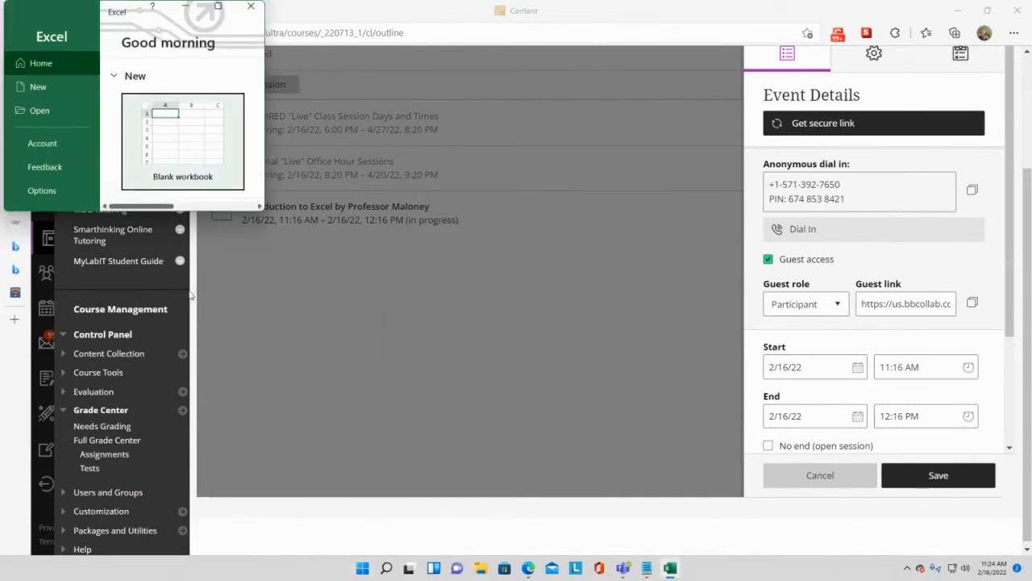
Maximize the Excel start window and create a blank workbook
left_click(218, 8)
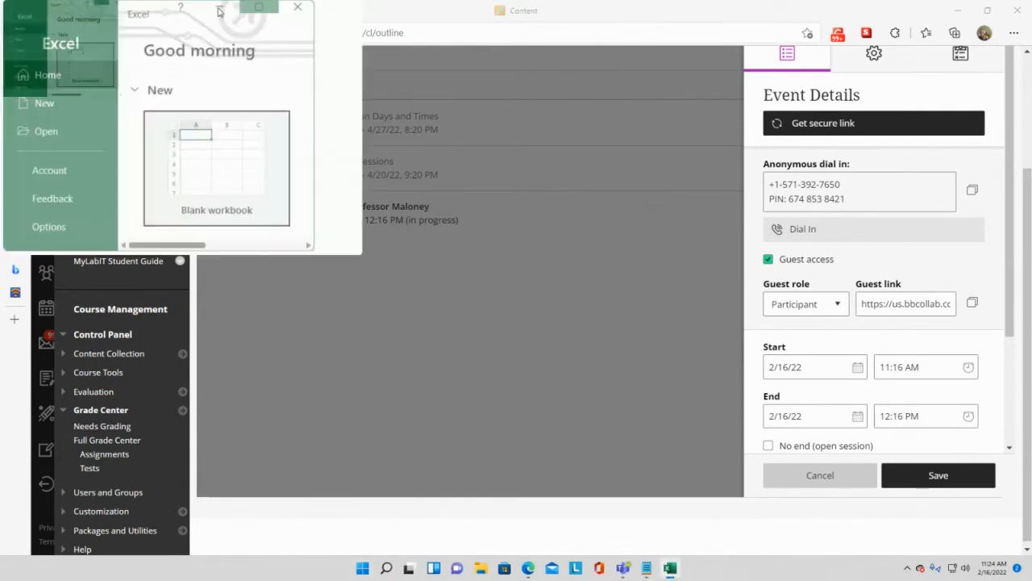
left_click(195, 157)
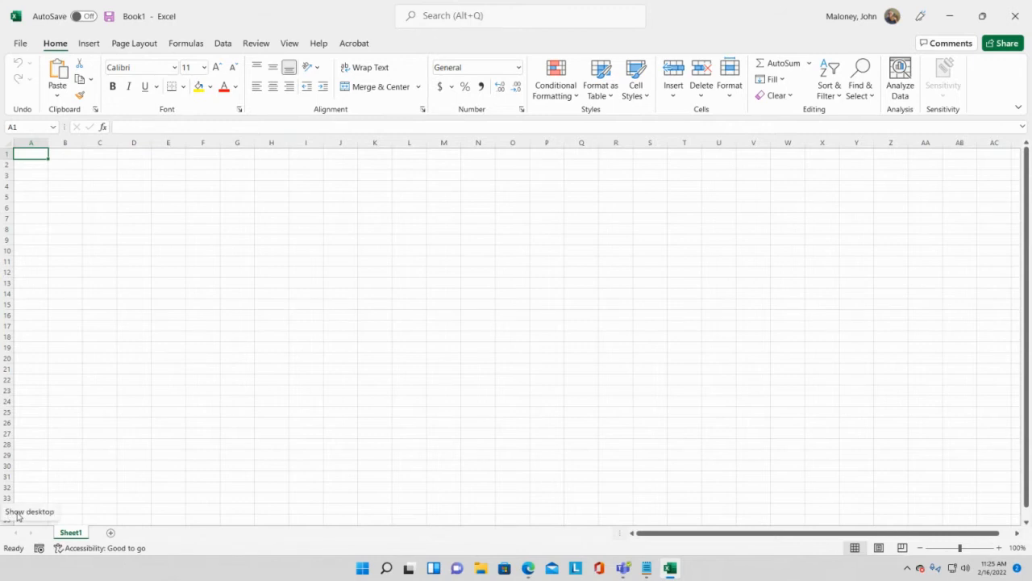
Page down through several thousand rows of the empty sheet and return to cell A1
key("Page_Down")
key("Page_Down")
key("Page_Down")
key("Page_Down")
key("Page_Down")
key("Page_Down")
key("Page_Down")
key("Page_Down")
key("Page_Down")
key("Page_Down")
key("Page_Down")
key("Page_Down")
key("Page_Down")
key("Page_Down")
key("Page_Down")
key("Page_Down")
key("Page_Down")
key("Page_Down")
key("Page_Down")
key("Page_Down")
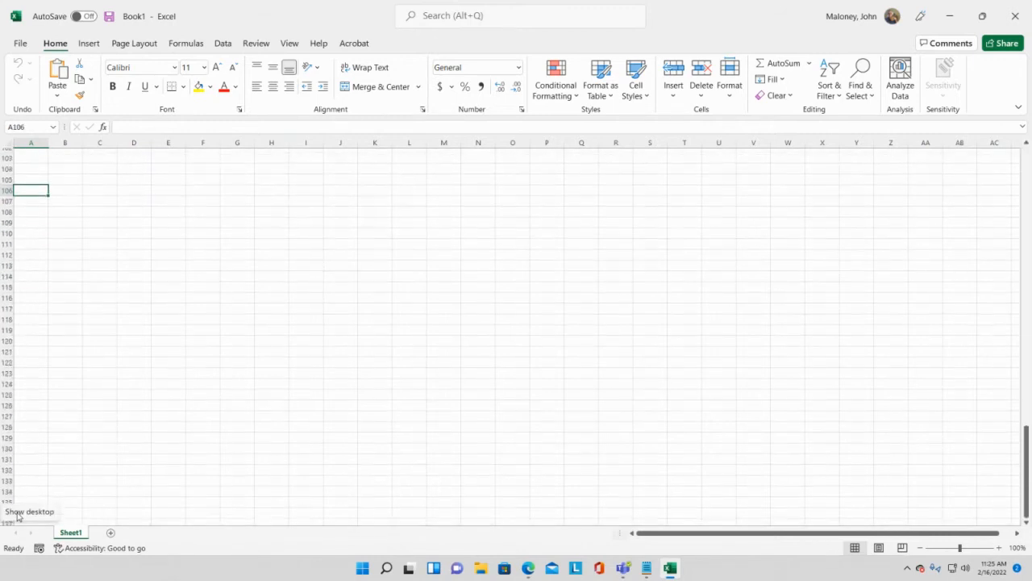
key("Page_Down")
key("Page_Down")
key("Page_Down")
key("Page_Down")
key("Page_Down")
key("Page_Down")
key("Page_Down")
key("Page_Down")
key("Page_Down")
key("Page_Down")
key("Page_Down")
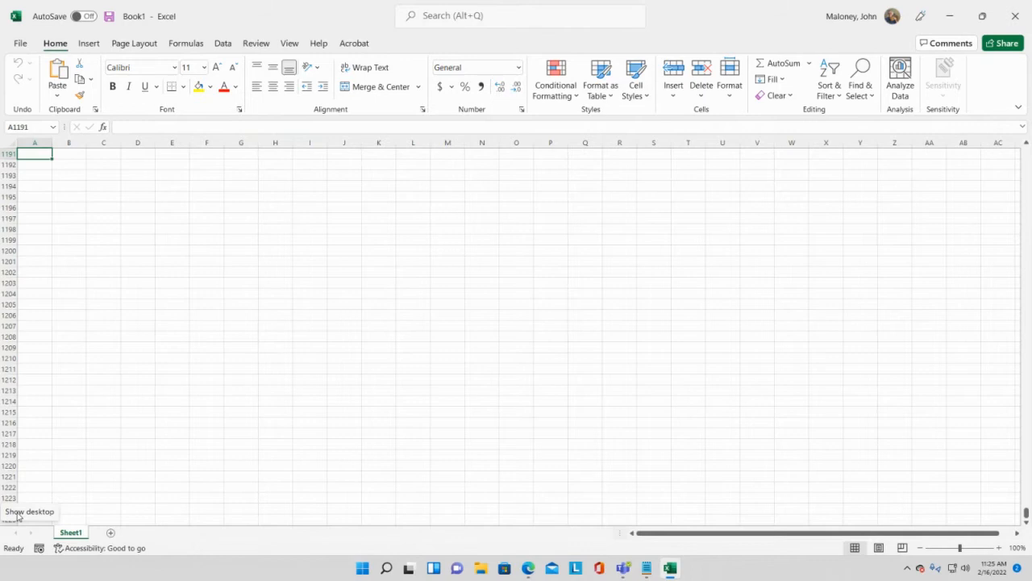
key("Page_Down")
key("Page_Down")
key("Page_Down")
key("Page_Down")
key("Page_Down")
key("Page_Down")
key("Page_Down")
key("Page_Down")
key("Page_Down")
key("Page_Down")
key("Page_Down")
key("Page_Down")
key("Page_Down")
key("Page_Down")
key("Page_Down")
key("Page_Down")
key("Page_Down")
key("Page_Down")
key("Page_Down")
key("Page_Down")
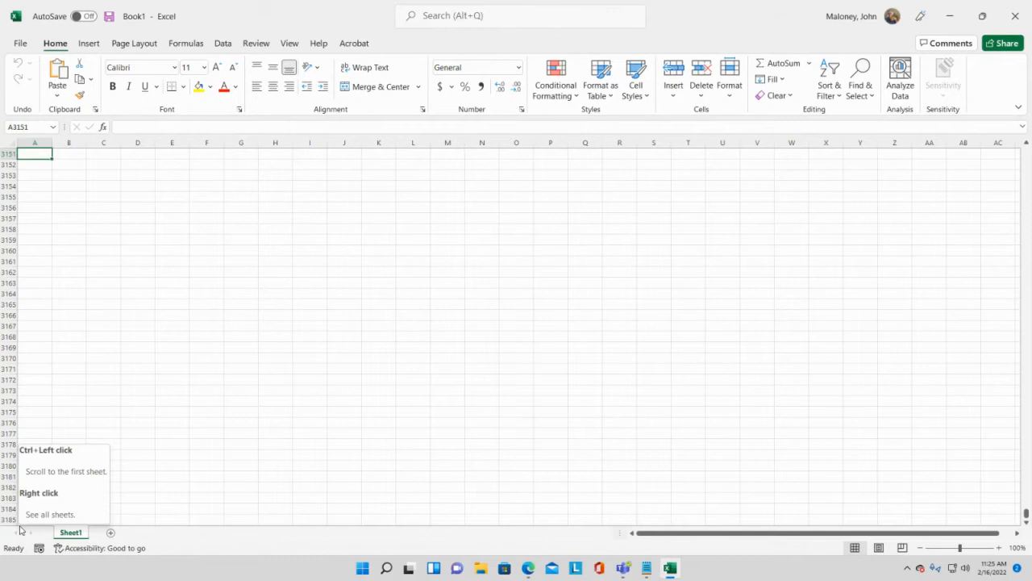
key("ctrl+Home")
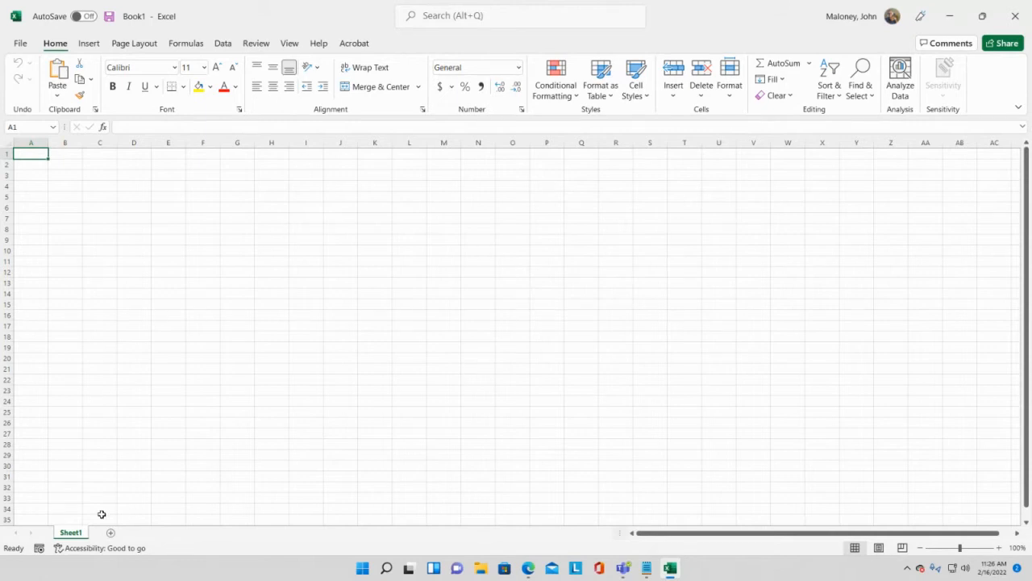
Set the font size of the entire sheet to 20 and clear the selection
left_click(7, 142)
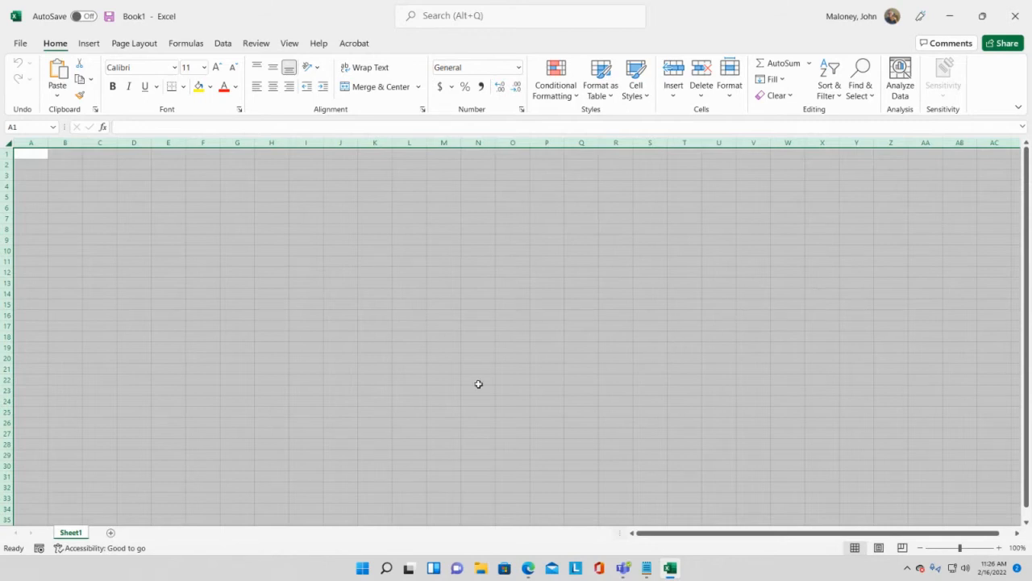
left_click(187, 67)
type("20")
key("Return")
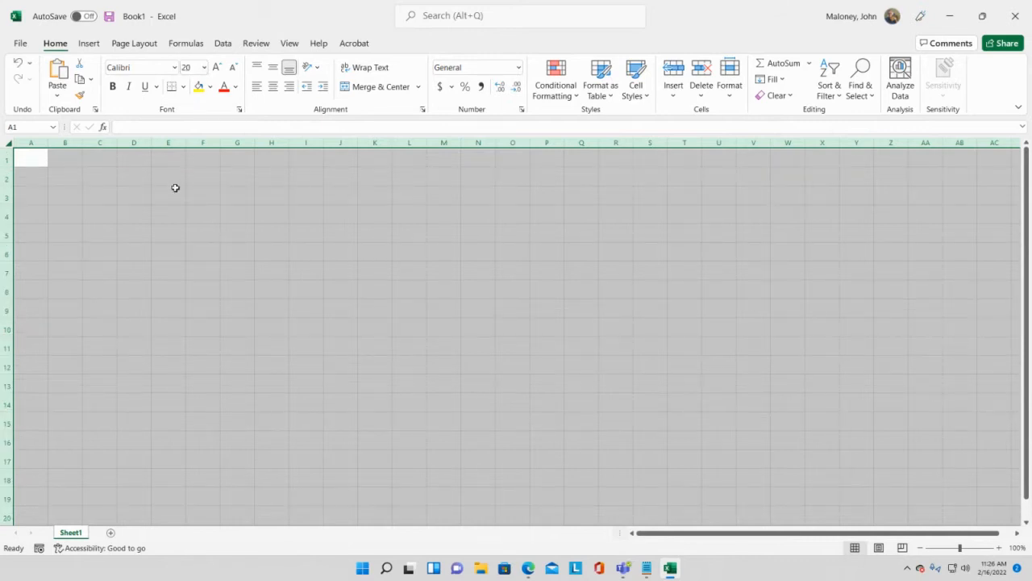
left_click(173, 190)
Select cells A1, B1 and C1 one after another and return to A1
left_click(42, 160)
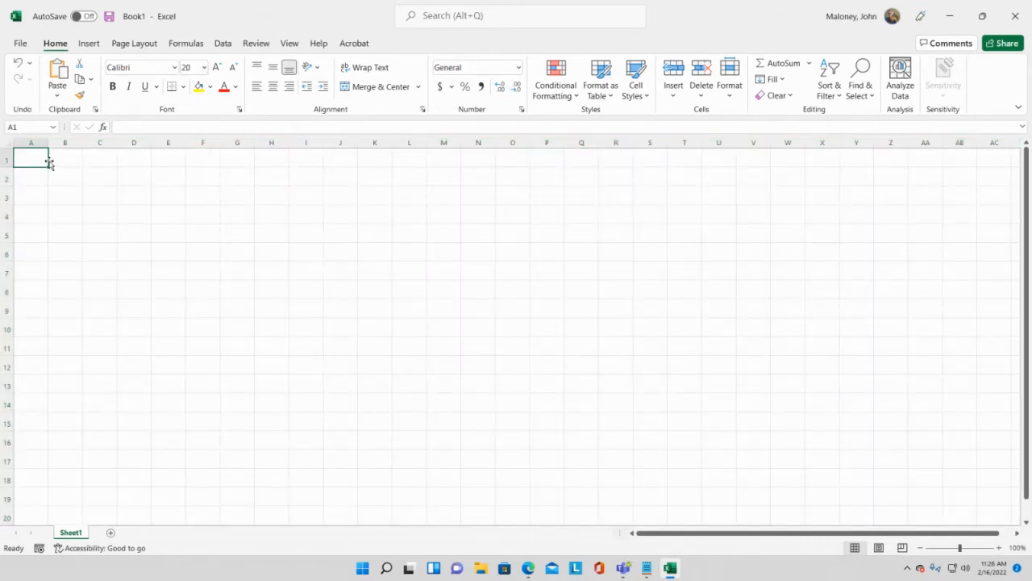
left_click(59, 160)
left_click(94, 161)
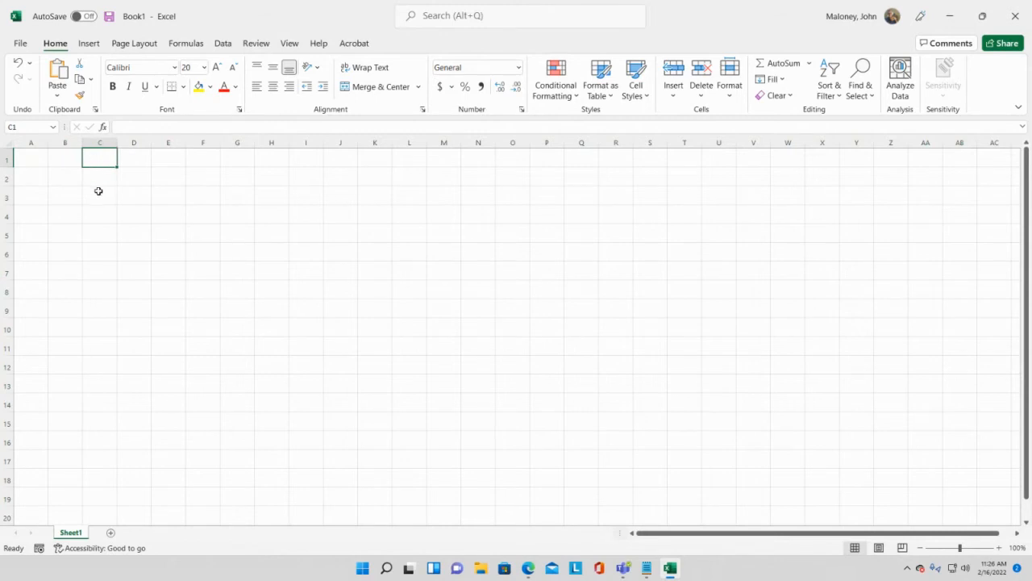
left_click(34, 166)
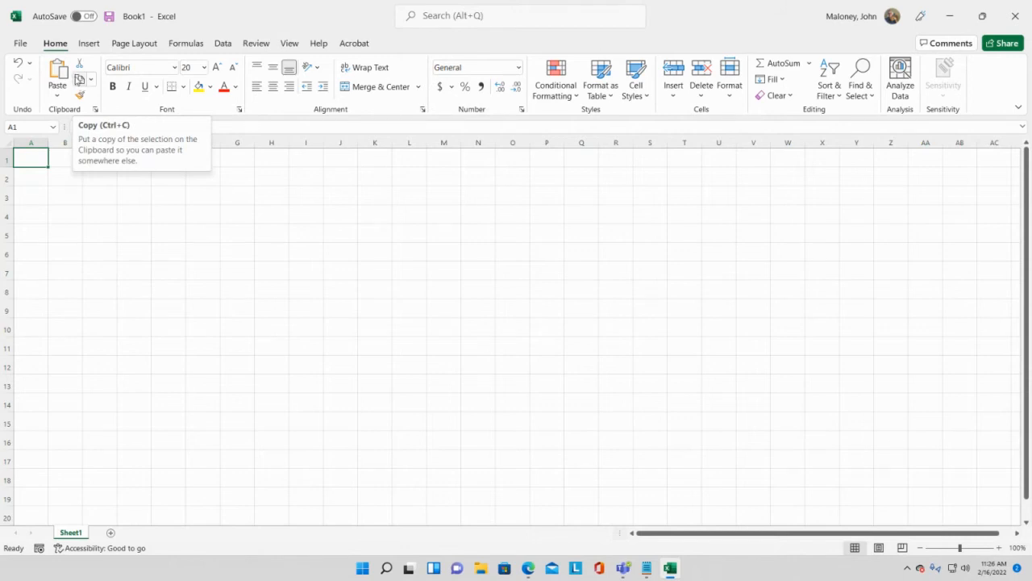
Display the Office Clipboard and view its display options without changing any of them
left_click(96, 110)
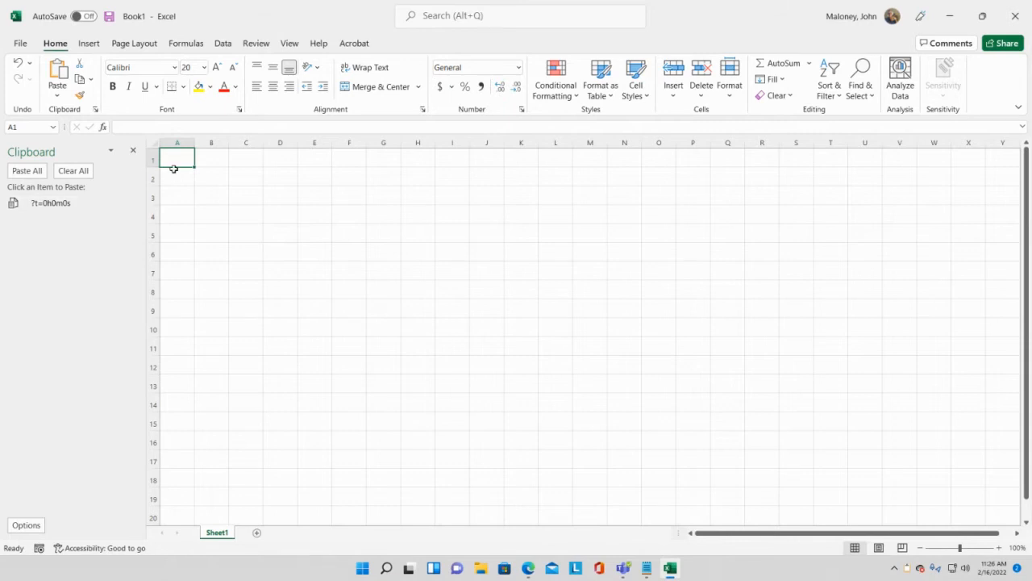
left_click(32, 525)
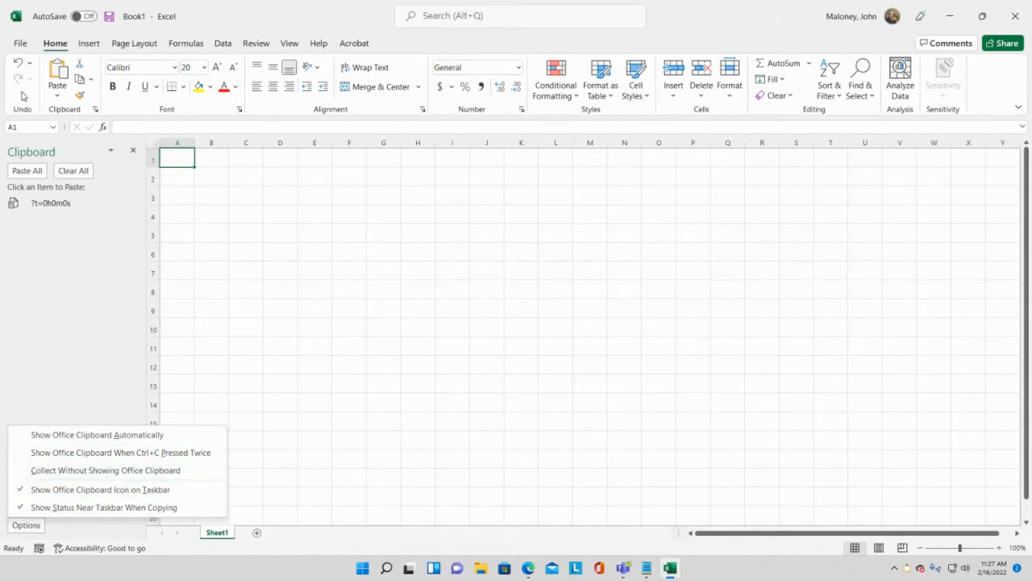
left_click(115, 111)
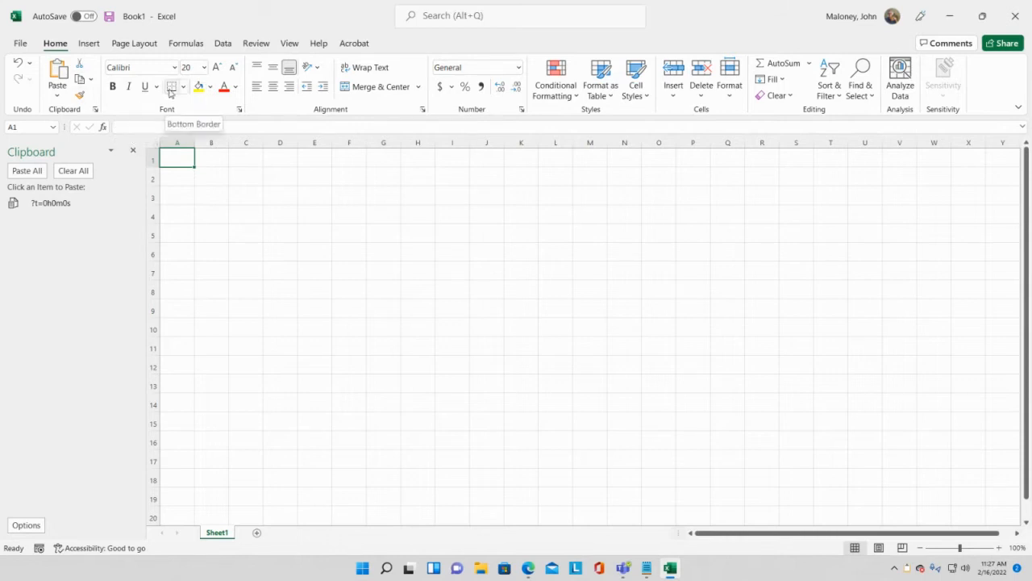
left_click(226, 196)
left_click(266, 212)
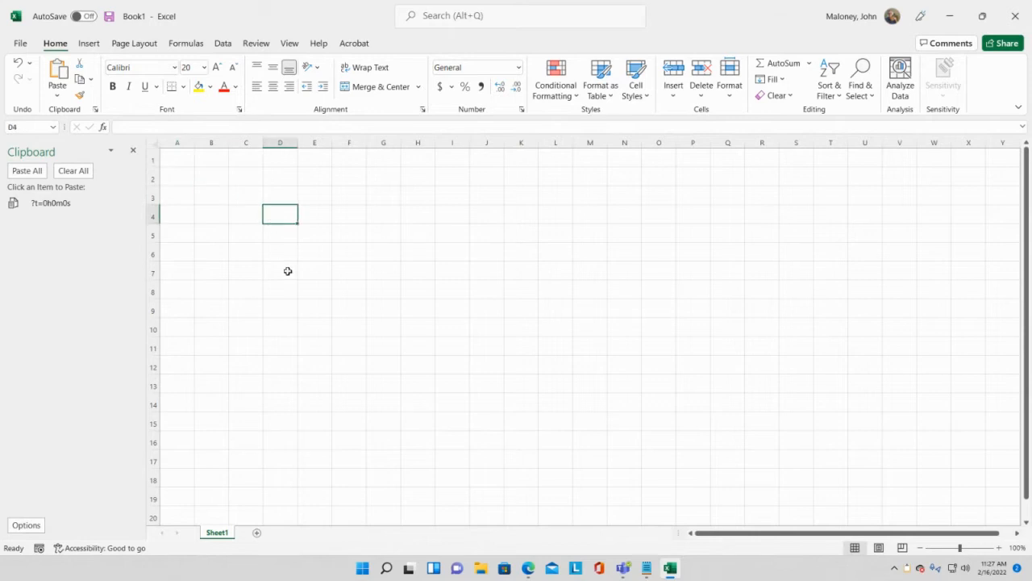
left_click(288, 272)
left_click(230, 334)
left_click(318, 259)
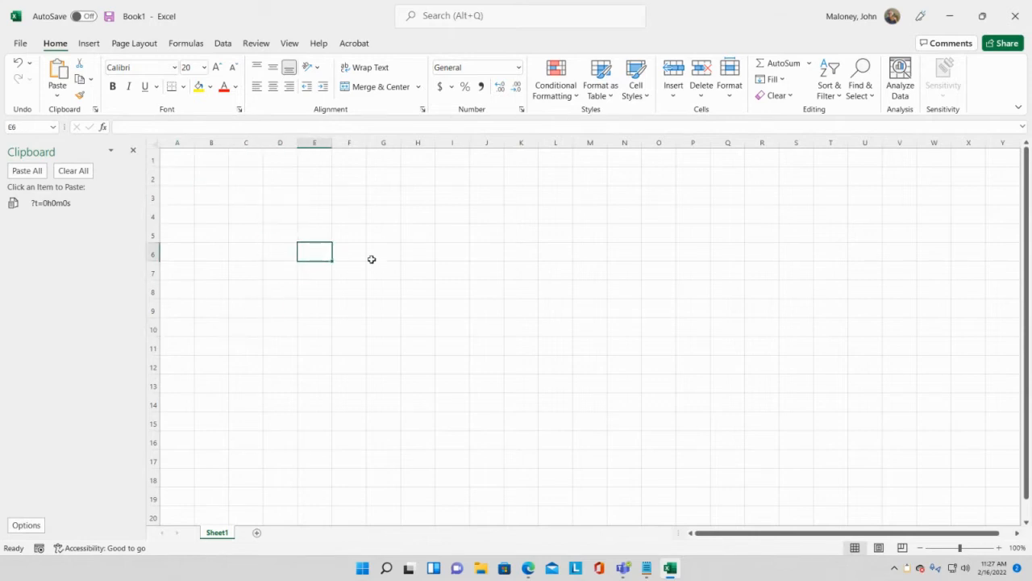
left_click(424, 202)
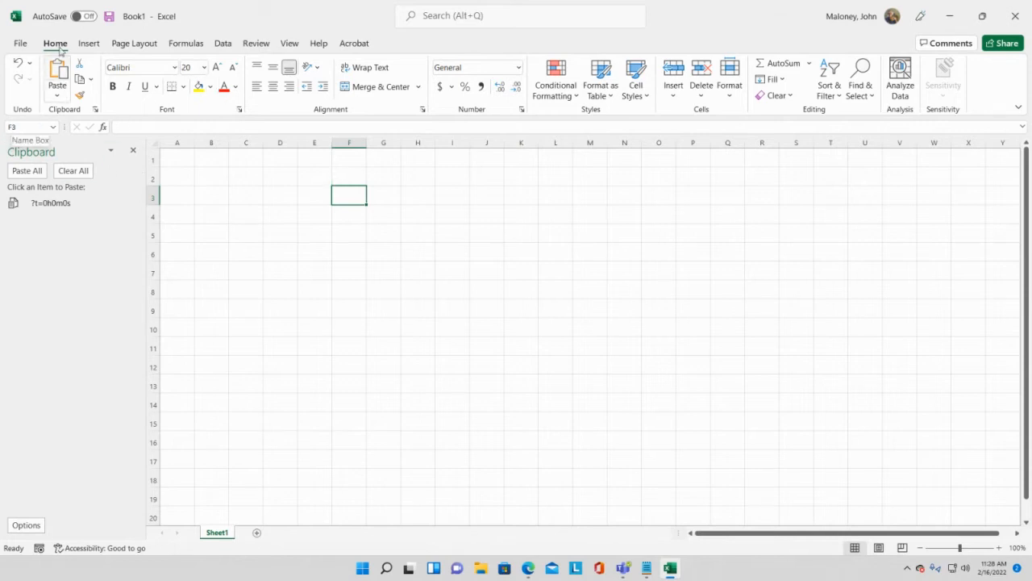
Close the Office Clipboard and set the font size of the entire sheet to 40
left_click(134, 151)
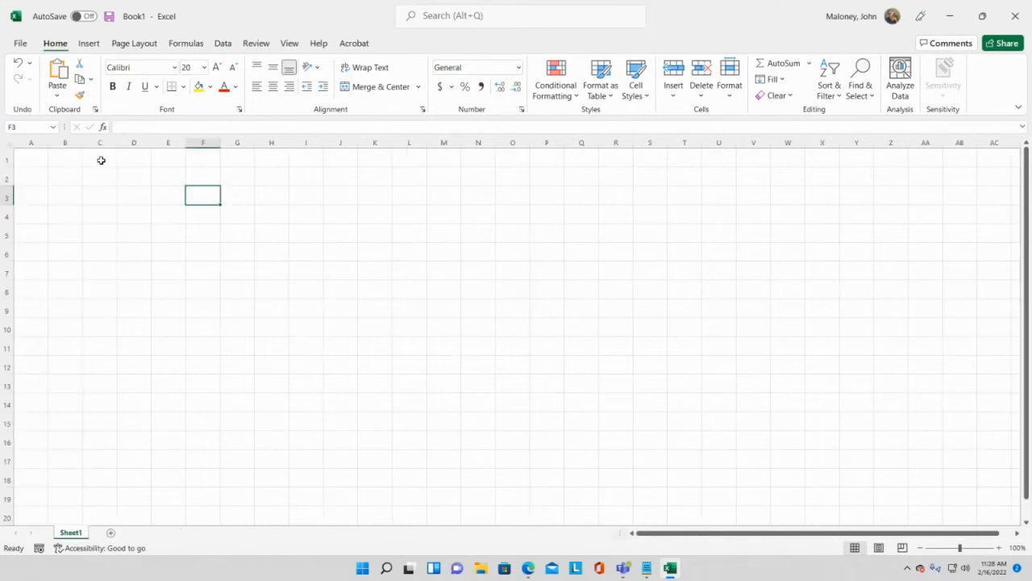
left_click(6, 142)
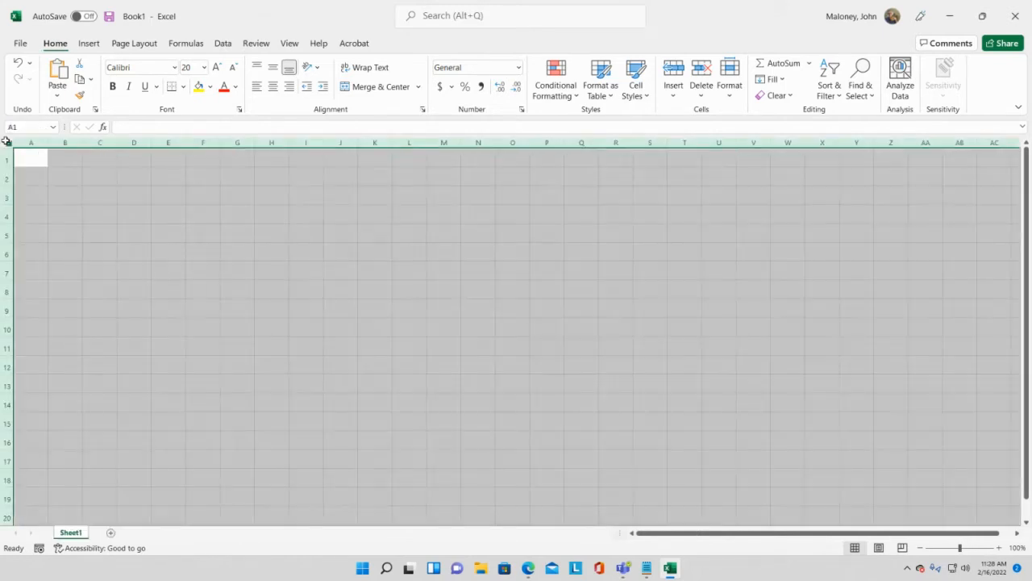
left_click(194, 68)
type("40")
key("Return")
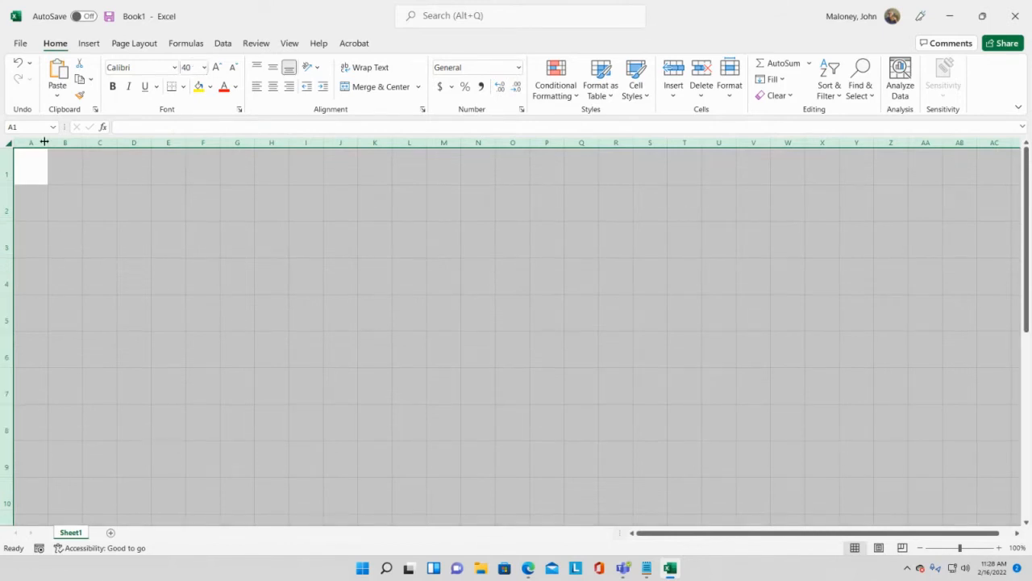
Widen all columns of the sheet equally until only columns A through H fit across the window
left_click_drag(45, 142, 105, 141)
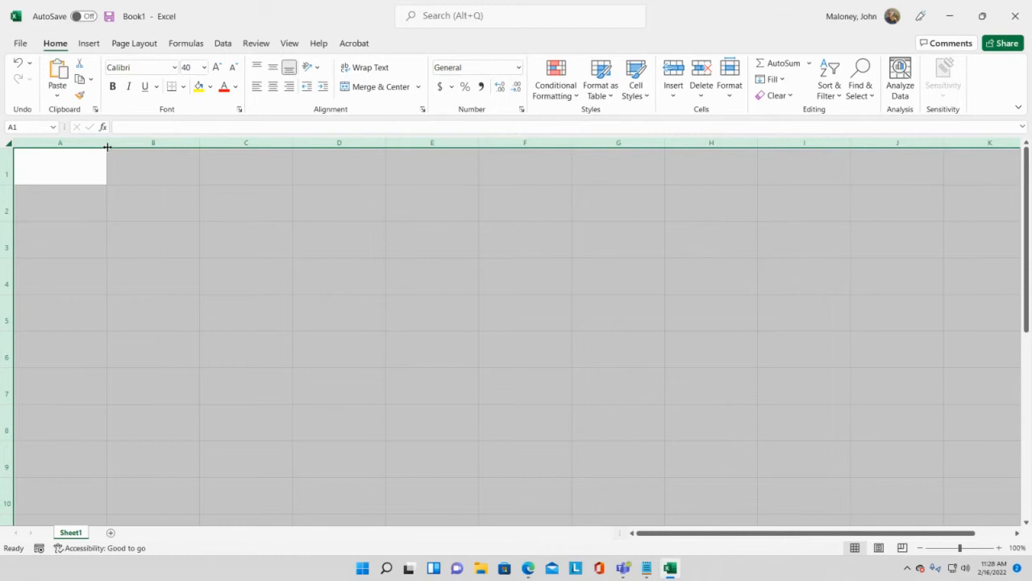
left_click_drag(107, 144, 144, 148)
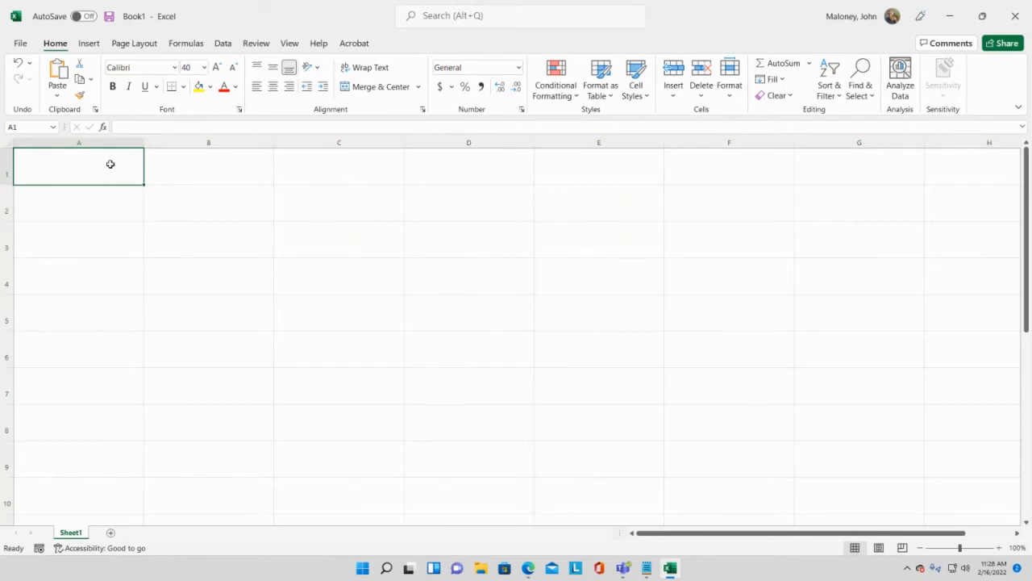
Enter the title Professor followed by the instructor's surname in cell A1
type("Professor M")
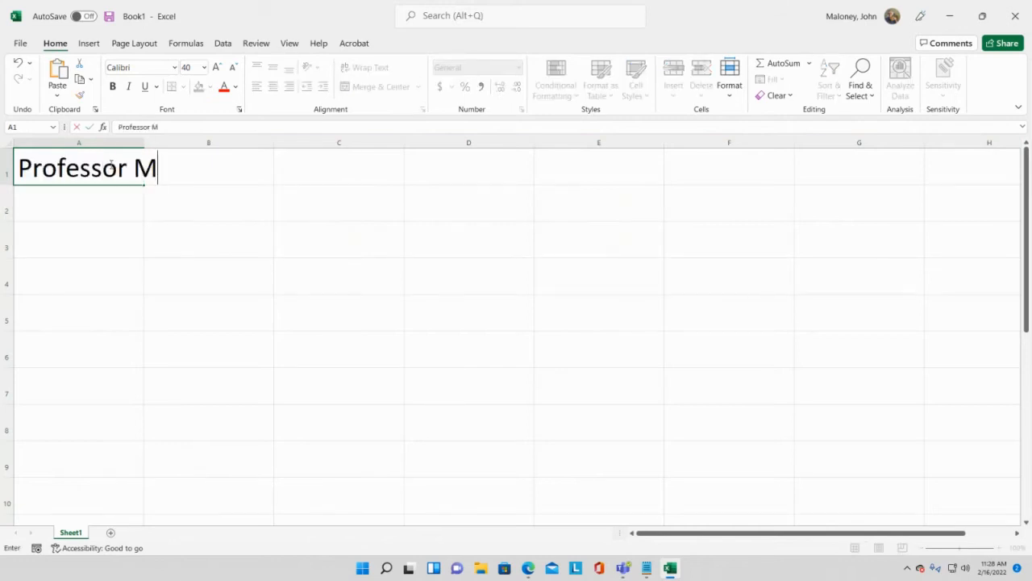
type("aloney")
key("Return")
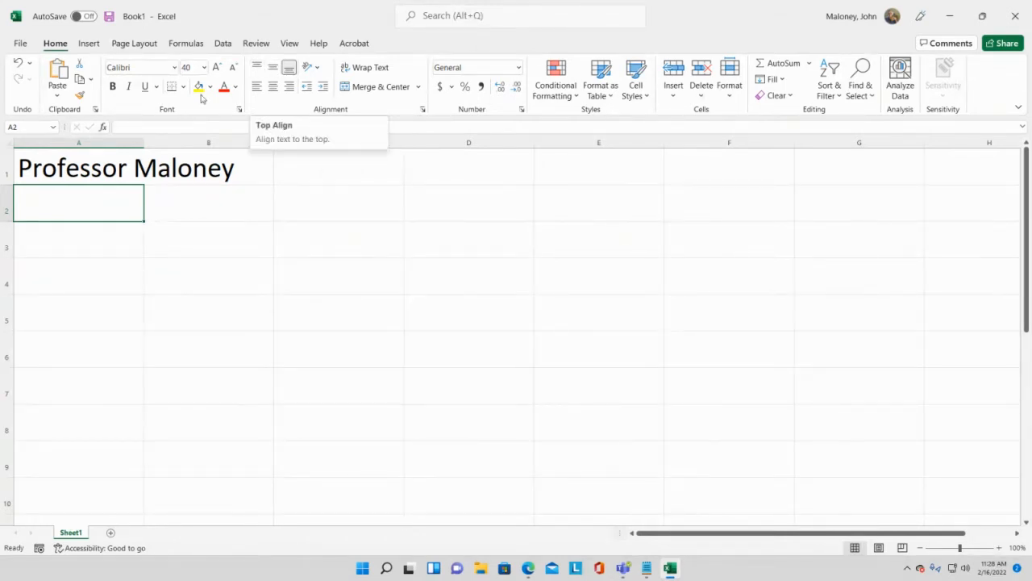
Set the font size of the text in cell A1 to 10
left_click(36, 168)
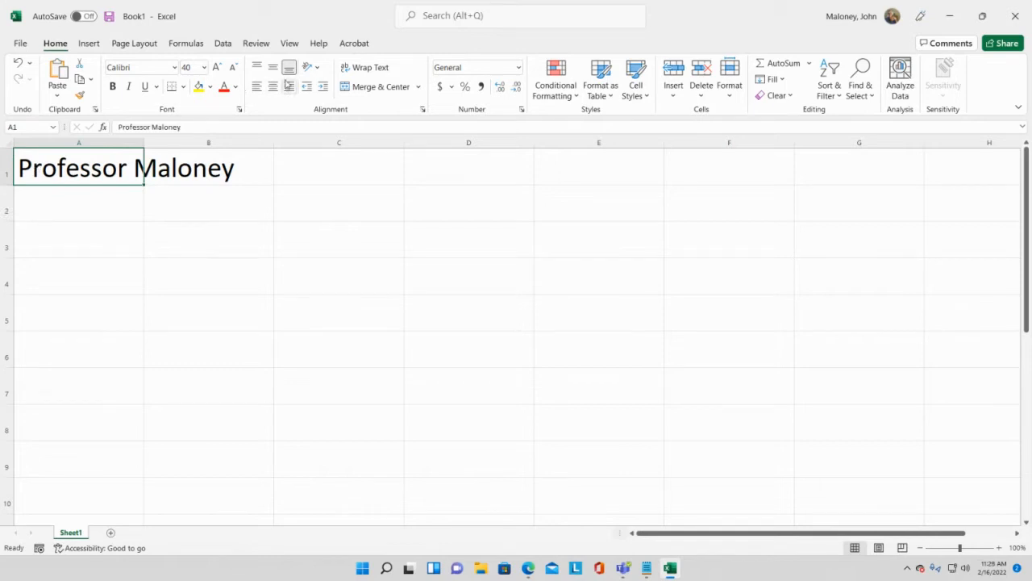
left_click(186, 67)
type("10")
key("Return")
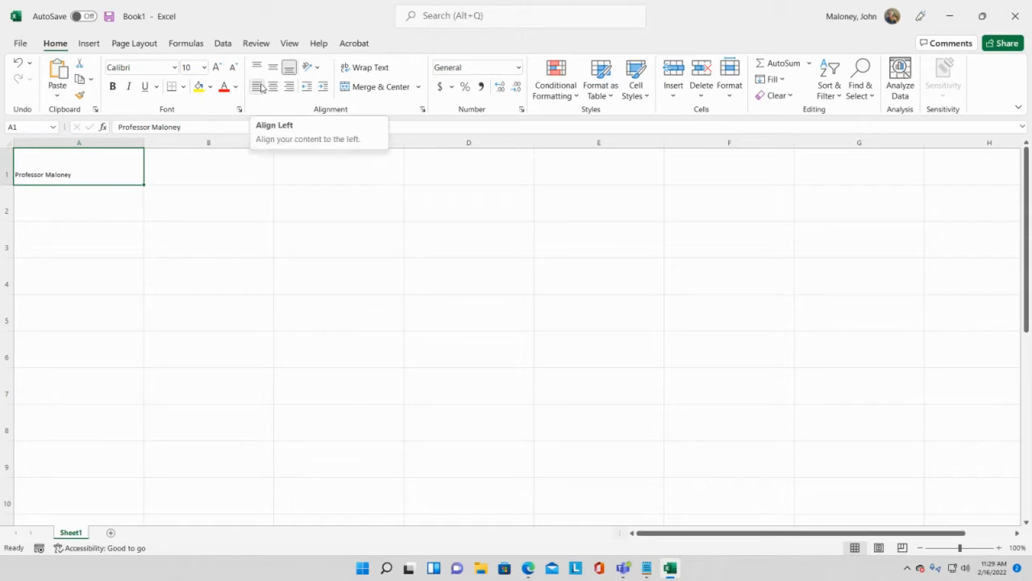
Right-align the text in cell A1, change it to centered horizontally, and make it bold
left_click(290, 87)
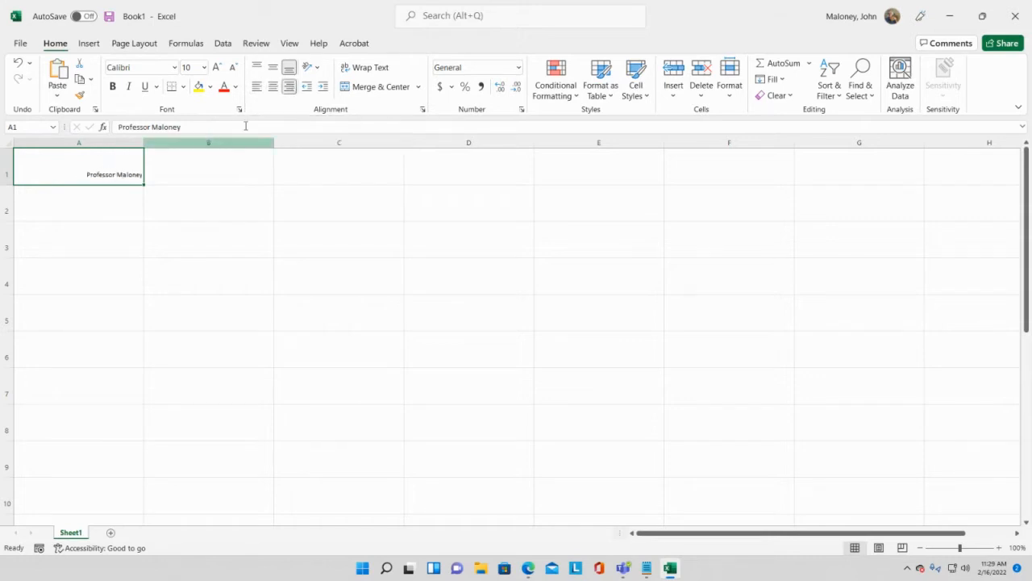
left_click(272, 87)
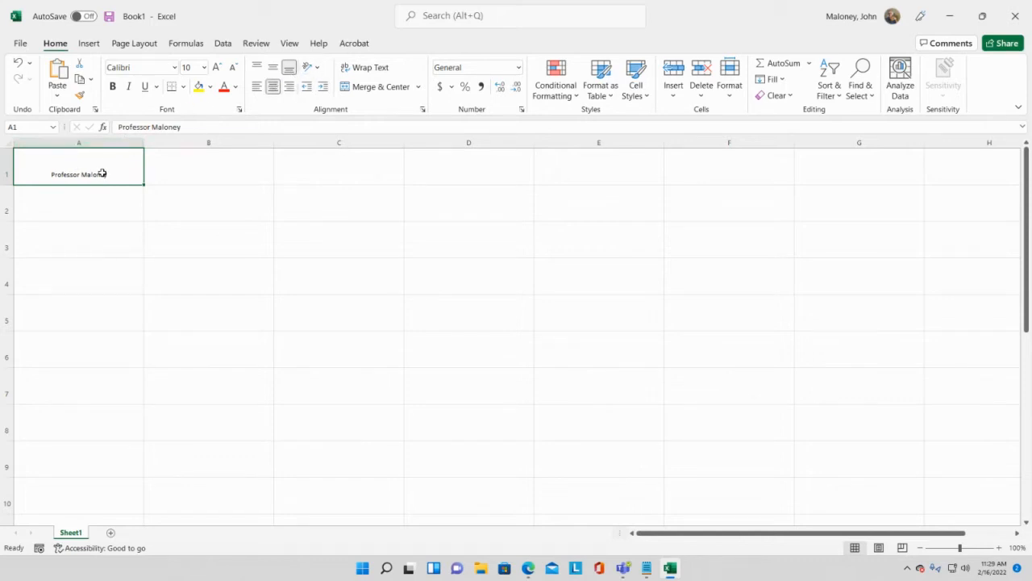
left_click(113, 87)
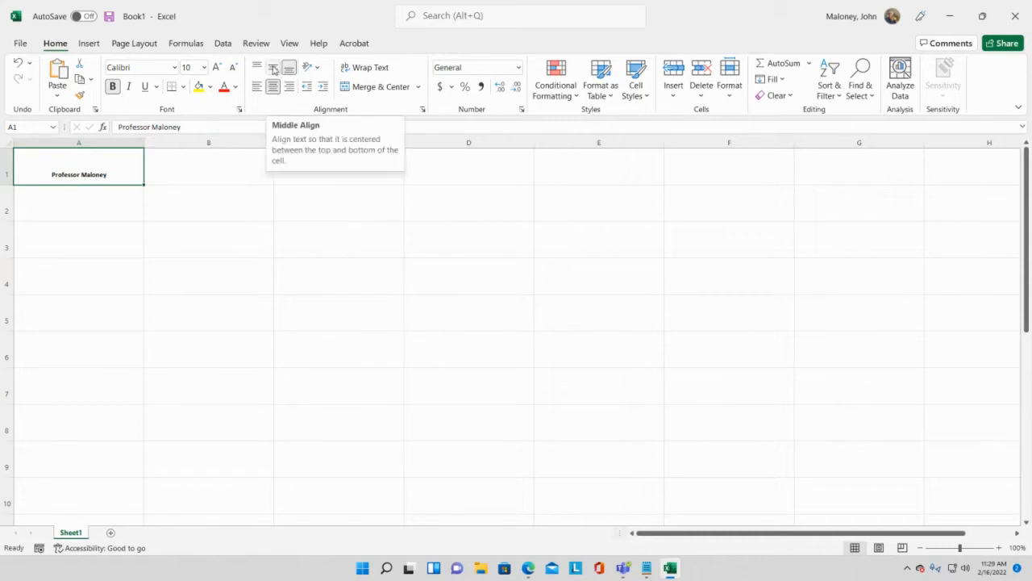
Align the text in cell A1 vertically to the middle and then the top, and set its font size to 20
left_click(273, 70)
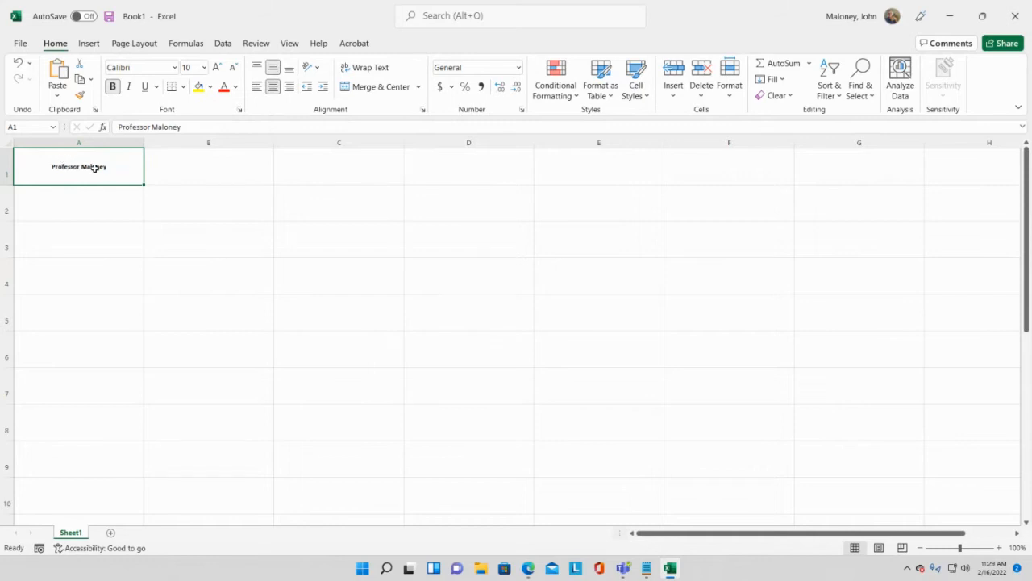
left_click(256, 68)
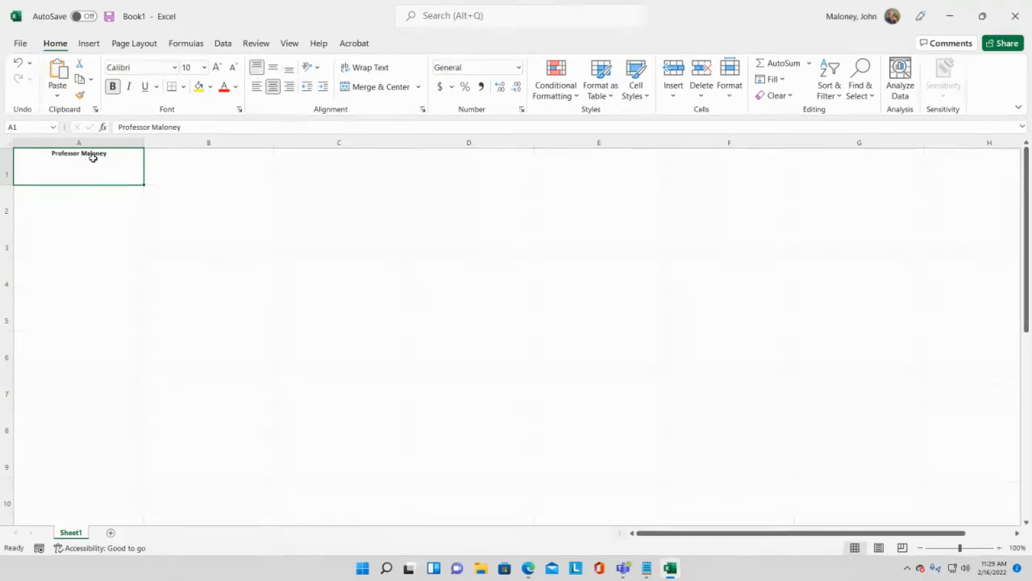
left_click(189, 68)
type("20")
key("Return")
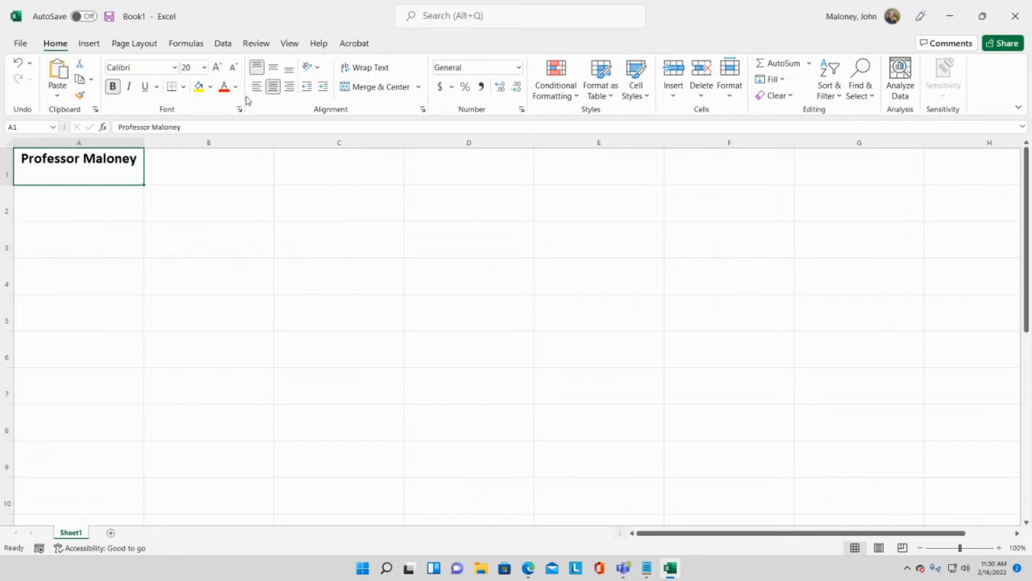
Change the vertical alignment of cell A1 to middle and then bottom, and delete the cell's contents
left_click(274, 70)
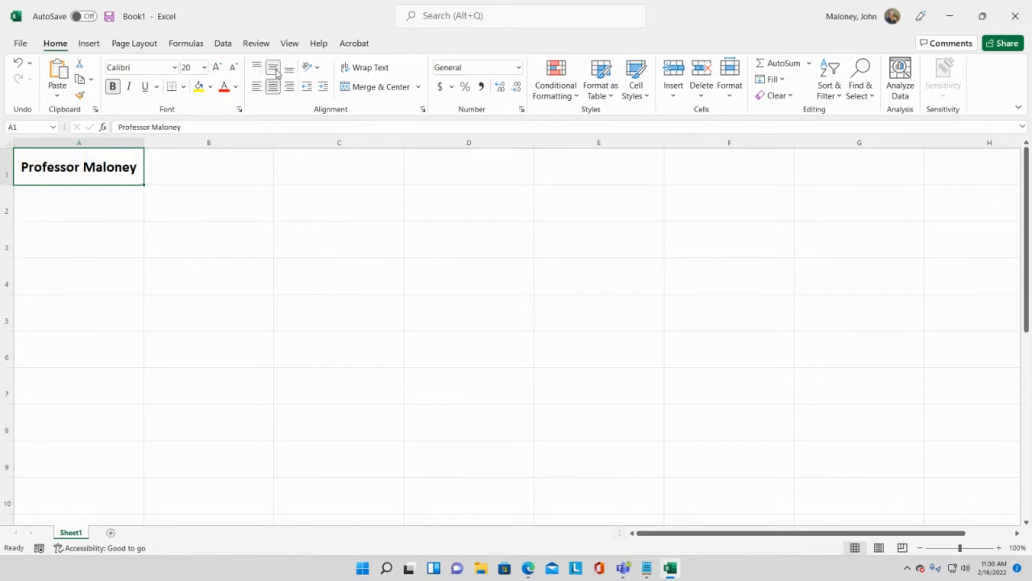
left_click(288, 71)
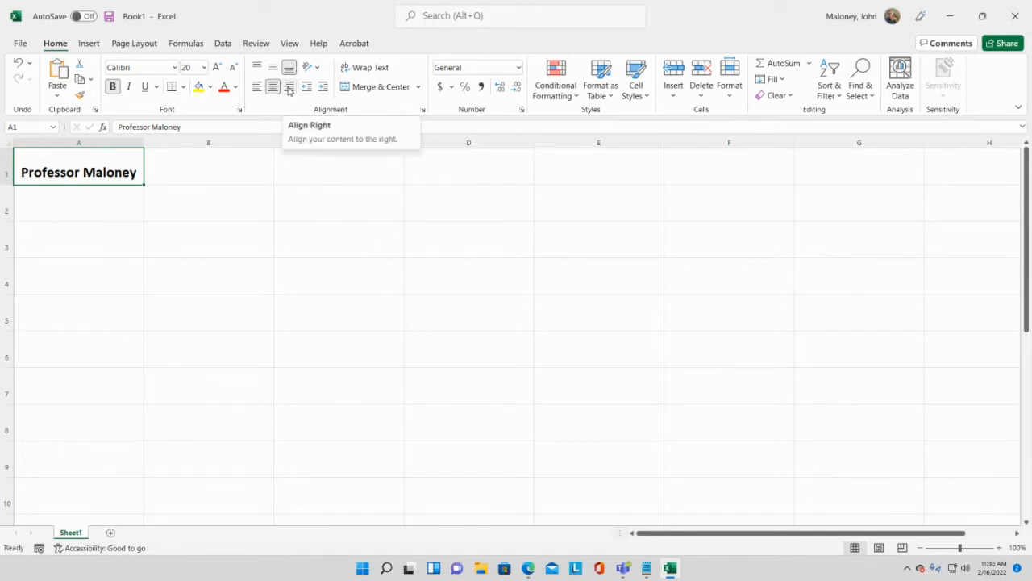
key("Delete")
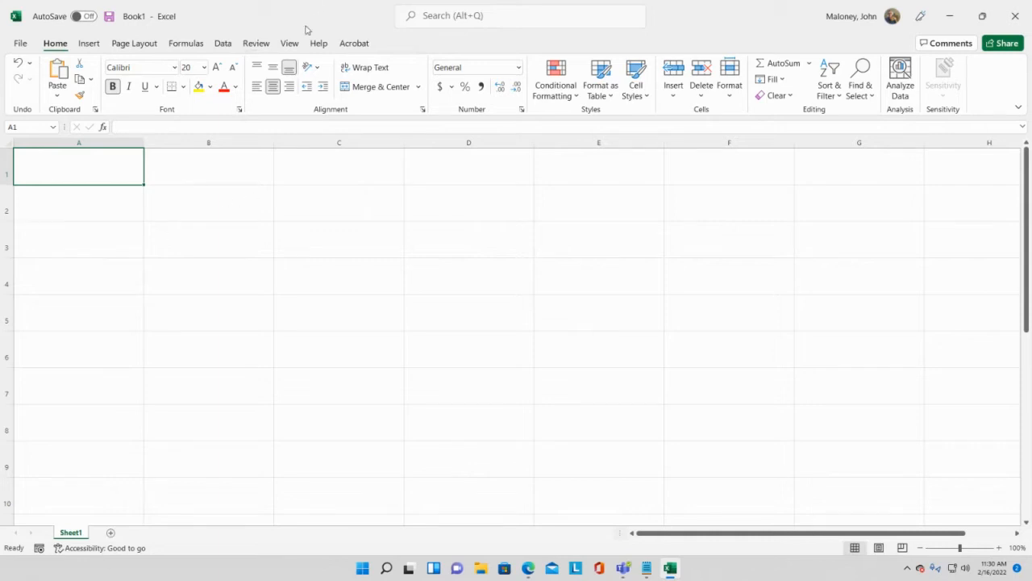
Turn on text wrapping for cell A1 and enter the professor's title and surname in it
left_click(368, 68)
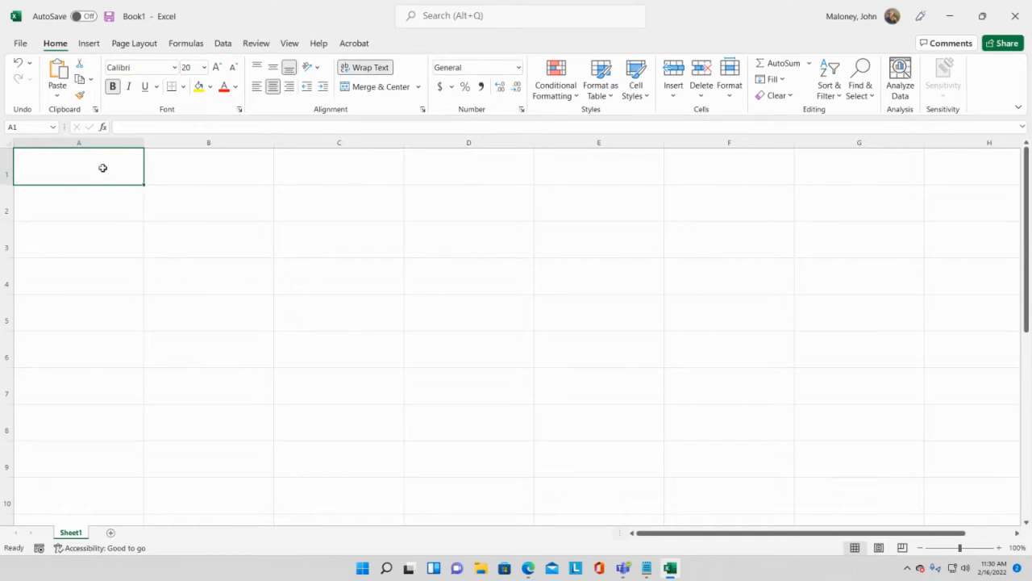
type("Professor Maloney")
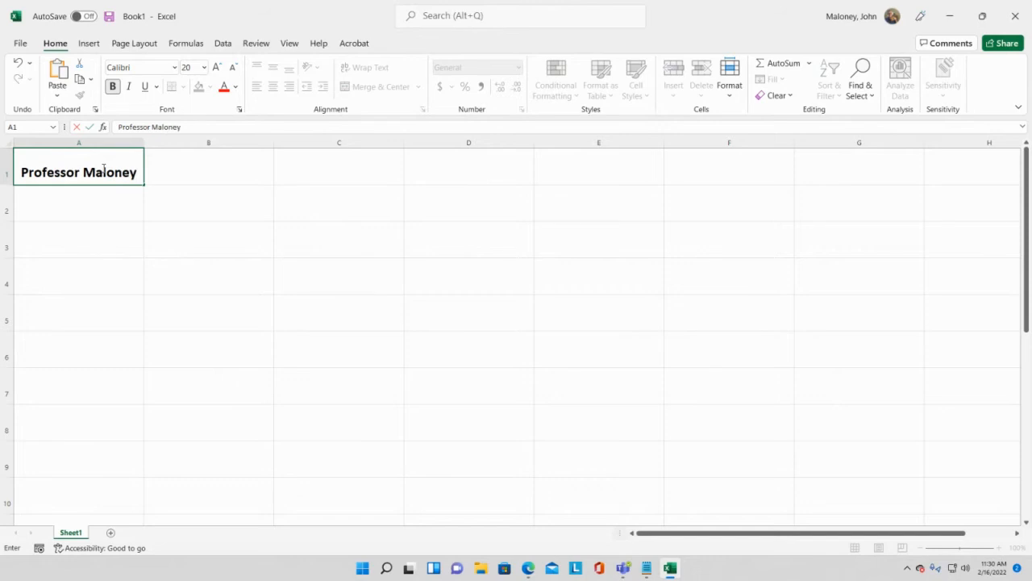
key("Return")
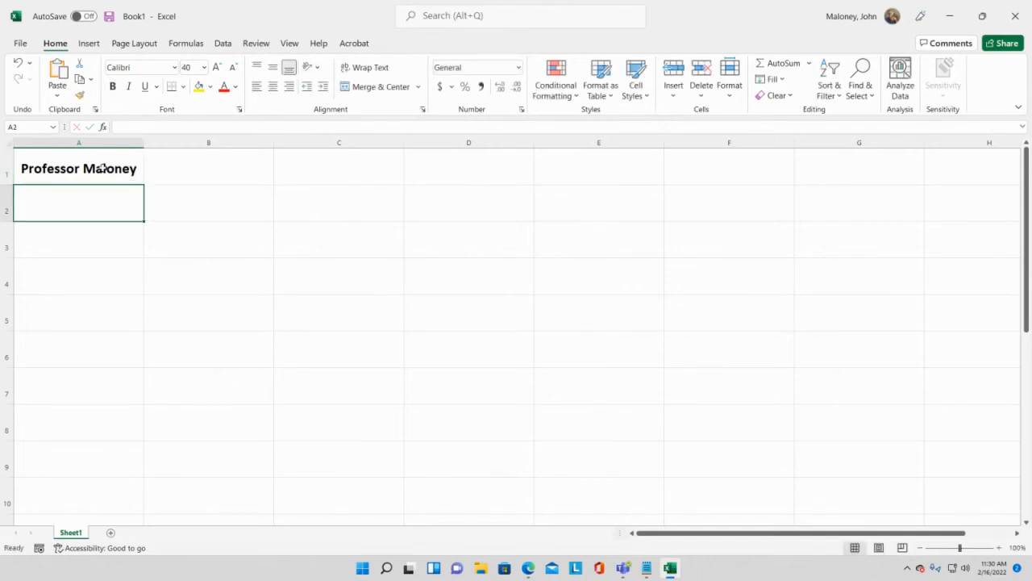
Narrow column A until the text in cell A1 wraps onto two lines, and narrow column B slightly
left_click_drag(144, 146, 117, 149)
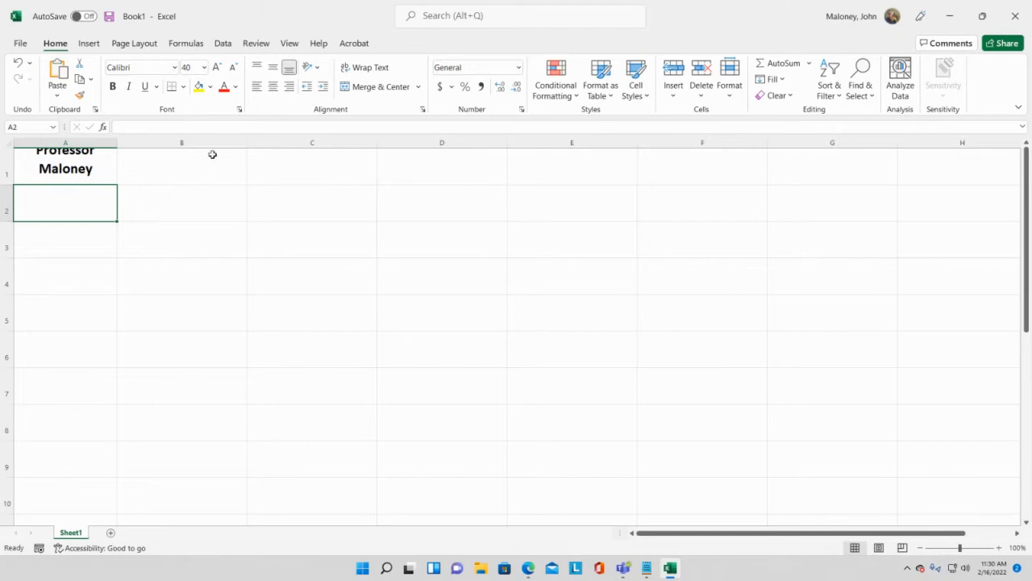
left_click_drag(247, 147, 230, 146)
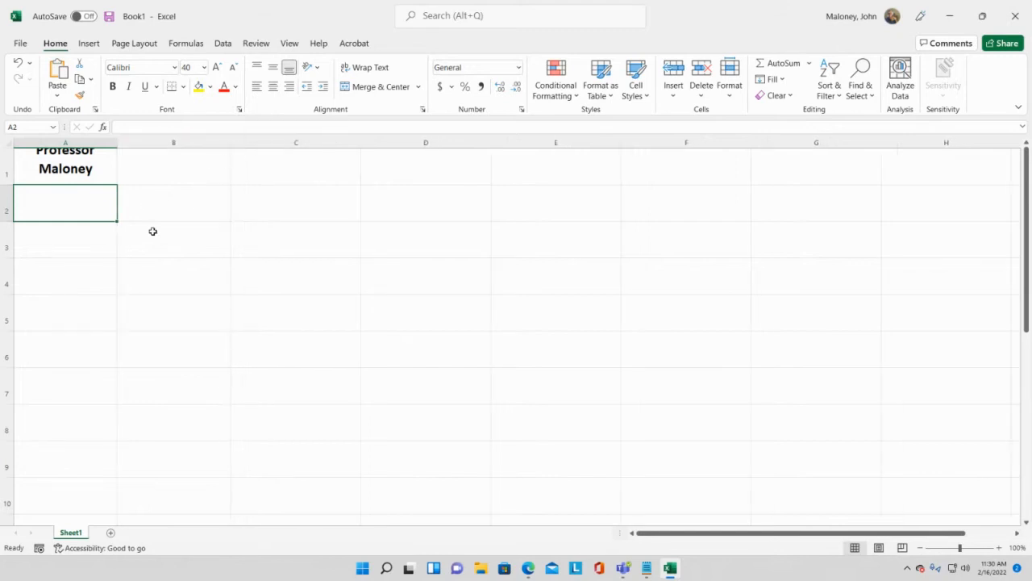
Turn text wrapping off and back on for cell A1, and delete the cell's contents
left_click(59, 159)
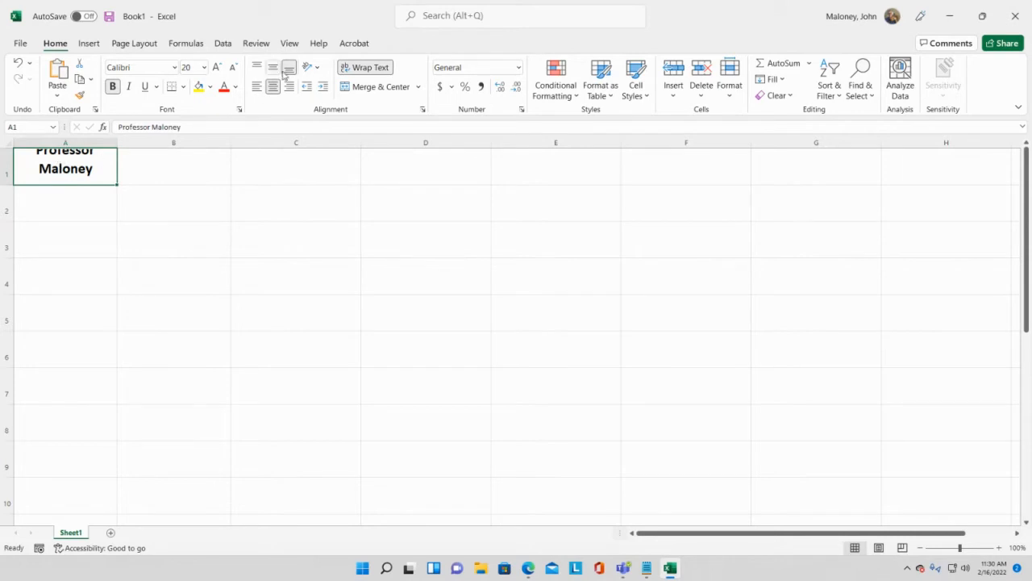
left_click(370, 70)
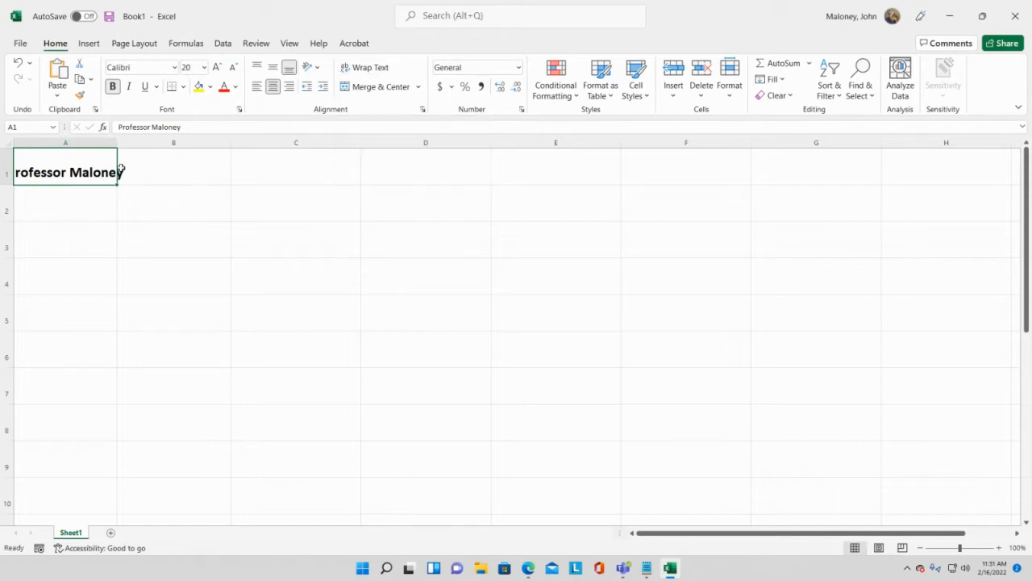
left_click(379, 68)
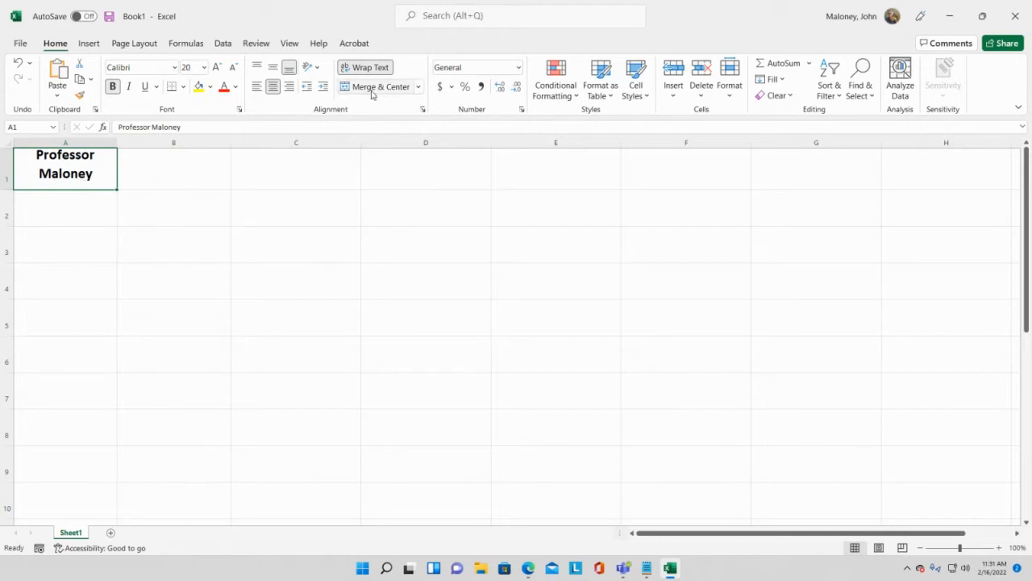
left_click_drag(97, 170, 37, 139)
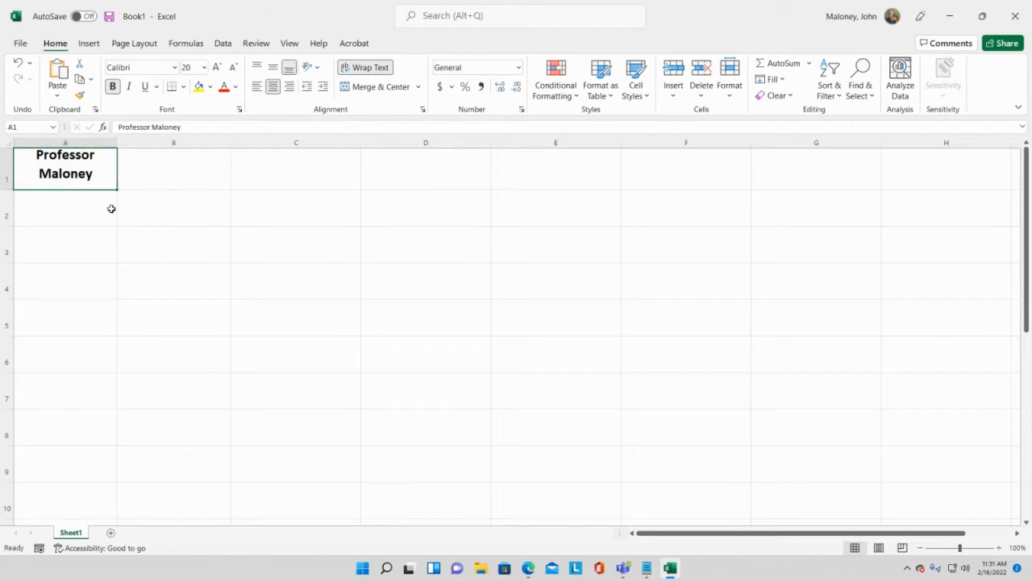
key("Delete")
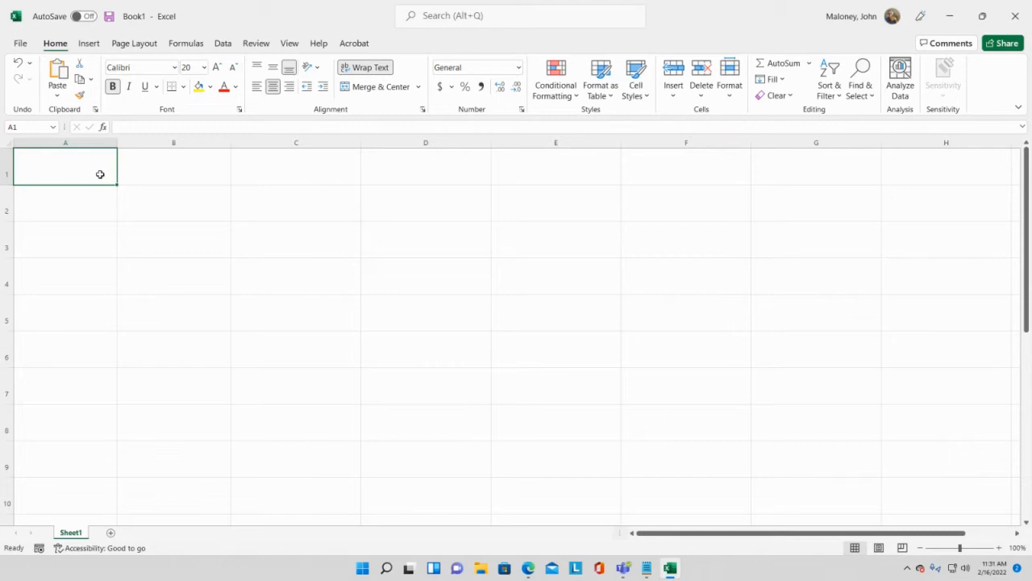
Set the font size of the entire worksheet to 10, and change it to 20
left_click(8, 141)
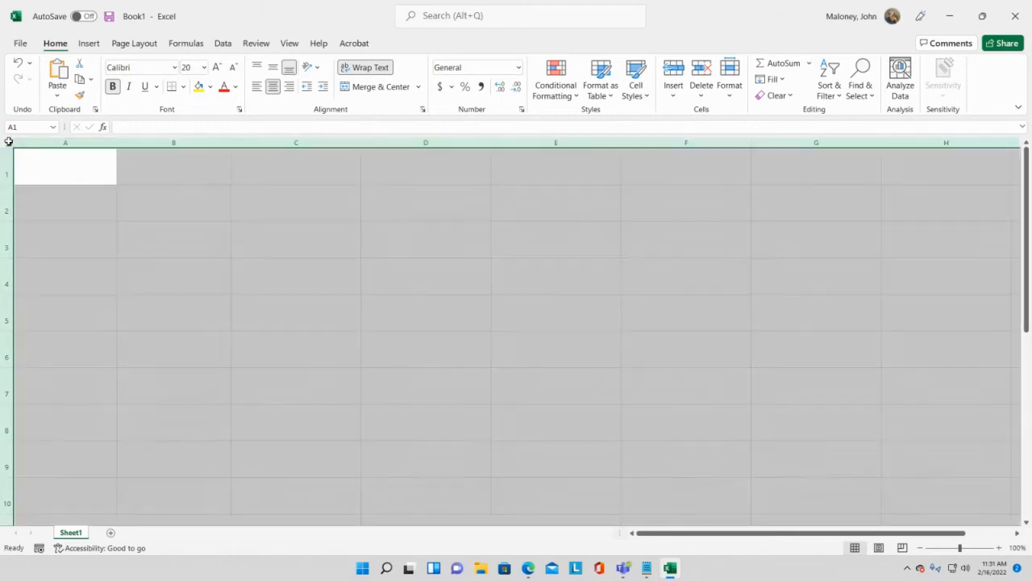
left_click(197, 66)
type("10")
key("Return")
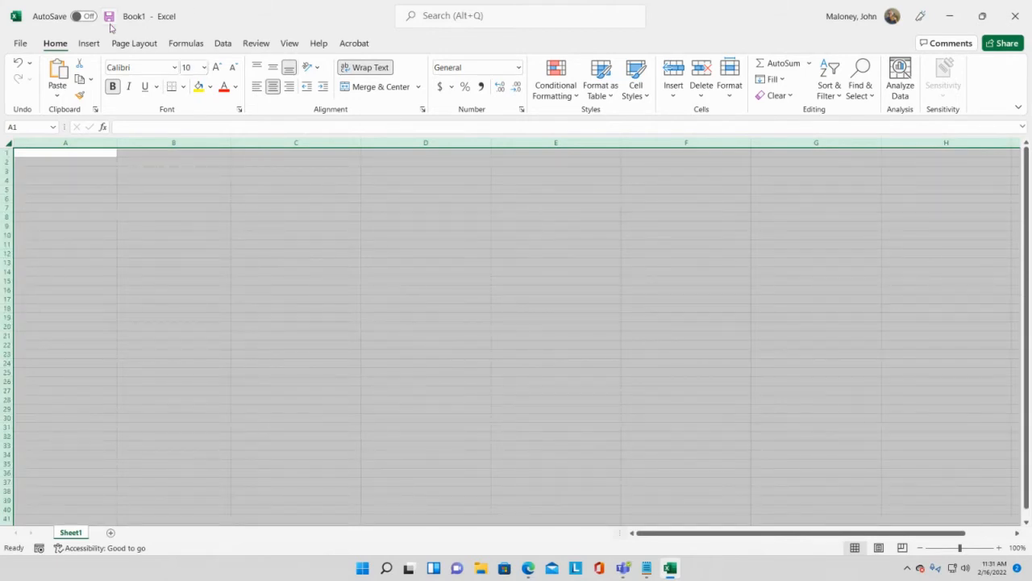
left_click(194, 67)
type("20")
key("Return")
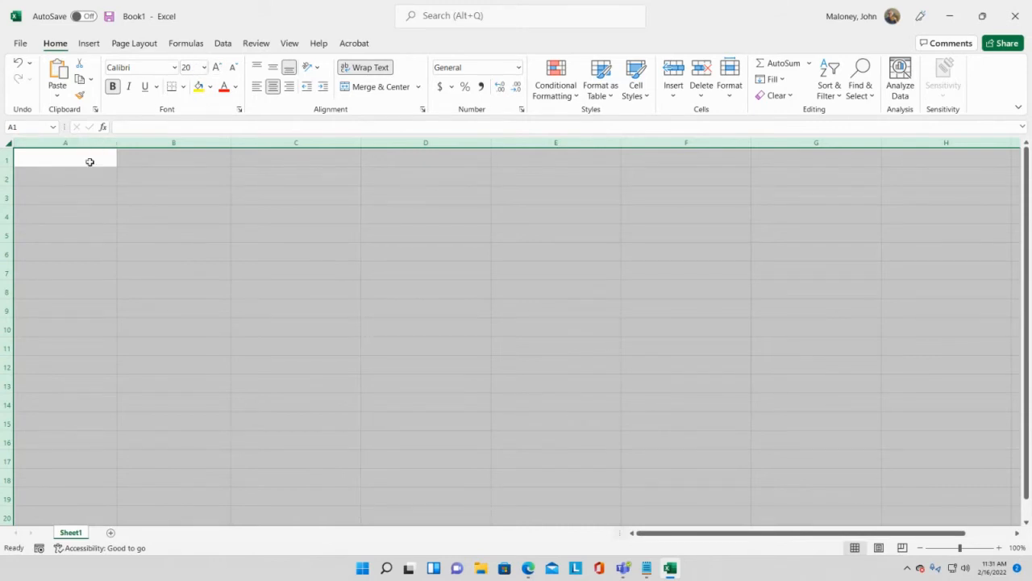
left_click(90, 162)
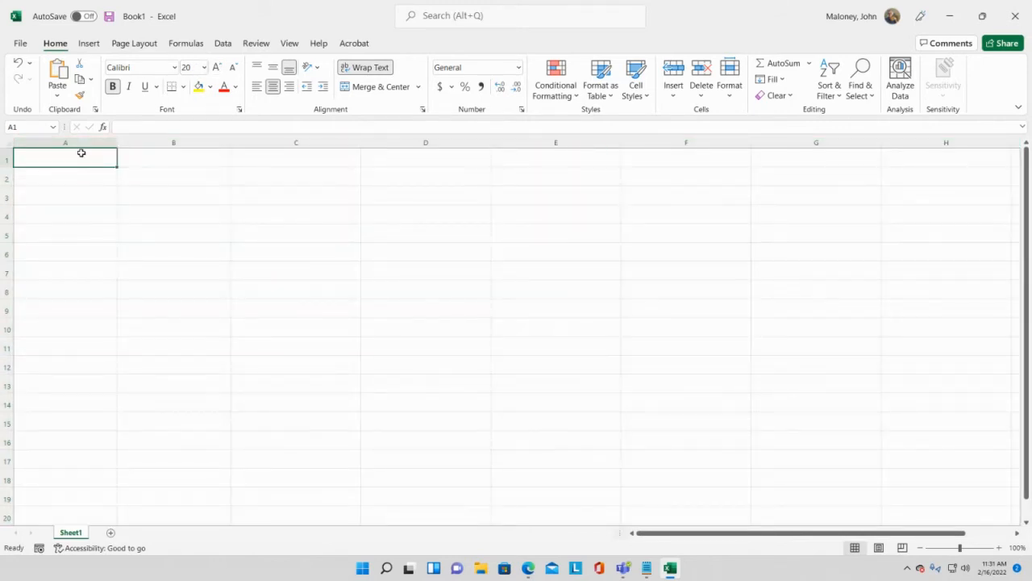
left_click_drag(83, 157, 134, 158)
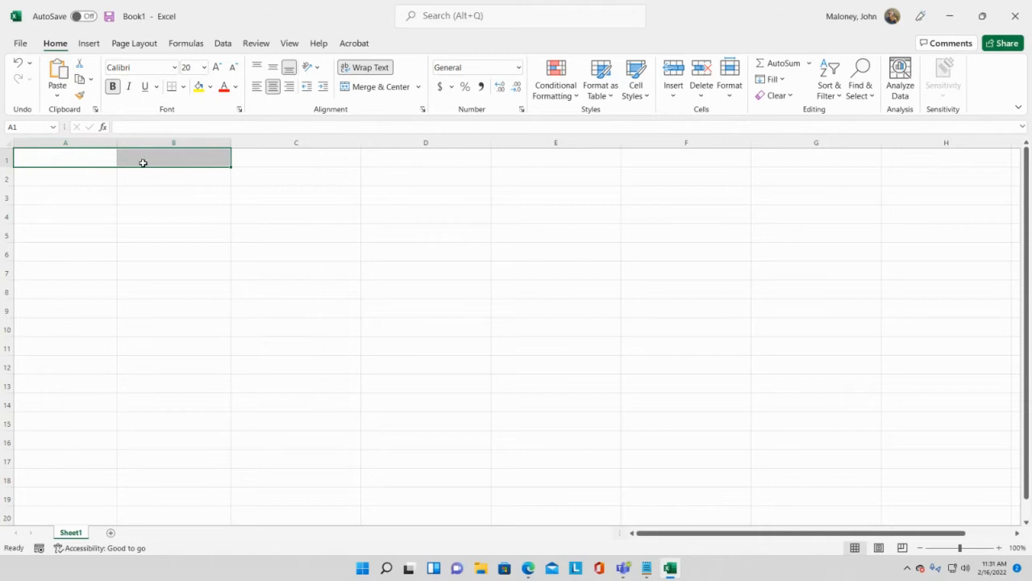
left_click(64, 152)
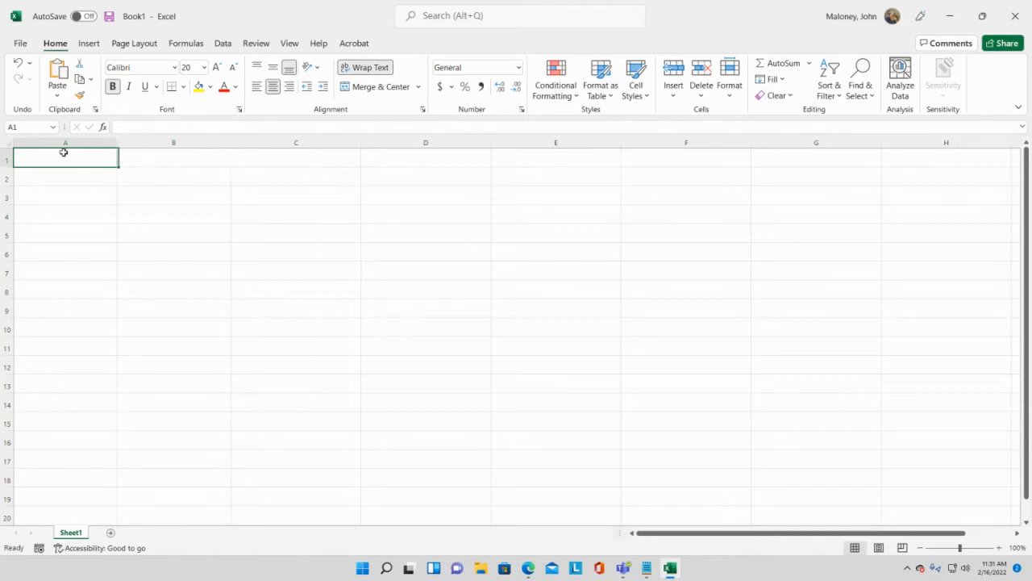
left_click(150, 158)
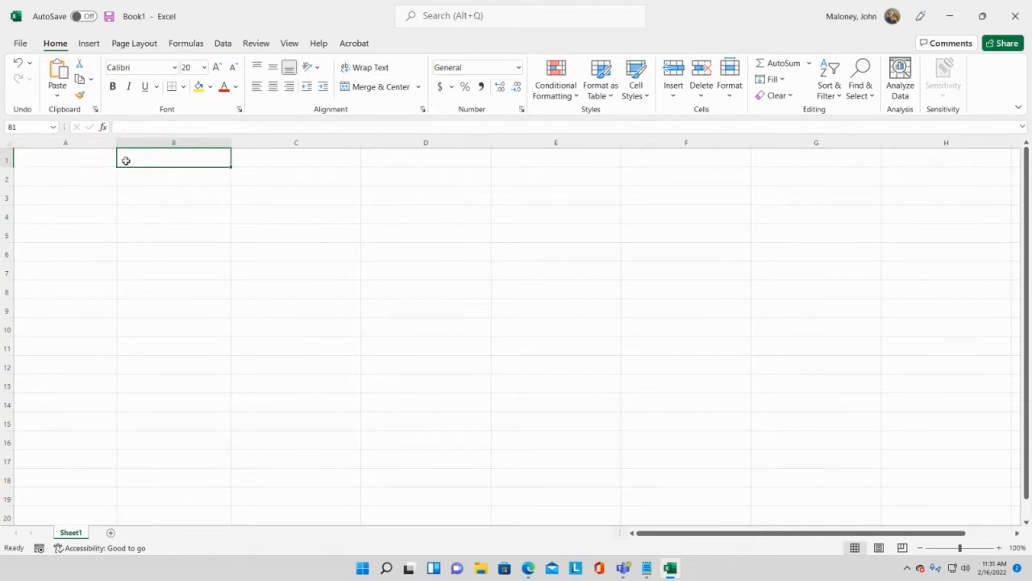
left_click(87, 158)
left_click_drag(90, 162, 251, 161)
Enter the title "CGS2108 - Advanced Desktop Applications" in cell A1
left_click(97, 161)
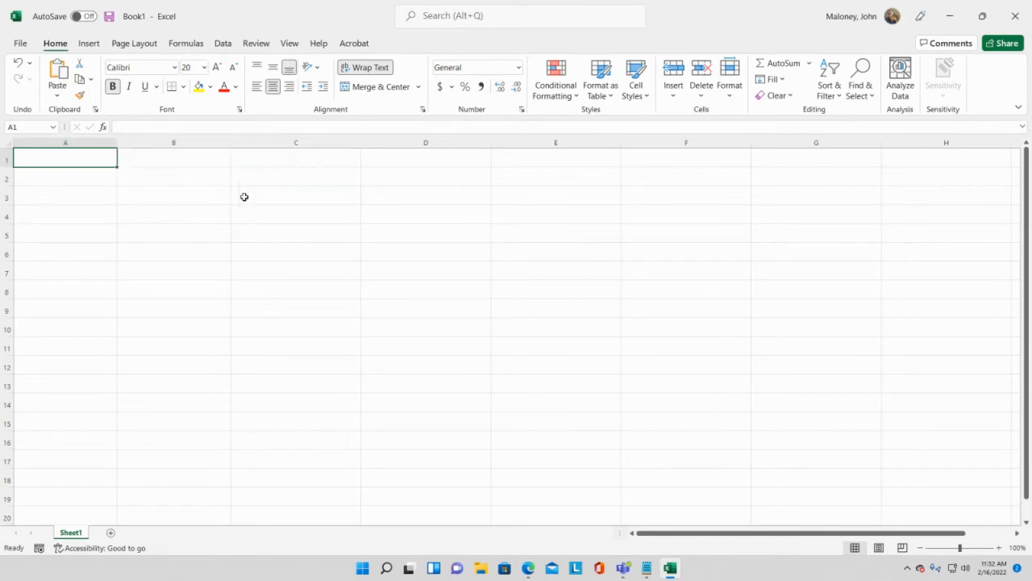
type("CGS")
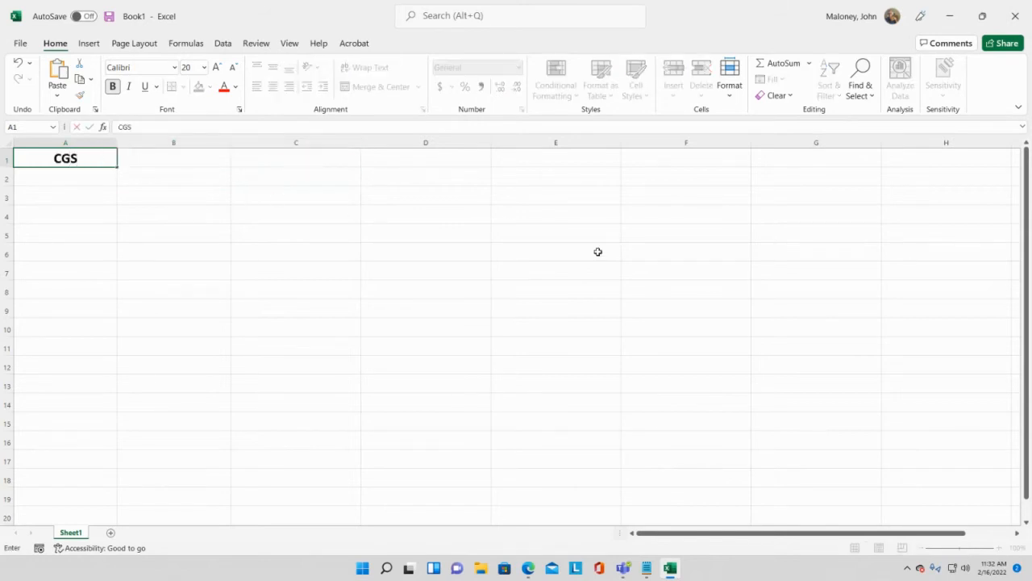
type("2108 - A")
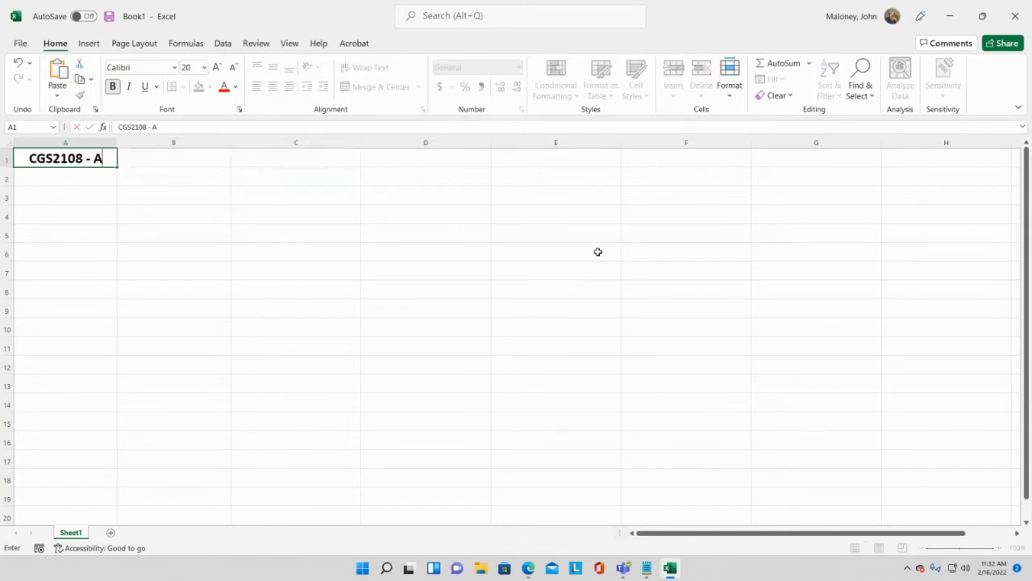
type("dvanced Desk")
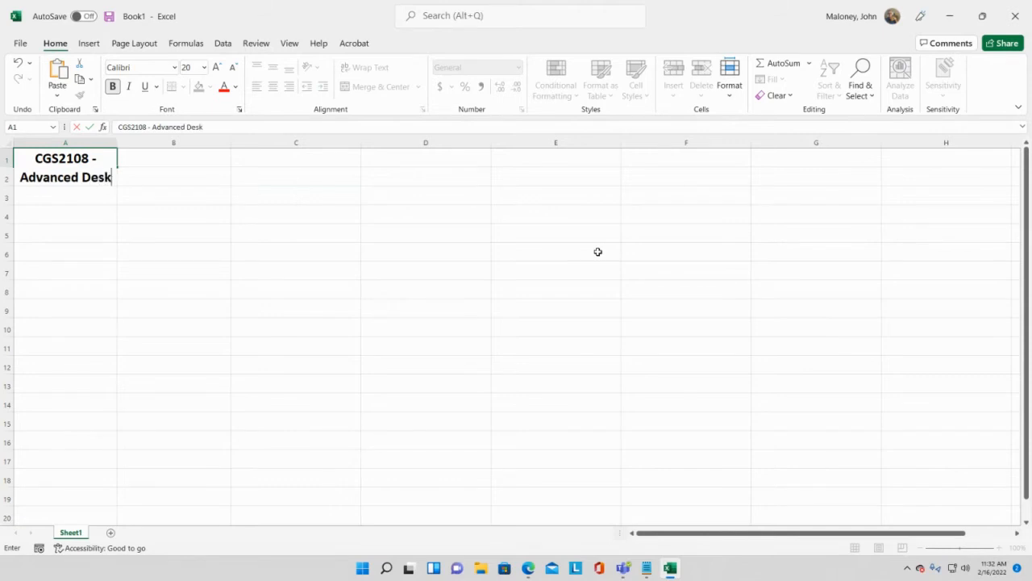
type("top Applications")
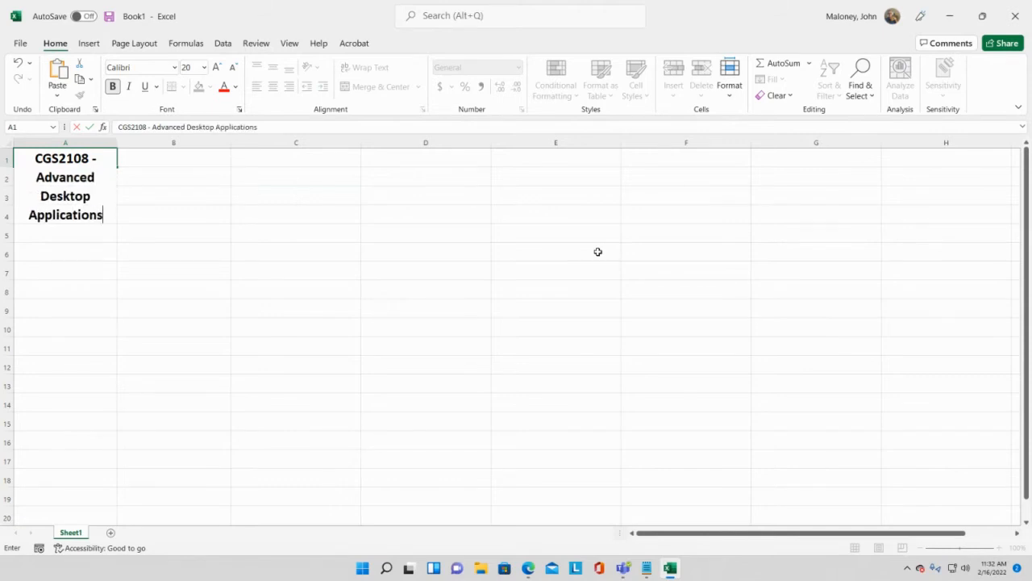
key("Return")
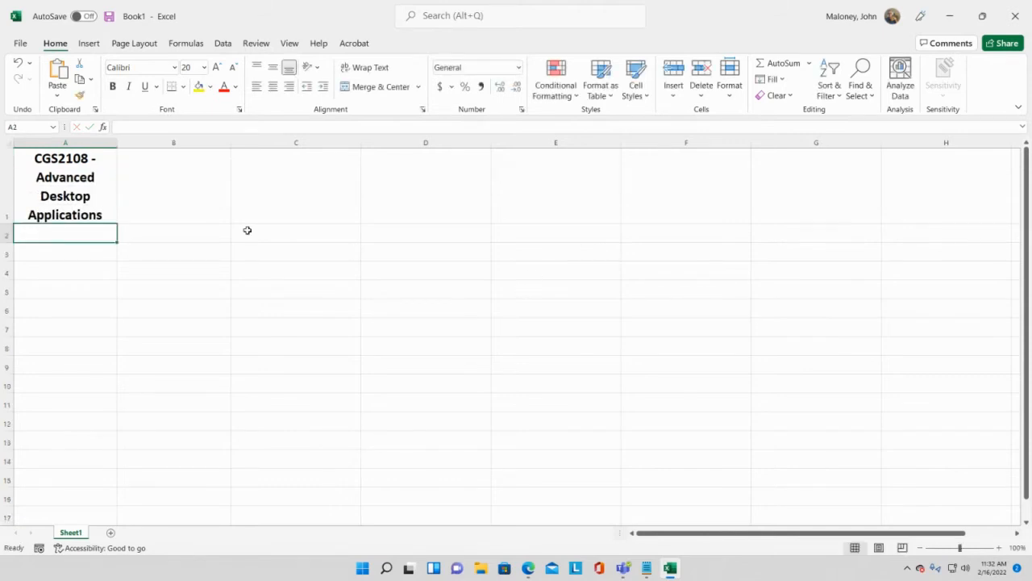
Turn off text wrapping for the title in cell A1 and left-align it
left_click(68, 197)
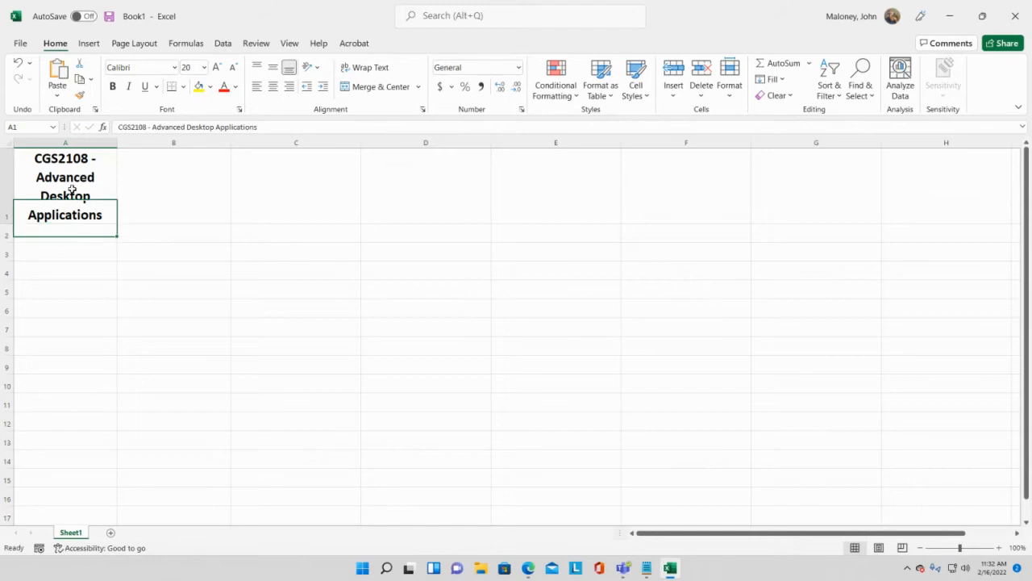
left_click(375, 66)
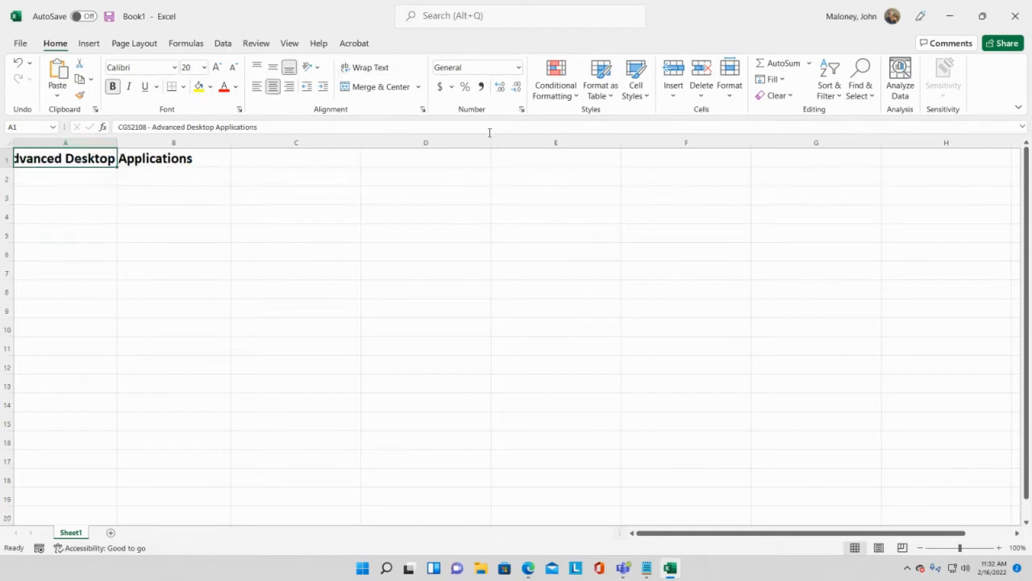
left_click(106, 179)
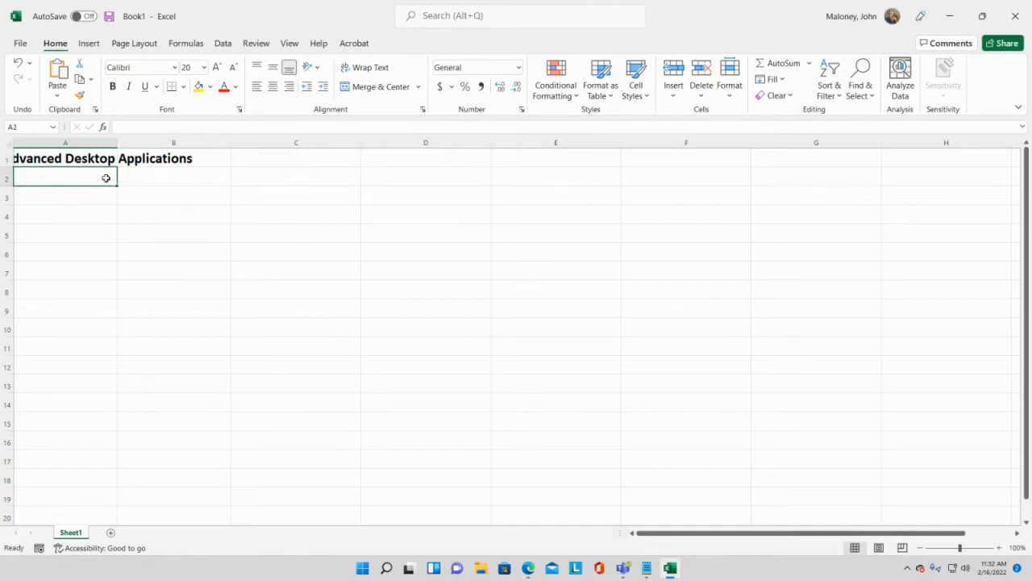
left_click(106, 158)
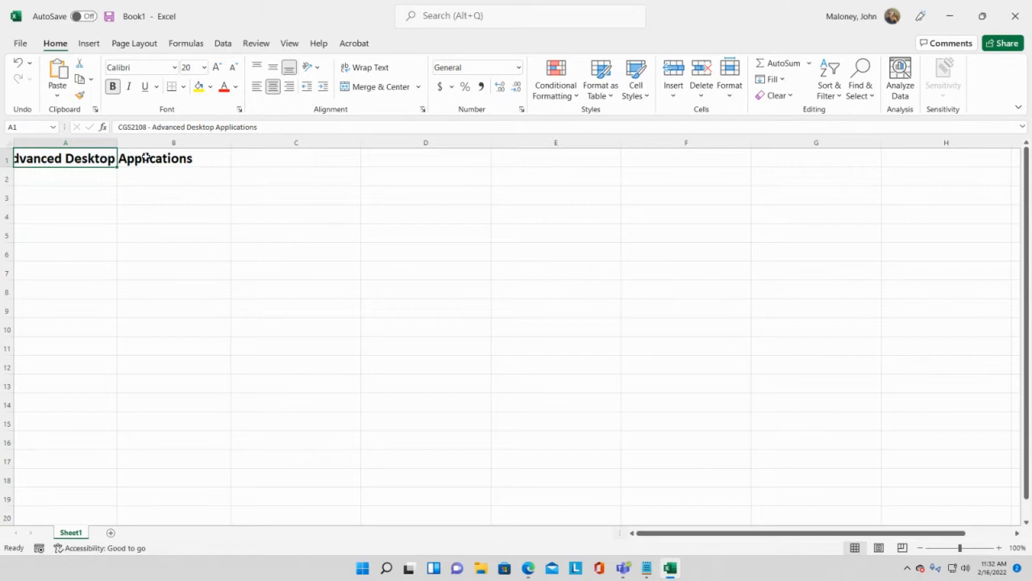
left_click(256, 87)
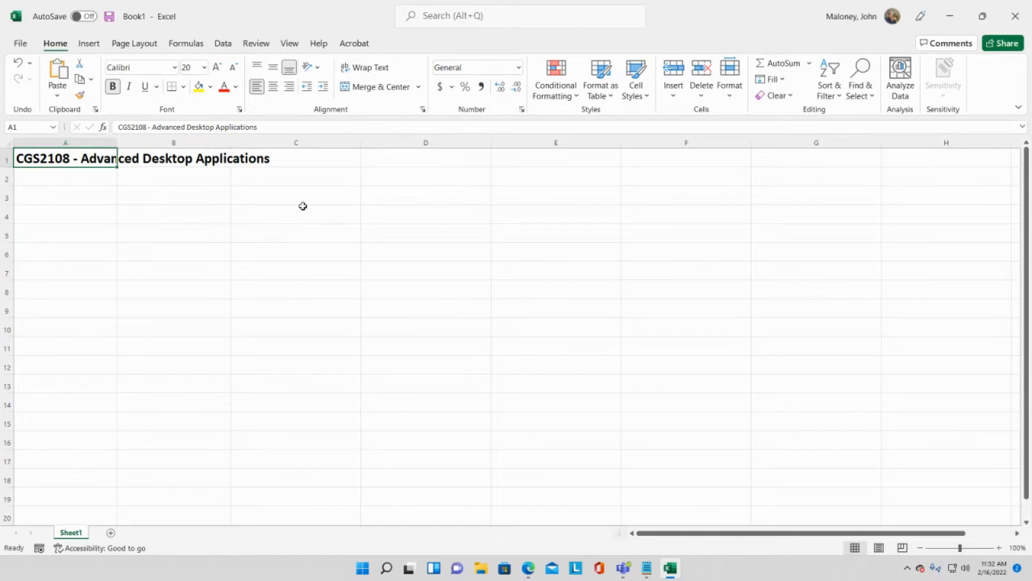
Examine the actual contents of cells B1, C1 and A1 beneath the overflowing title, and select the range A1:C1
left_click(173, 158)
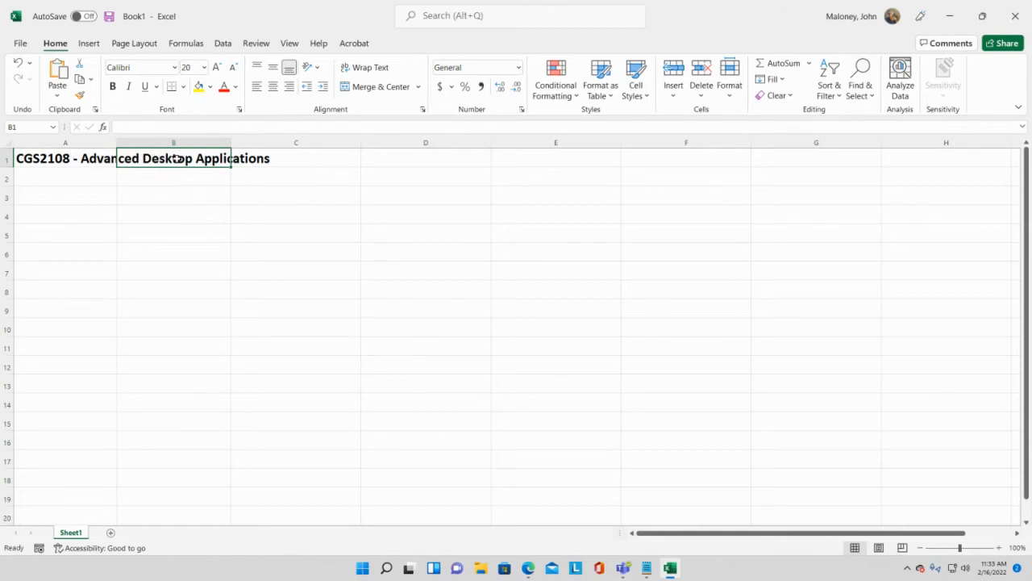
left_click(284, 160)
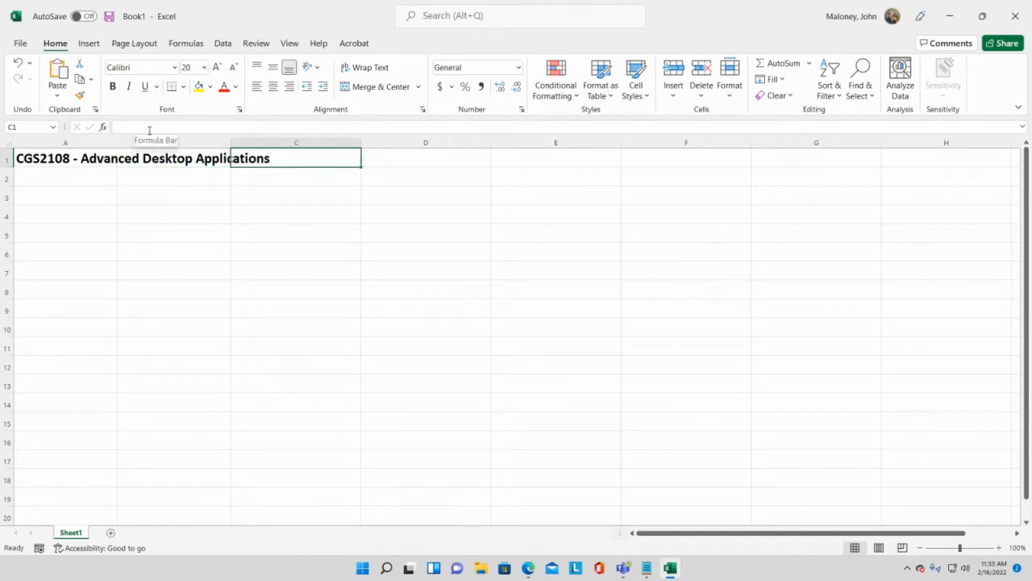
left_click(185, 153)
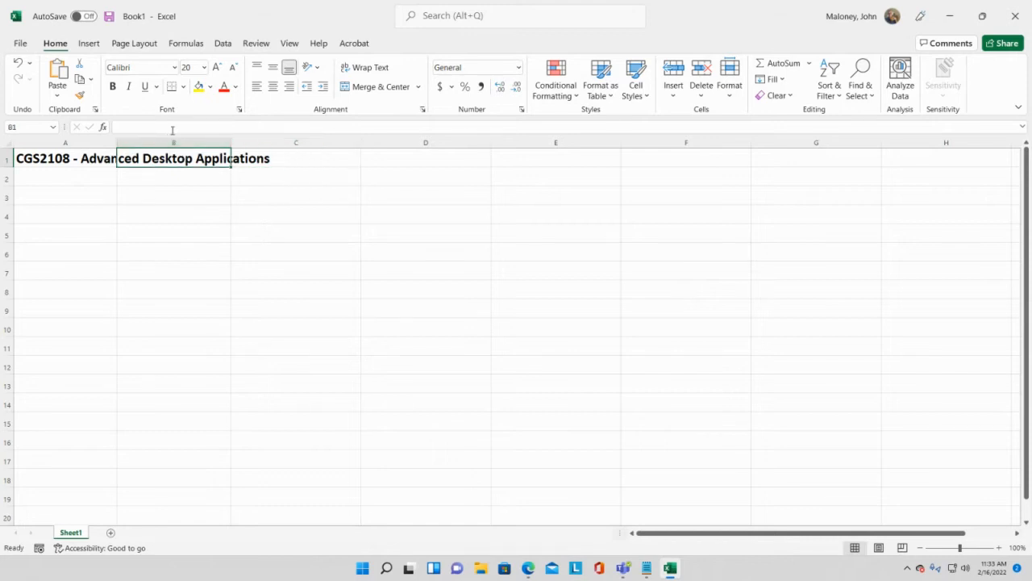
left_click(70, 163)
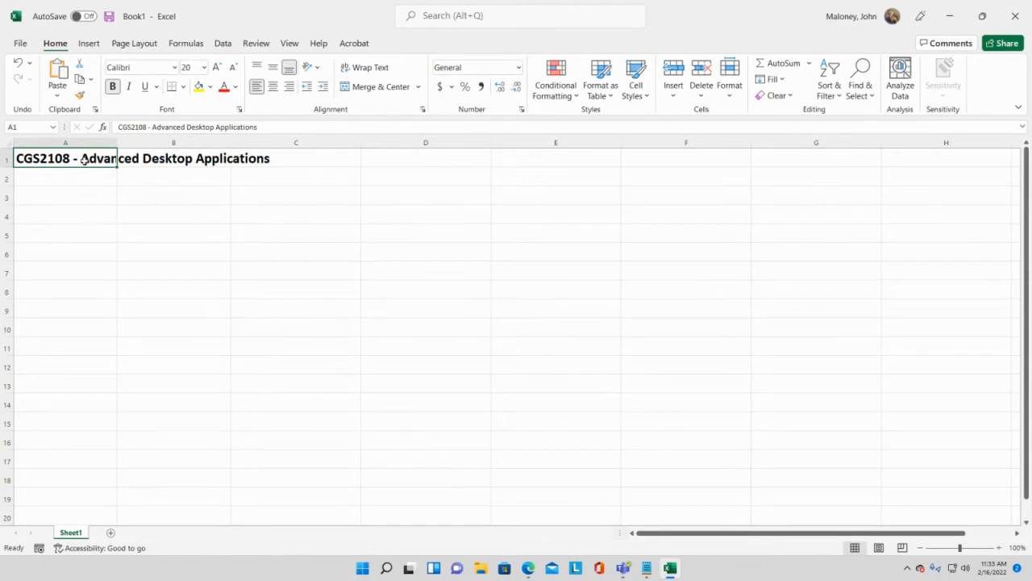
left_click_drag(97, 158, 267, 158)
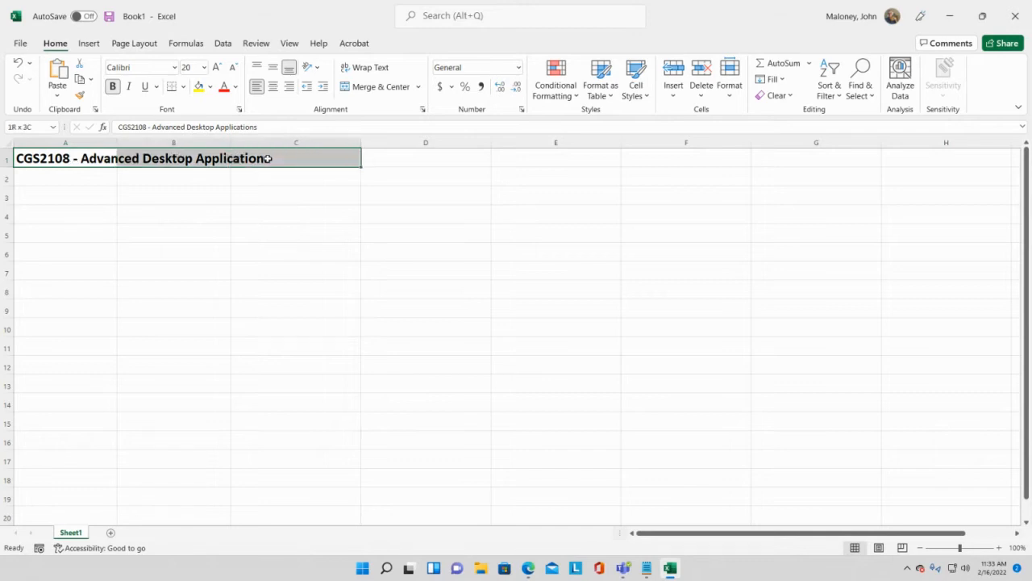
Enter "Test Tonight!!!" in cell B1 beside the overflowing title, and inspect the cell's contents
left_click(213, 159)
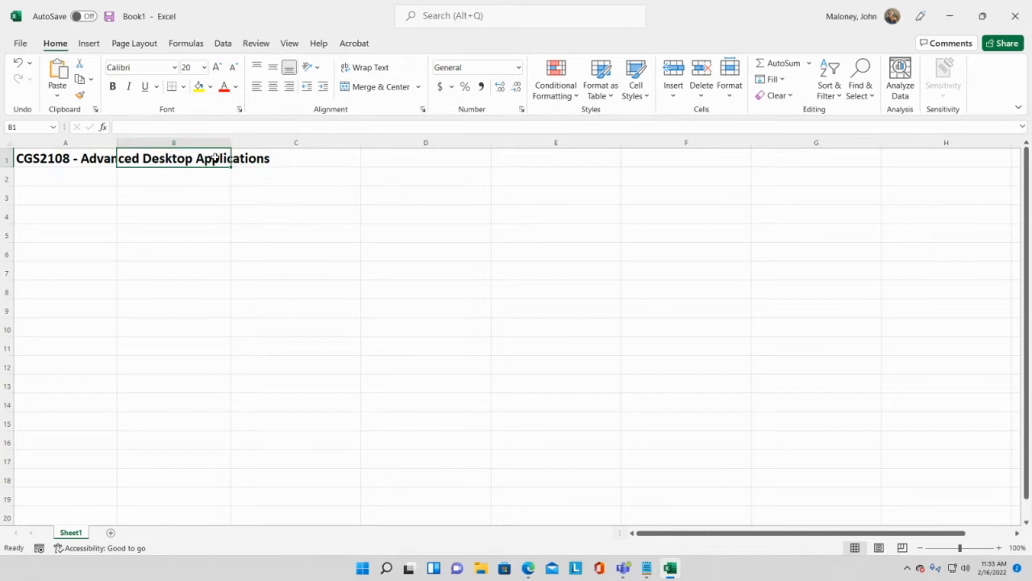
type("Test T")
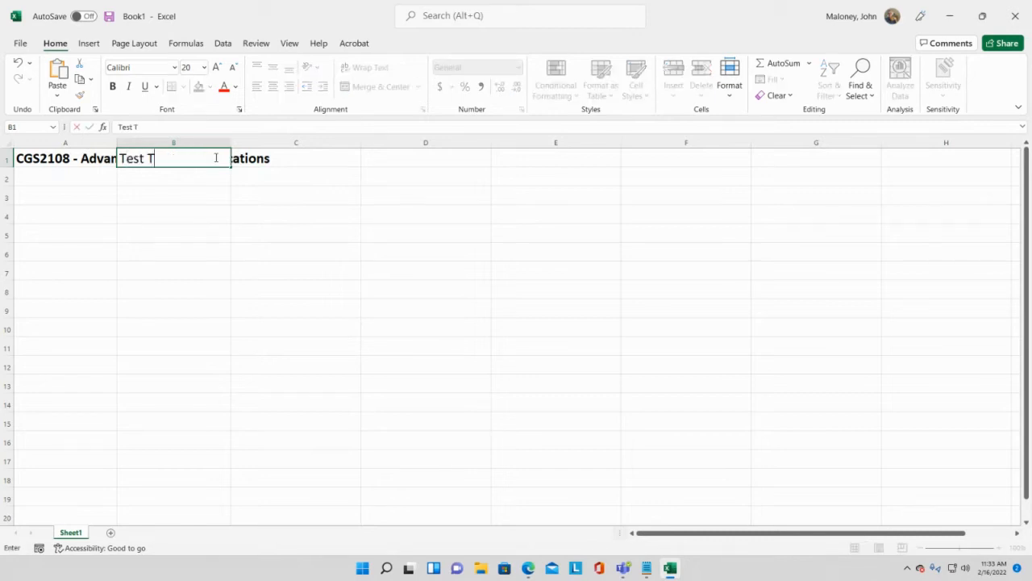
type("onight!!!")
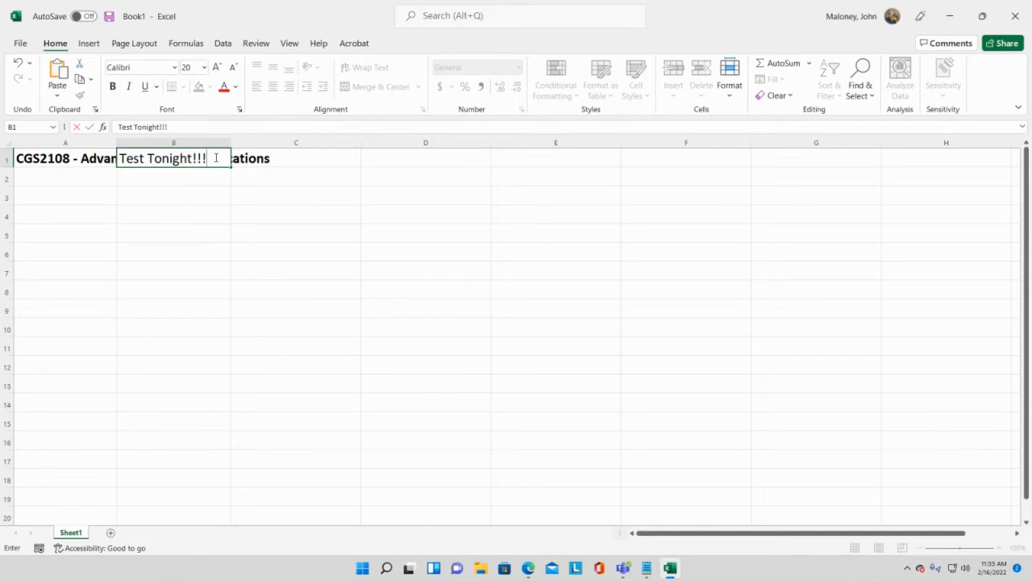
key("Return")
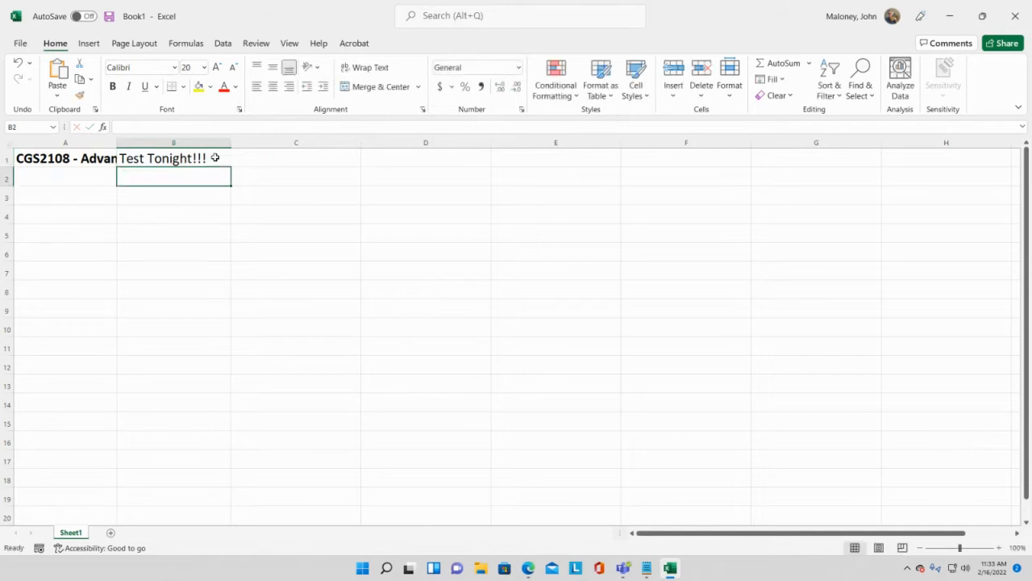
left_click(152, 159)
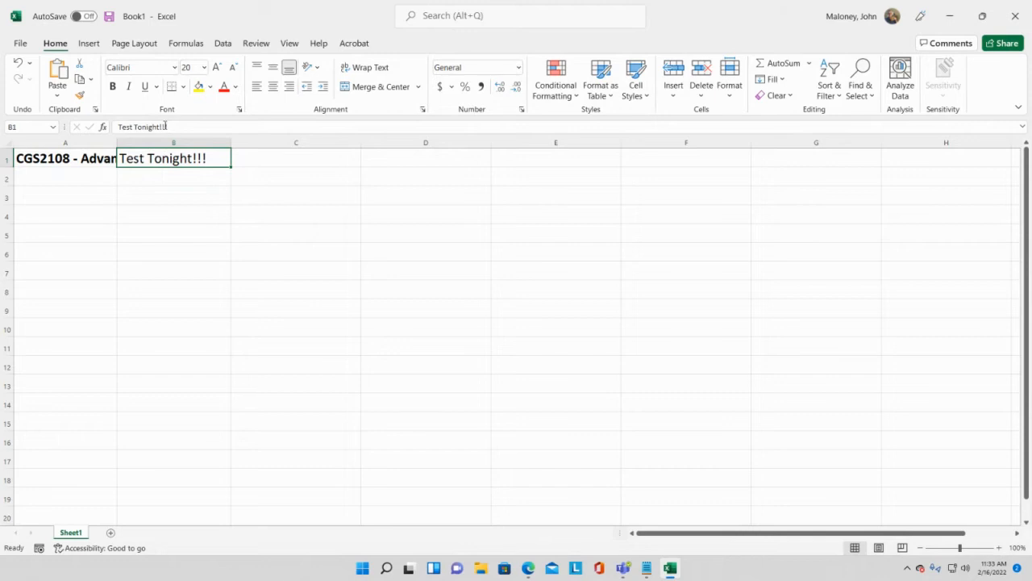
left_click(24, 158)
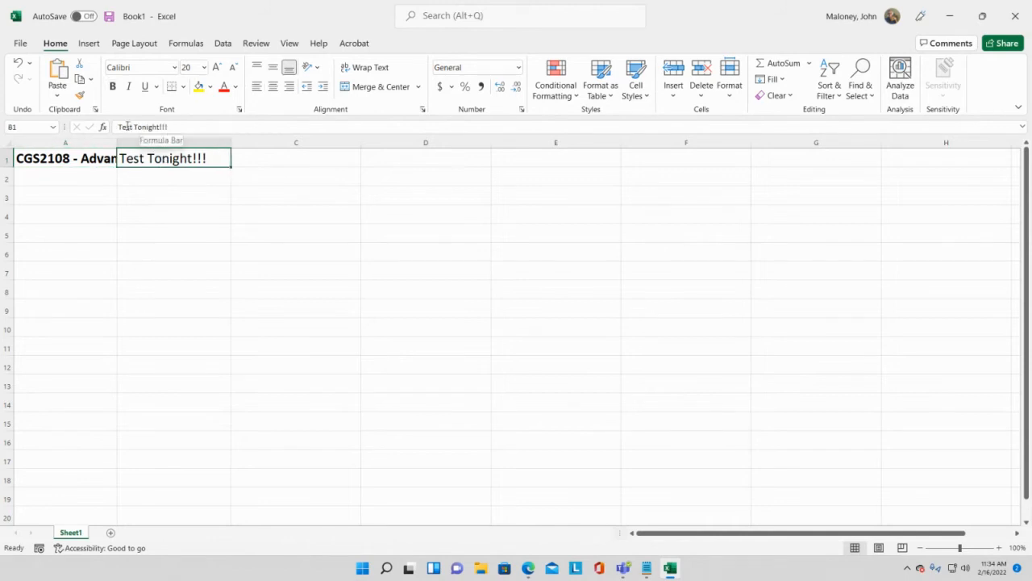
left_click_drag(118, 126, 182, 127)
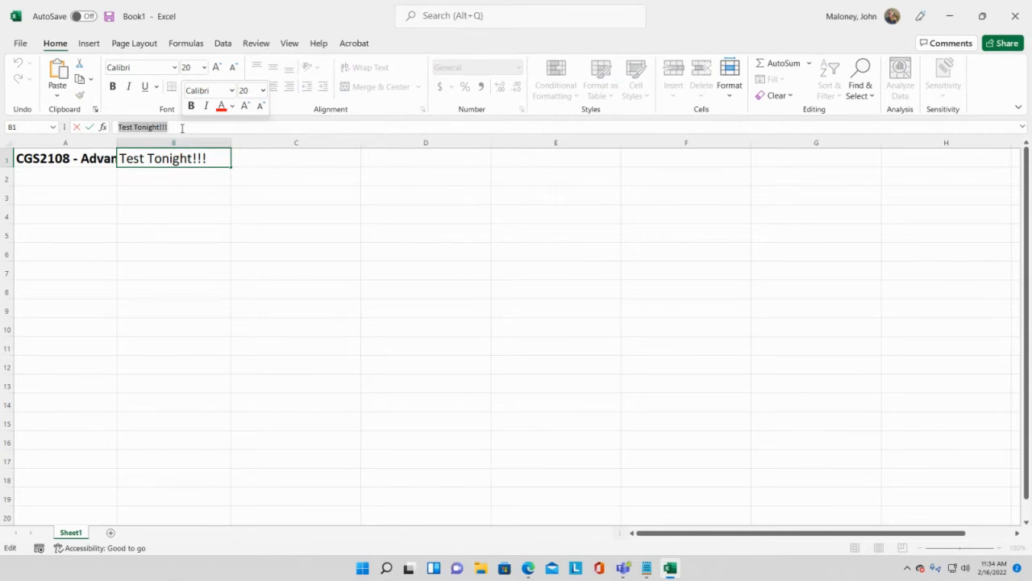
left_click(257, 158)
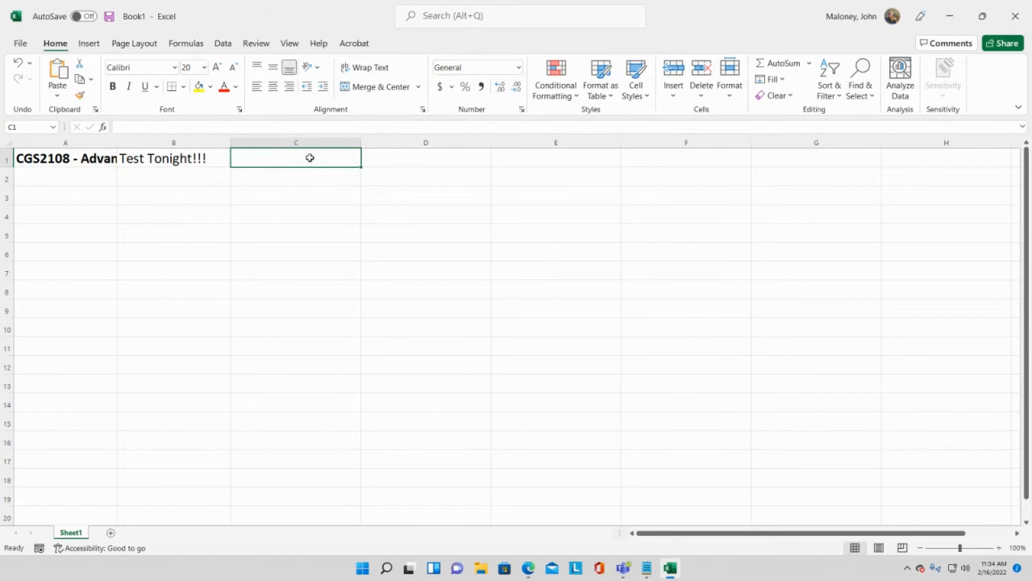
Clear the test text from cell B1
left_click(197, 161)
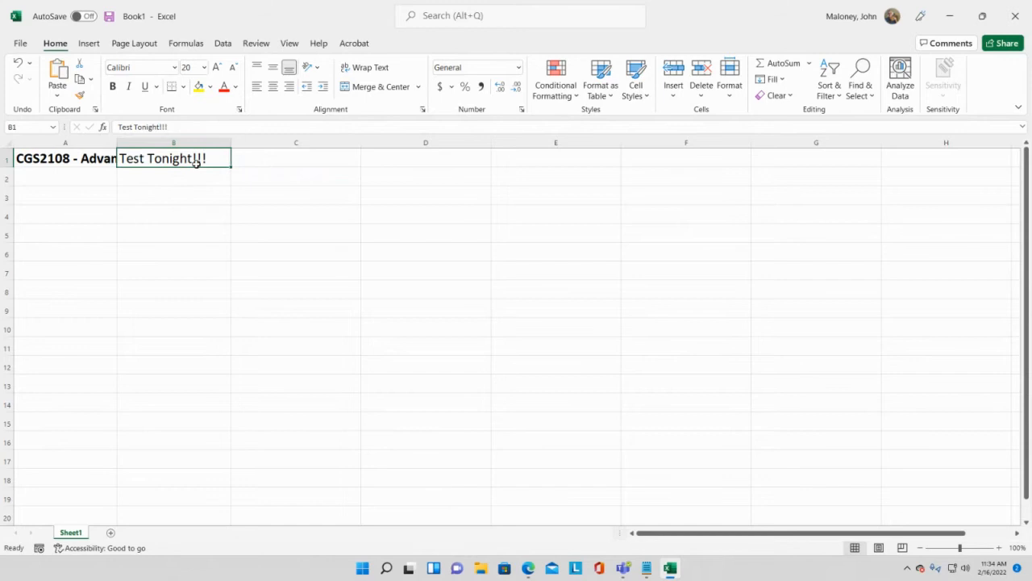
key("Delete")
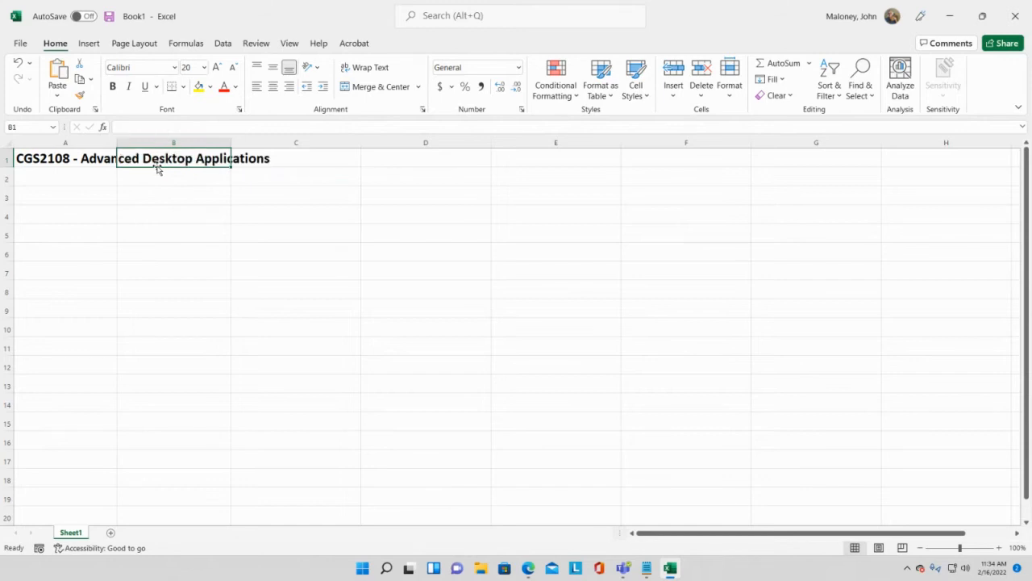
left_click(221, 176)
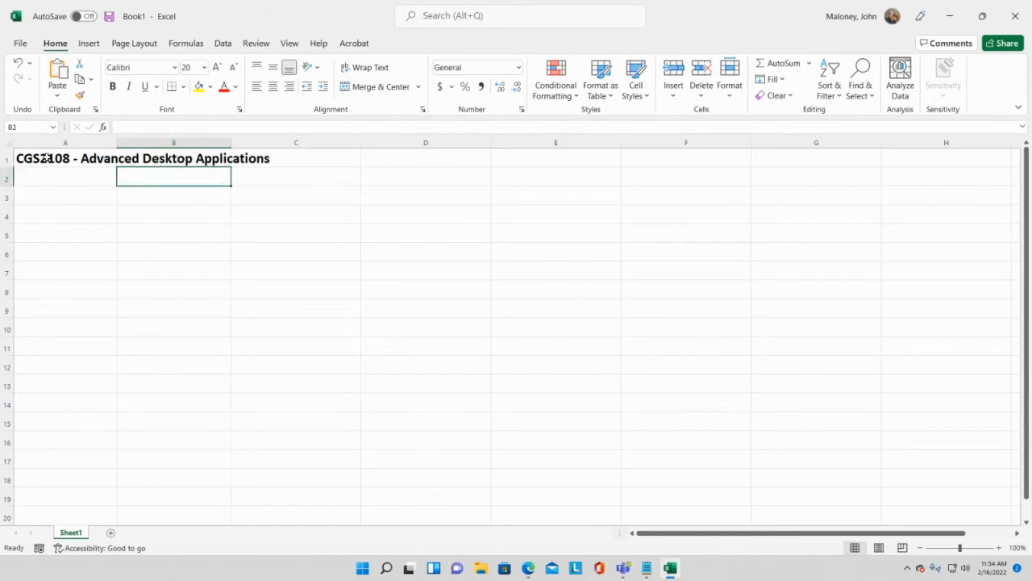
Merge and center the title across cells A1:C1, and view the other merge options
left_click_drag(46, 158, 242, 157)
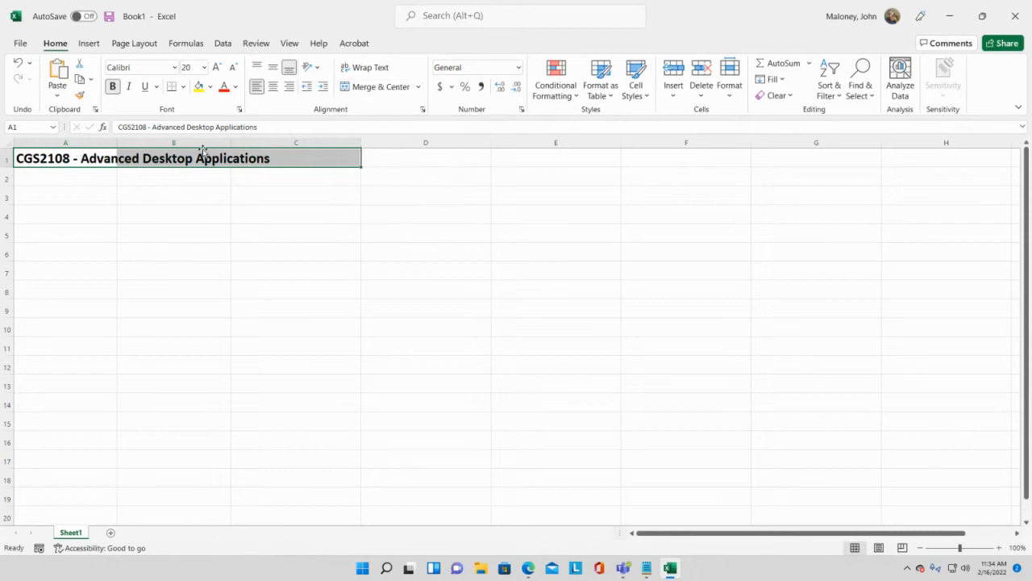
left_click(392, 87)
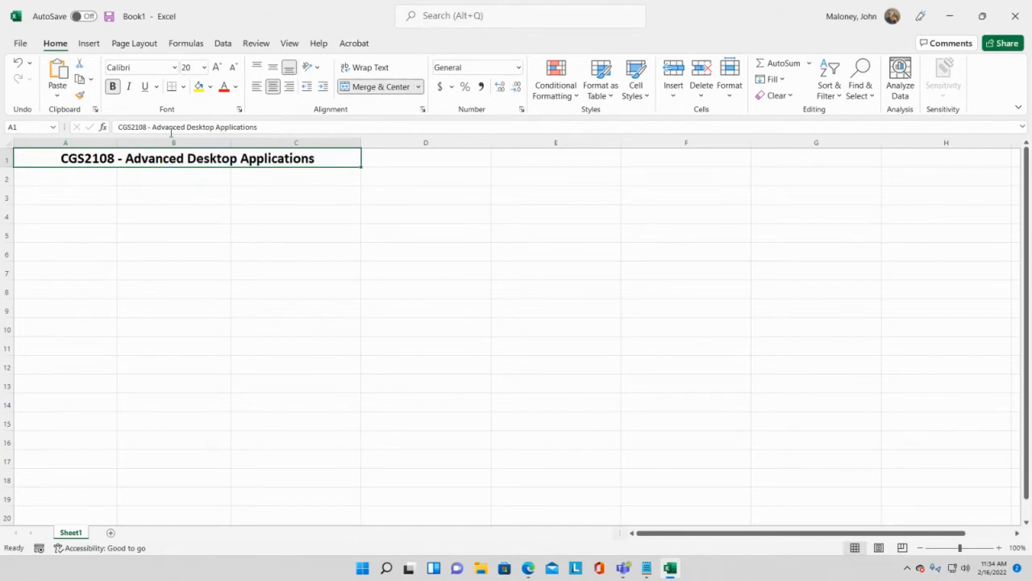
left_click(418, 87)
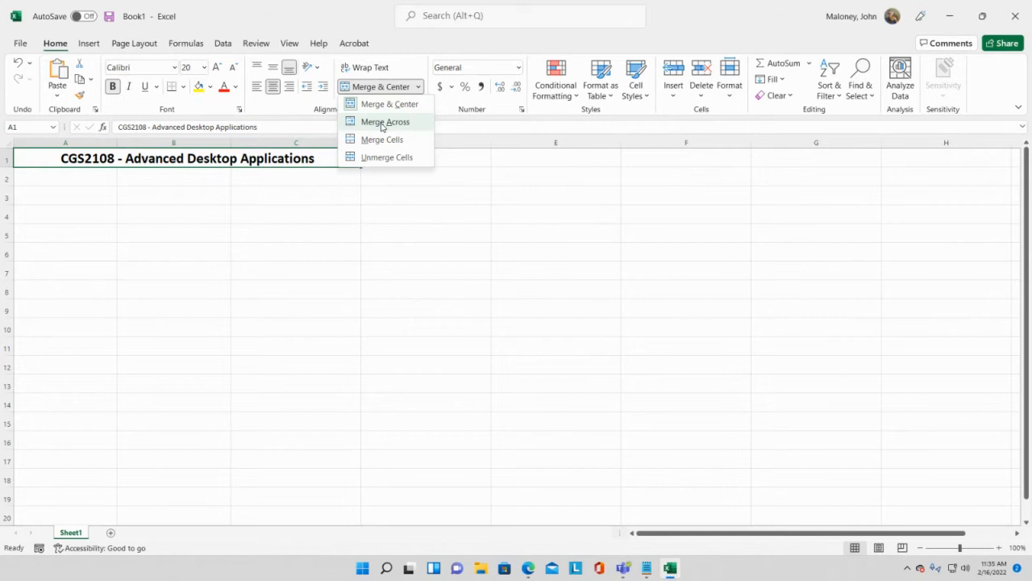
left_click(246, 234)
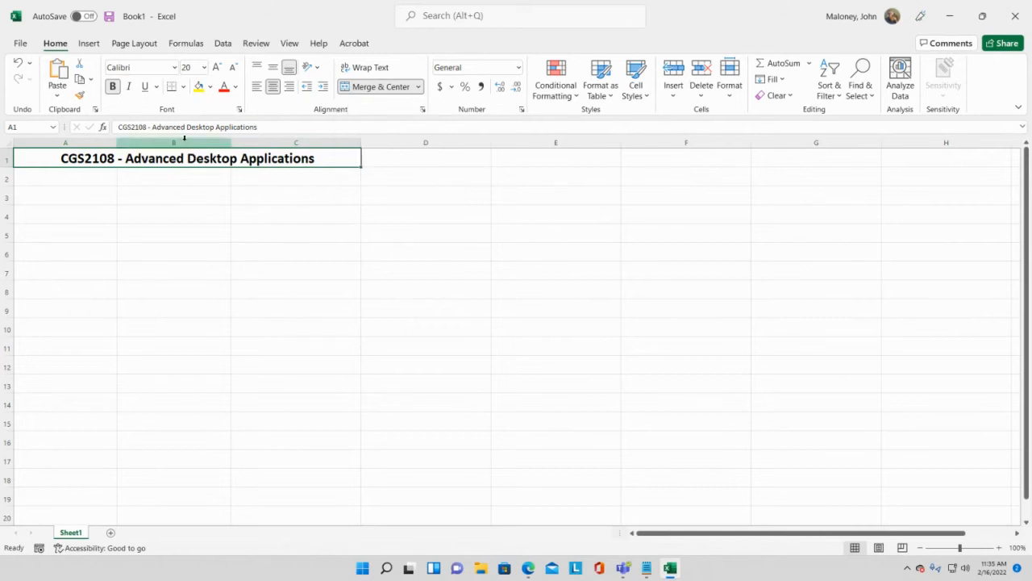
Examine the contents and address of the merged title cell, and compare it with the separate cells A2, B2 and C2 below
double_click(308, 158)
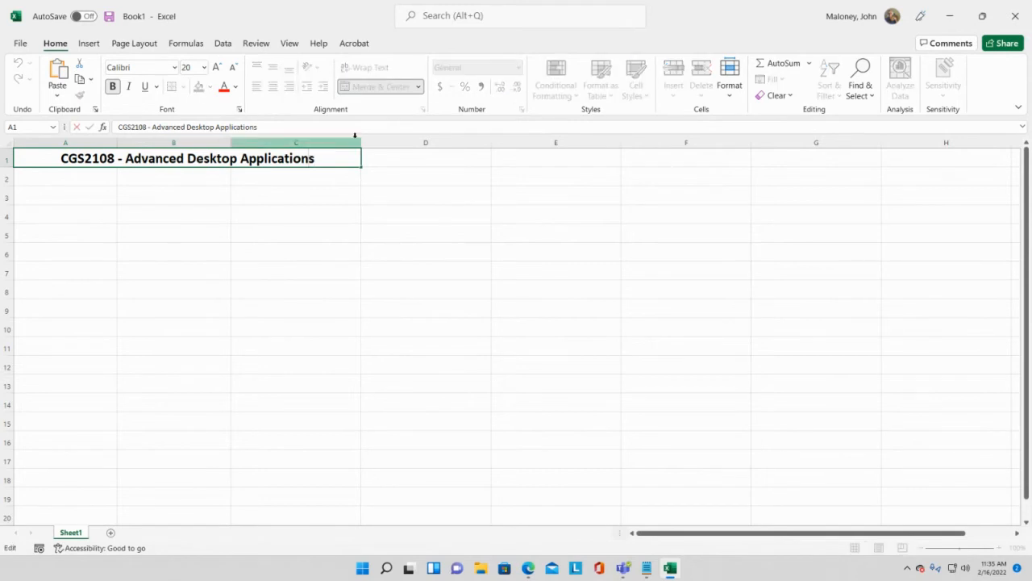
key("BackSpace")
type("n")
key("Return")
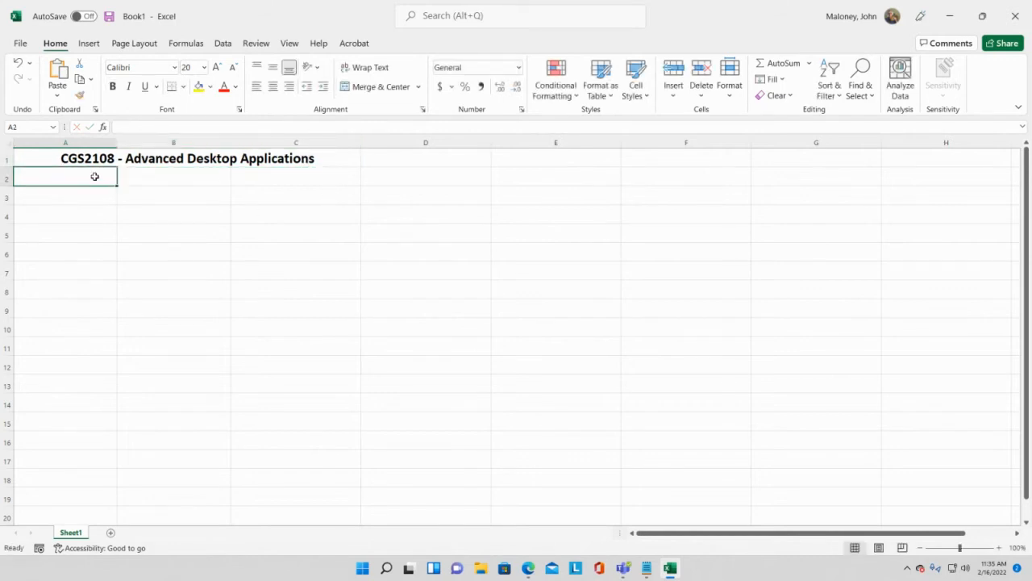
left_click(71, 158)
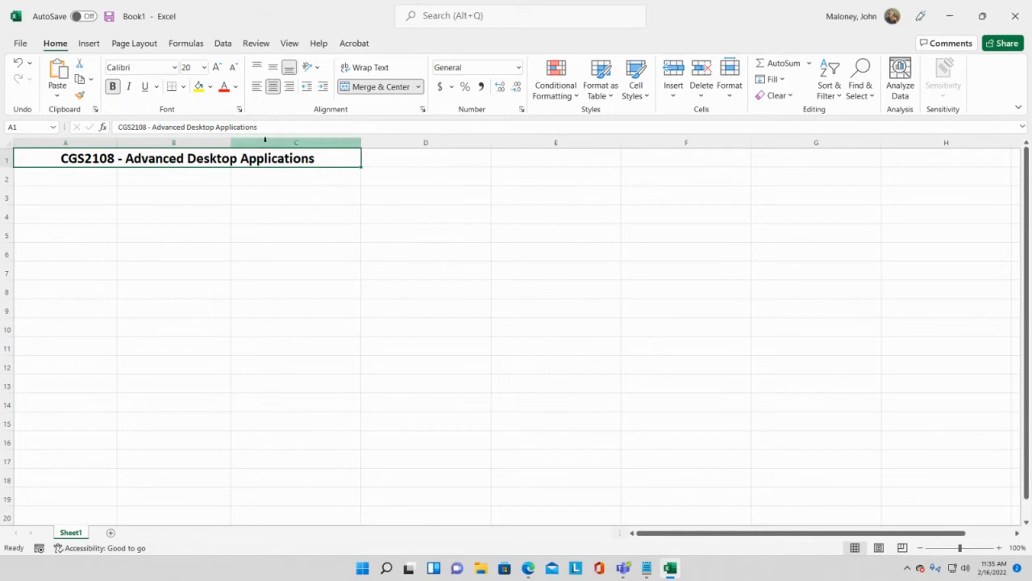
left_click(70, 175)
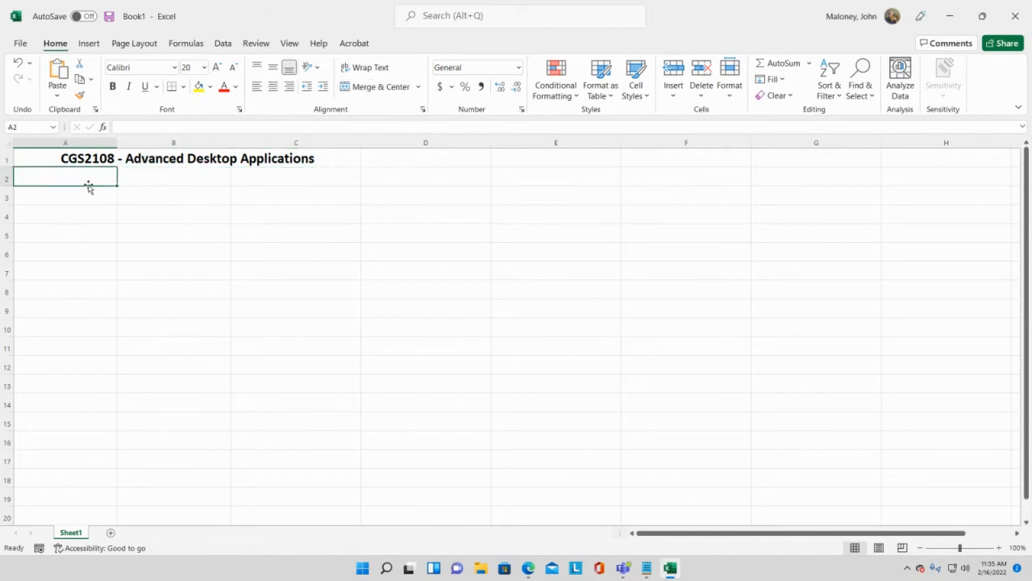
left_click(166, 177)
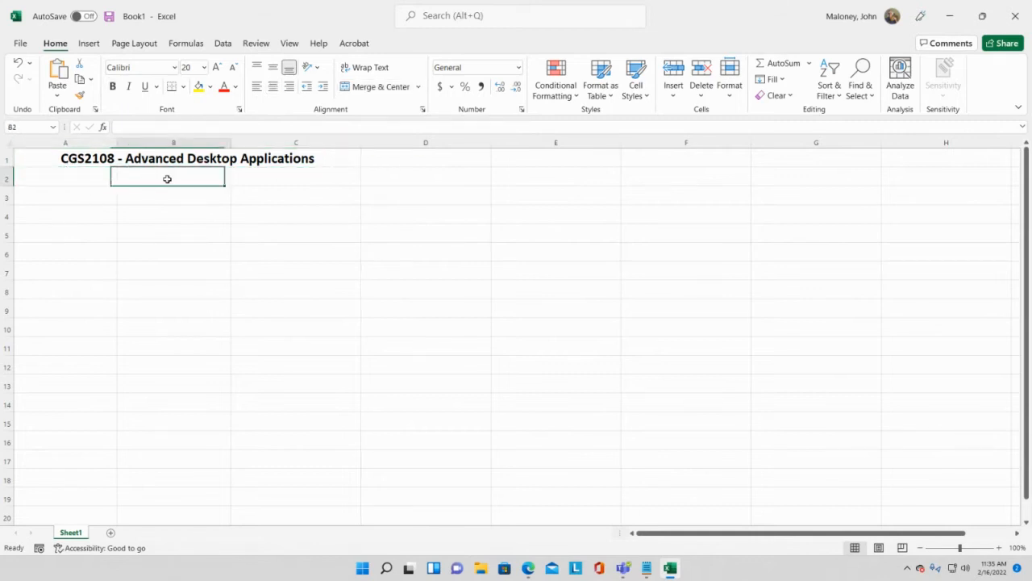
left_click(284, 171)
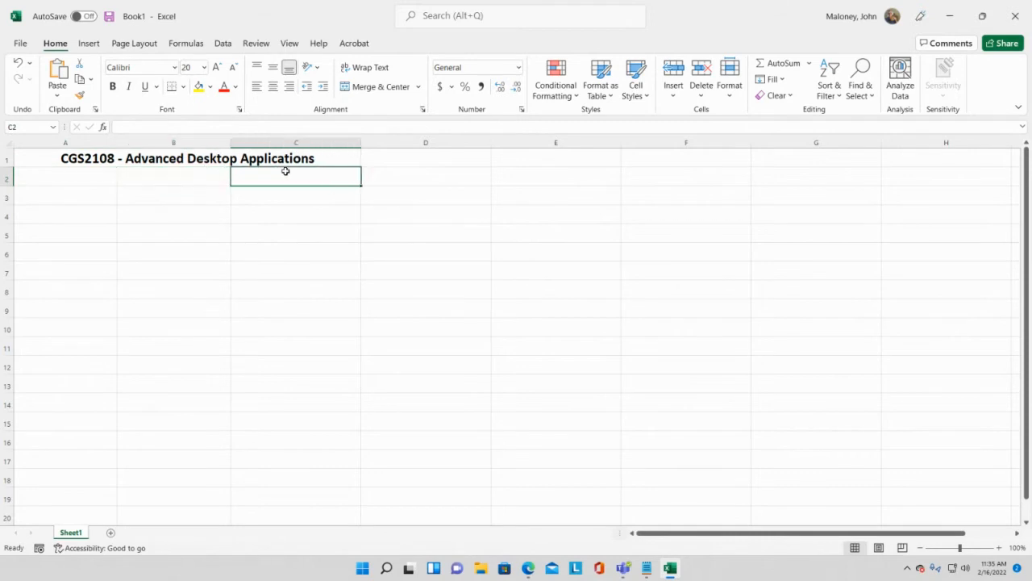
left_click(190, 155)
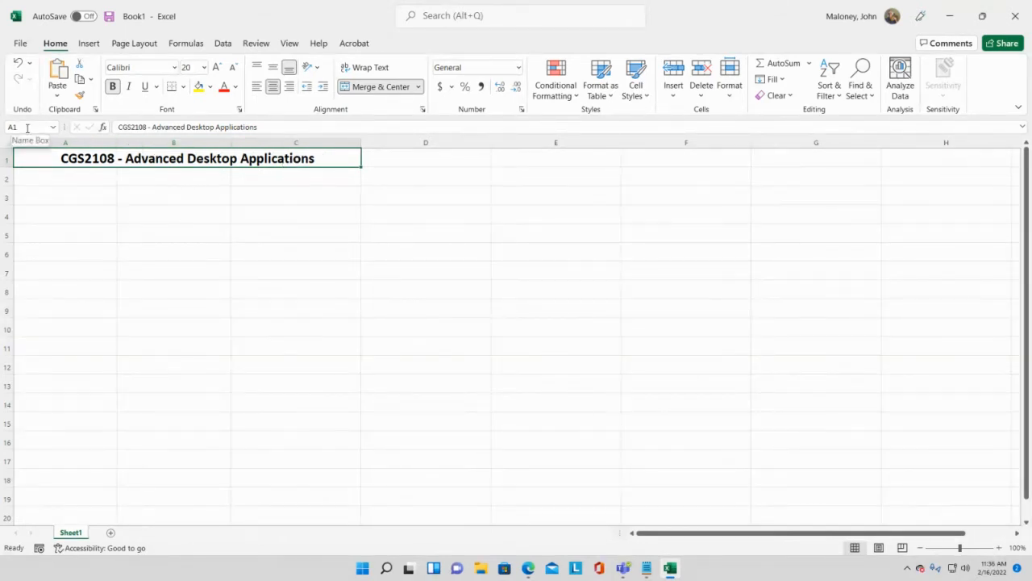
double_click(167, 158)
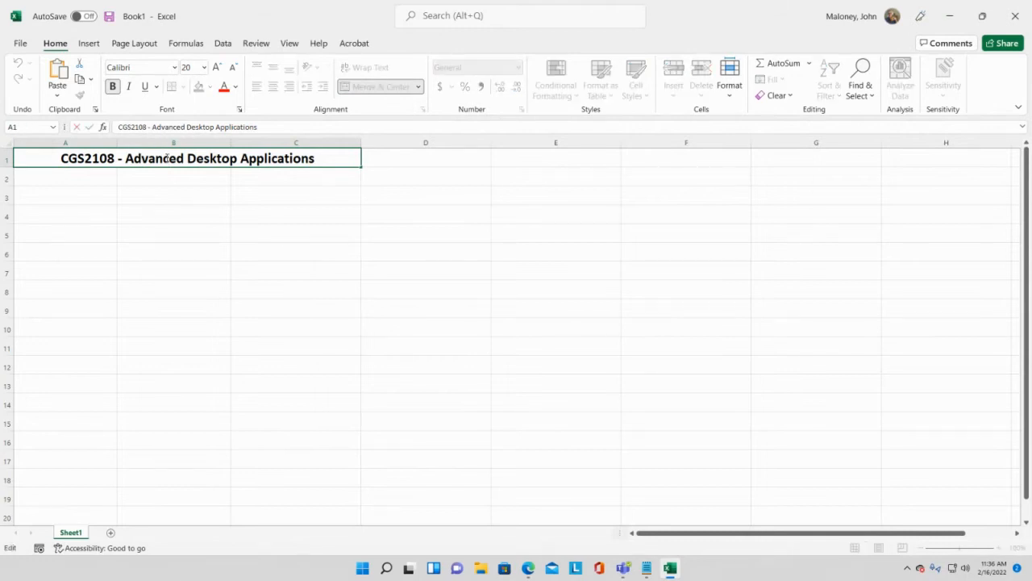
left_click(170, 177)
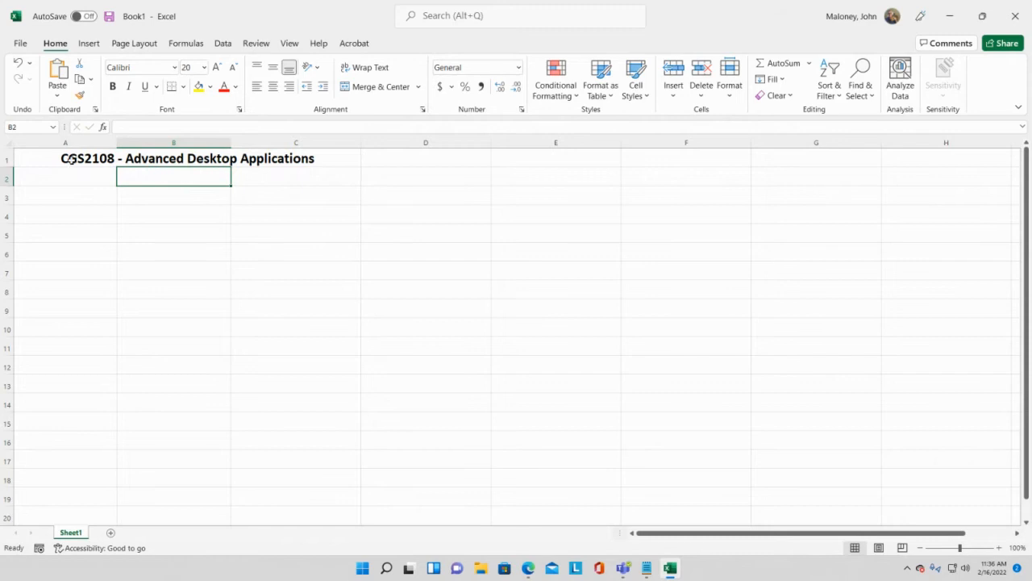
Unmerge the title cell in row 1 back into separate cells
left_click(71, 158)
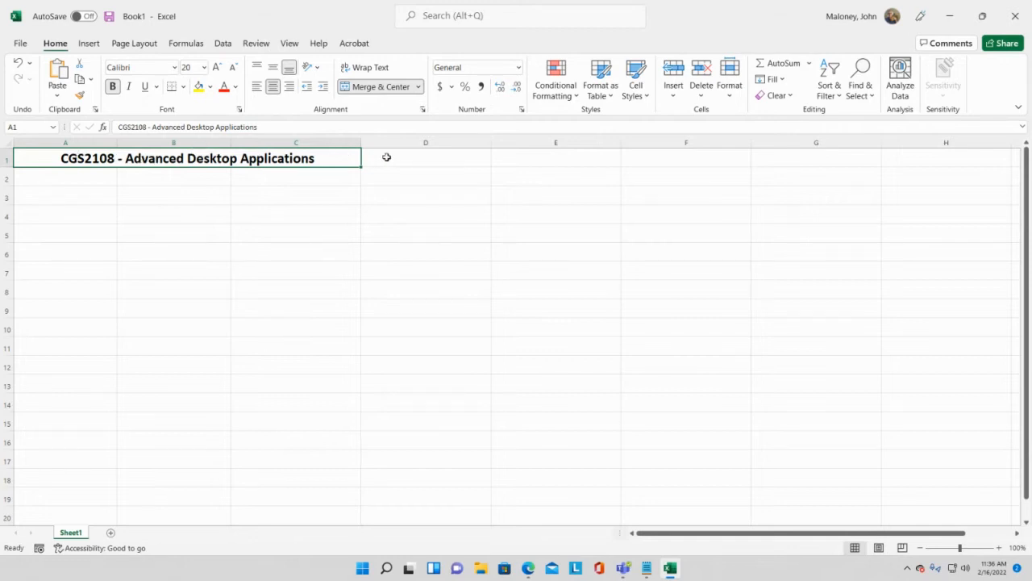
left_click(399, 86)
left_click(29, 160)
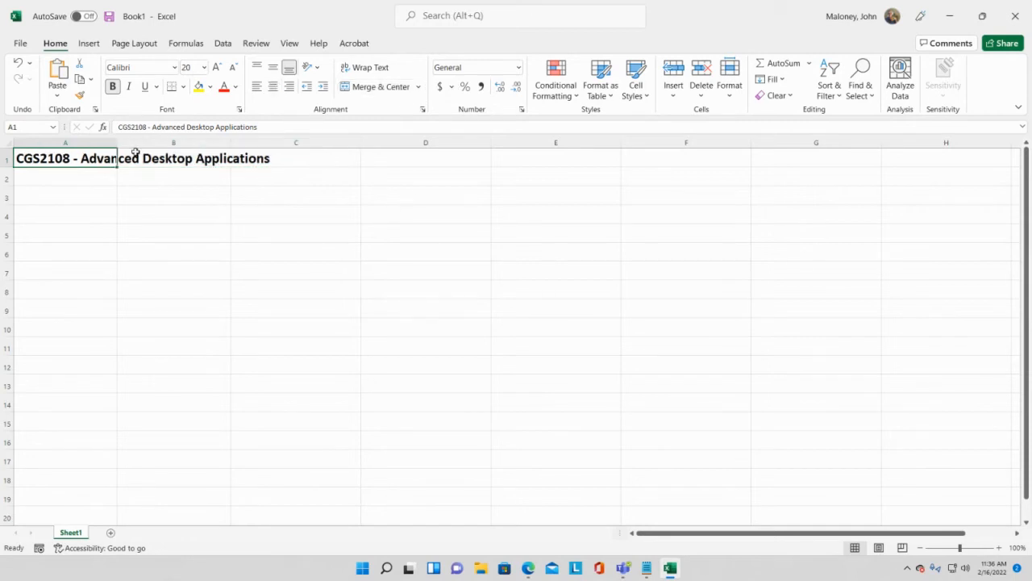
Enter "Oh wow..." in cell B1 to cut off the title's overflow, and clear it again
left_click(145, 154)
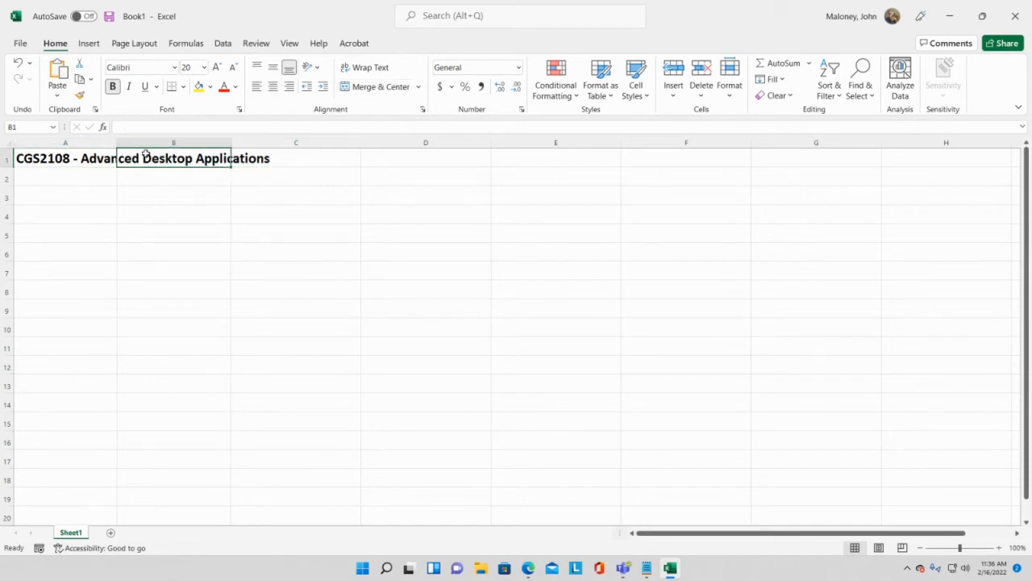
type("Oh wo")
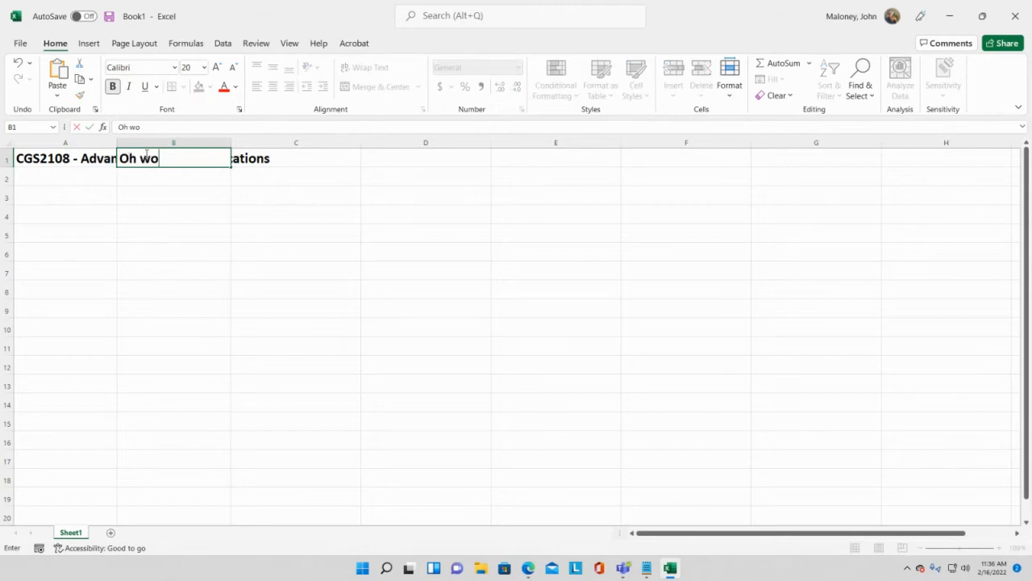
type("w...")
key("Return")
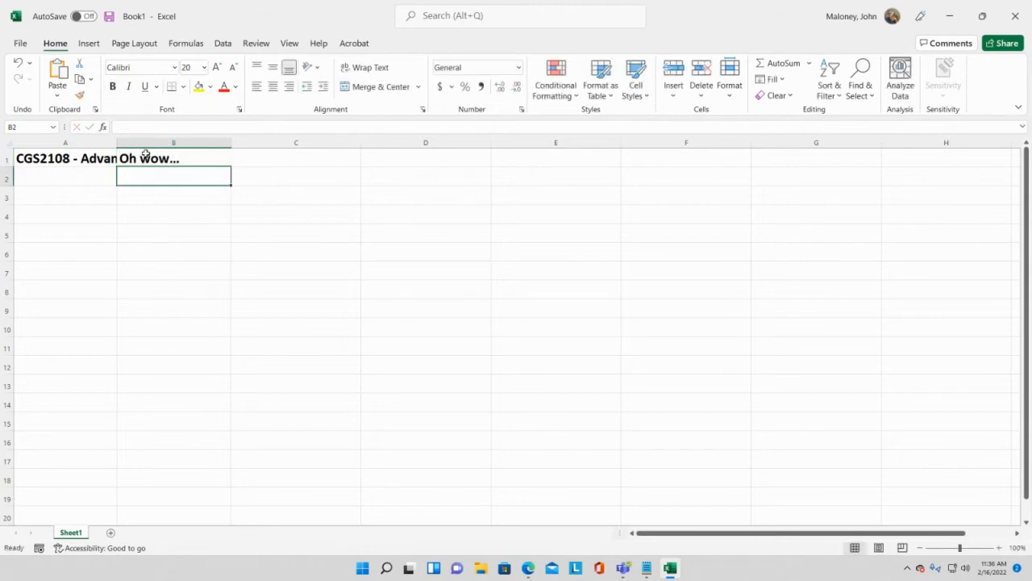
left_click(151, 158)
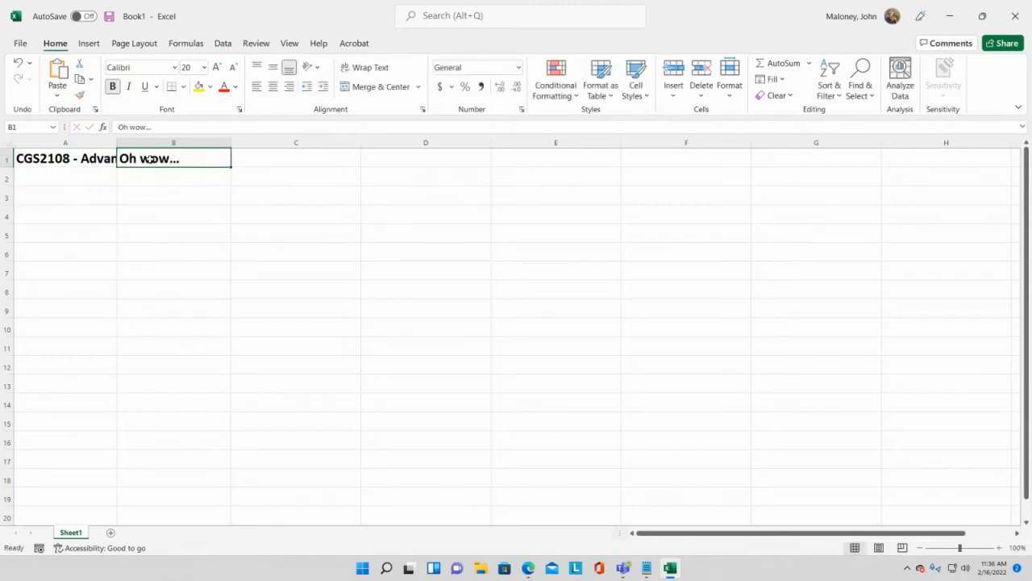
key("Delete")
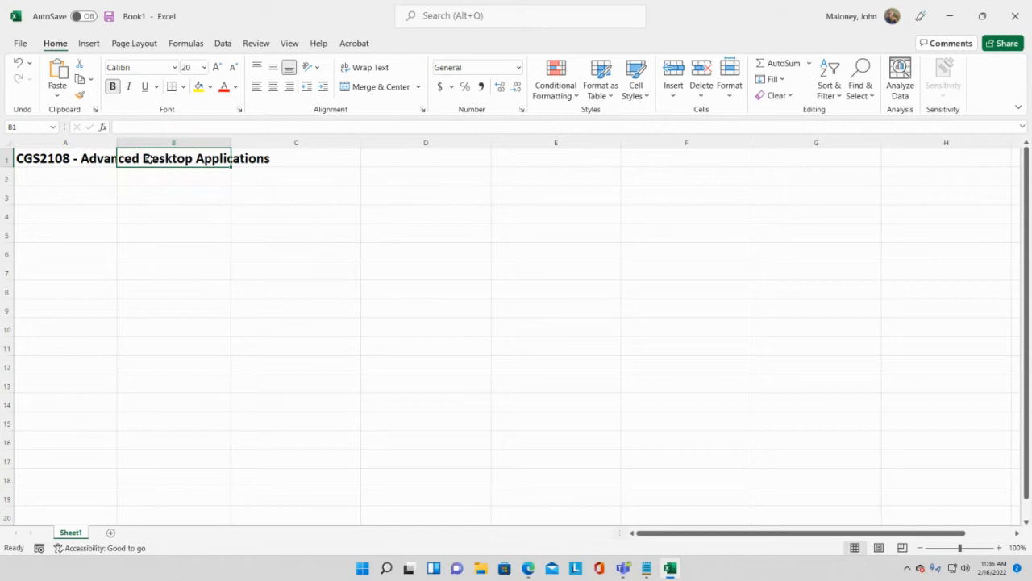
Merge and center the title over A1:C1 once more, and undo the merge
left_click(383, 88)
left_click(270, 190)
left_click_drag(61, 162, 256, 152)
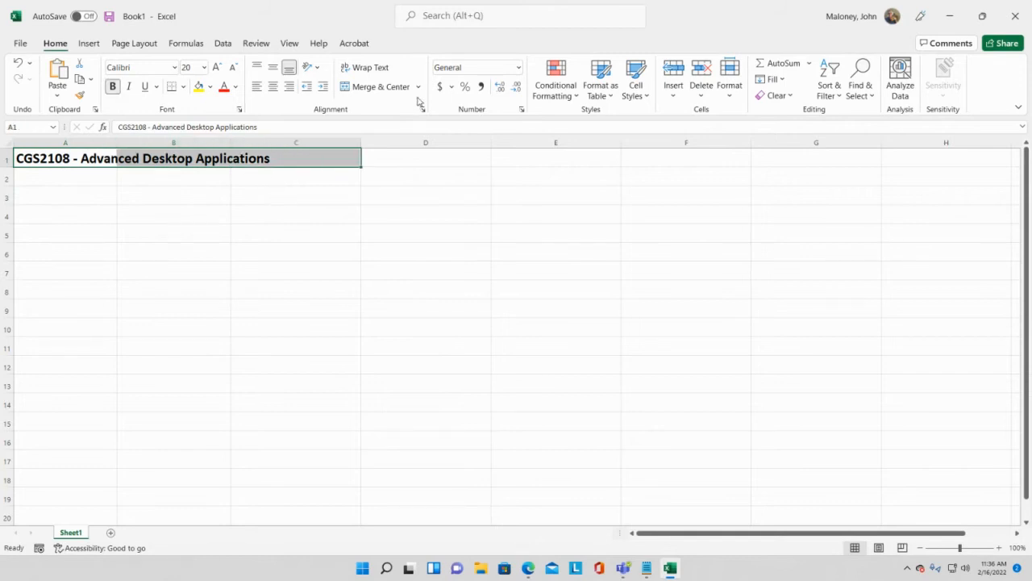
left_click(393, 87)
left_click(288, 251)
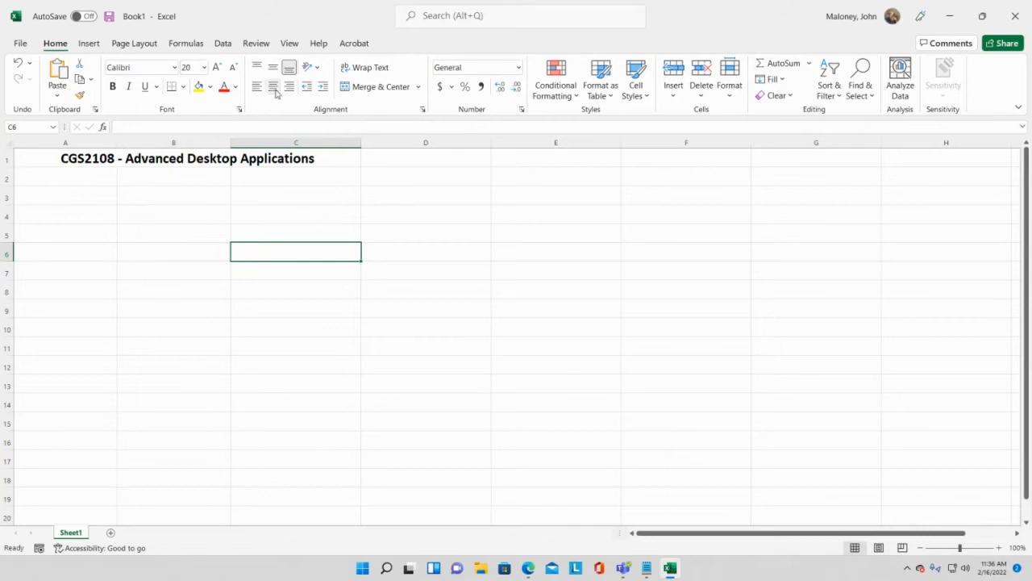
left_click(18, 64)
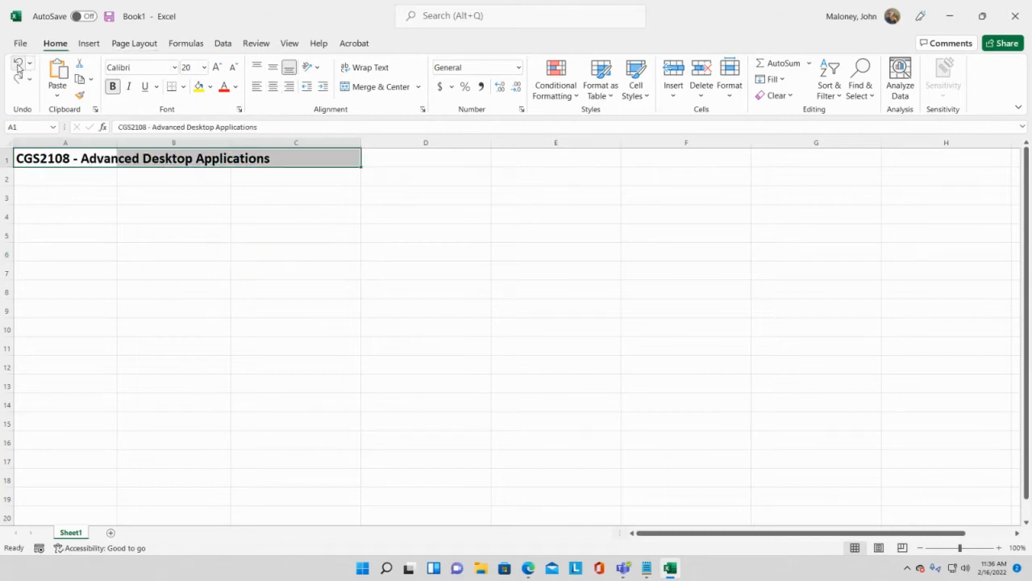
left_click(107, 187)
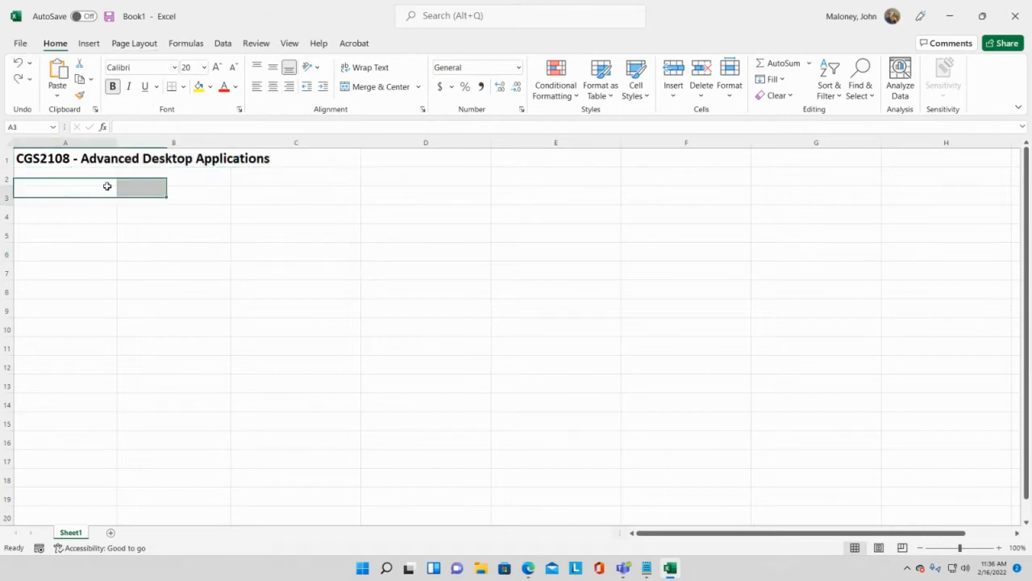
left_click(63, 150)
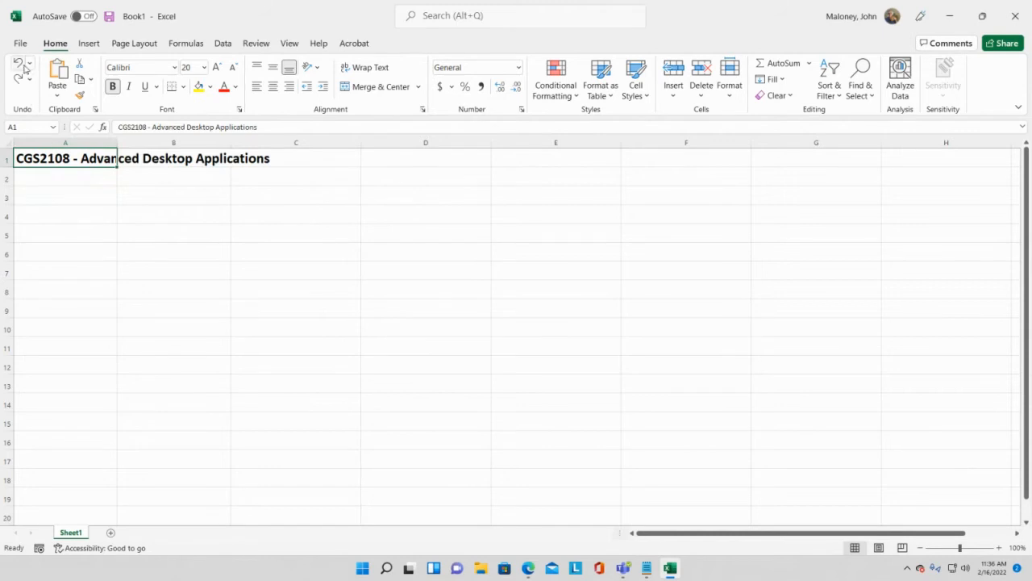
left_click(153, 158)
left_click(86, 221)
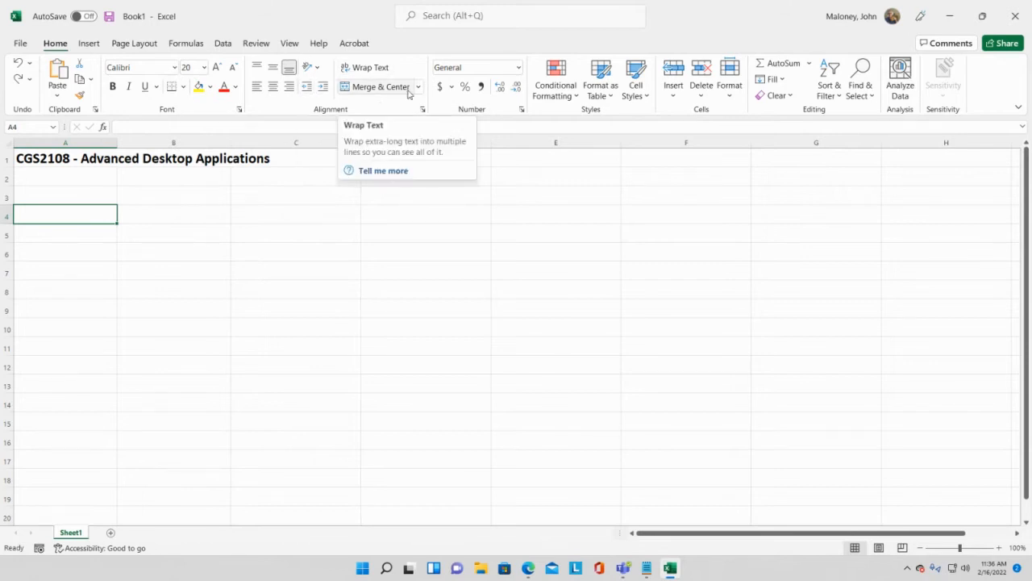
Angle the title in cell A1 counterclockwise, switch it to clockwise, and set it to counterclockwise again
left_click(56, 162)
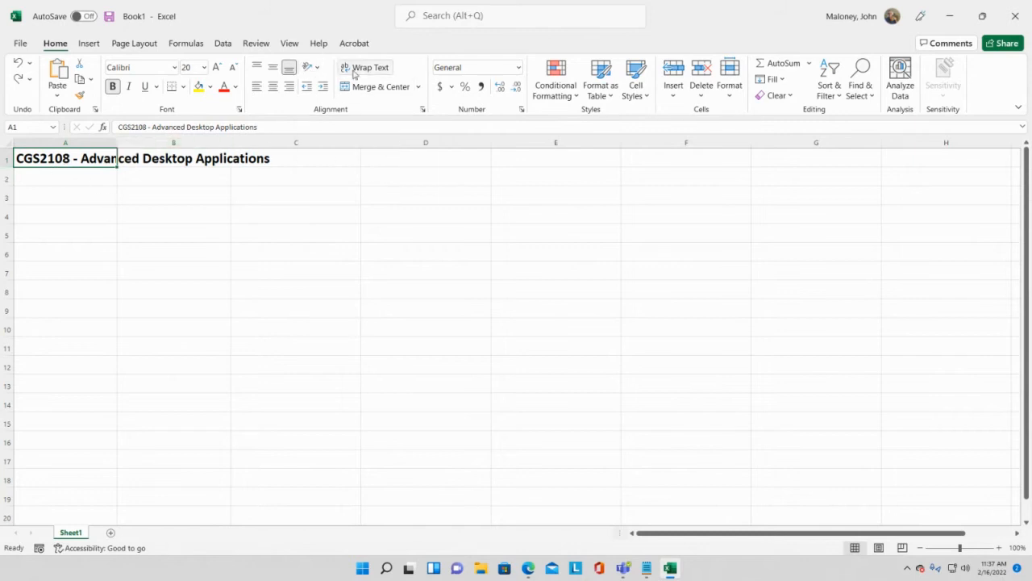
left_click(309, 69)
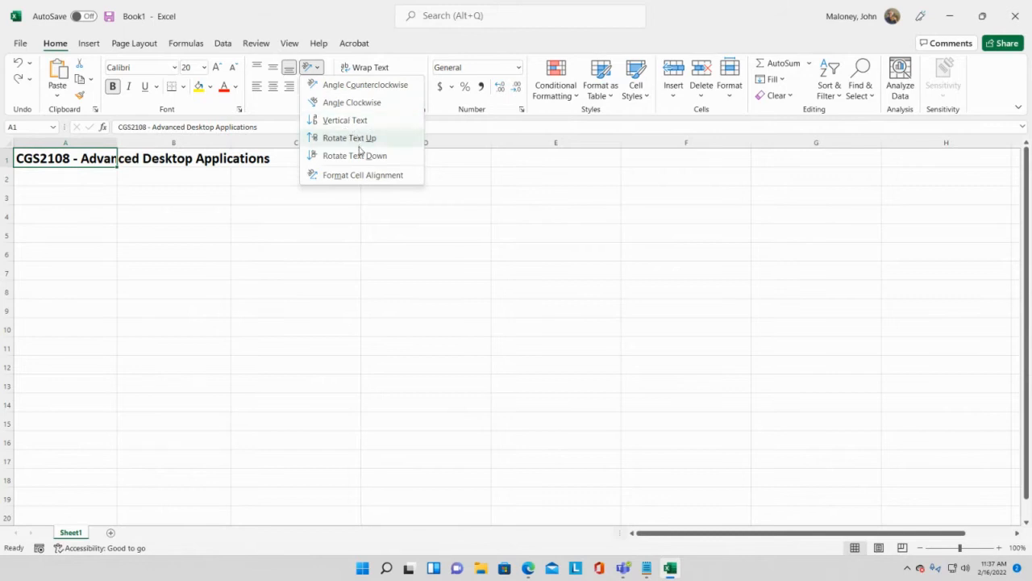
left_click(367, 89)
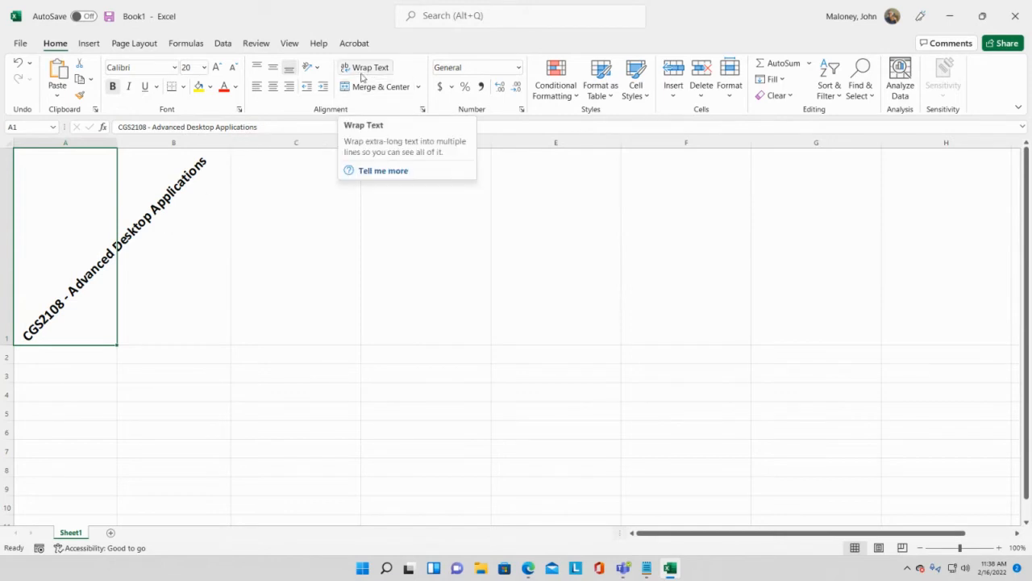
left_click(315, 70)
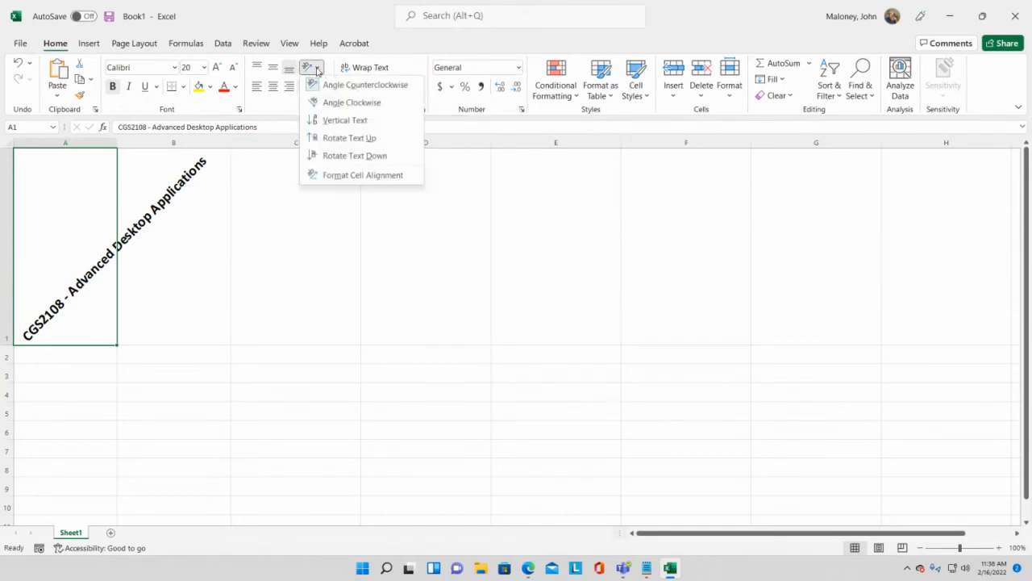
left_click(350, 103)
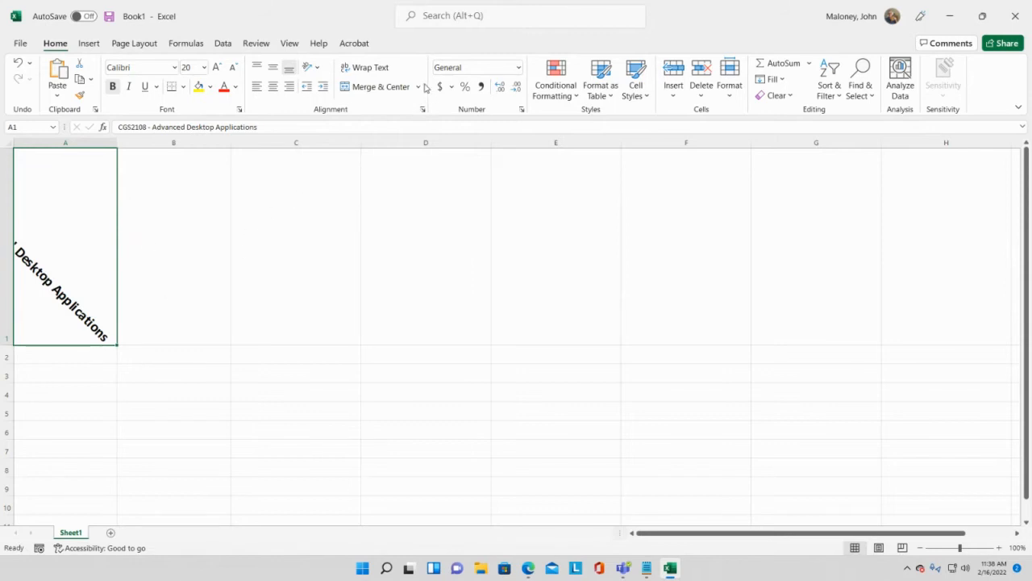
left_click(311, 67)
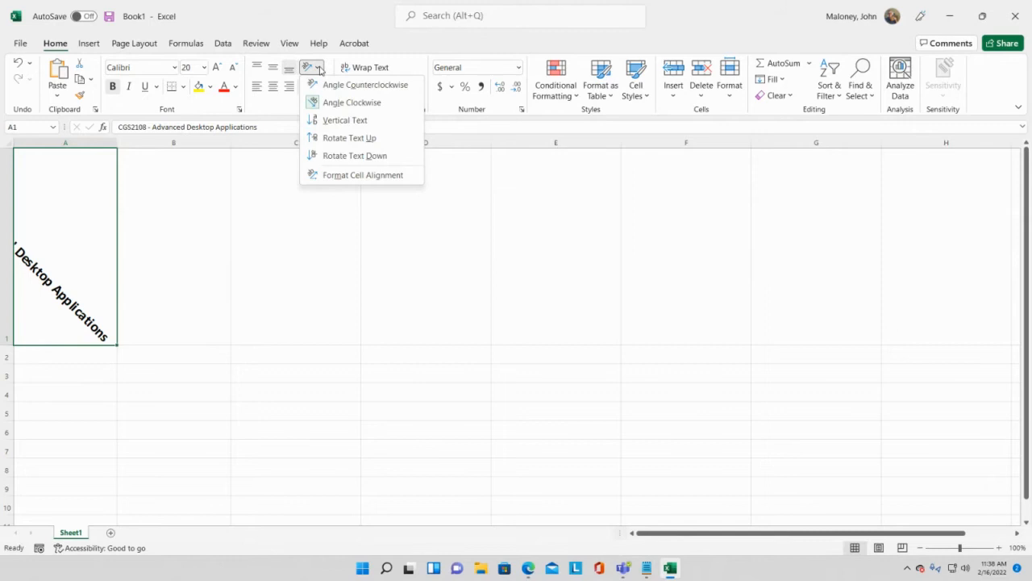
left_click(364, 86)
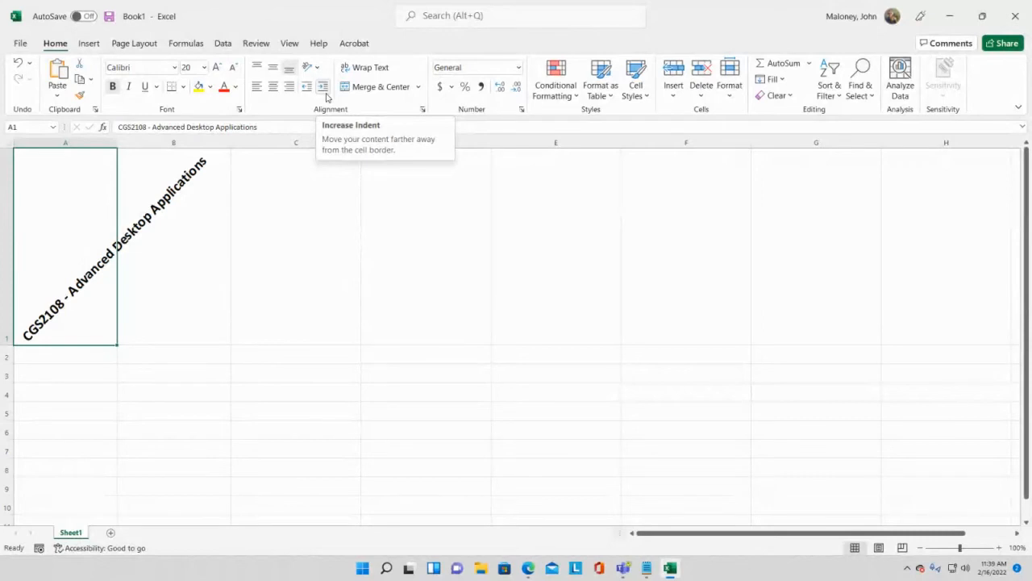
Undo the text orientation changes made to the title in cell A1
left_click(21, 66)
left_click(21, 66)
left_click(21, 66)
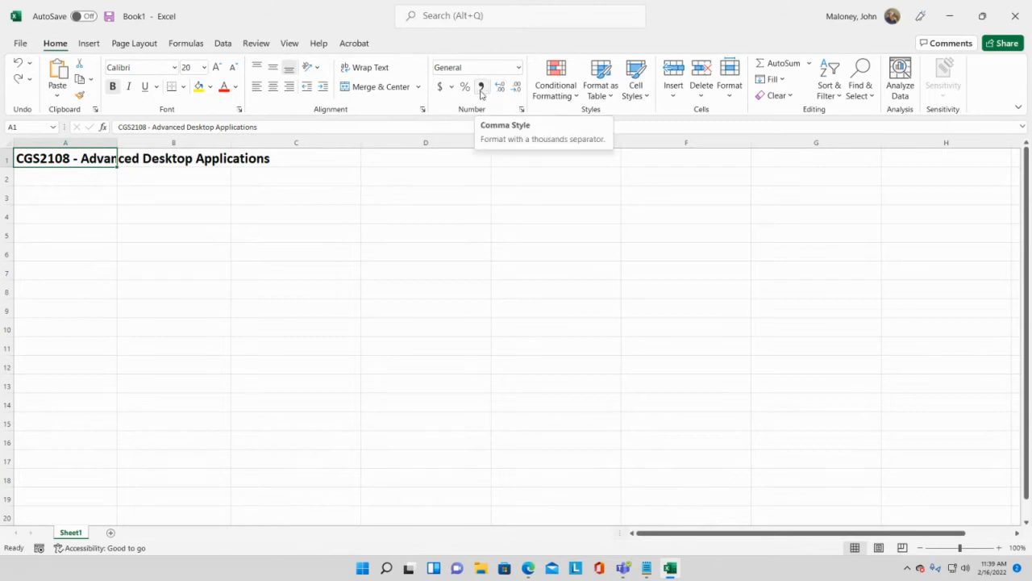
Select the entire worksheet and set its font size to 10
left_click(82, 199)
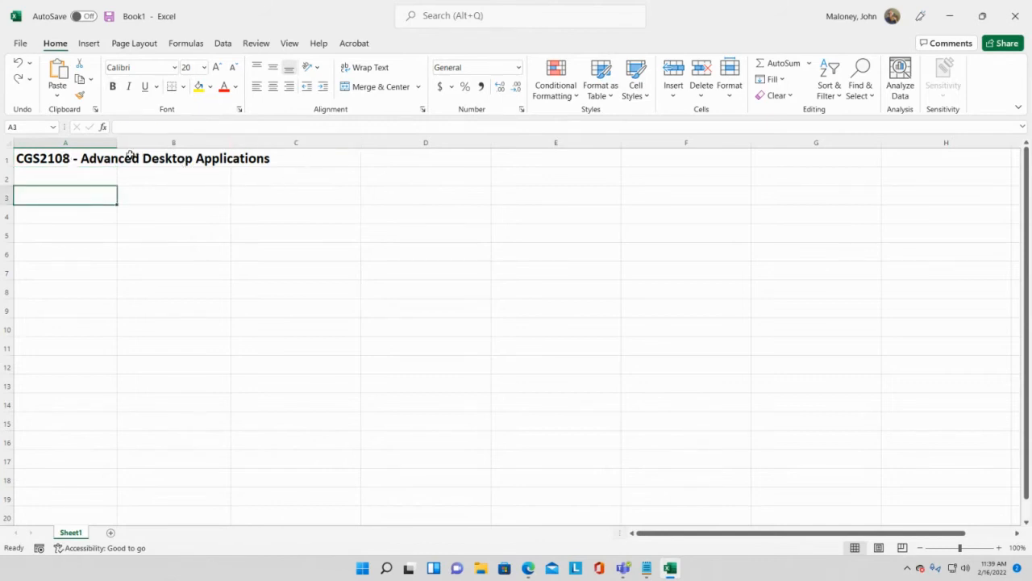
left_click(6, 144)
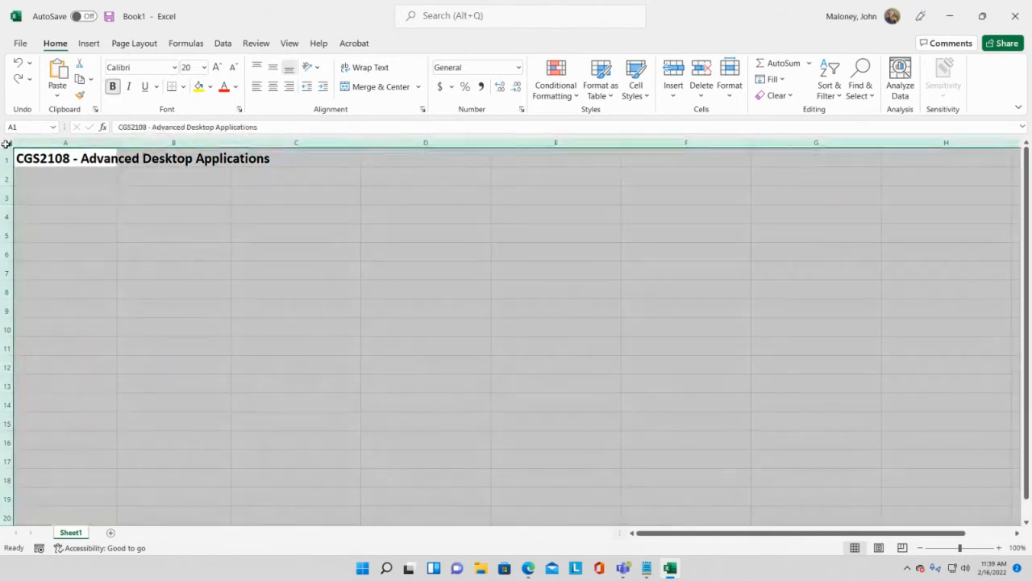
left_click(191, 67)
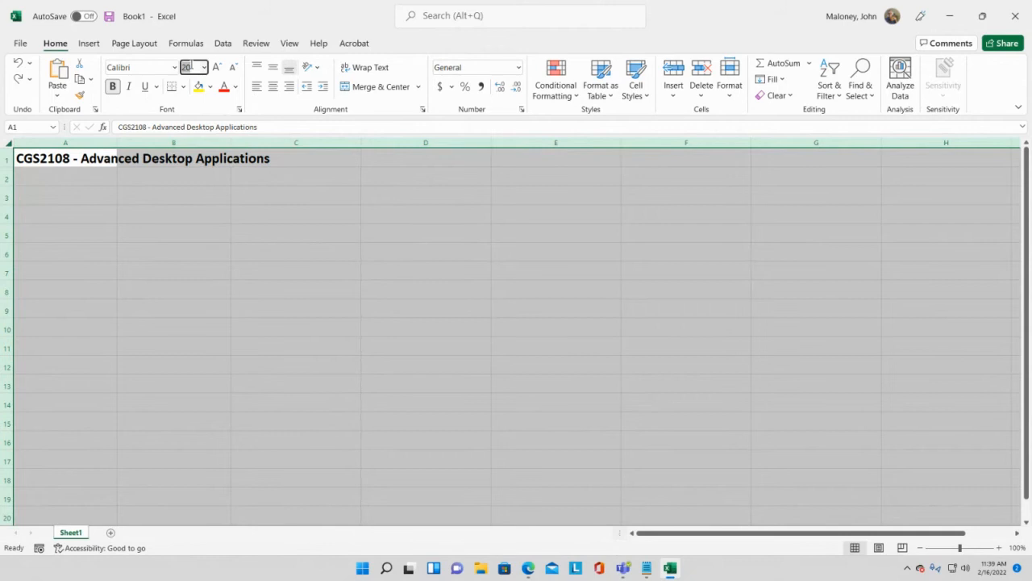
type("10")
key("Return")
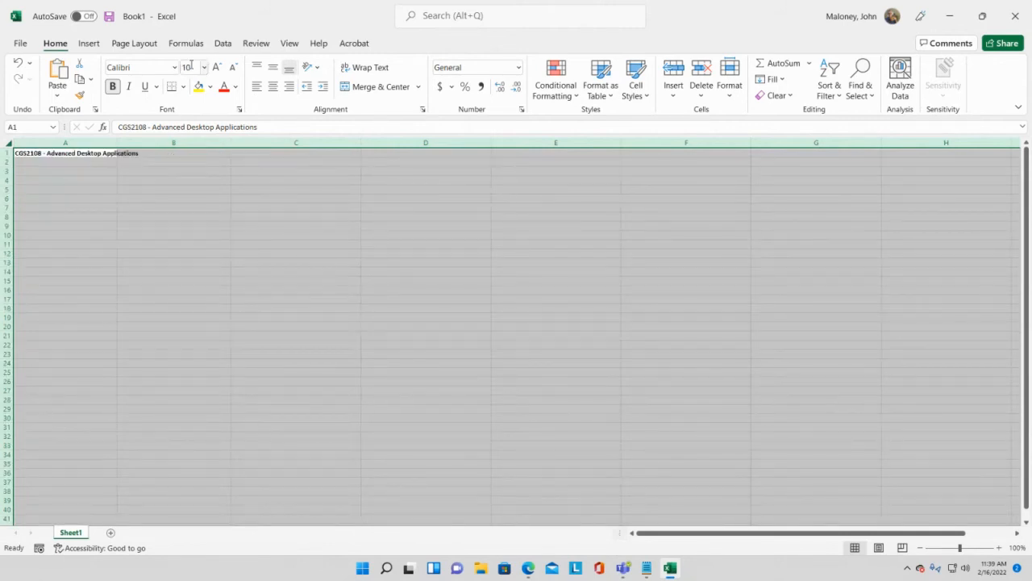
Set the font size of the whole selected worksheet back to 20
left_click(191, 67)
type("20")
key("Return")
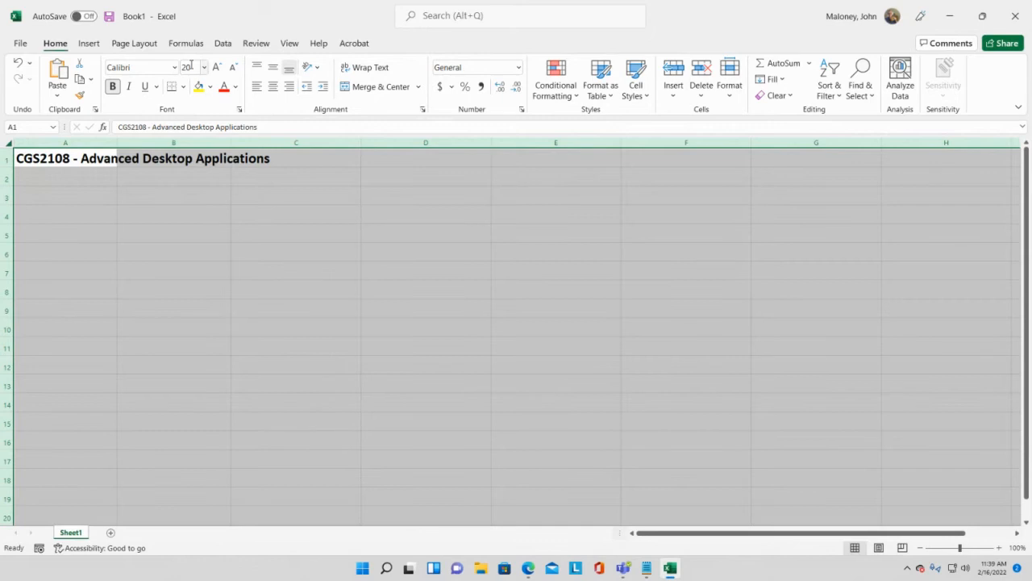
Clear the title text from cell A1
left_click(284, 250)
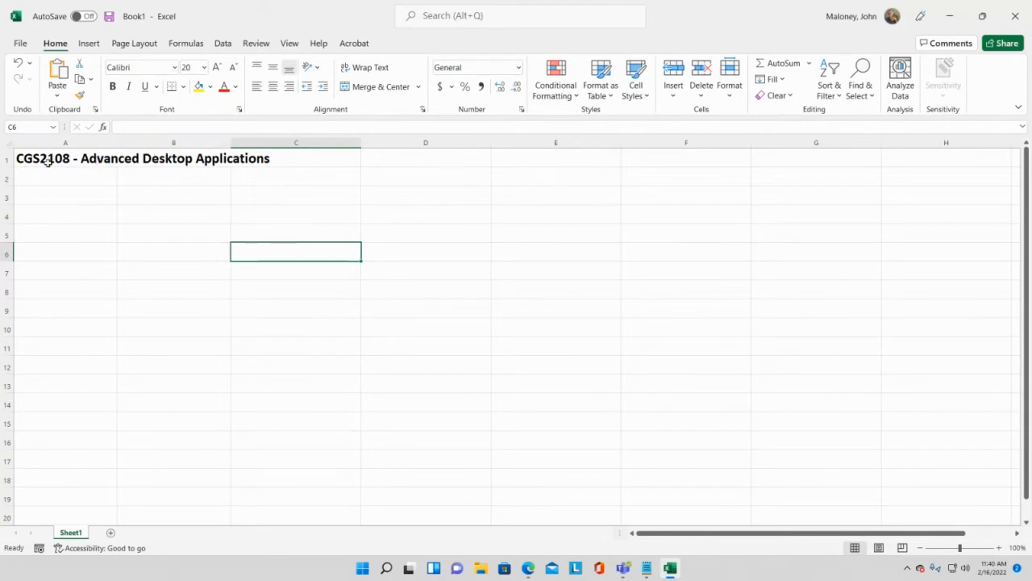
left_click(47, 161)
key("Delete")
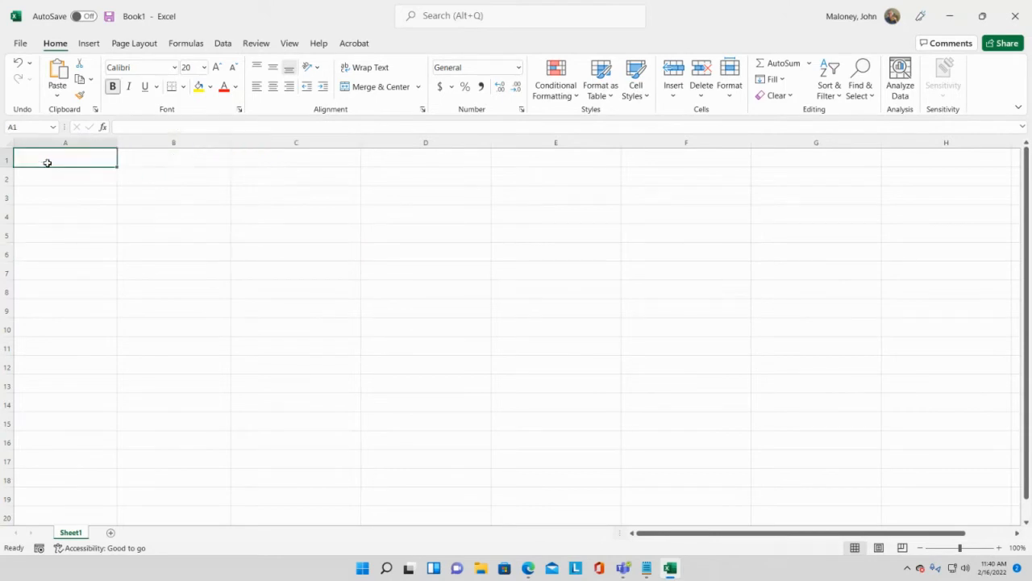
Enter the column headings Product, Price and Quantity in cells A2 to C2
left_click(53, 179)
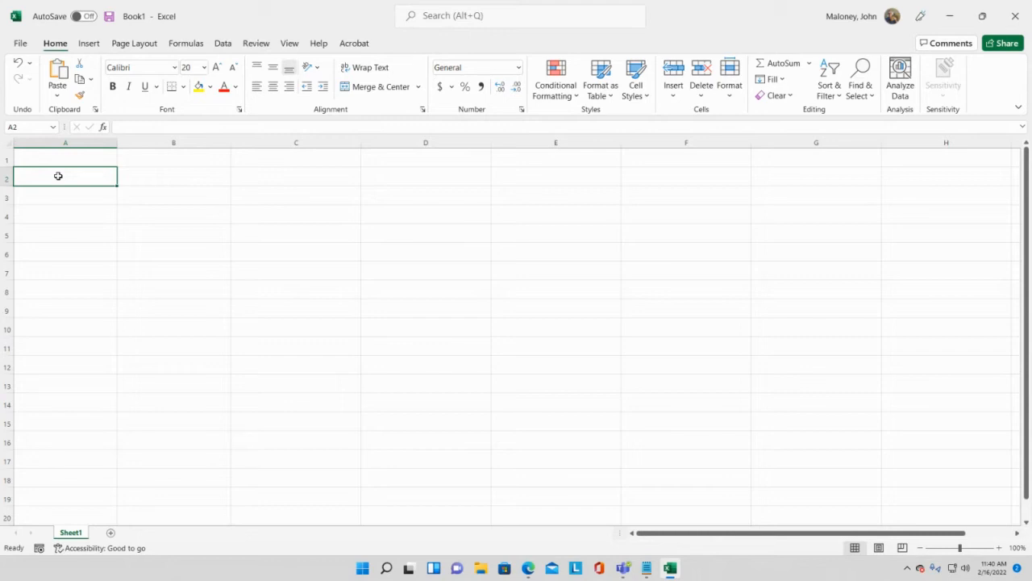
type("Product")
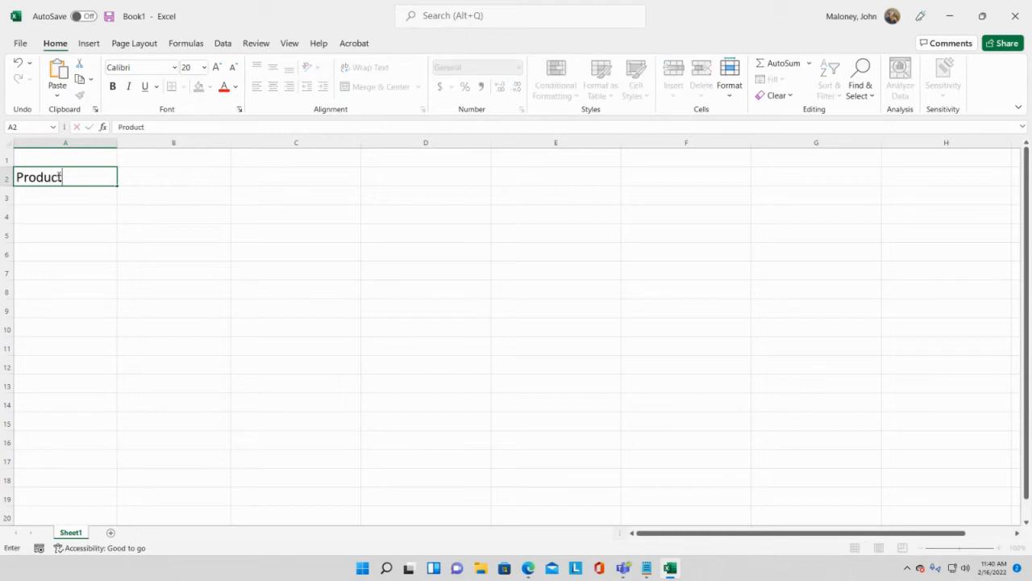
key("Tab")
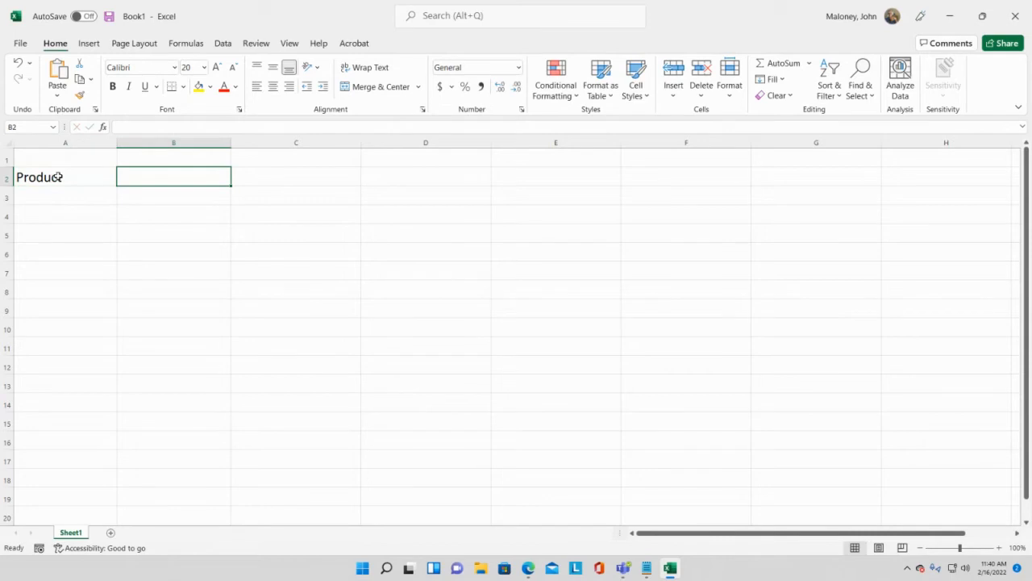
type("Price")
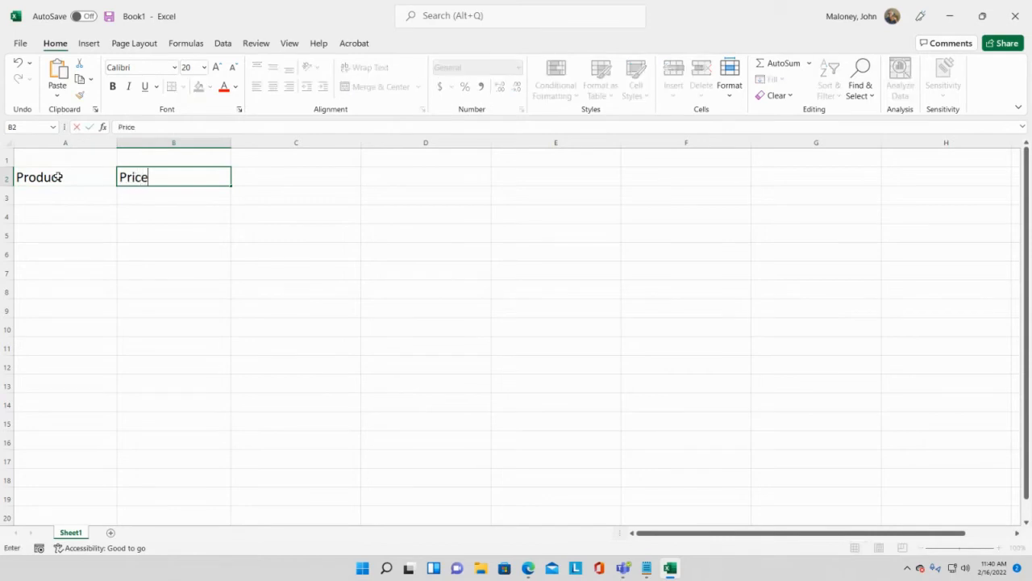
key("Tab")
type("Quantity")
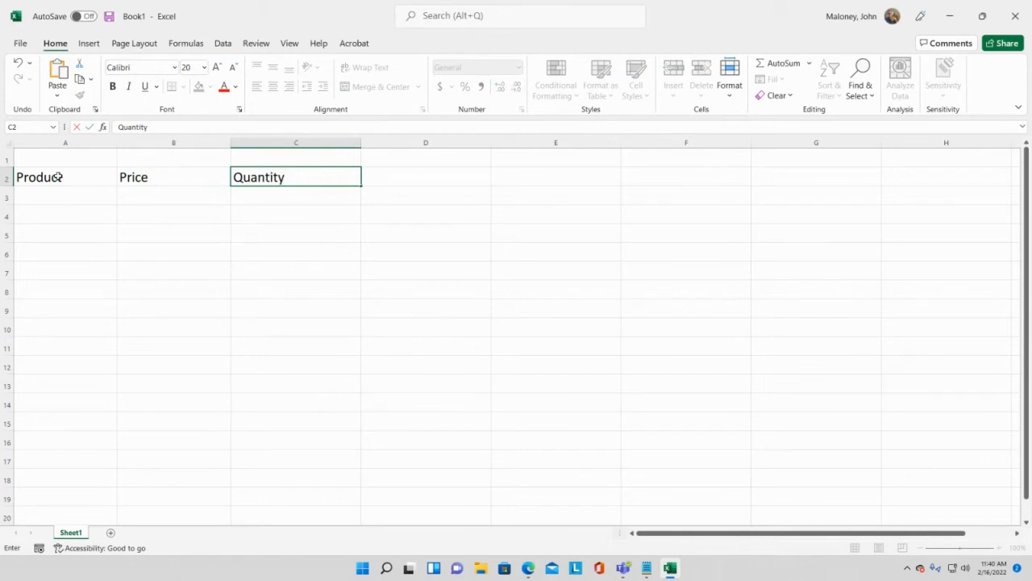
key("Tab")
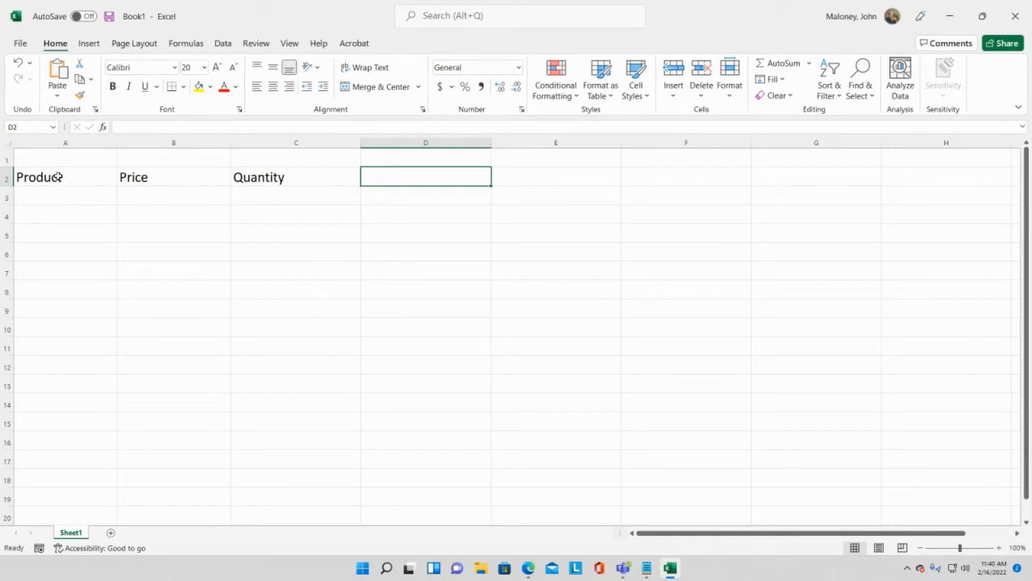
Continue the heading row with Sub Total, Tax Rate, Taxes and Order Total in cells D2 to G2
type("S")
type("Total")
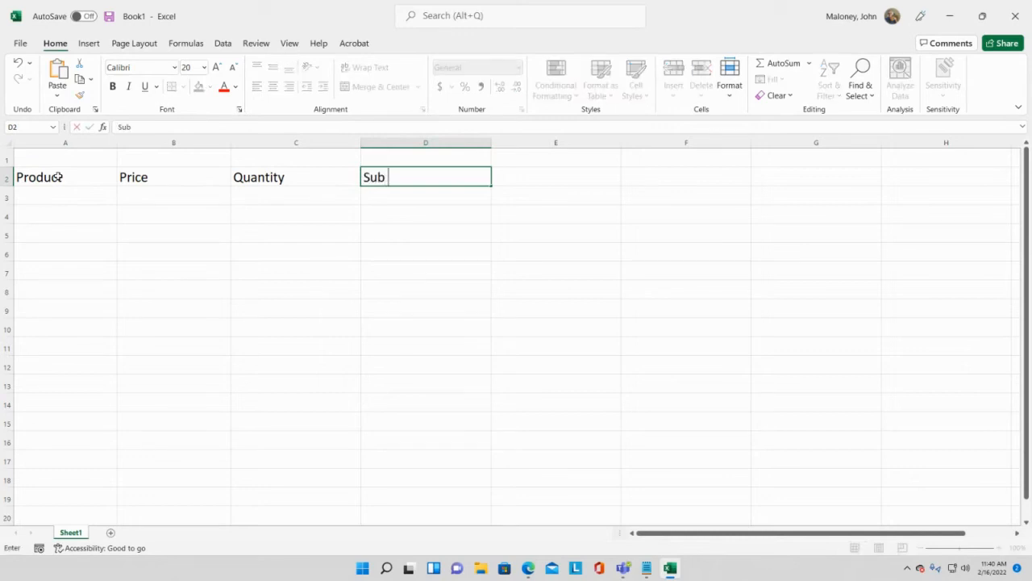
key("Tab")
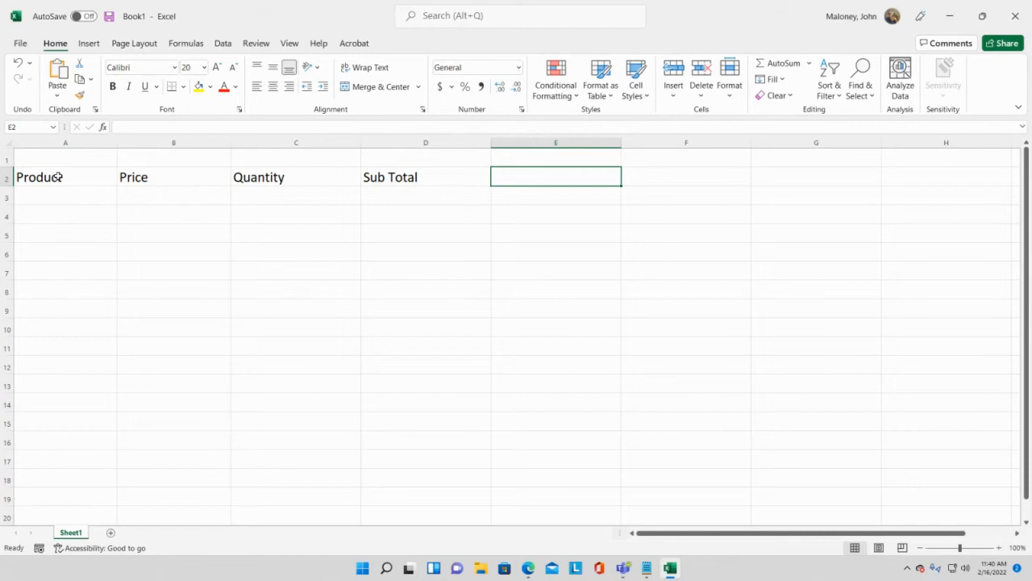
type("Tax Rate")
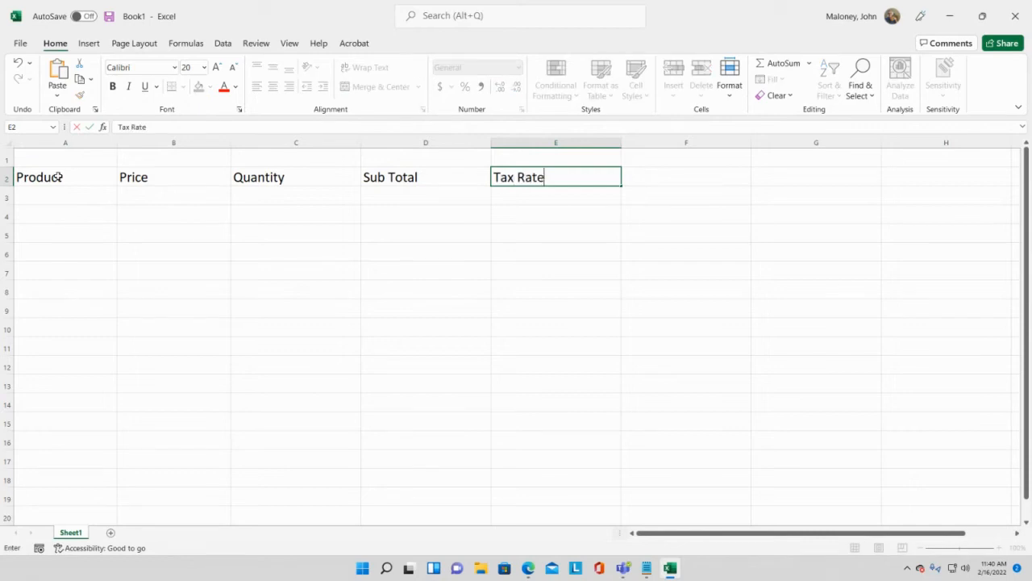
key("Tab")
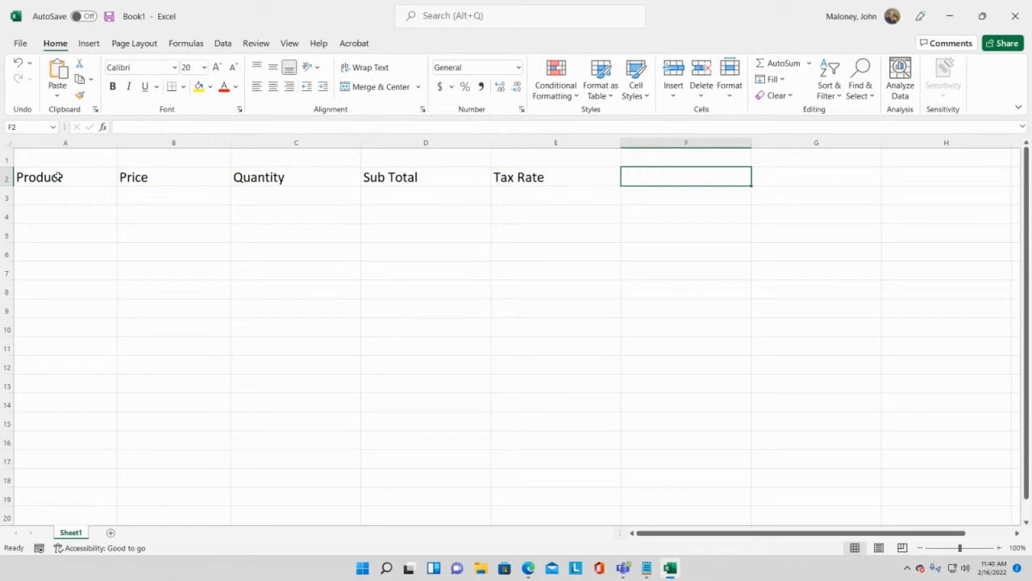
type("Taxes")
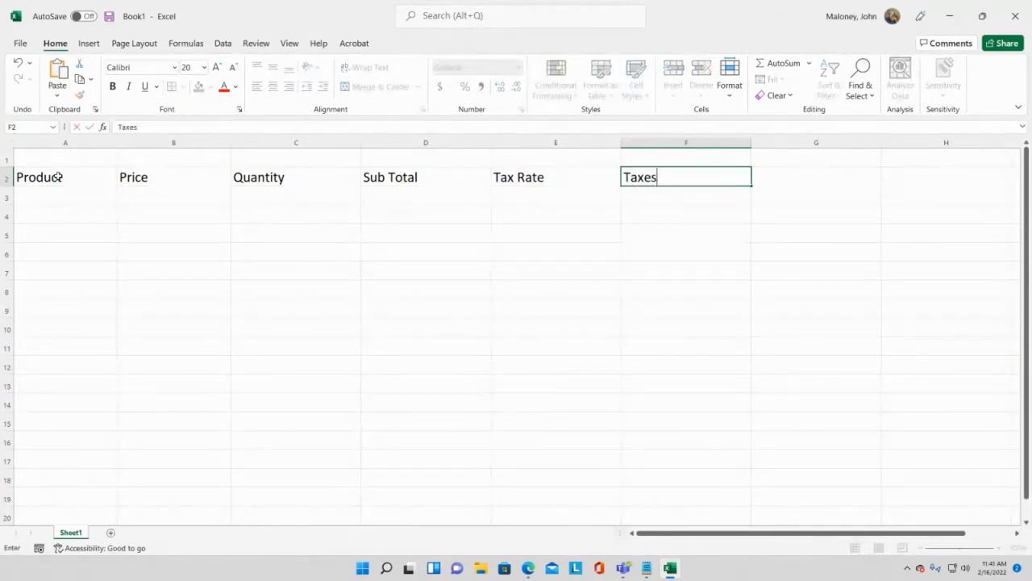
key("Tab")
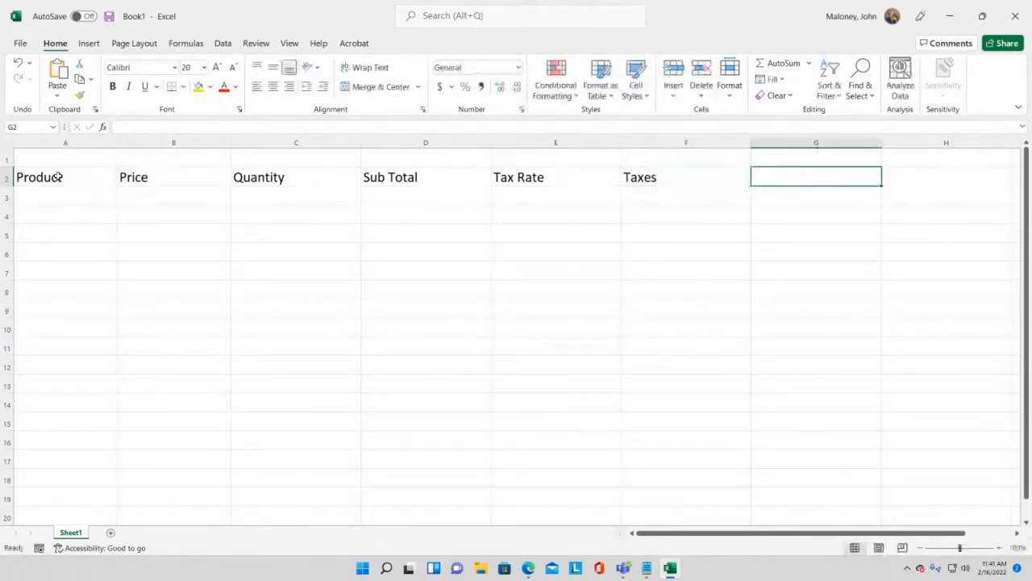
type("Orde")
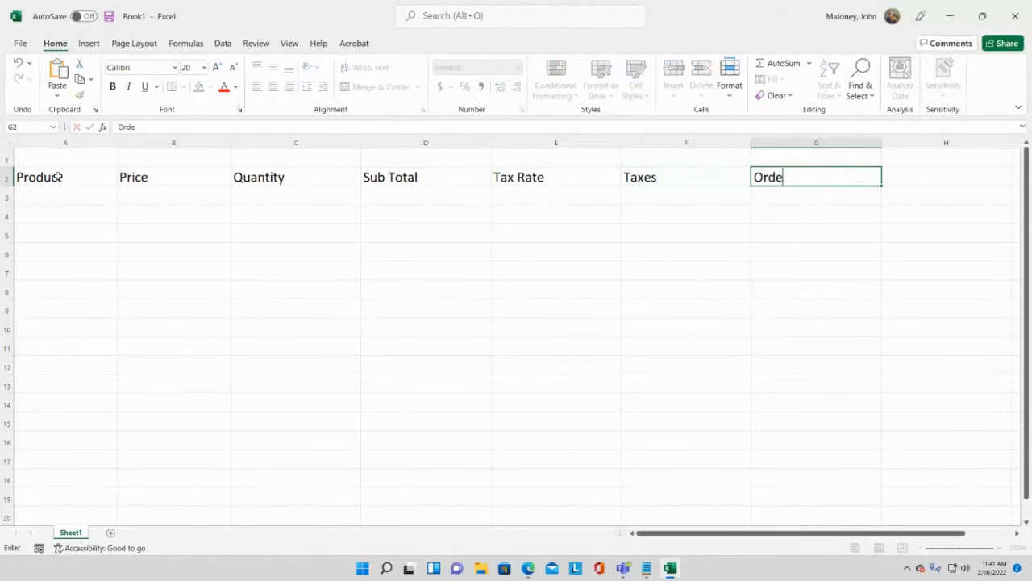
type("r Total")
key("Return")
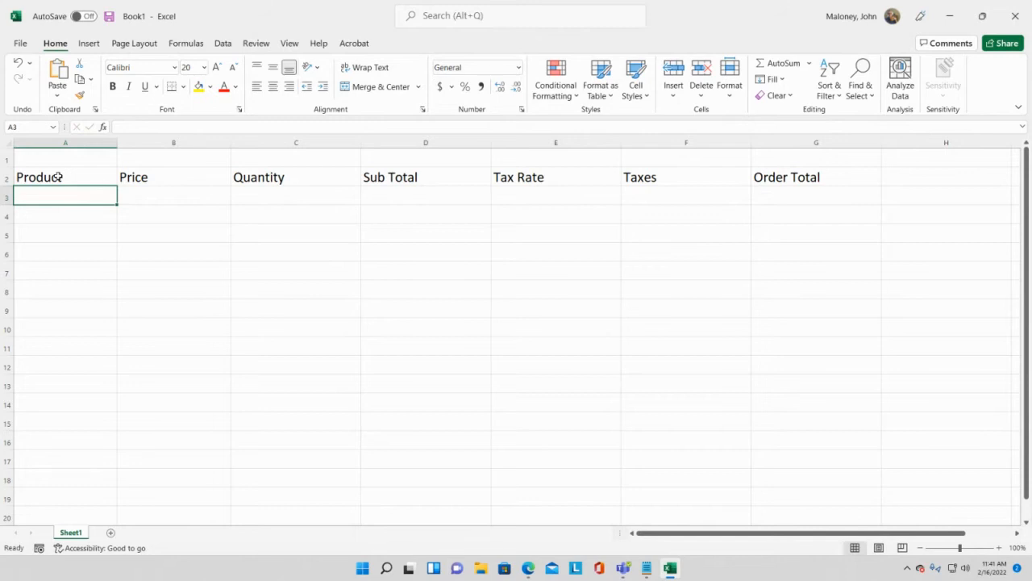
Enter "12 pack Diet Mountain Dew" as the first product in A3 and widen column A to fit the name
type("12 p")
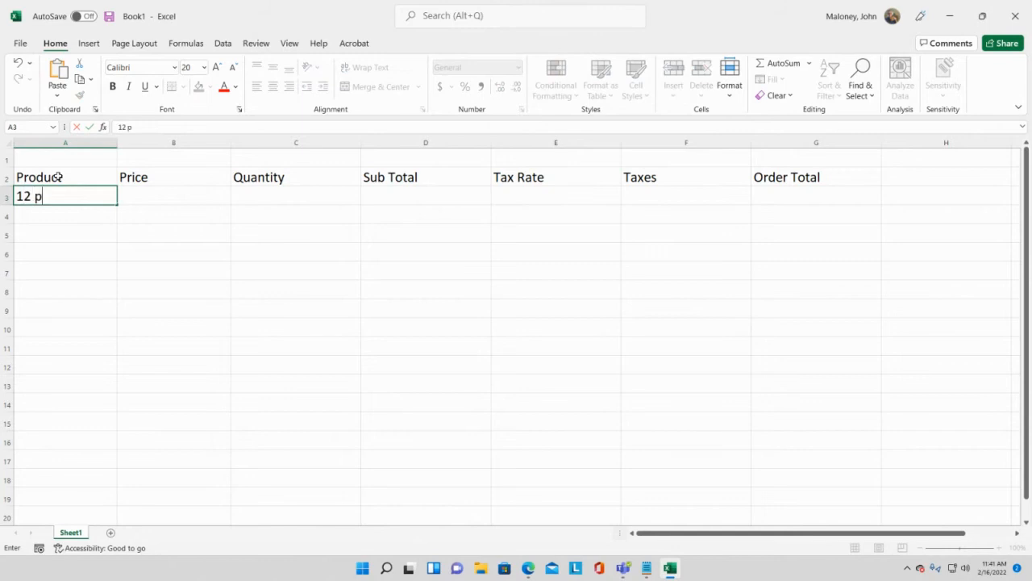
type("ack Diet Mountain Dew")
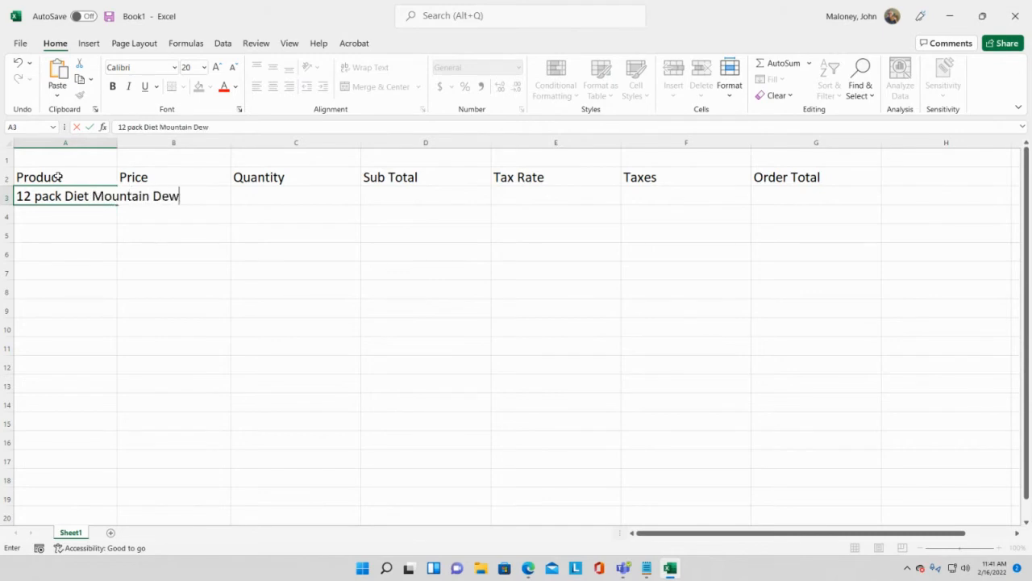
key("Return")
left_click(52, 197)
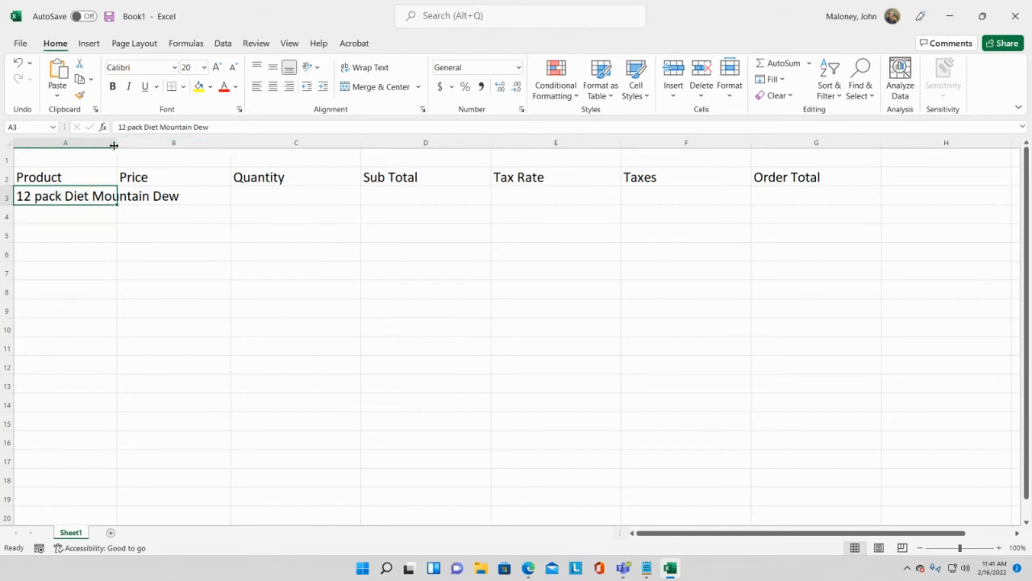
left_click_drag(117, 145, 188, 142)
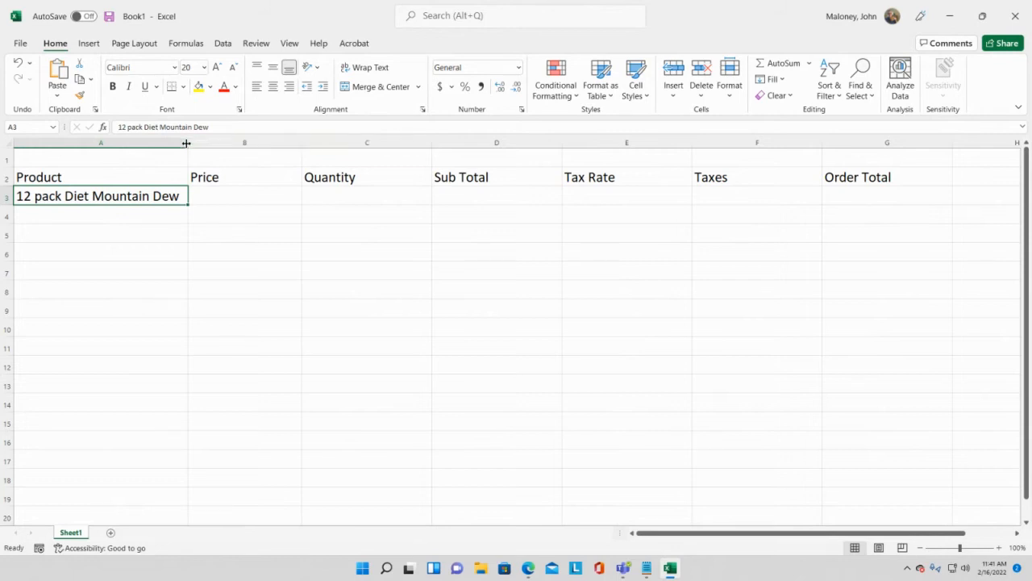
Enter 5.99 as the price in B3 and 2 as the quantity in C3 for the Diet Mountain Dew row
left_click(243, 192)
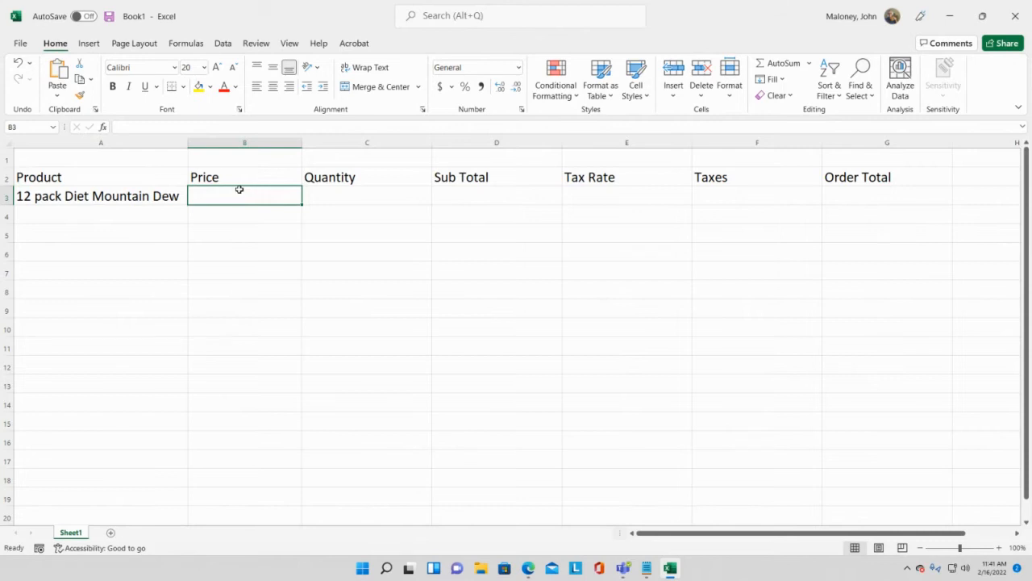
left_click(38, 182)
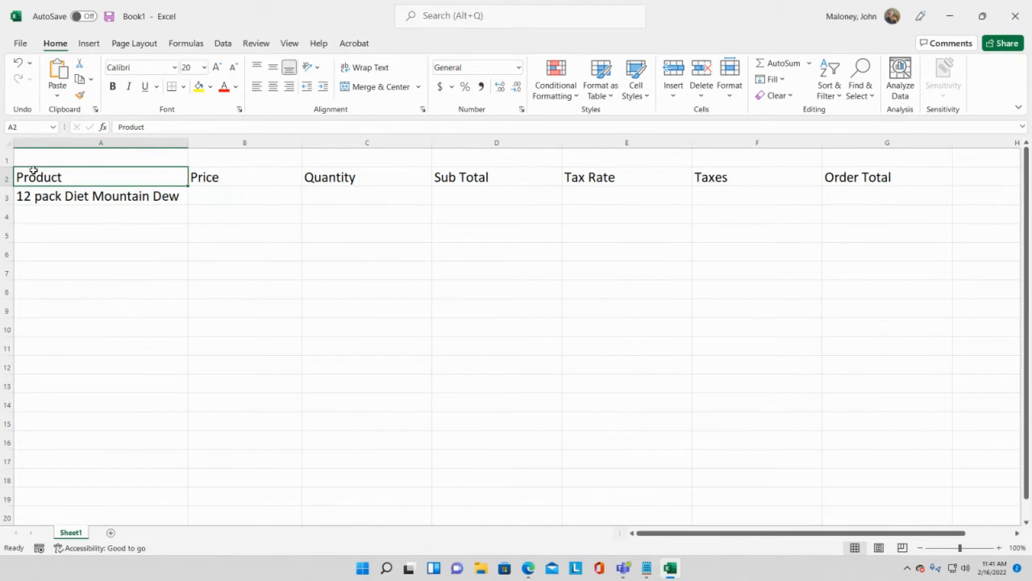
left_click(234, 202)
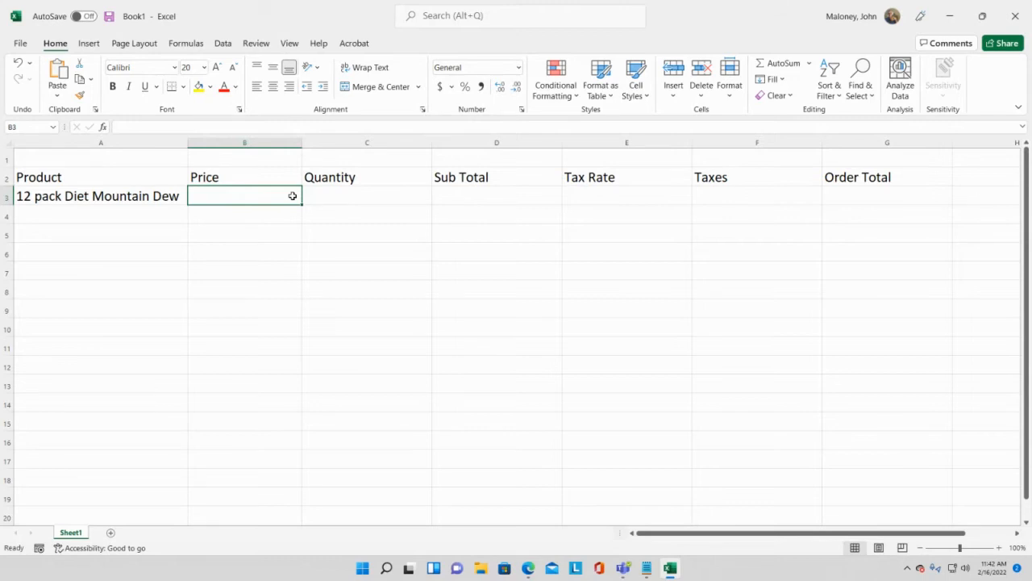
type("5.99")
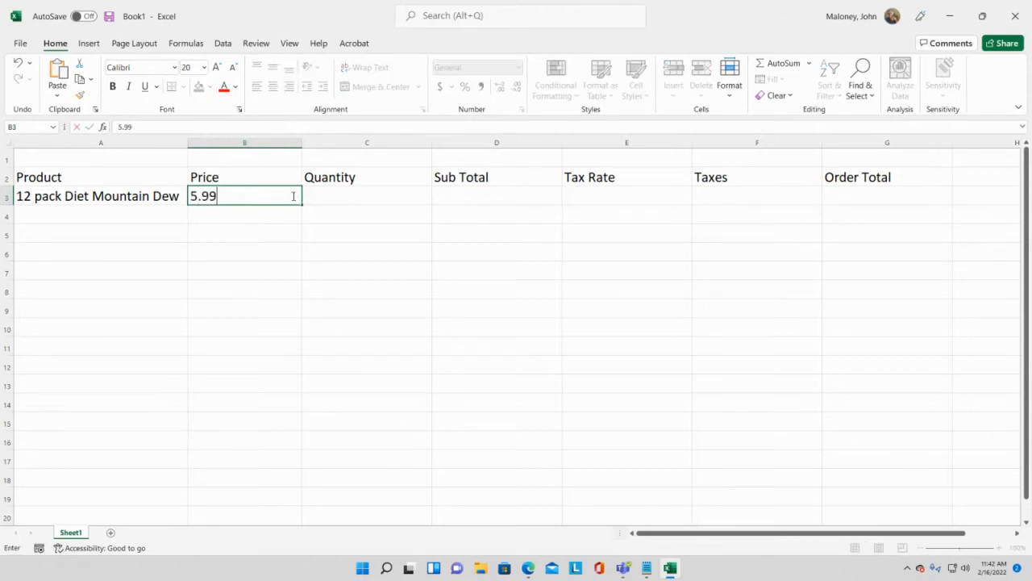
key("Return")
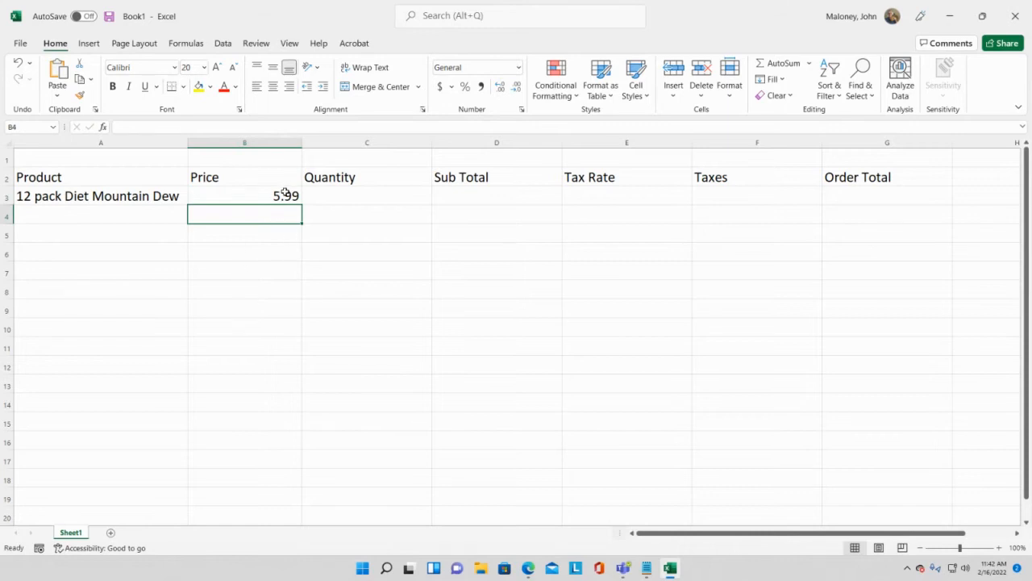
left_click(343, 194)
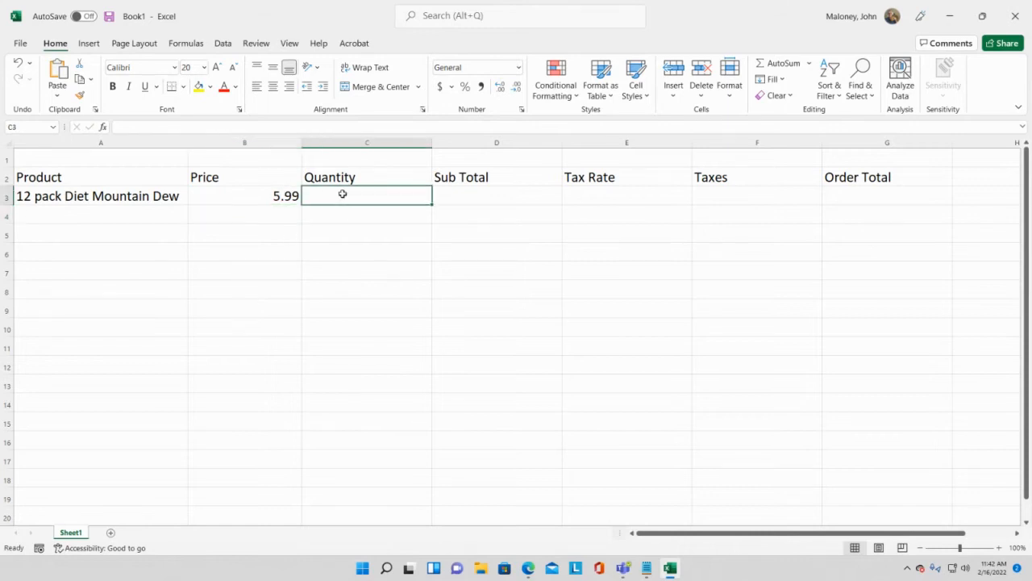
type("2")
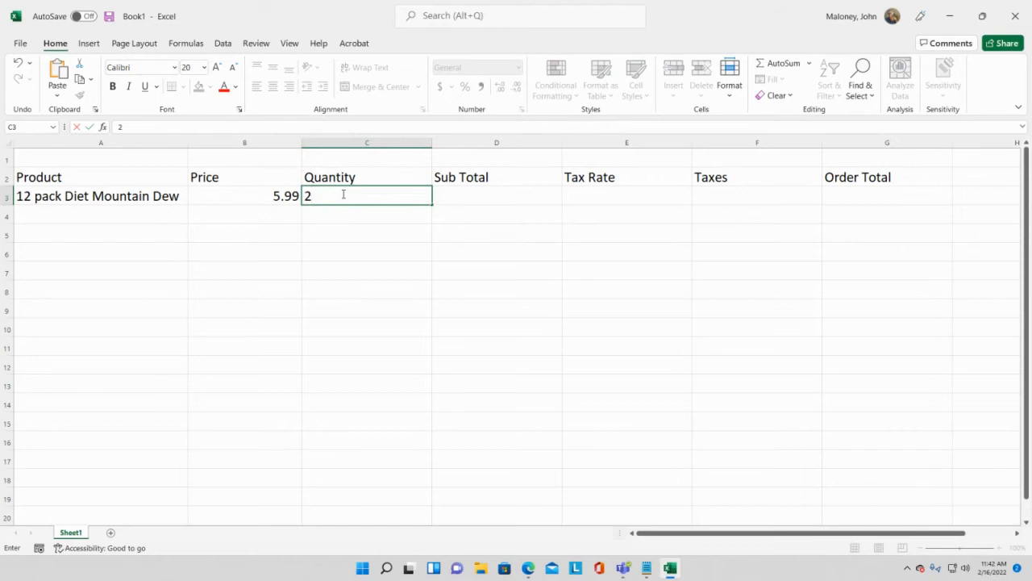
key("Return")
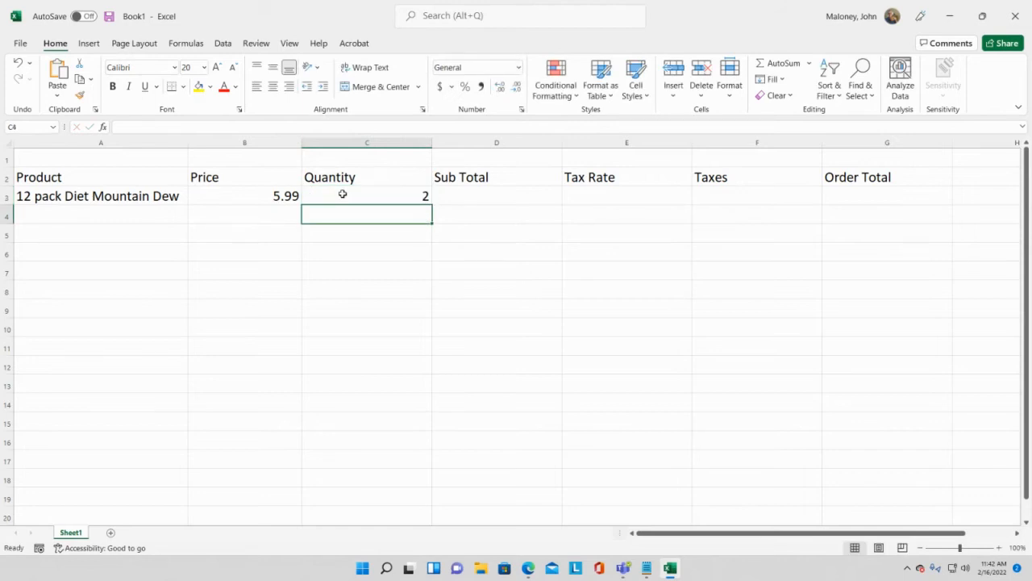
Enter a SUM formula in the Sub Total cell D3 that references only the price cell B3
left_click(342, 195)
key("Right")
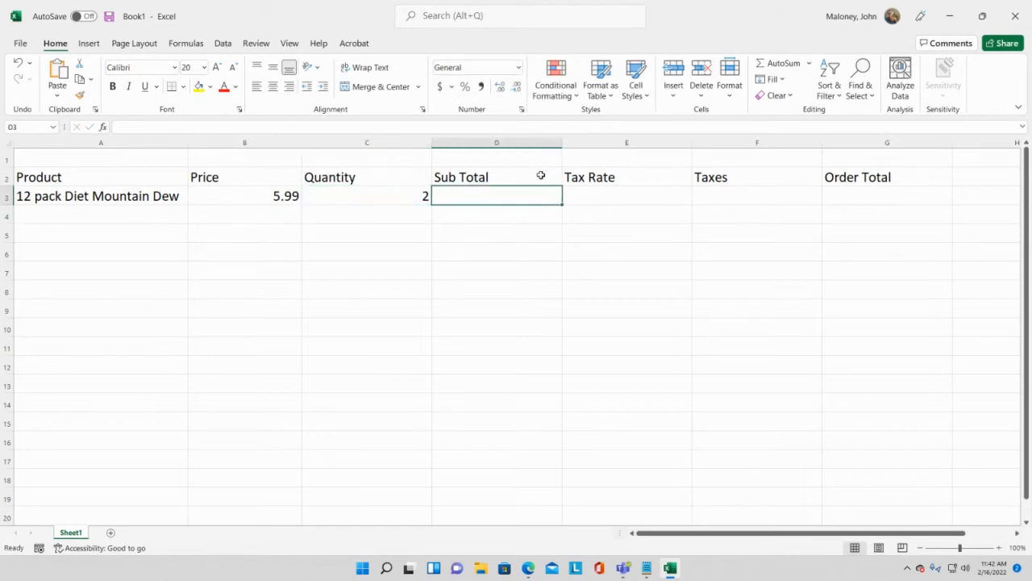
left_click(283, 196)
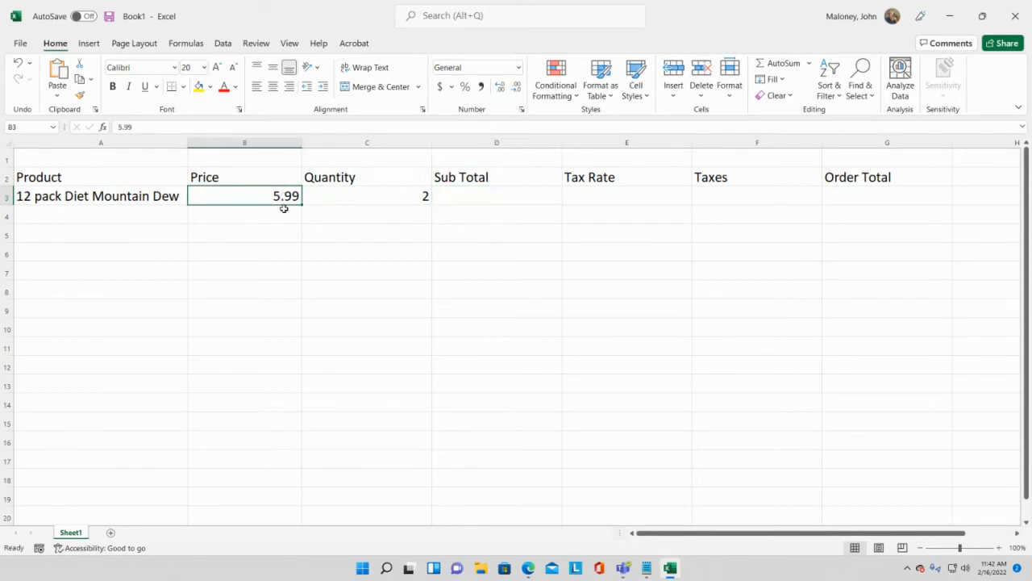
left_click(380, 200)
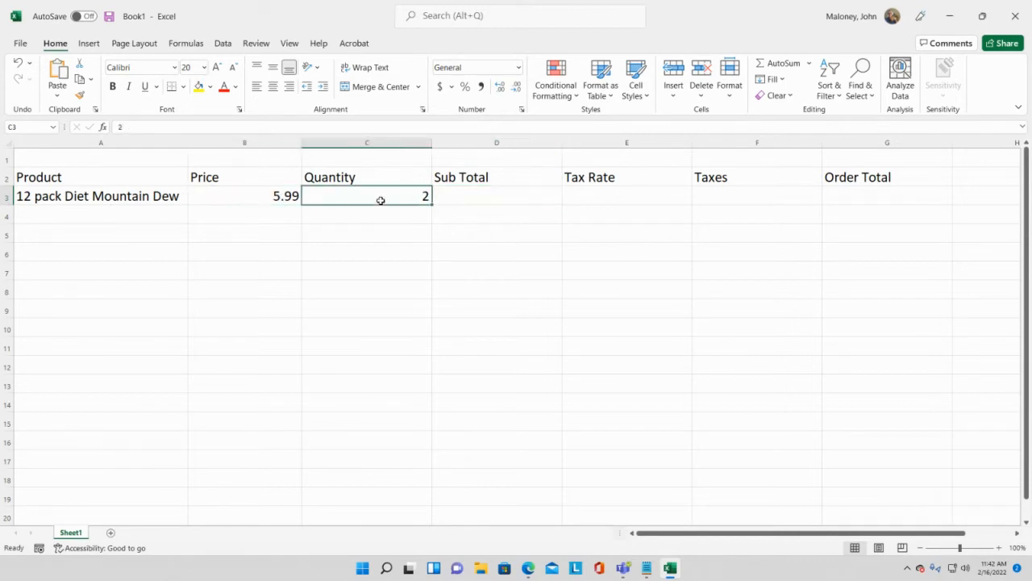
left_click(461, 191)
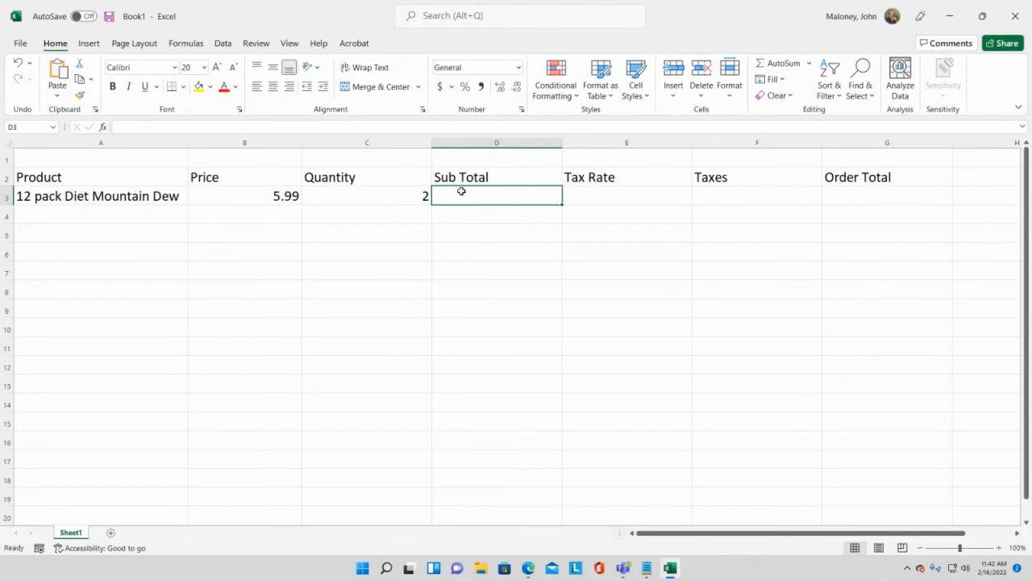
type("=")
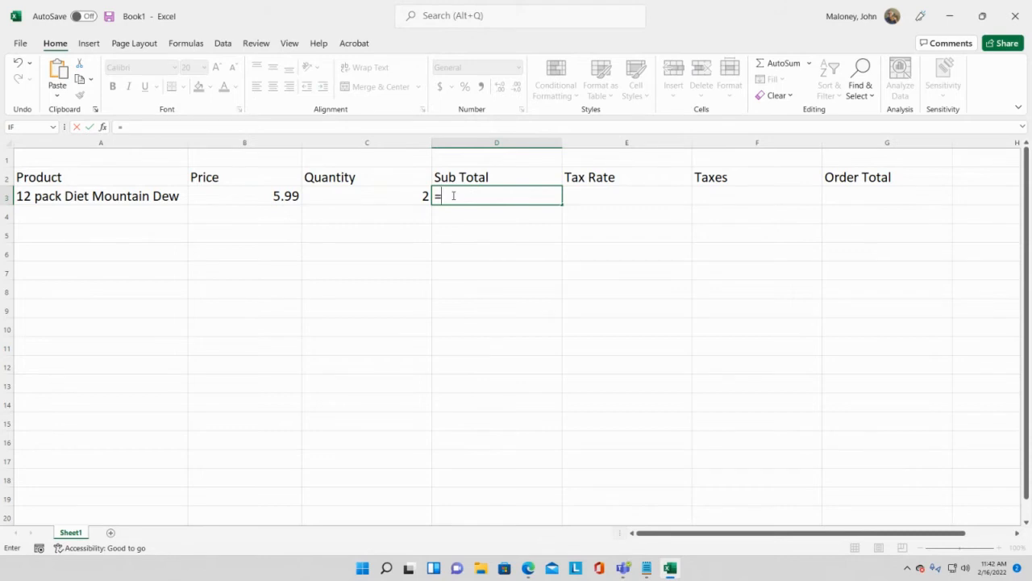
type("sum")
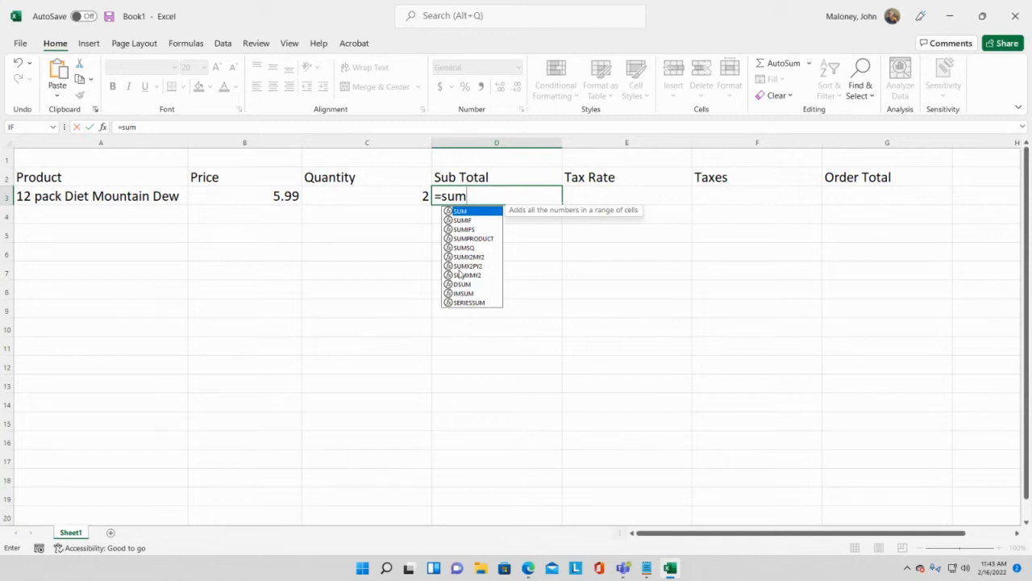
left_click(466, 196)
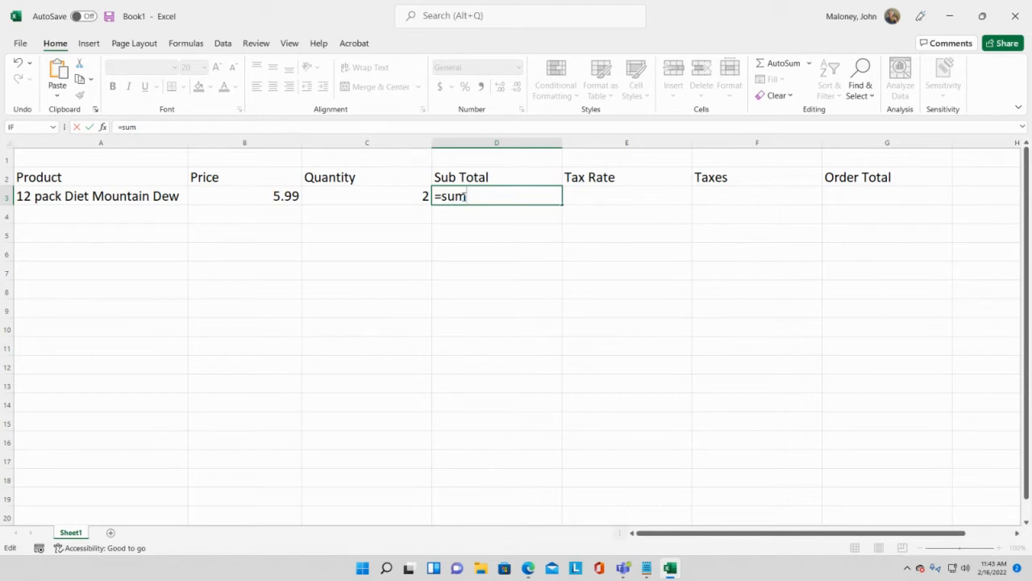
type("(")
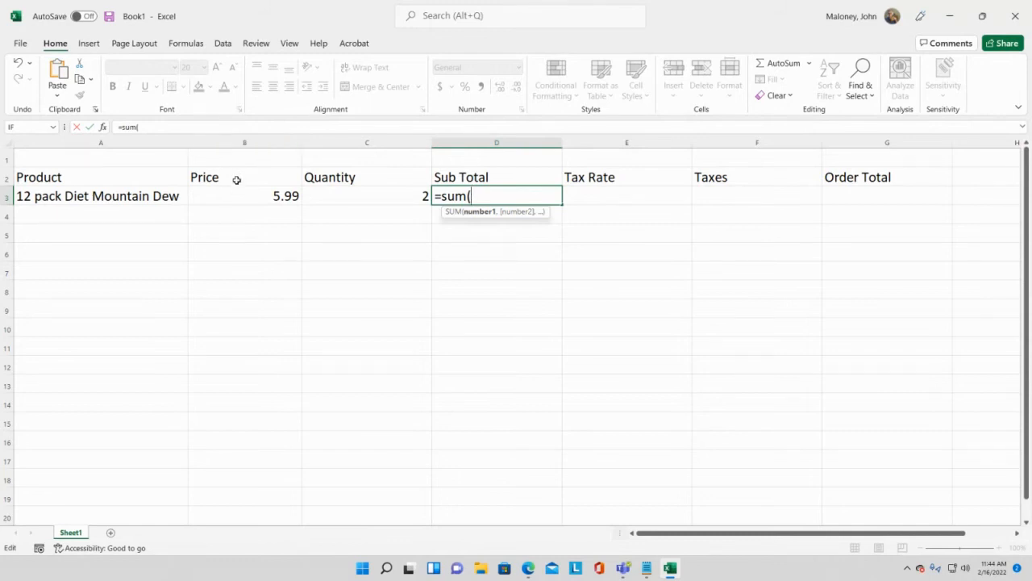
type("b3")
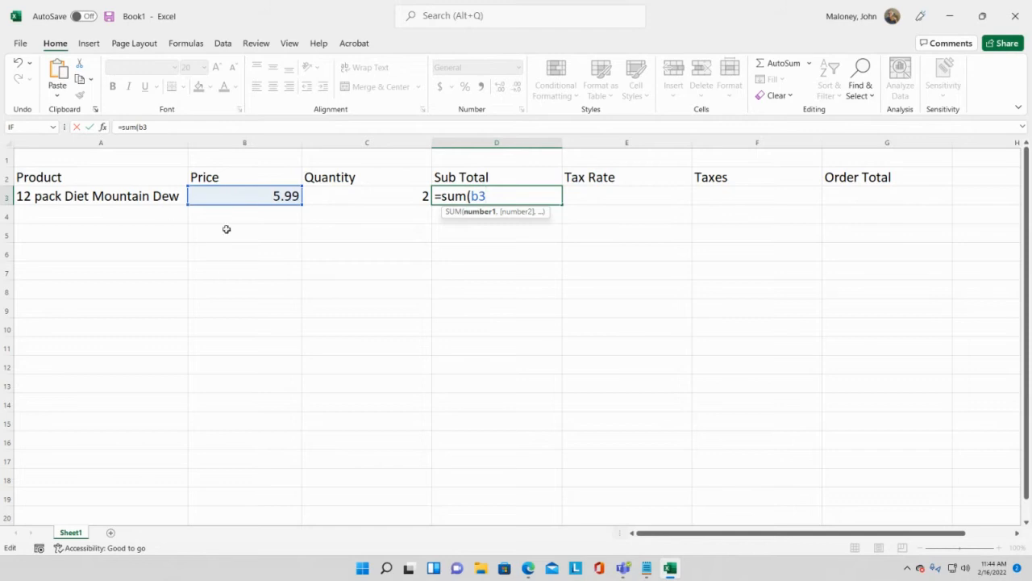
key("Return")
Change the Sub Total formula in D3 to =SUM(B3*C3) to multiply the price by the quantity
left_click(245, 143)
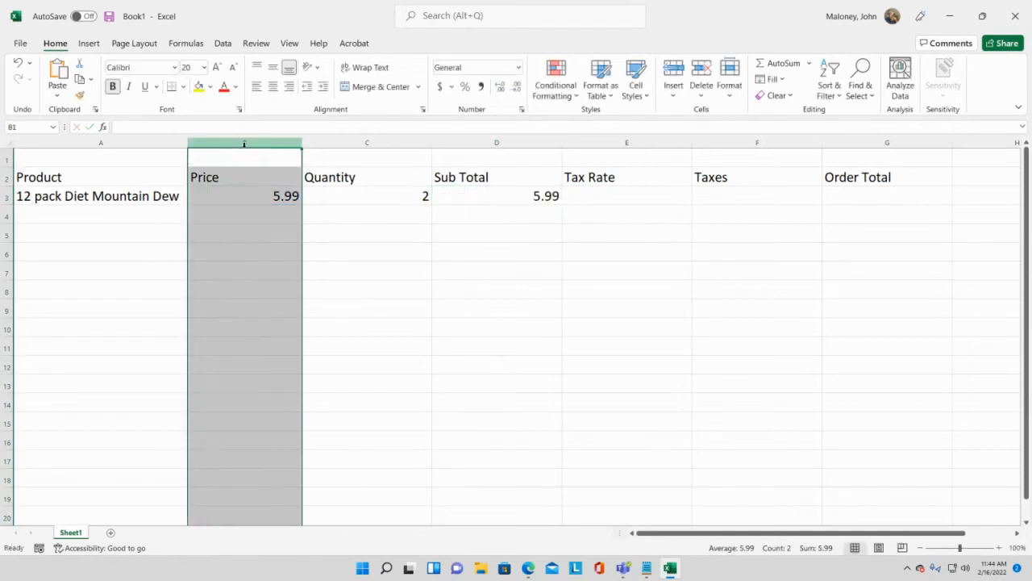
left_click(5, 196)
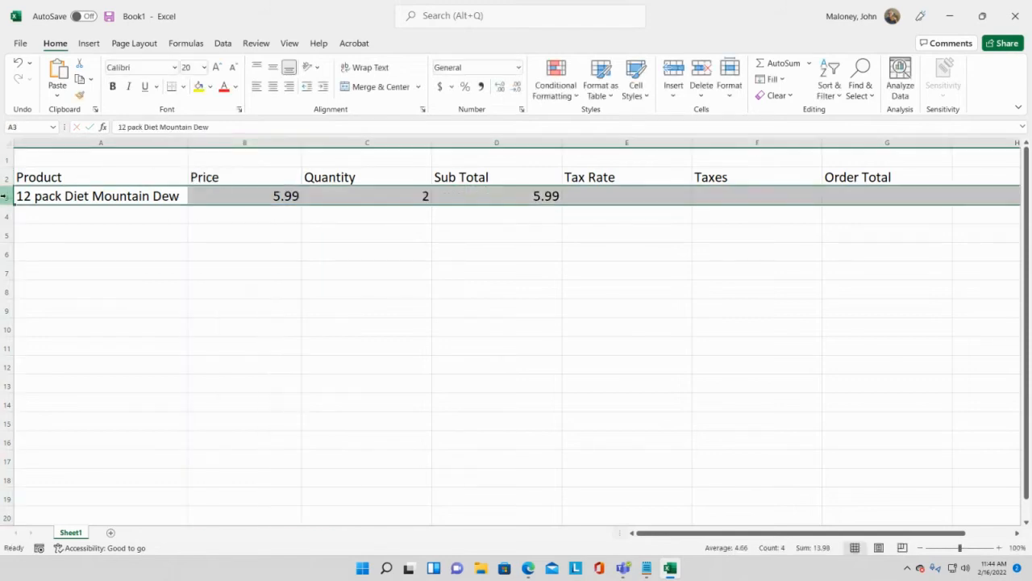
left_click(614, 187)
left_click(516, 202)
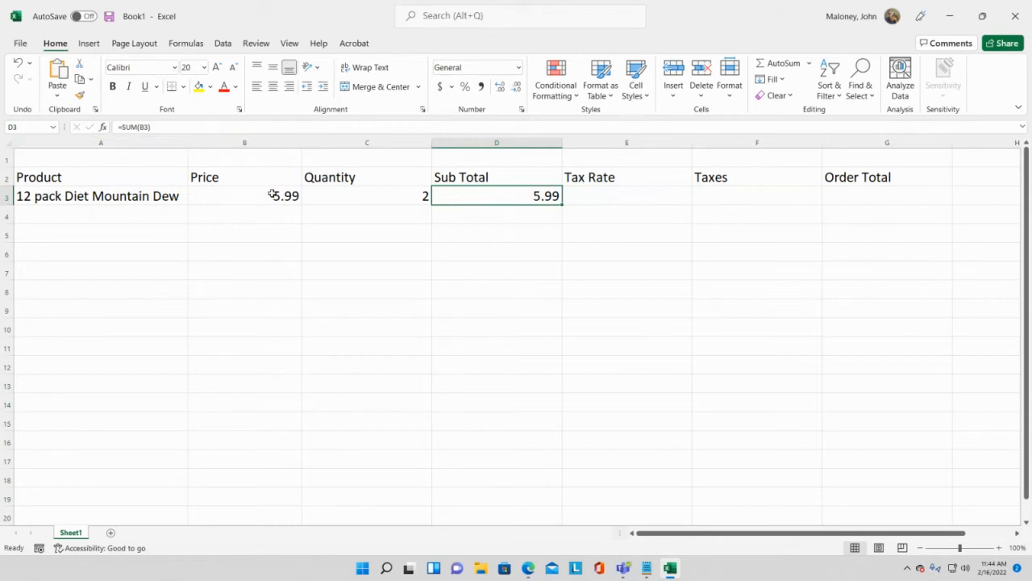
left_click(159, 130)
key("BackSpace")
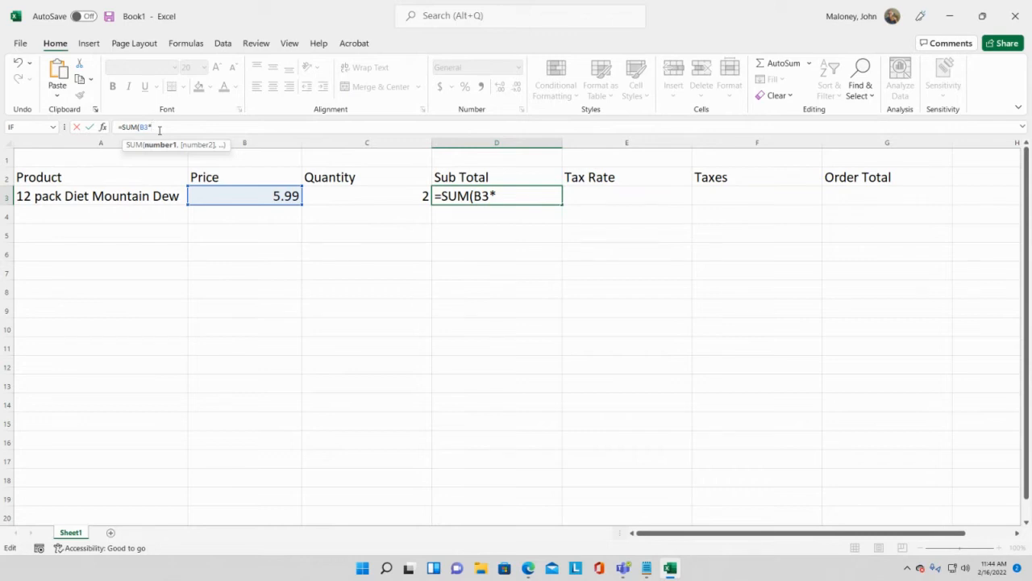
type("c3")
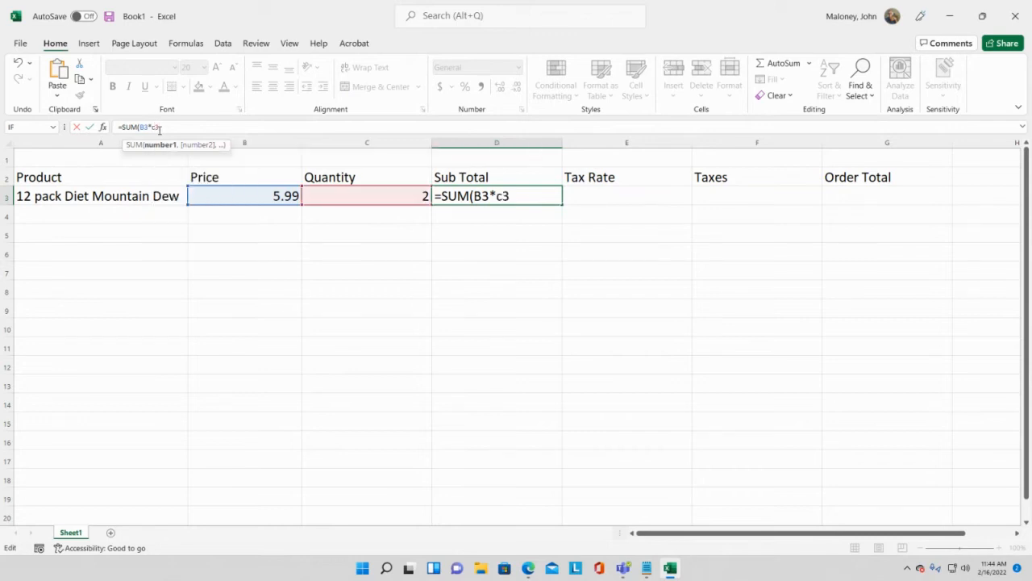
type(")")
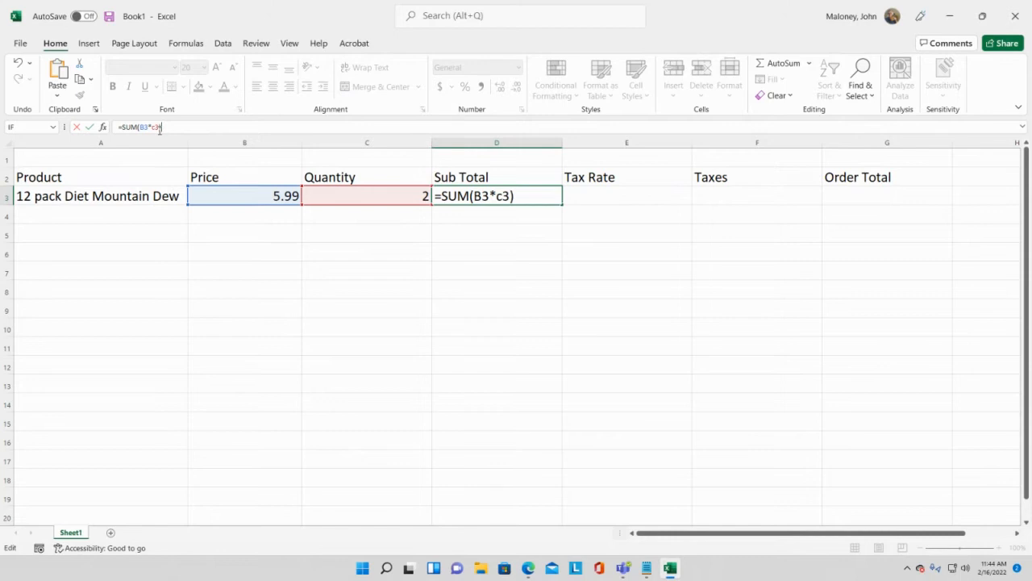
key("Return")
key("Up")
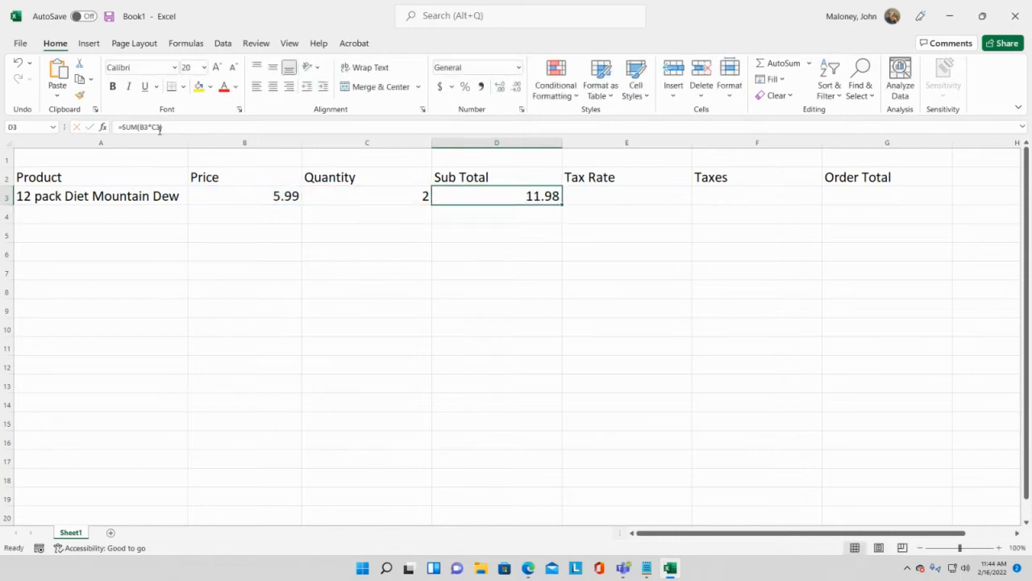
left_click(422, 193)
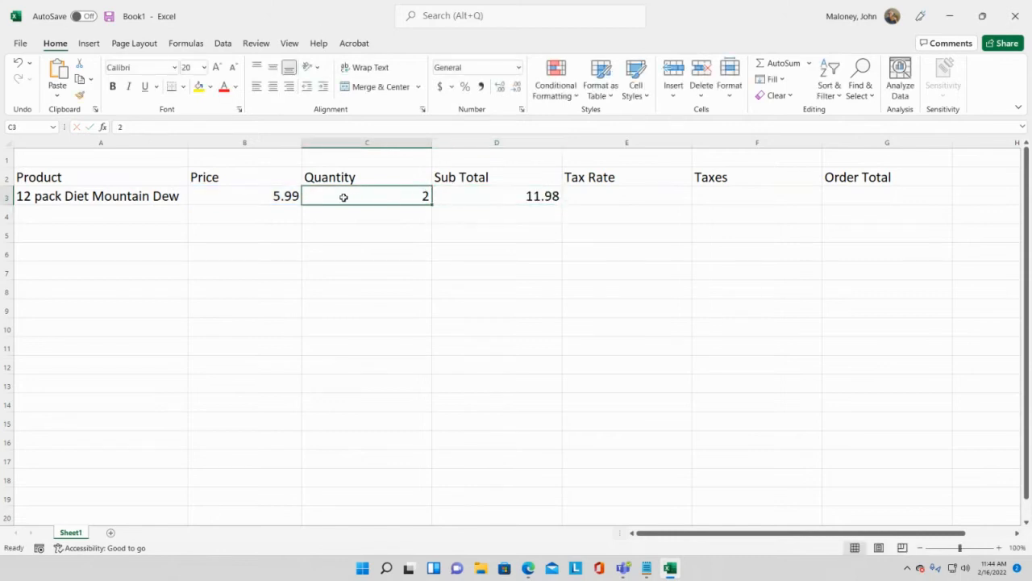
left_click(278, 197)
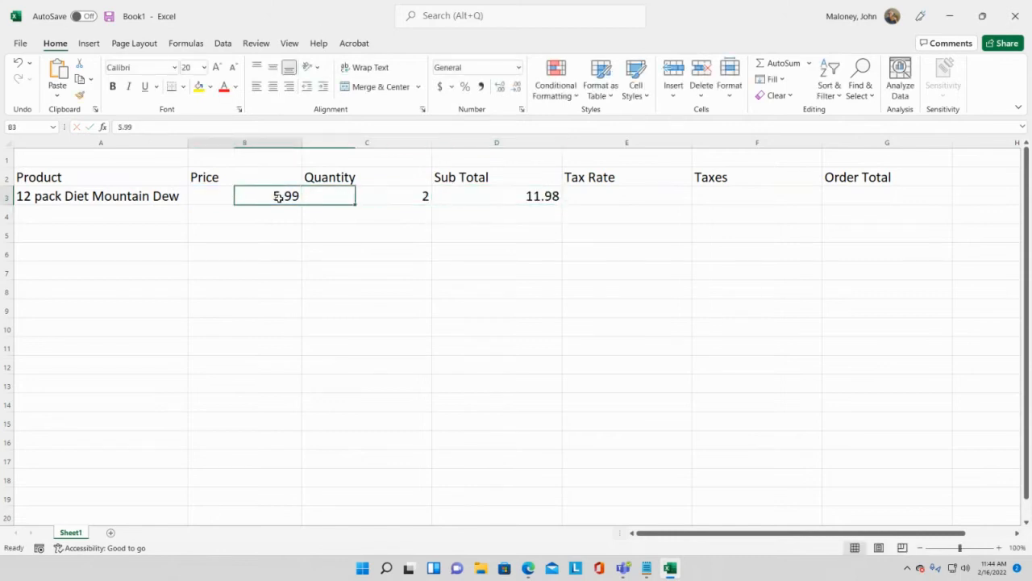
left_click(537, 190)
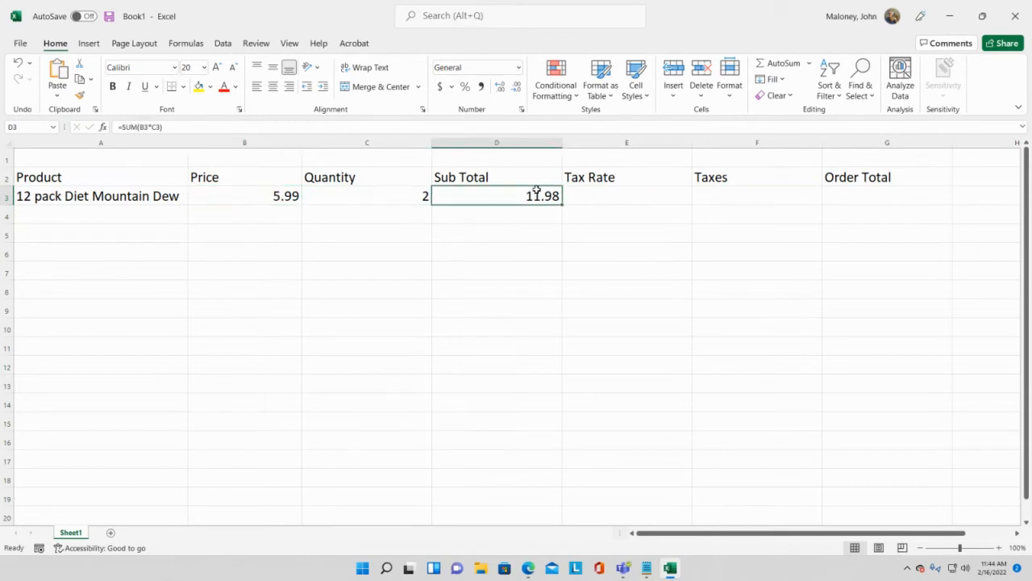
Enter .0675 as the tax rate in cell E3
left_click(594, 193)
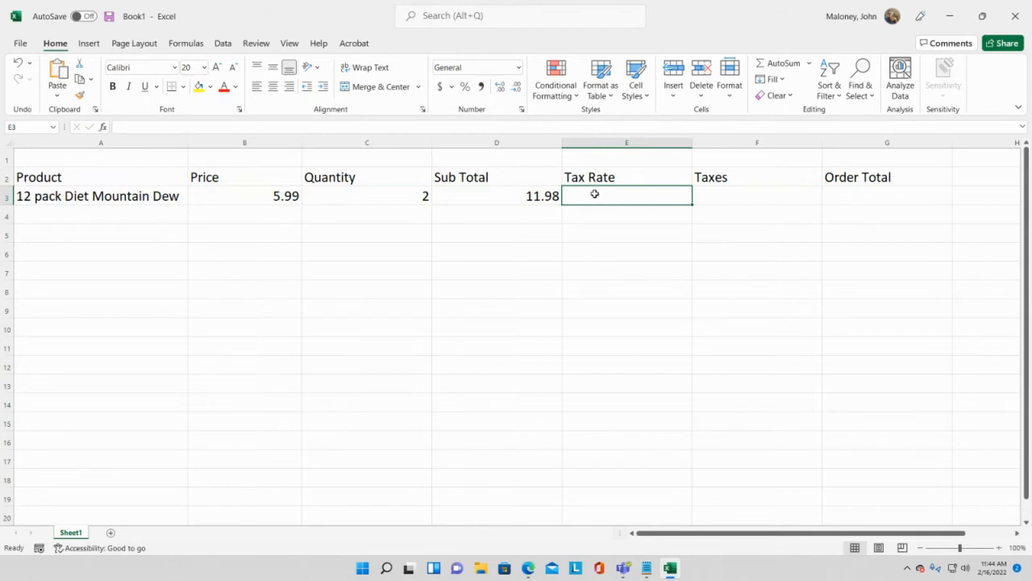
type(".")
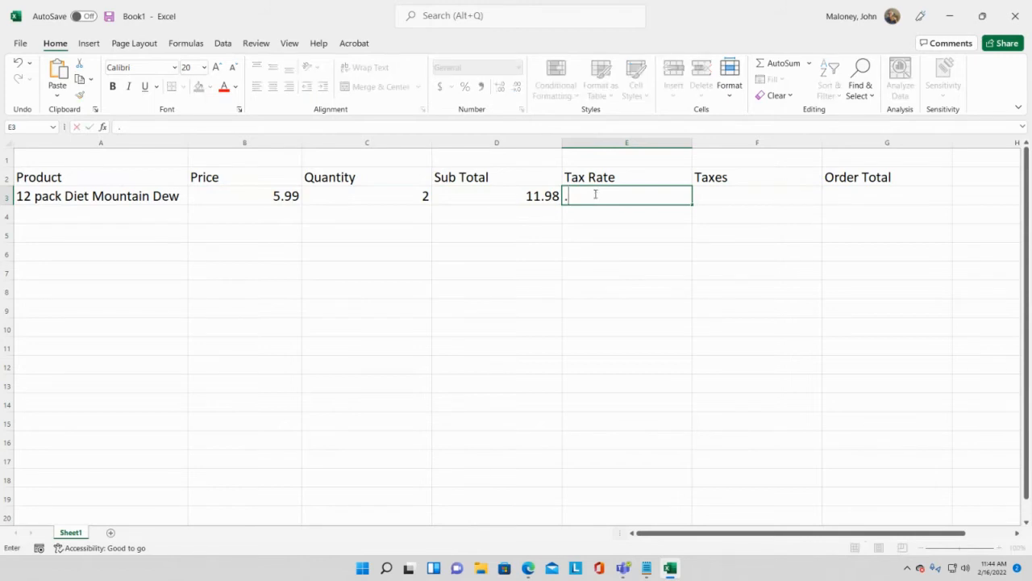
type("0675")
key("Return")
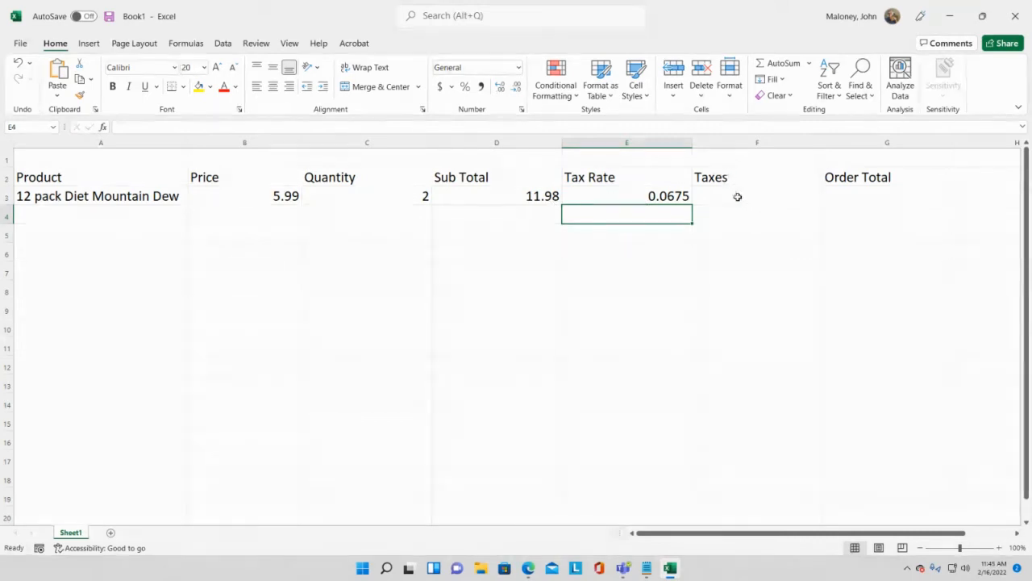
Enter the formula =SUM(D3*E3) in the Taxes cell F3 to multiply the subtotal by the tax rate
left_click(503, 195)
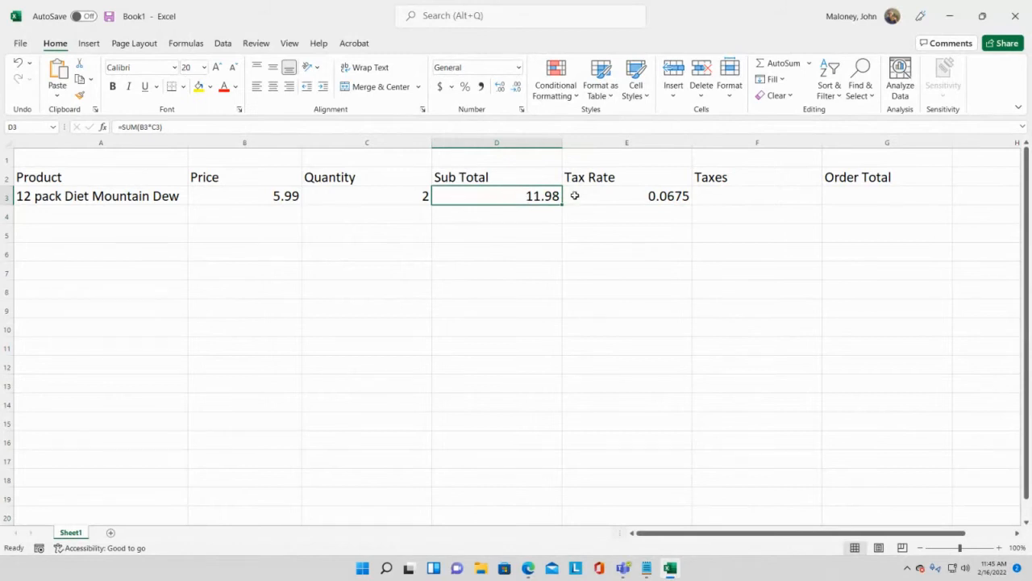
left_click(643, 195)
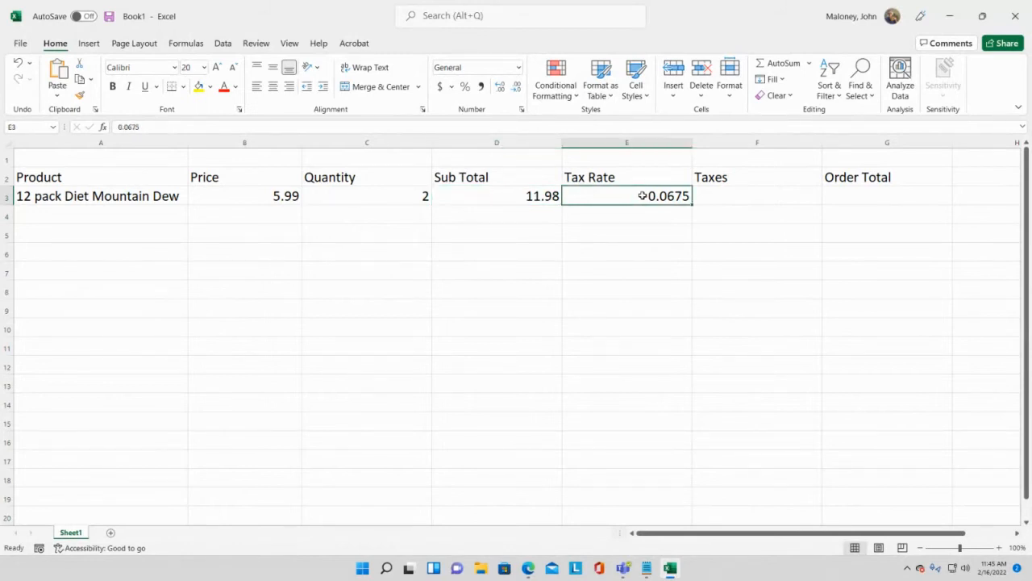
left_click(538, 195)
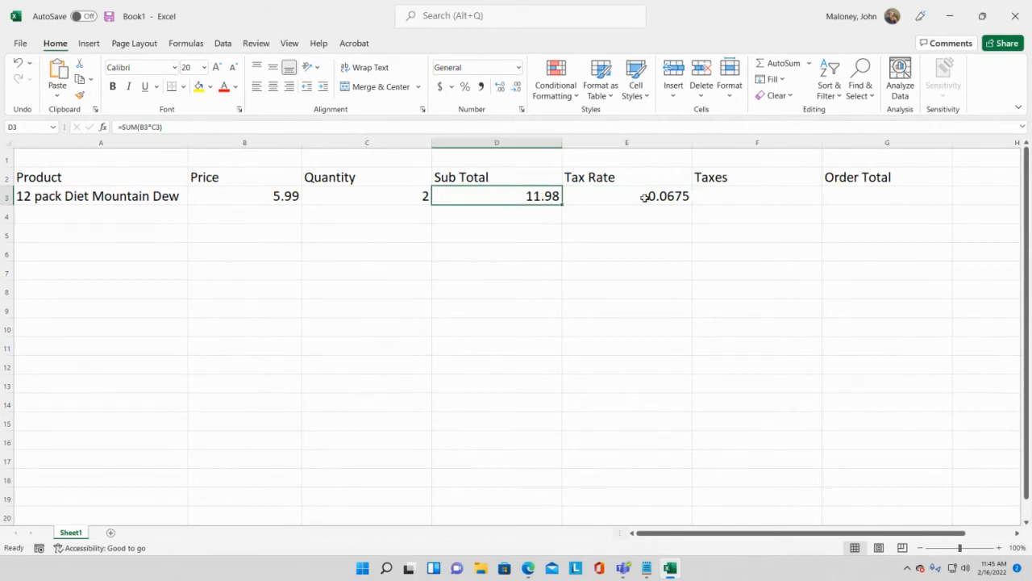
left_click(709, 194)
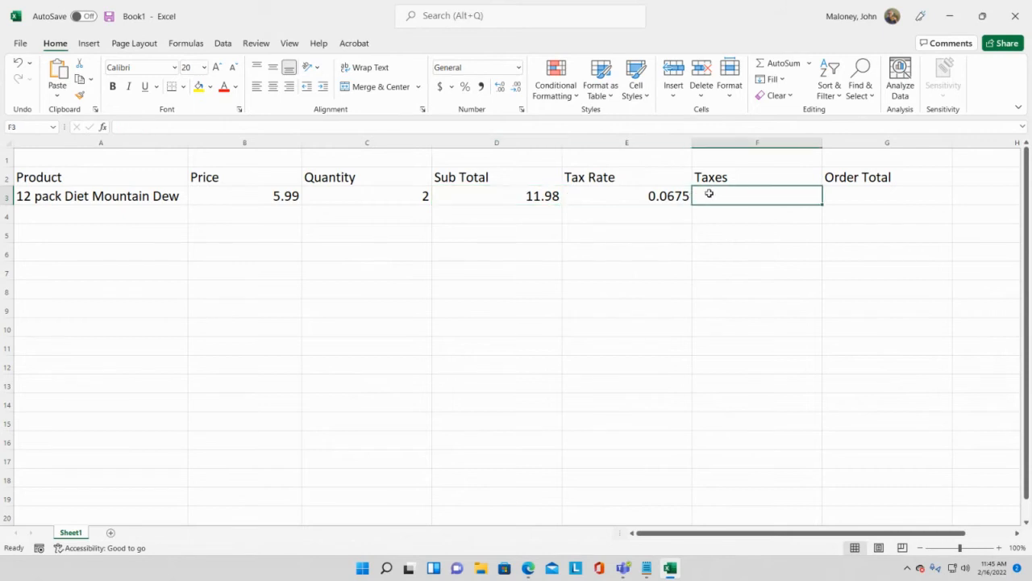
type("=sum")
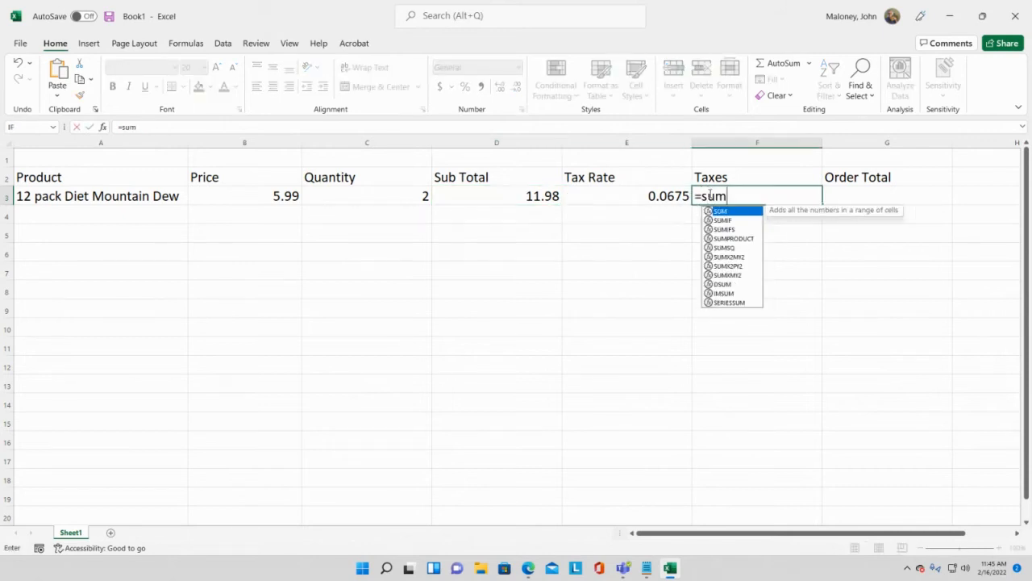
type("(")
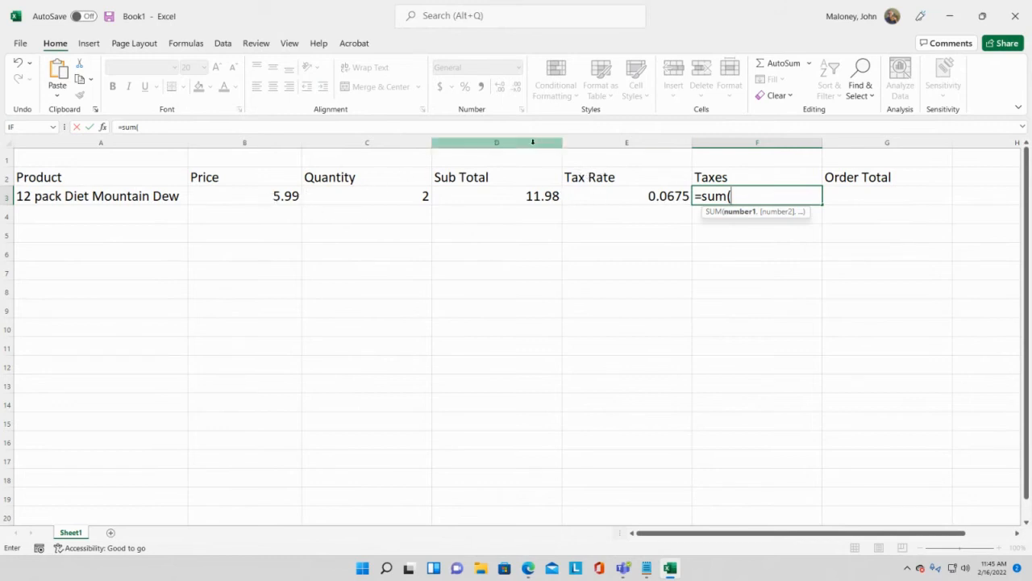
left_click(526, 196)
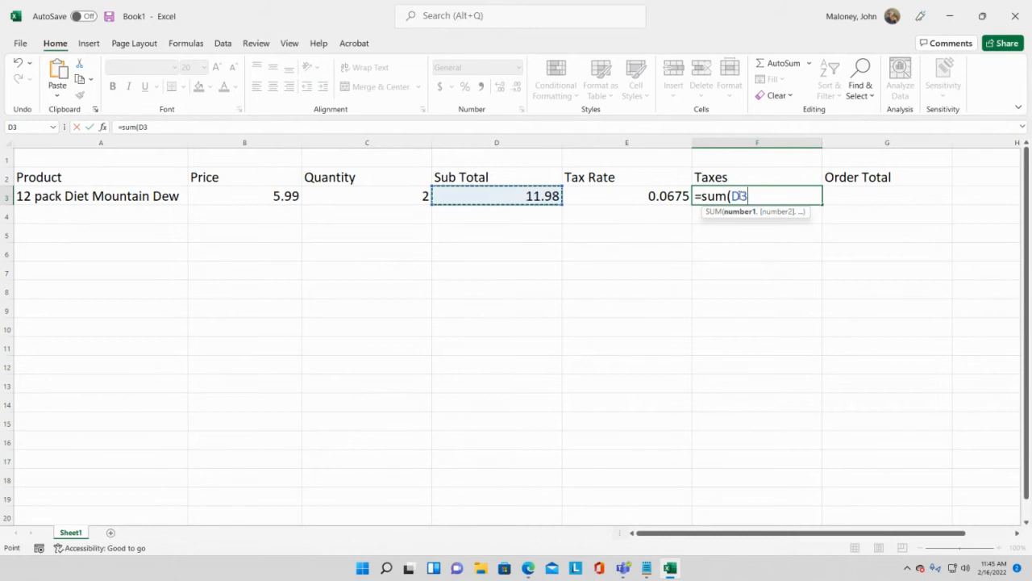
type("*")
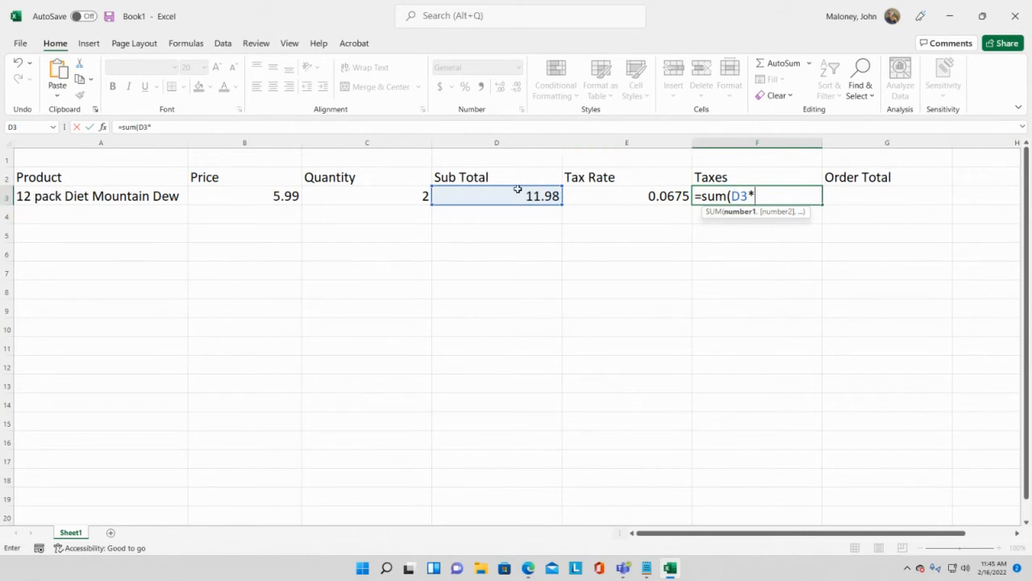
left_click(651, 196)
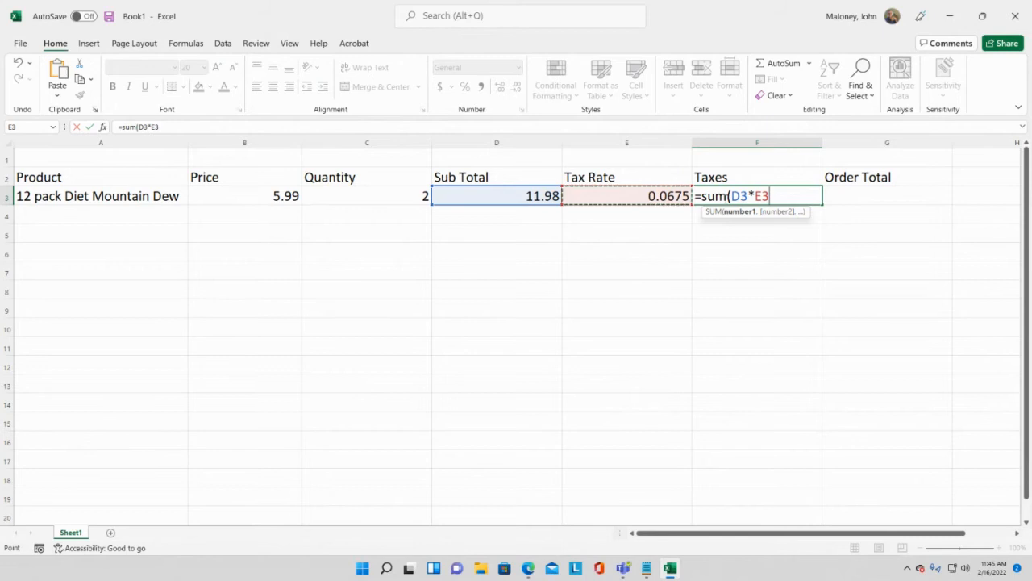
type(")")
key("Return")
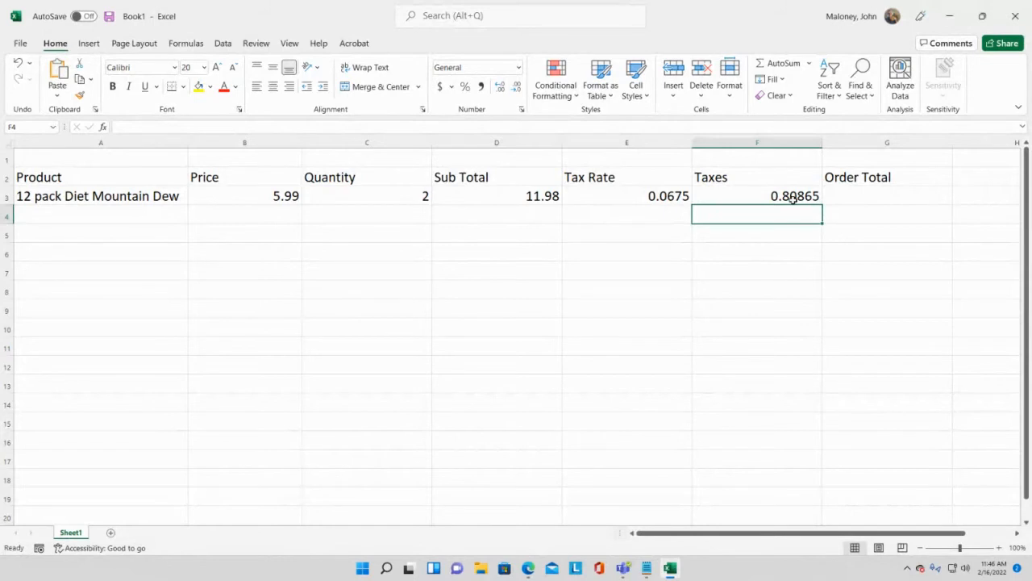
Enter the formula =SUM(D3-F3) in the Order Total cell G3, referencing the subtotal and the taxes
left_click(848, 192)
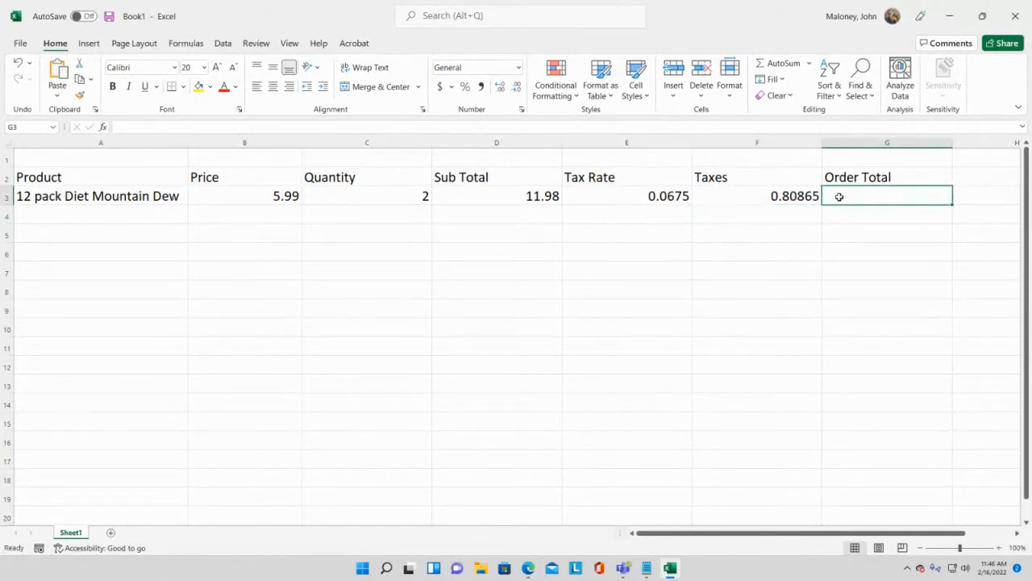
left_click(522, 196)
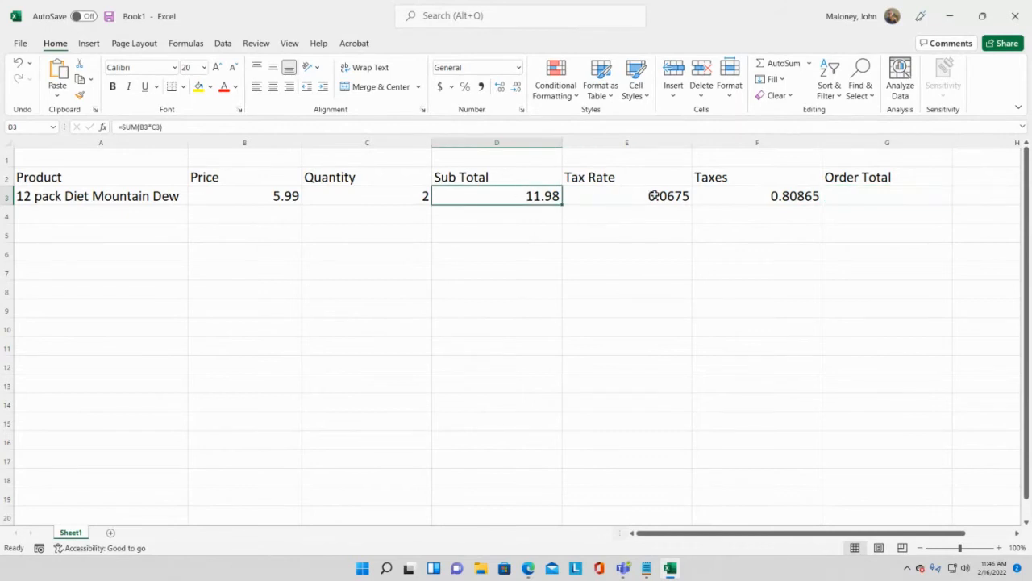
left_click(749, 192)
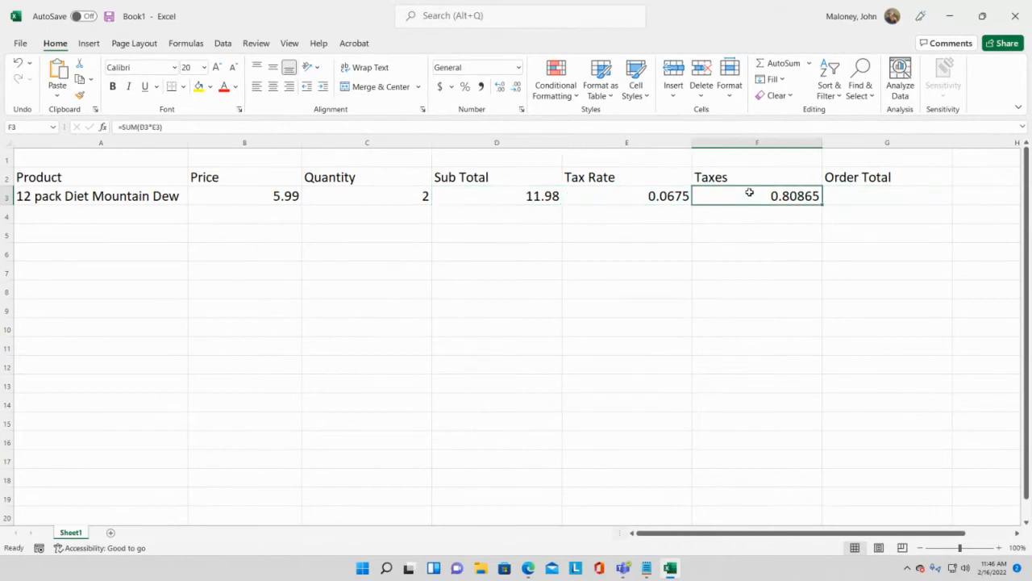
left_click(874, 198)
type("=sum(")
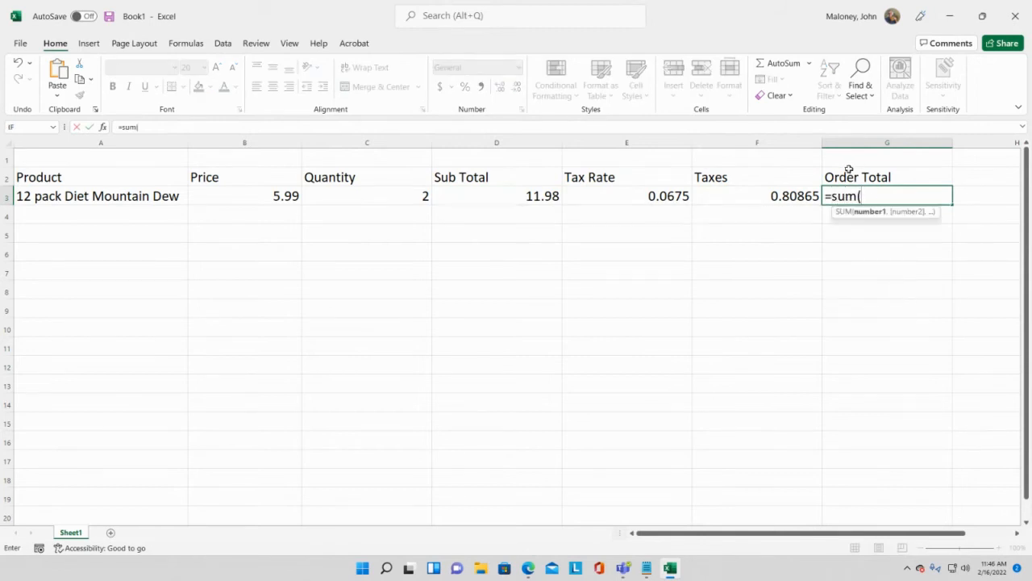
left_click(500, 200)
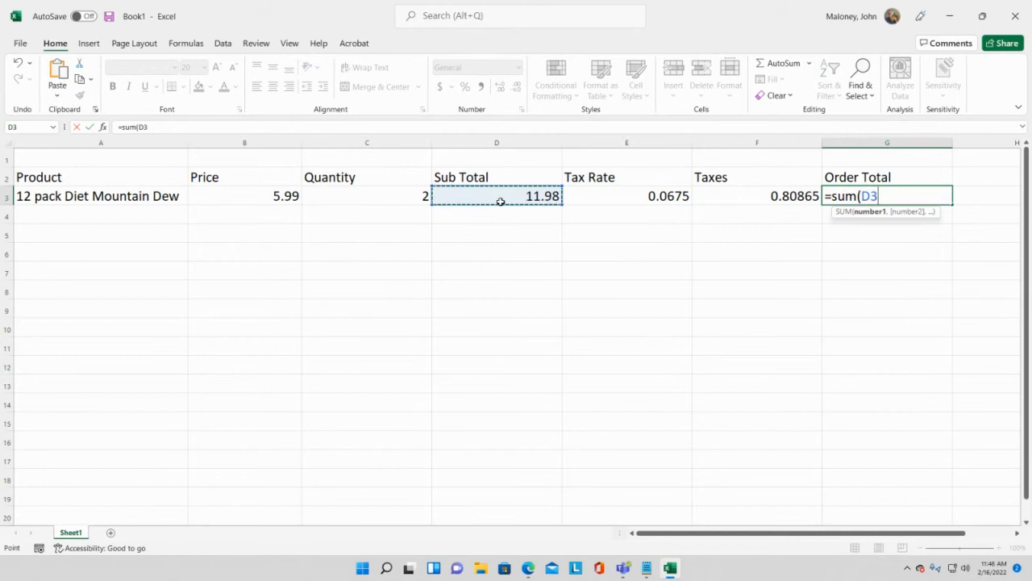
type("-")
left_click(782, 196)
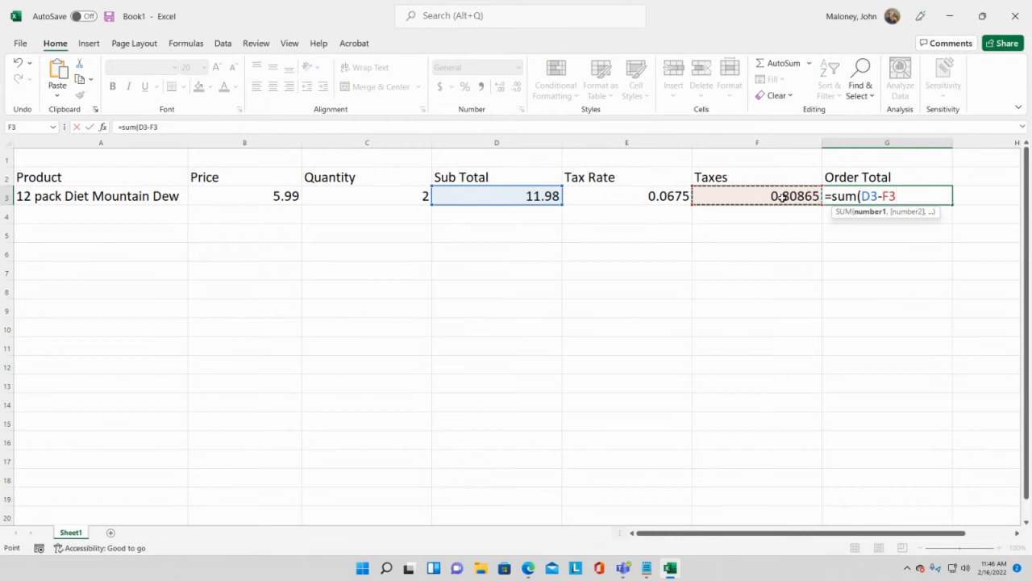
type(")")
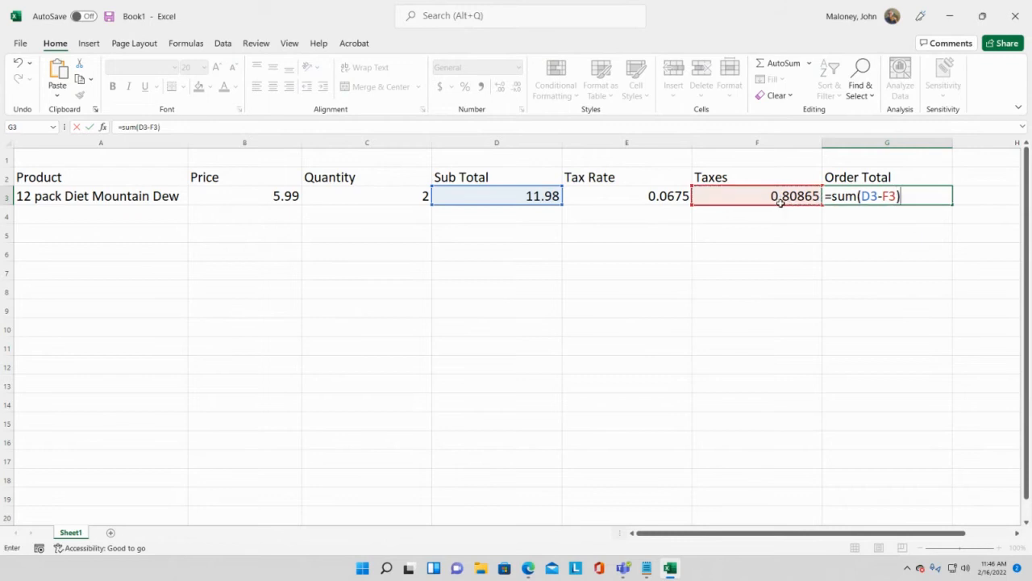
key("Return")
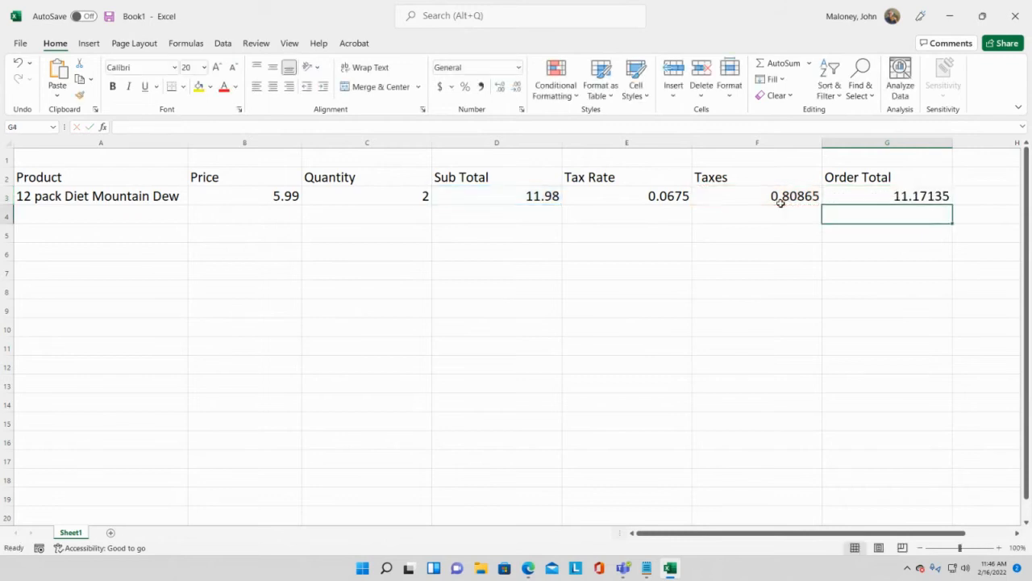
Review the Diet Mountain Dew row, checking the Sub Total, Taxes and Order Total formulas against the cells they reference
left_click(940, 198)
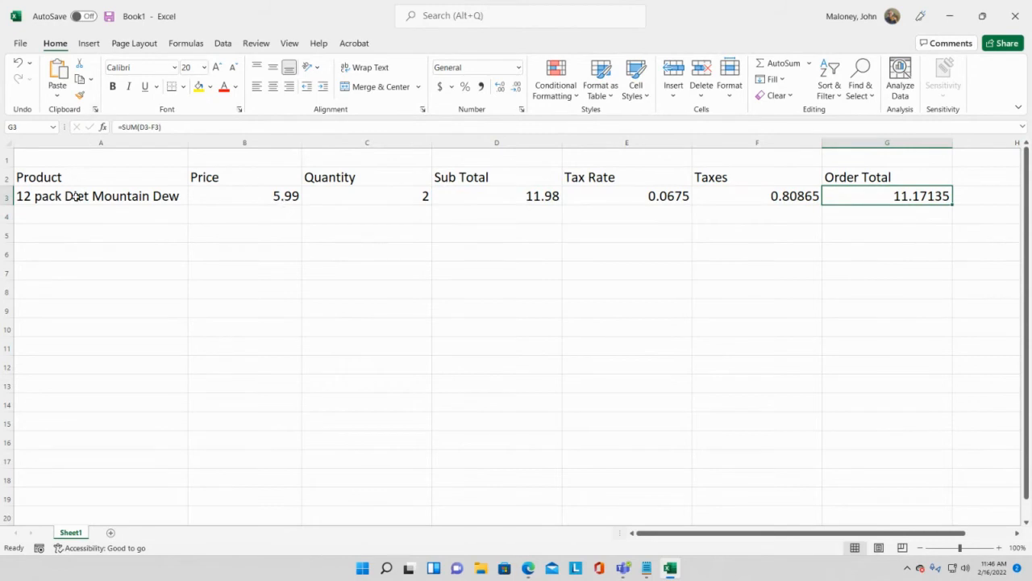
left_click_drag(76, 198, 901, 194)
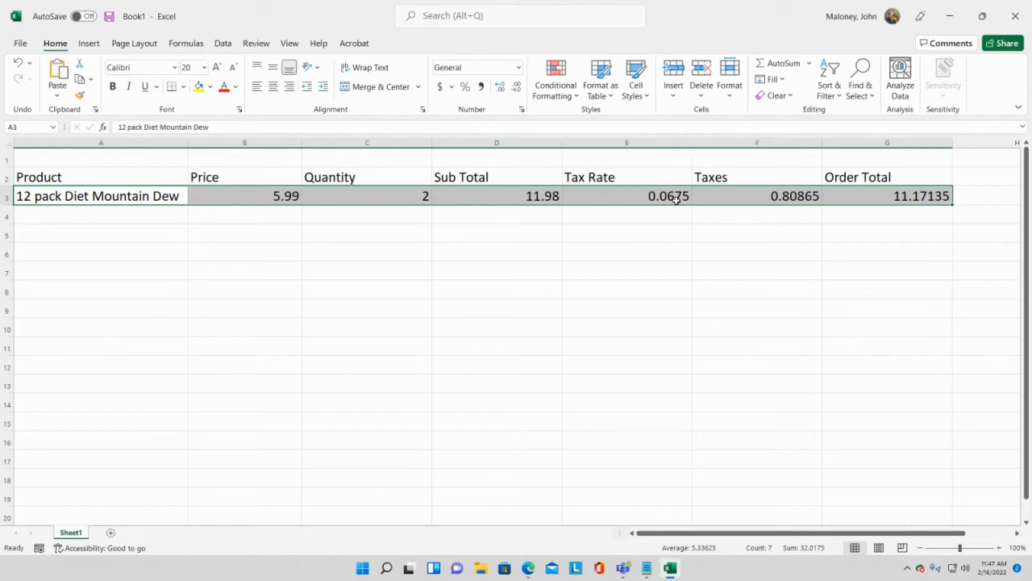
left_click(801, 196)
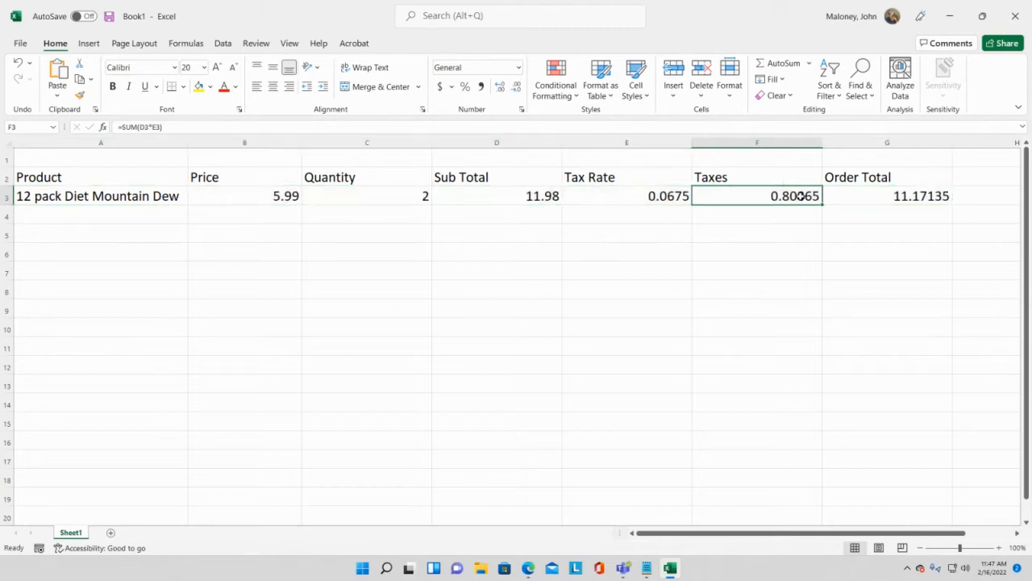
left_click(858, 194)
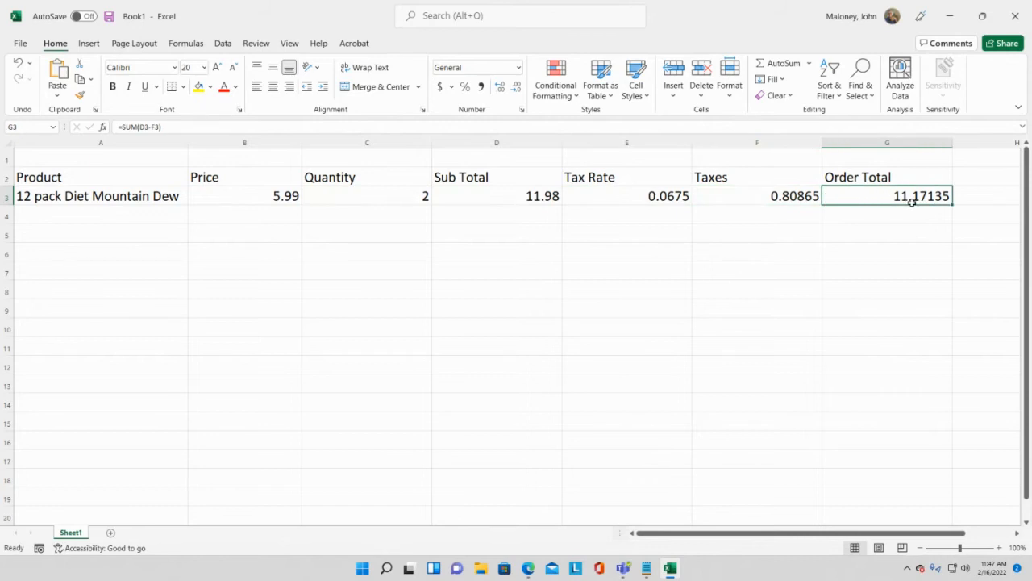
left_click(546, 195)
left_click_drag(263, 193, 352, 198)
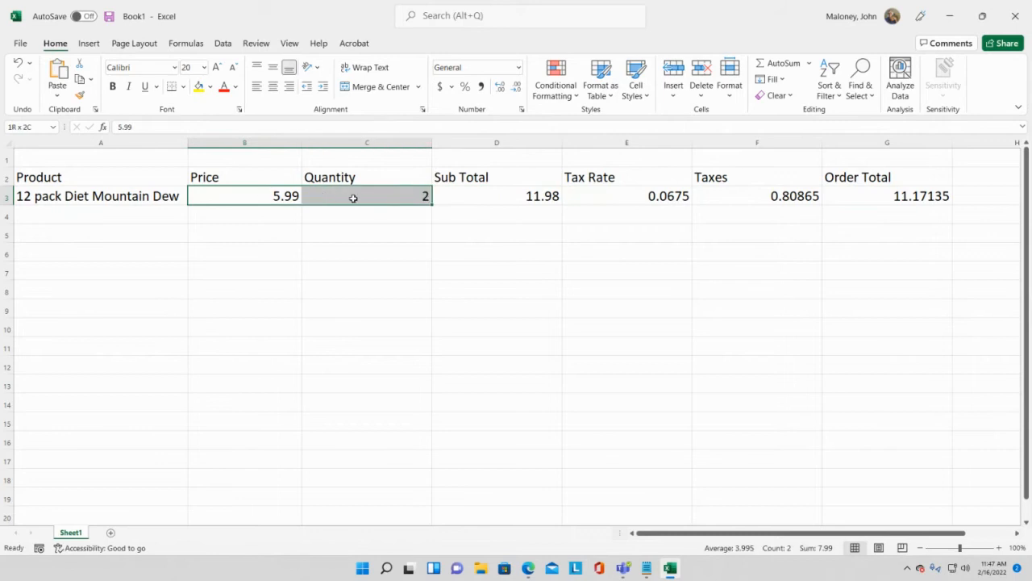
left_click(476, 198)
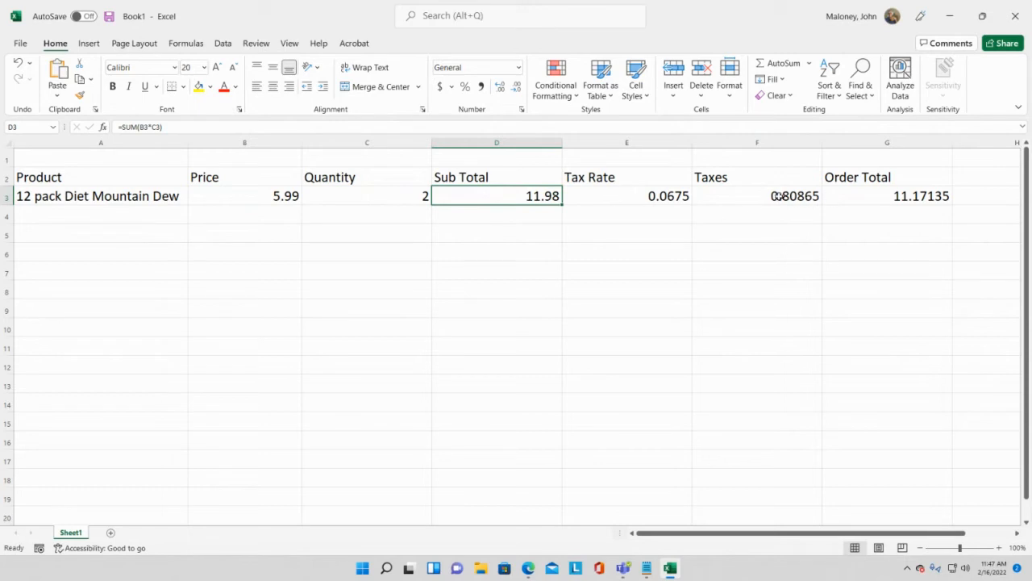
left_click(636, 196)
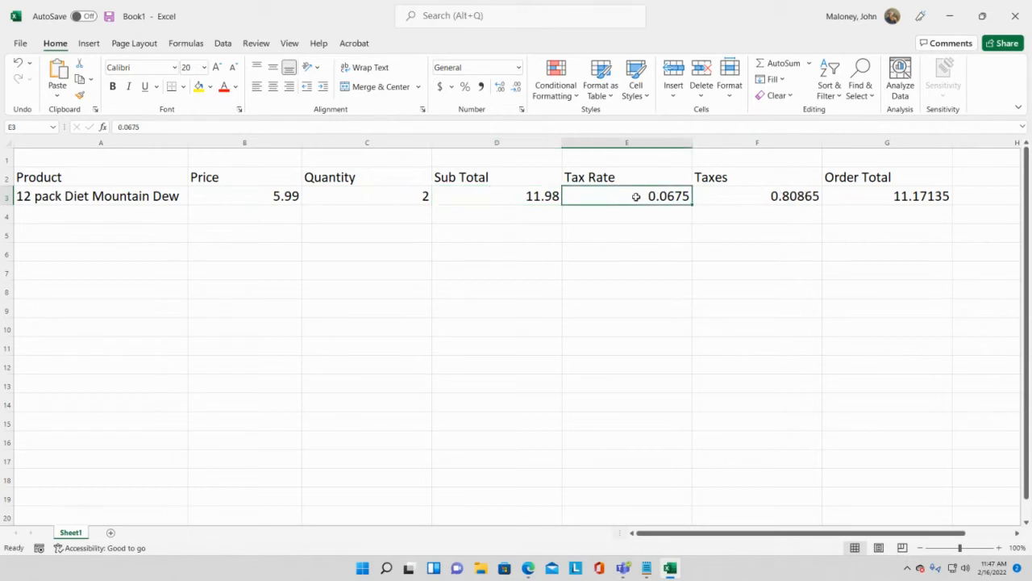
left_click(516, 193)
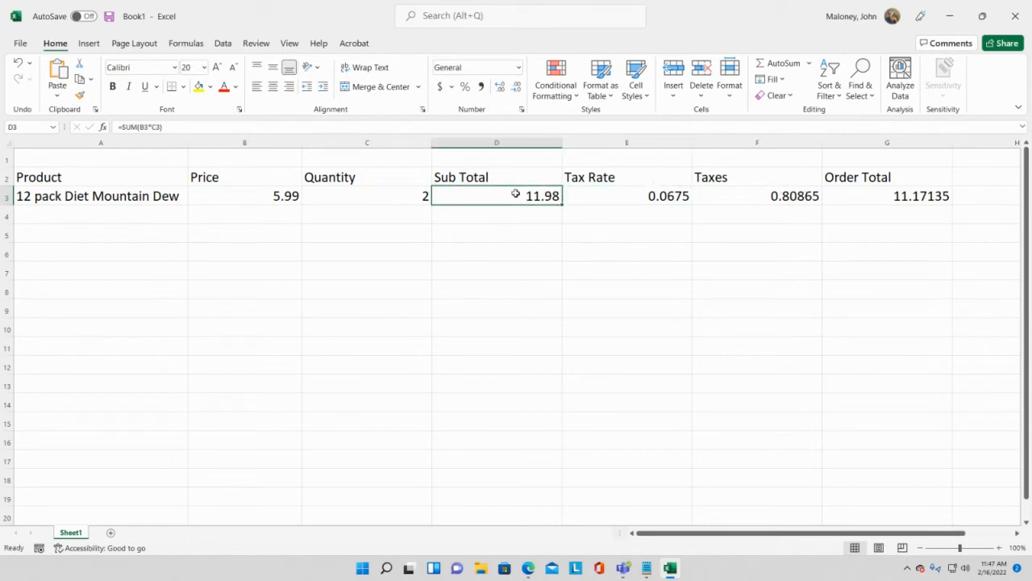
left_click(782, 194)
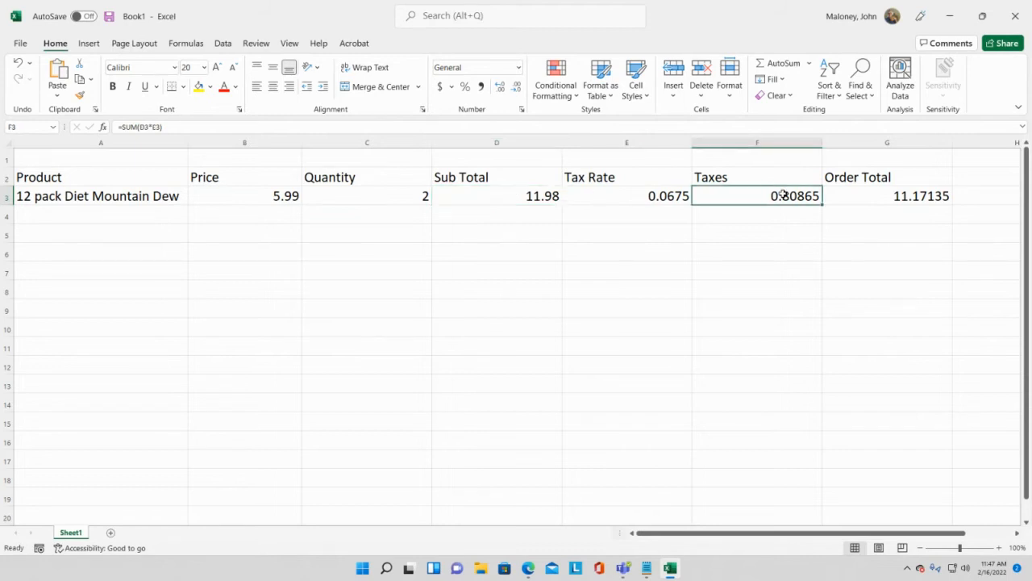
left_click(531, 196)
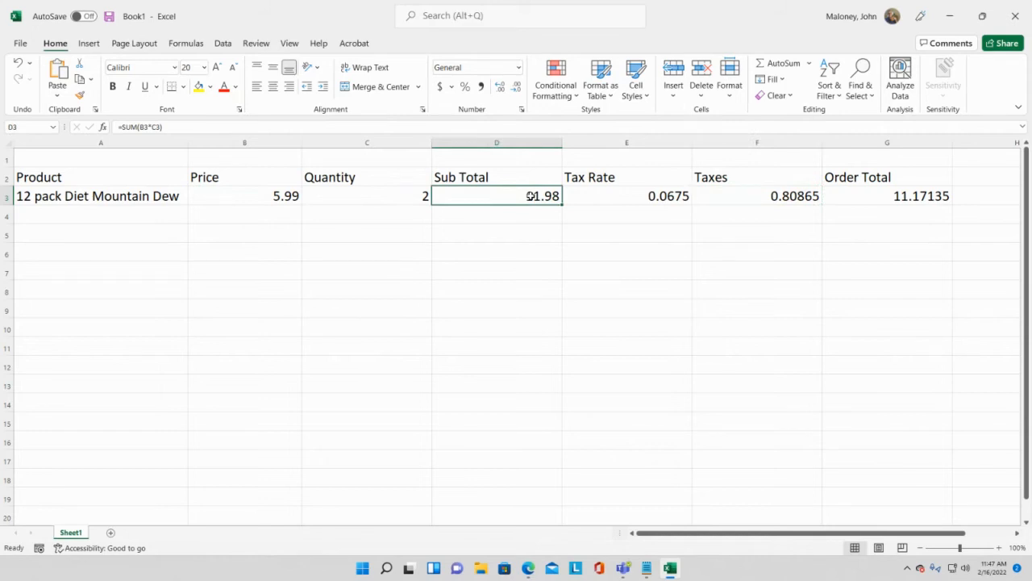
Change the Order Total formula in G3 to =SUM(D3+F3) so the taxes are added to the subtotal
left_click(904, 198)
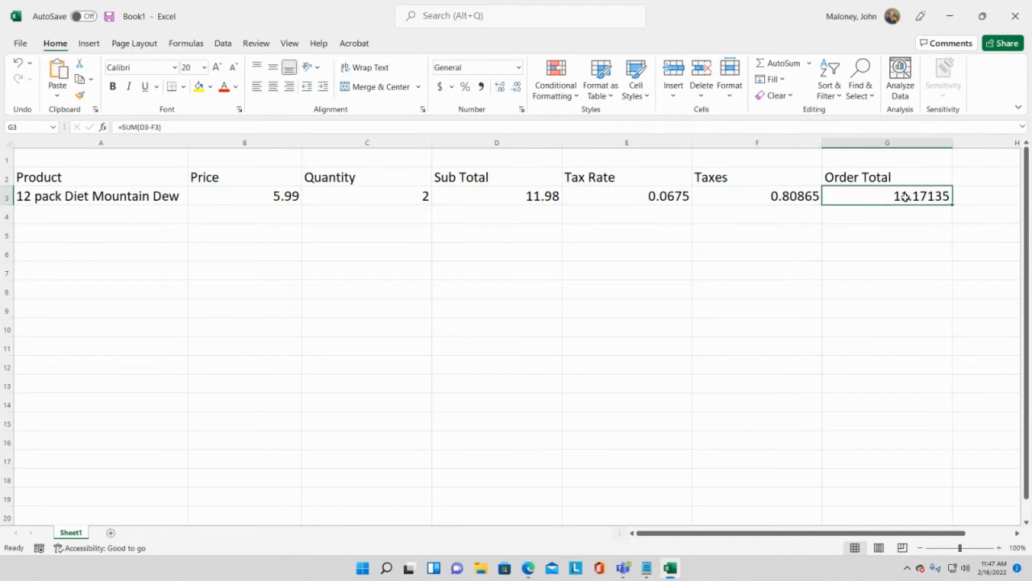
left_click(151, 127)
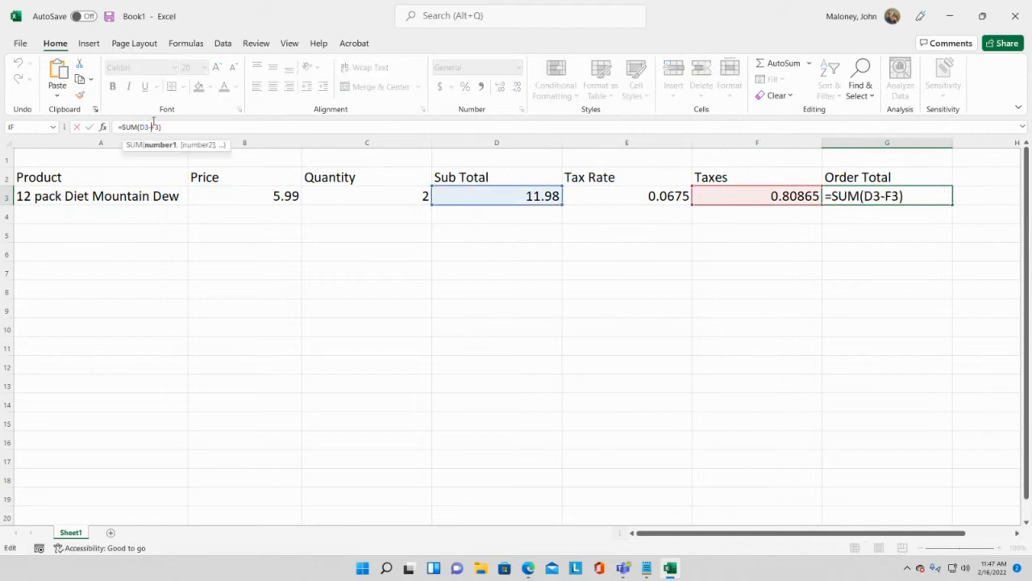
key("BackSpace")
type("+")
key("Return")
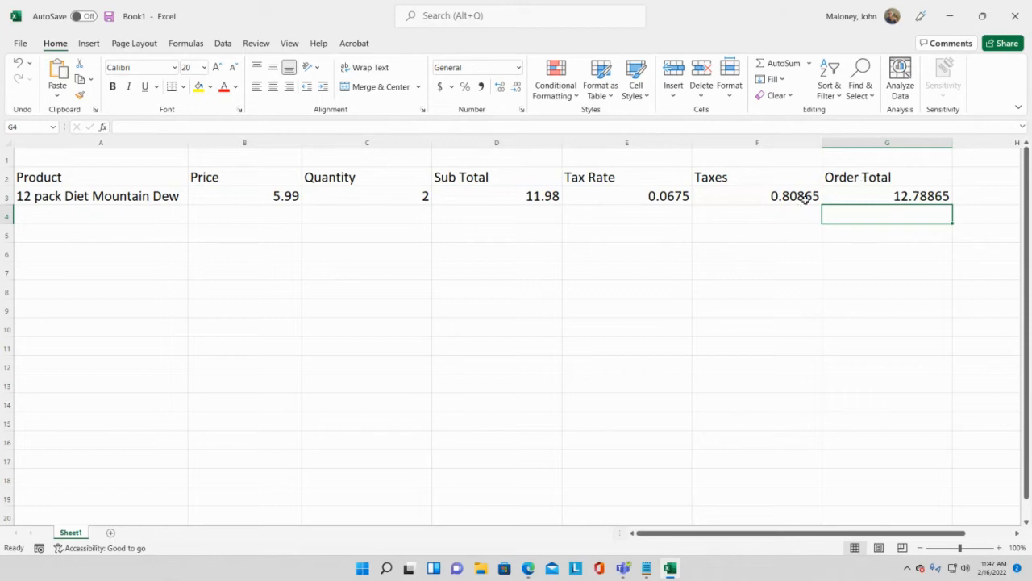
Reduce the displayed decimals of the Taxes cell F3 and the Order Total cell G3 to two places
left_click(511, 197)
left_click(790, 198)
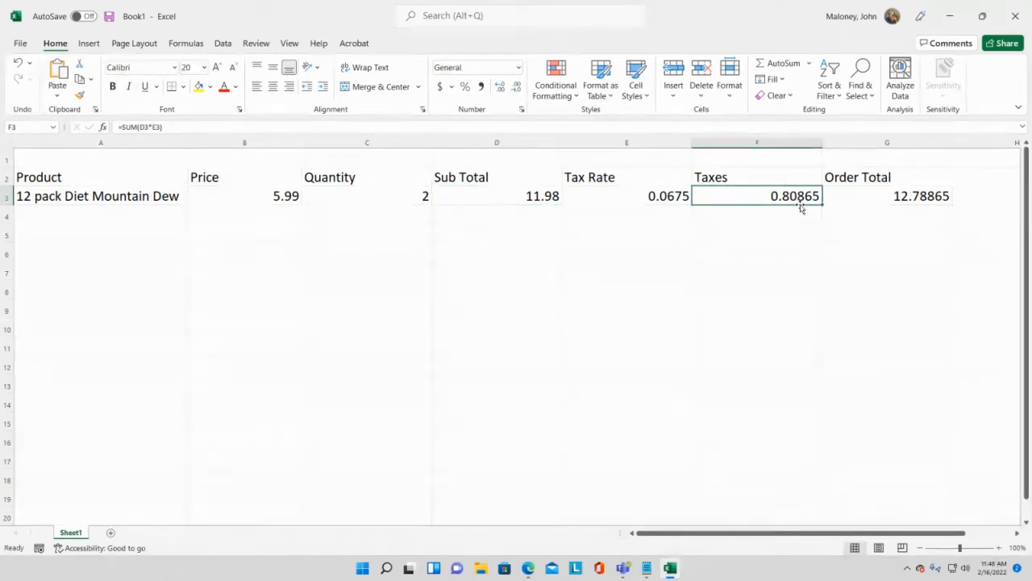
left_click(928, 196)
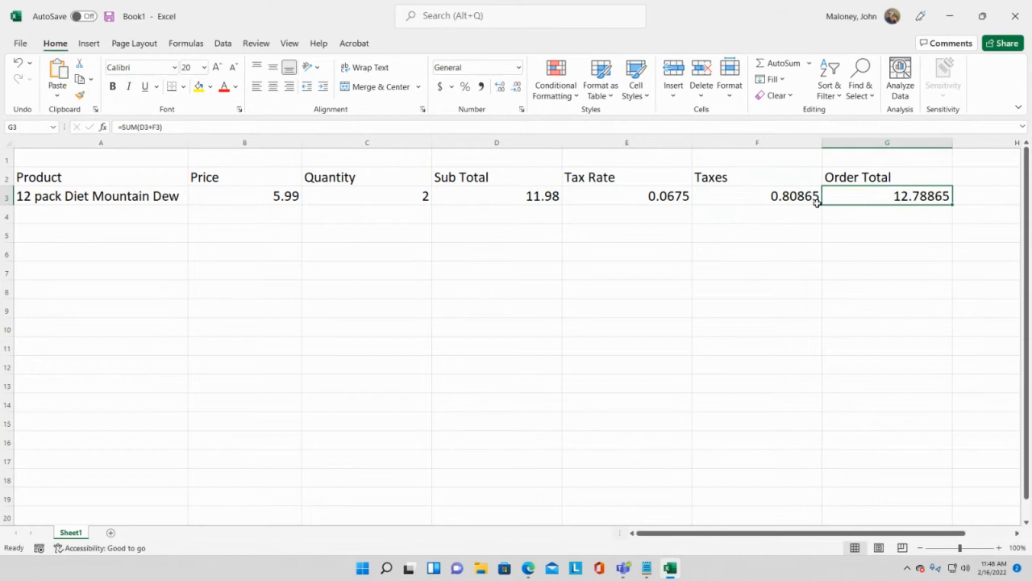
left_click(786, 197, "ctrl")
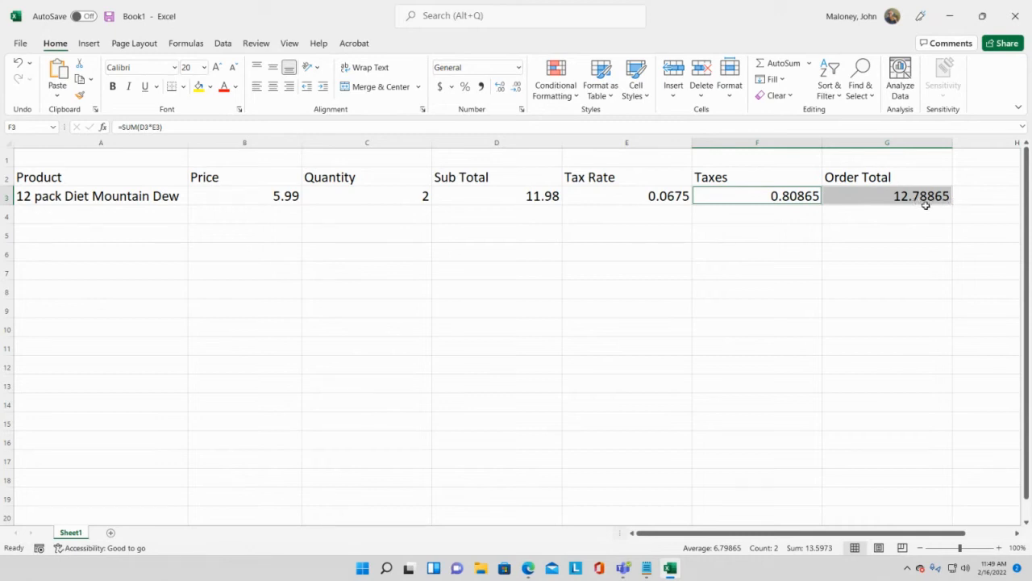
left_click(516, 87)
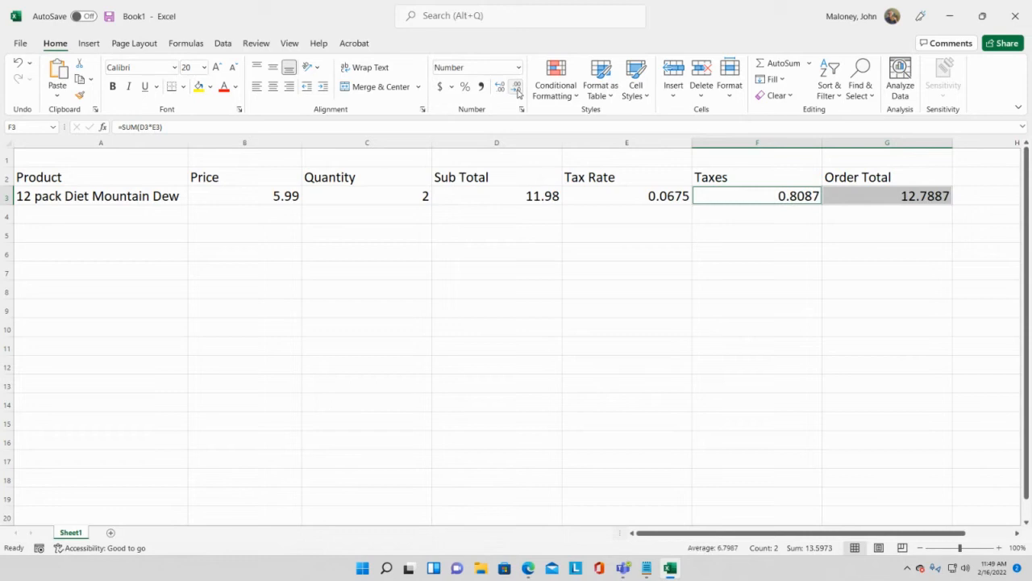
left_click(516, 87)
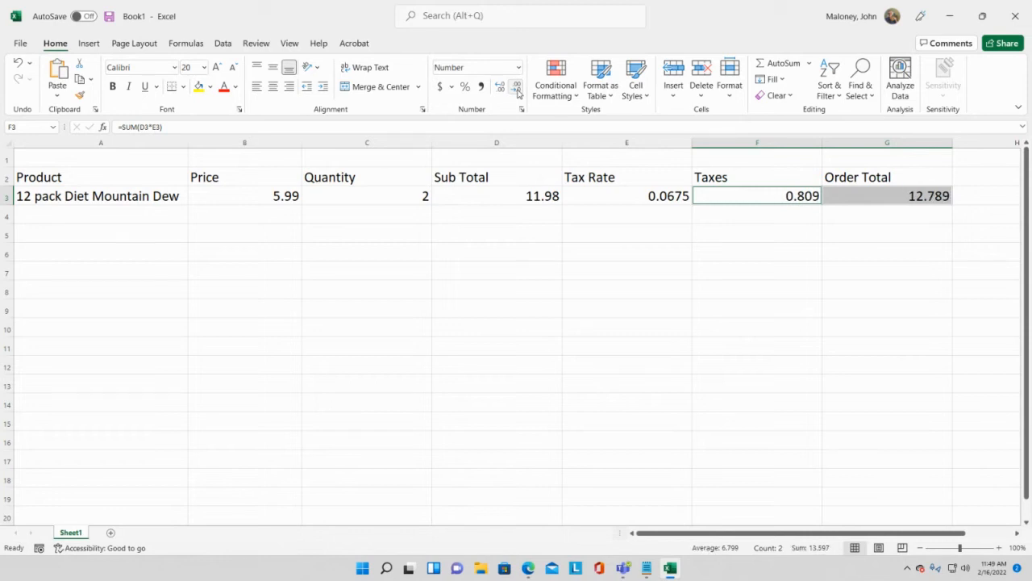
left_click(516, 87)
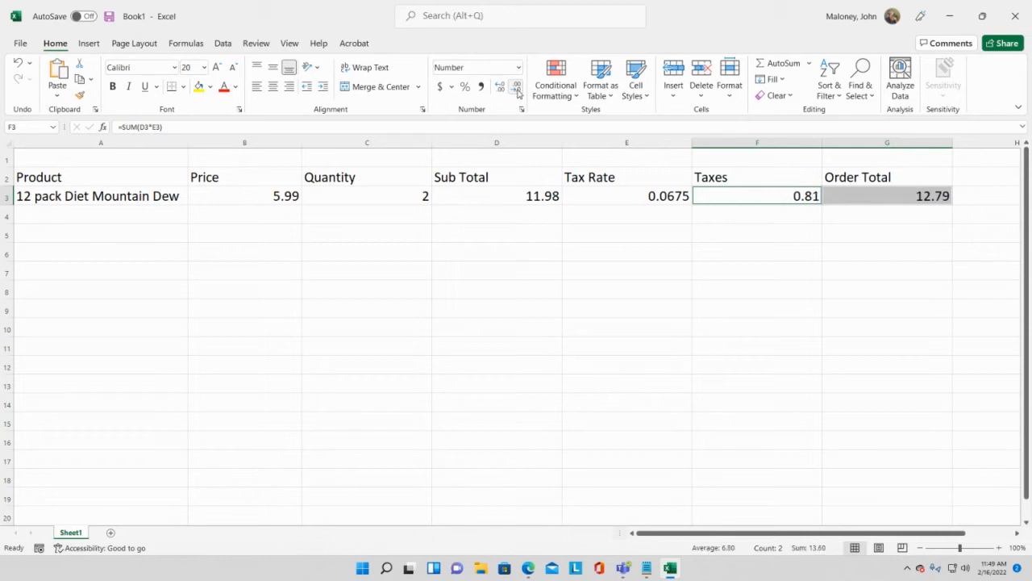
left_click(941, 195)
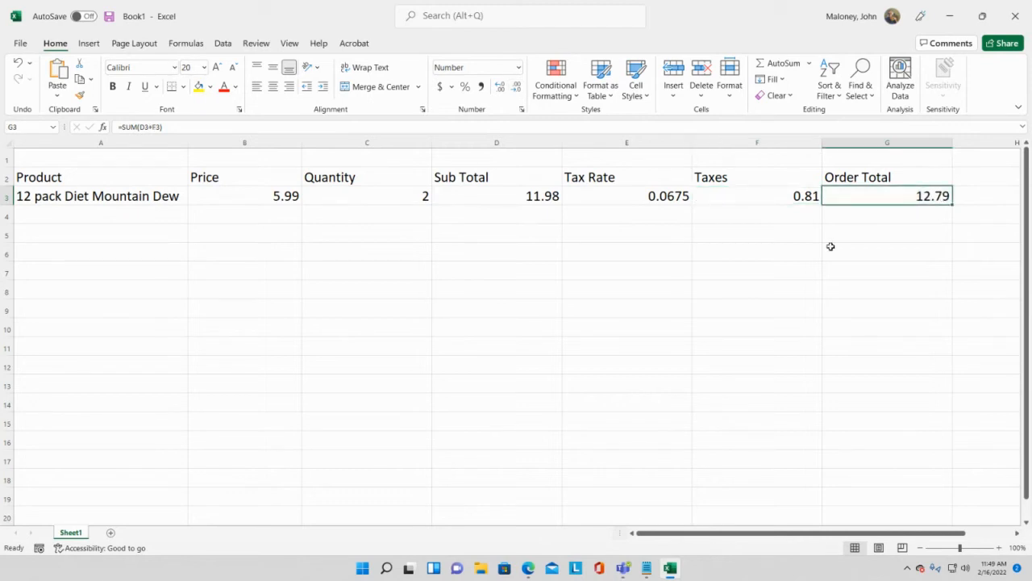
key("Return")
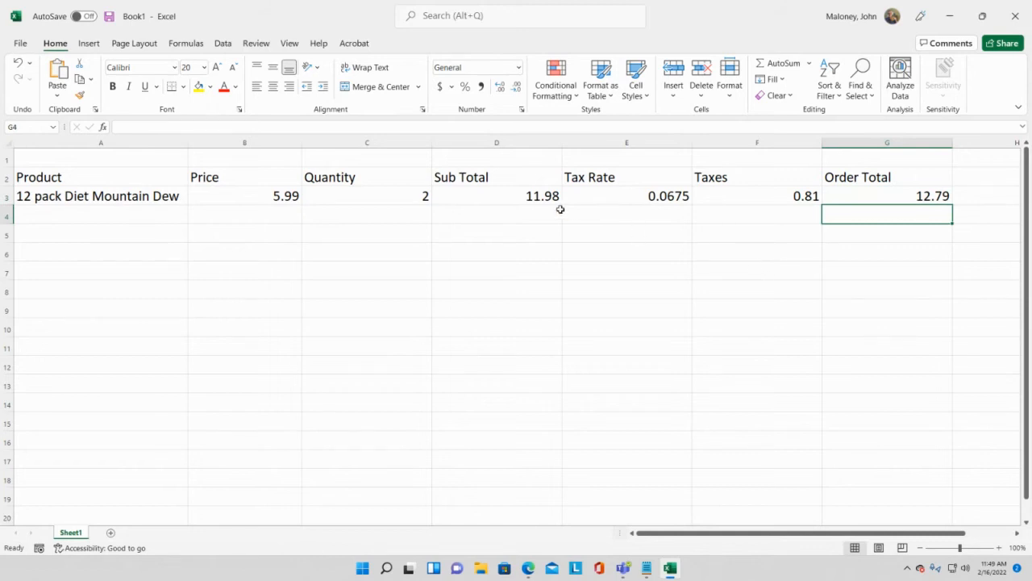
Apply the dollar Accounting format to the Sub Total in D3 and the Order Total in G3
left_click(536, 199)
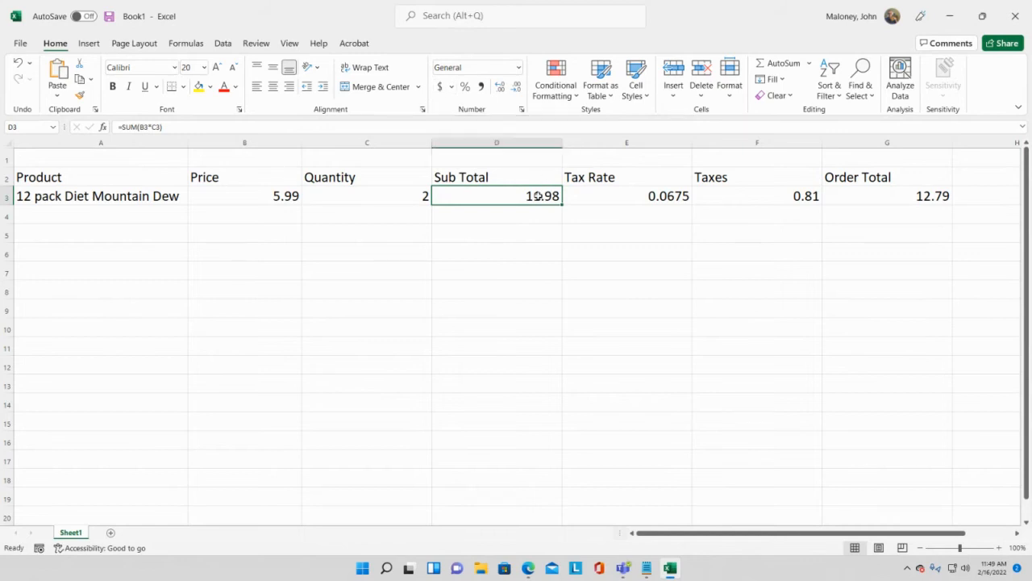
left_click(439, 86)
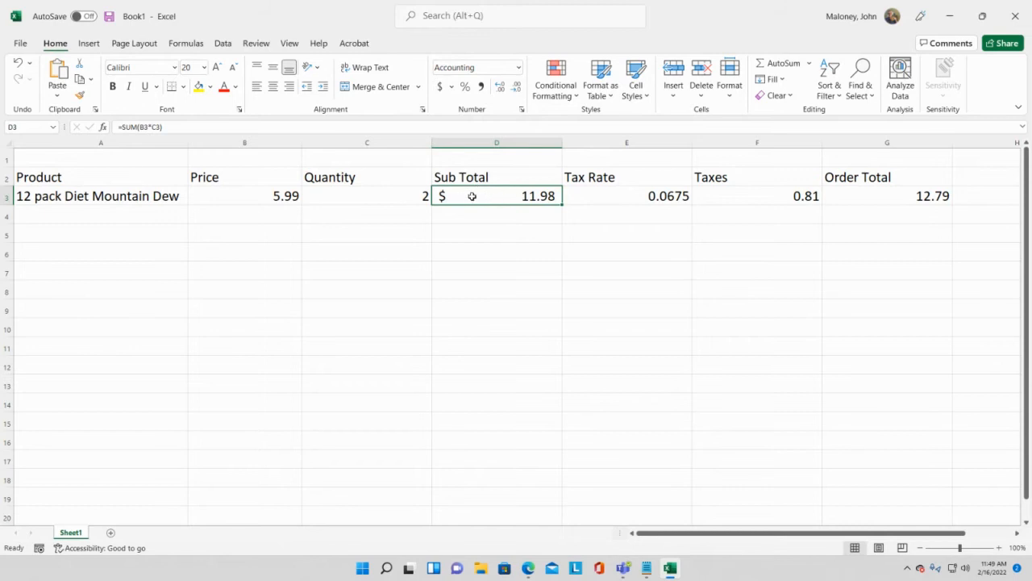
left_click(855, 194)
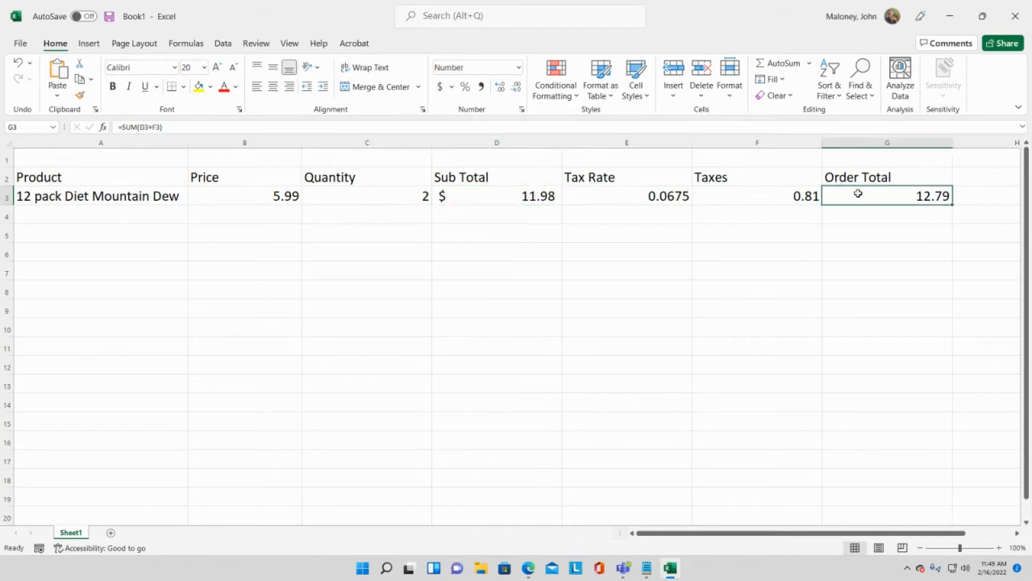
left_click(438, 87)
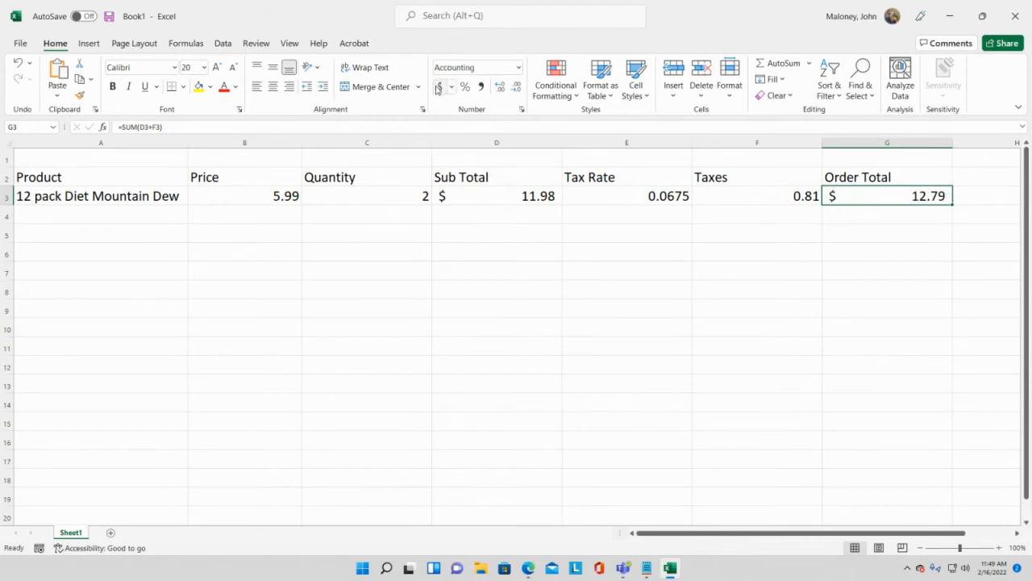
Format the Tax Rate in E3 as a percentage and inspect the cell's underlying value
left_click(626, 191)
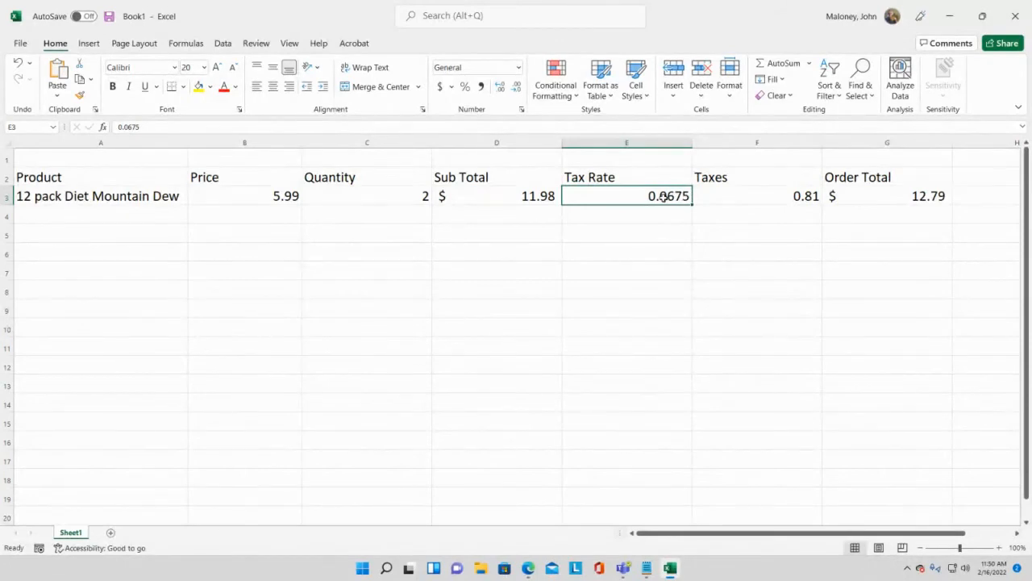
left_click(465, 87)
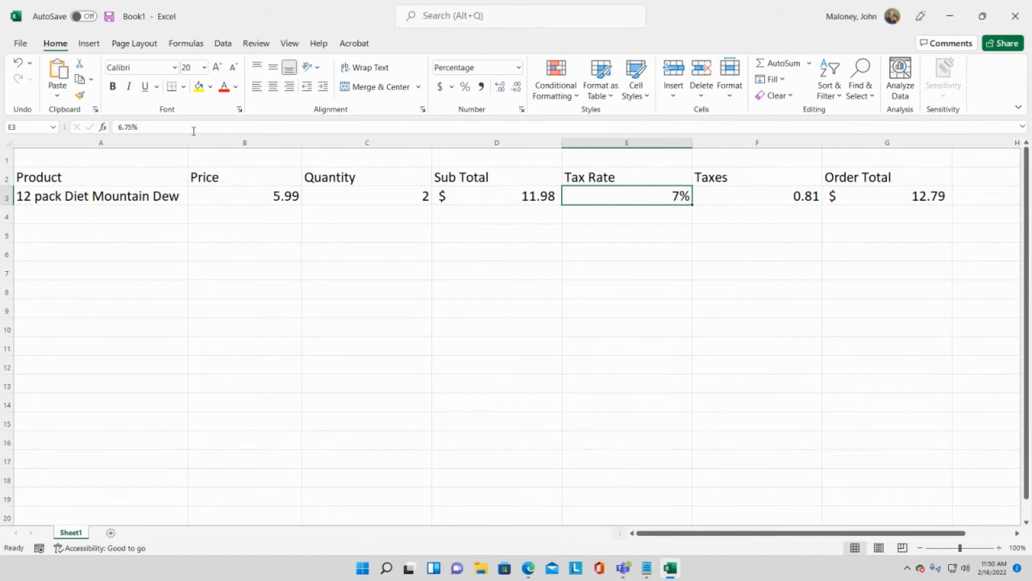
left_click(116, 126)
left_click_drag(115, 126, 169, 123)
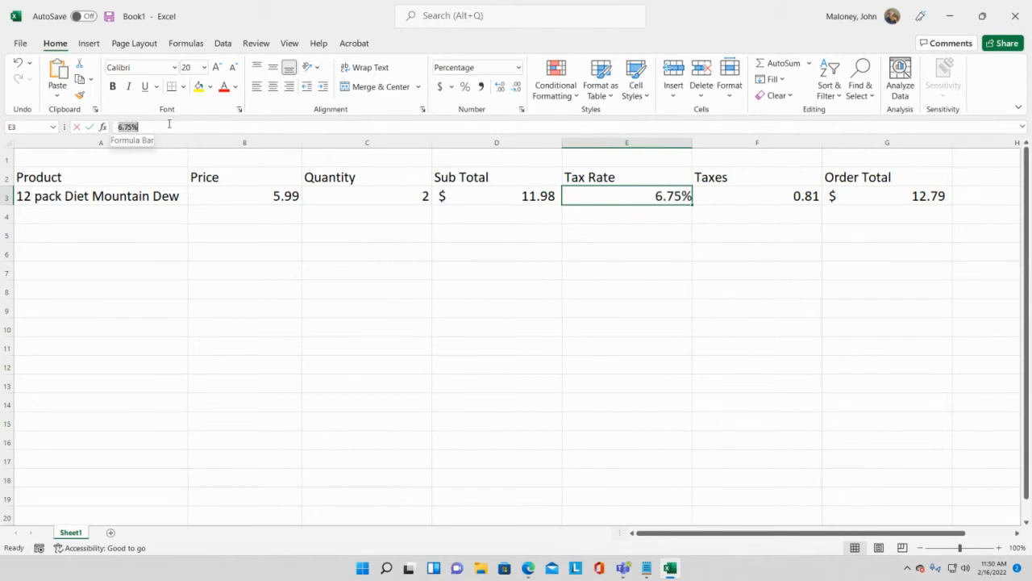
left_click(165, 125)
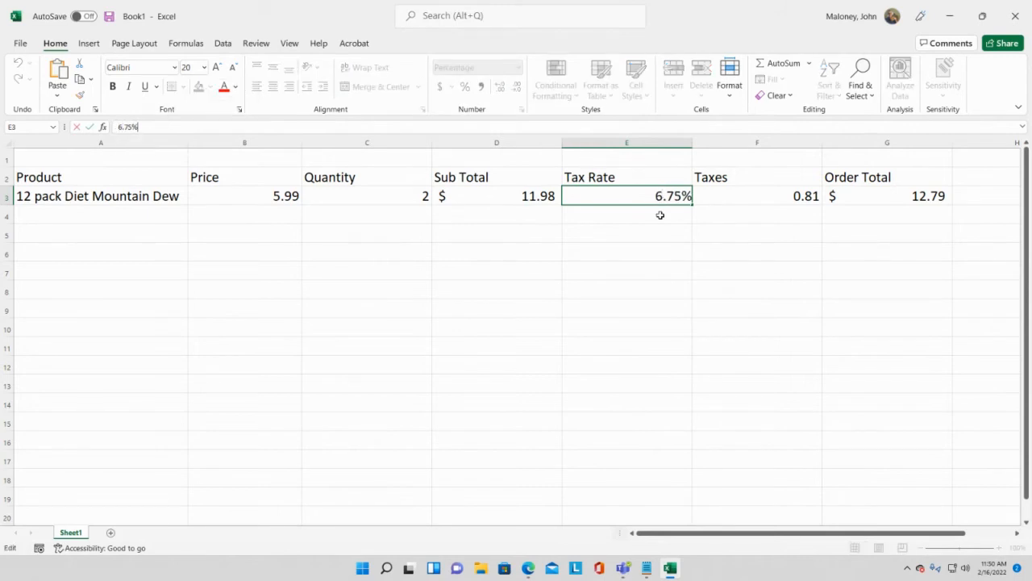
key("Return")
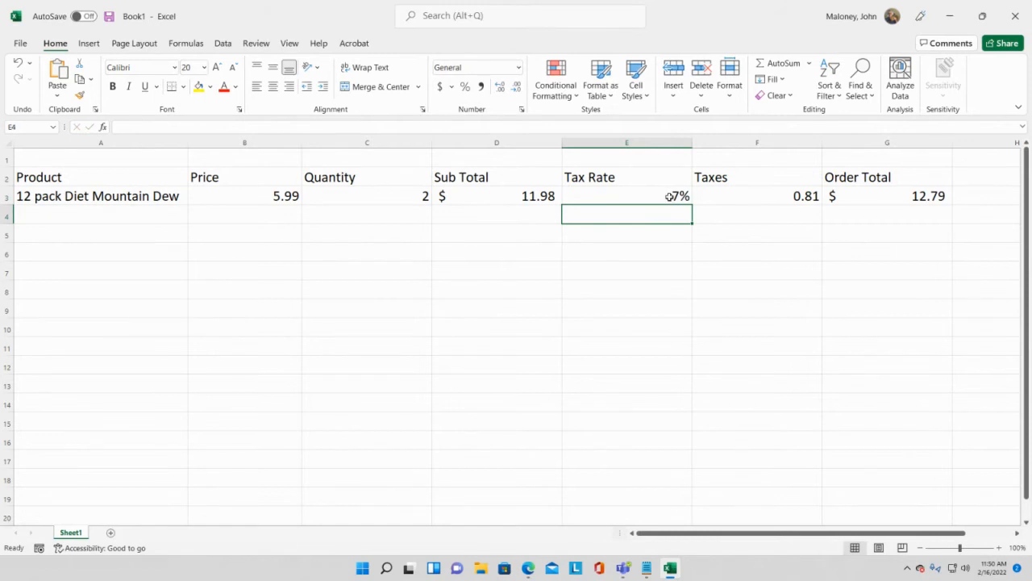
Increase the Tax Rate percentage in E3 to two decimal places
left_click(669, 197)
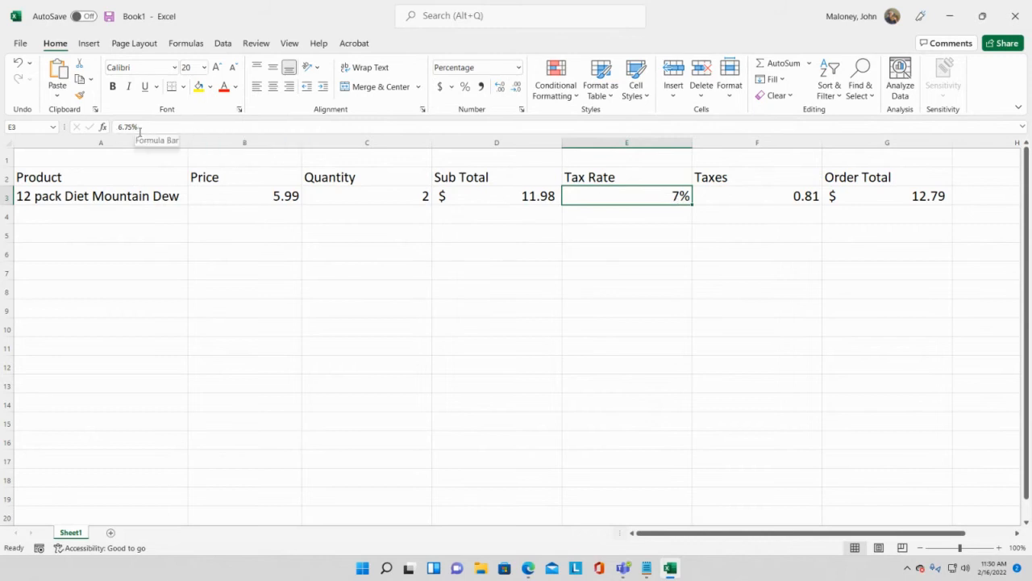
left_click(501, 88)
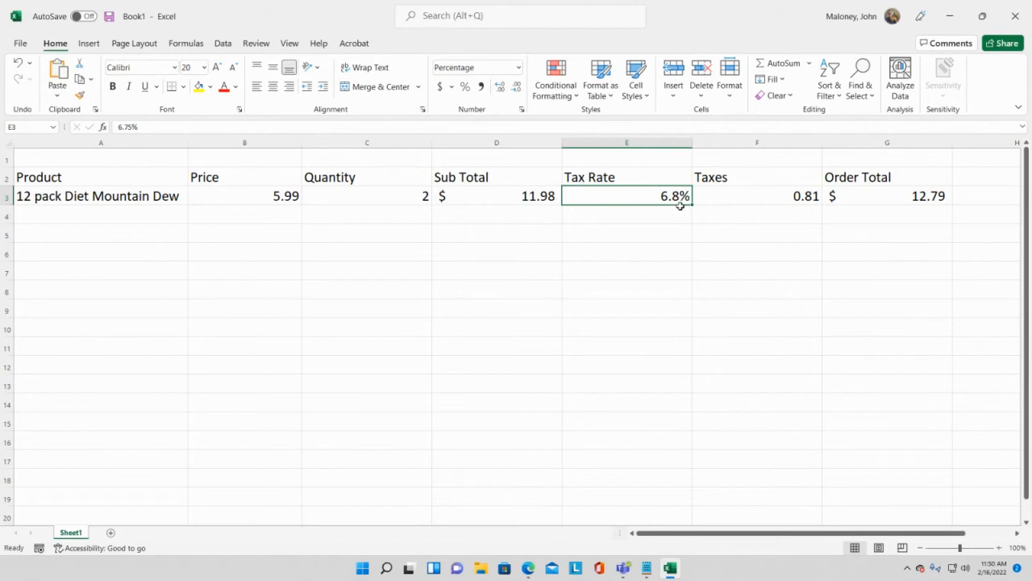
left_click(500, 87)
Apply the dollar Accounting format to the Diet Mountain Dew price in B3
left_click(269, 191)
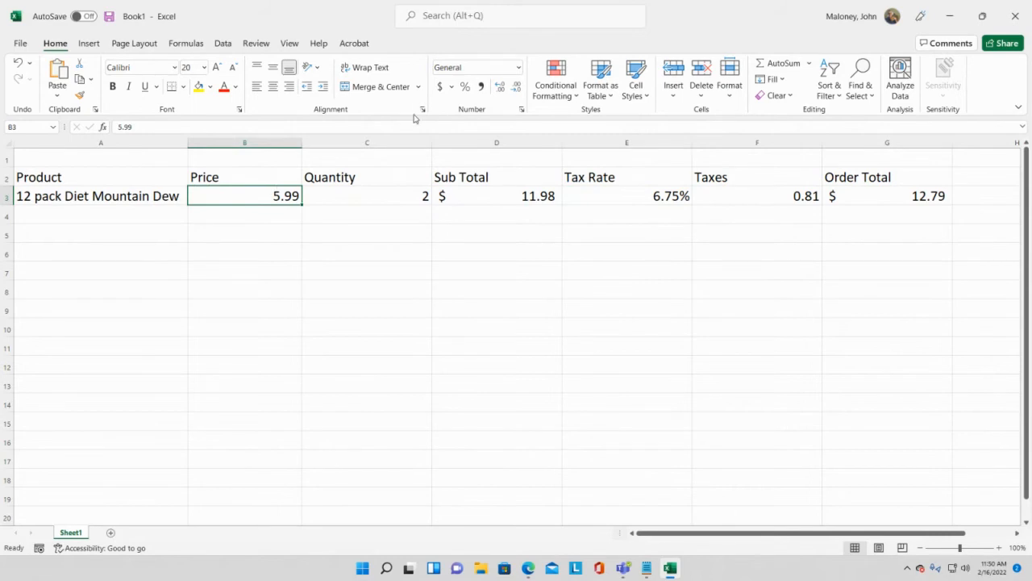
left_click(440, 89)
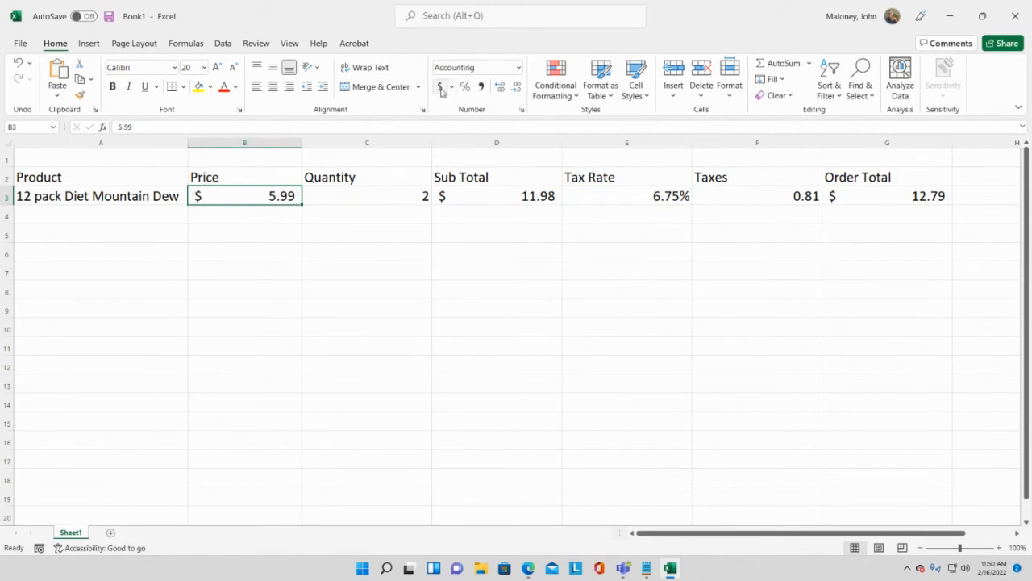
left_click(515, 269)
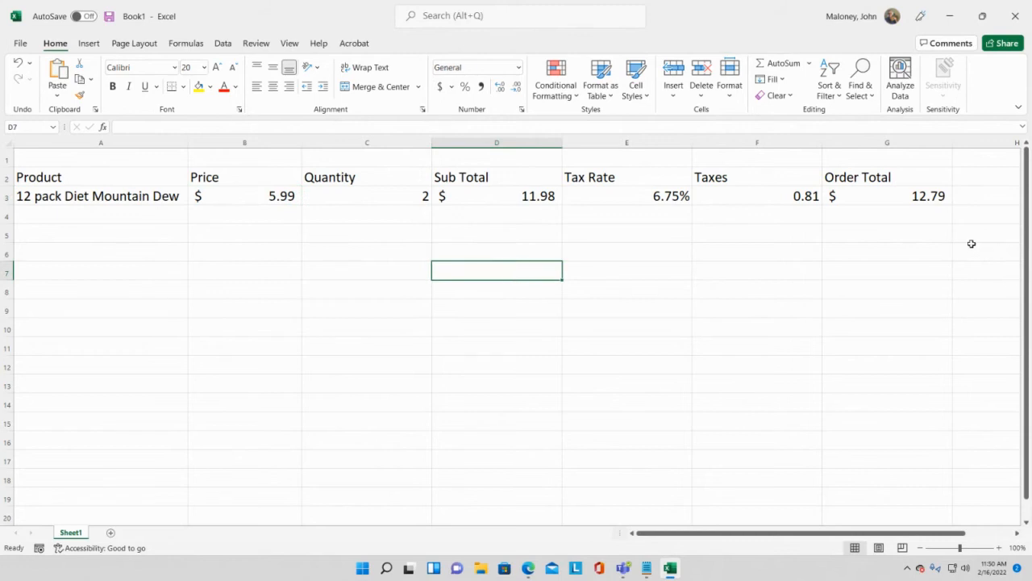
Add the product Dozen Eggs in row 4 with a price of 2.88 and a quantity of 3
left_click(92, 211)
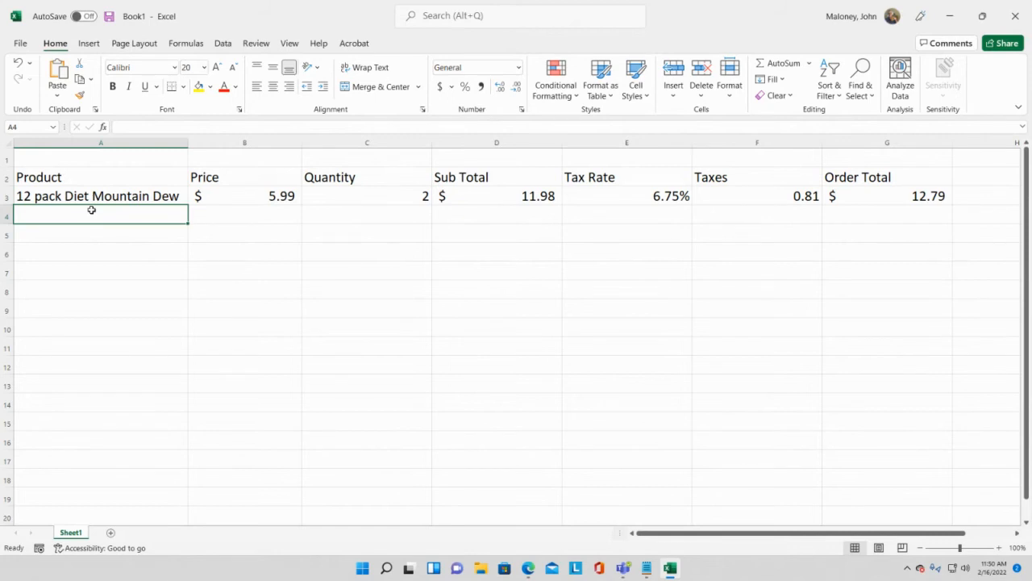
type("Dozen ")
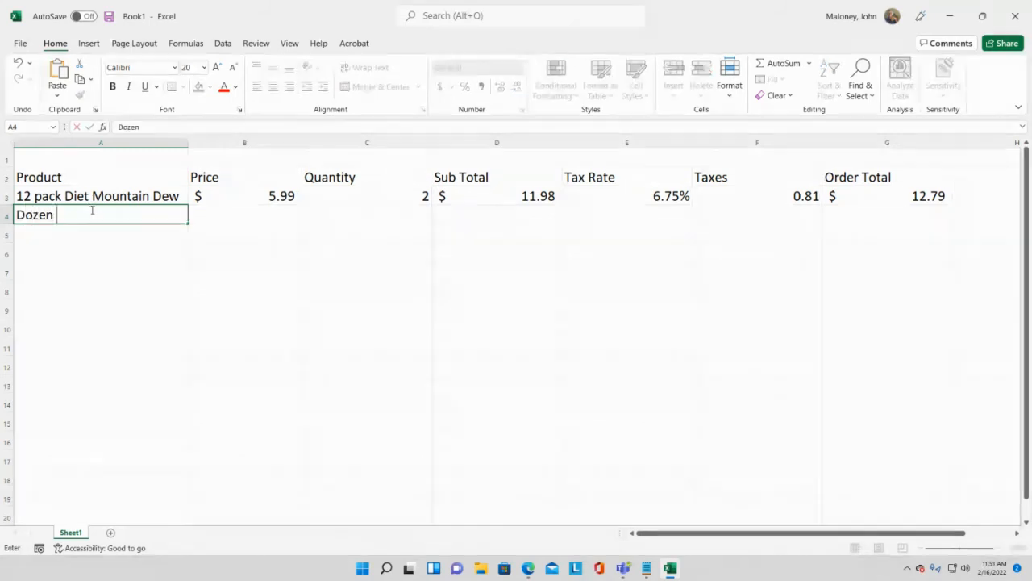
type("Eggs")
key("Tab")
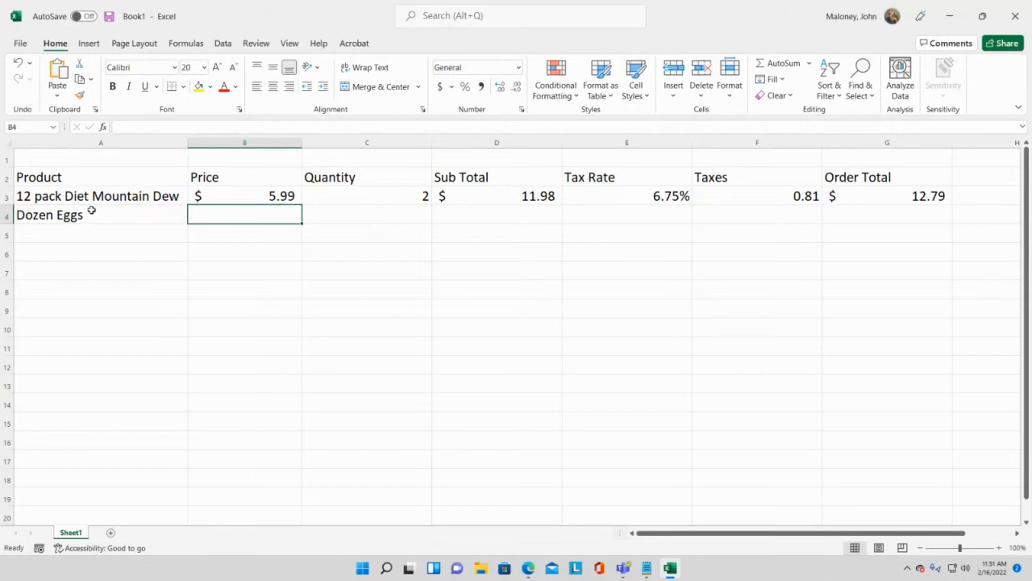
type("2.88")
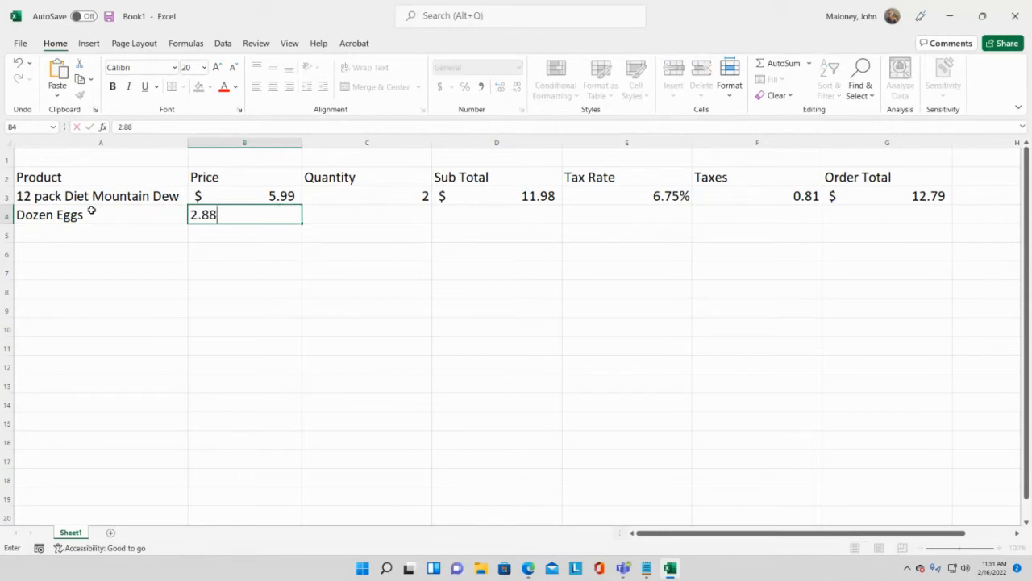
key("Return")
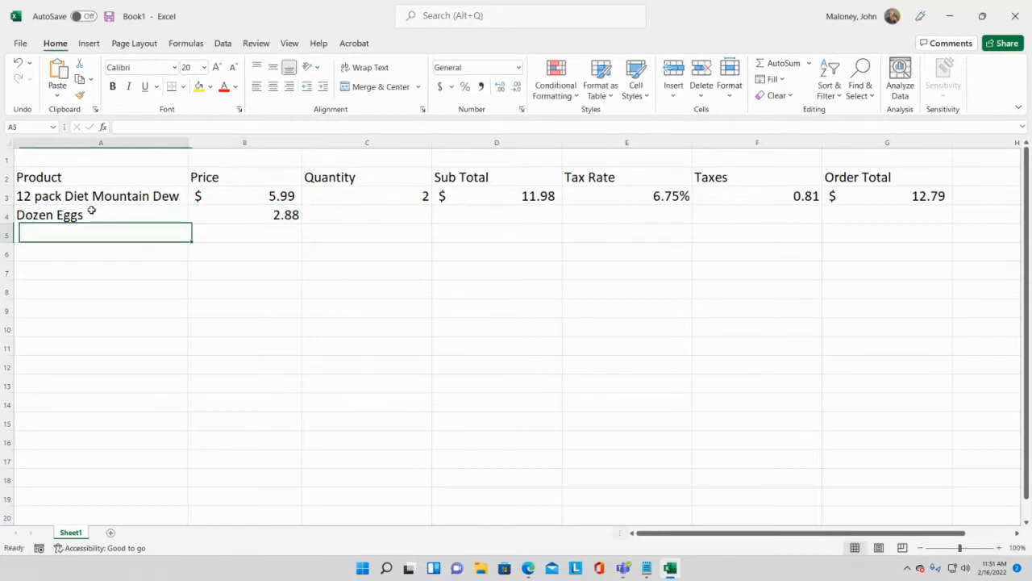
key("Up")
key("Right")
key("Right")
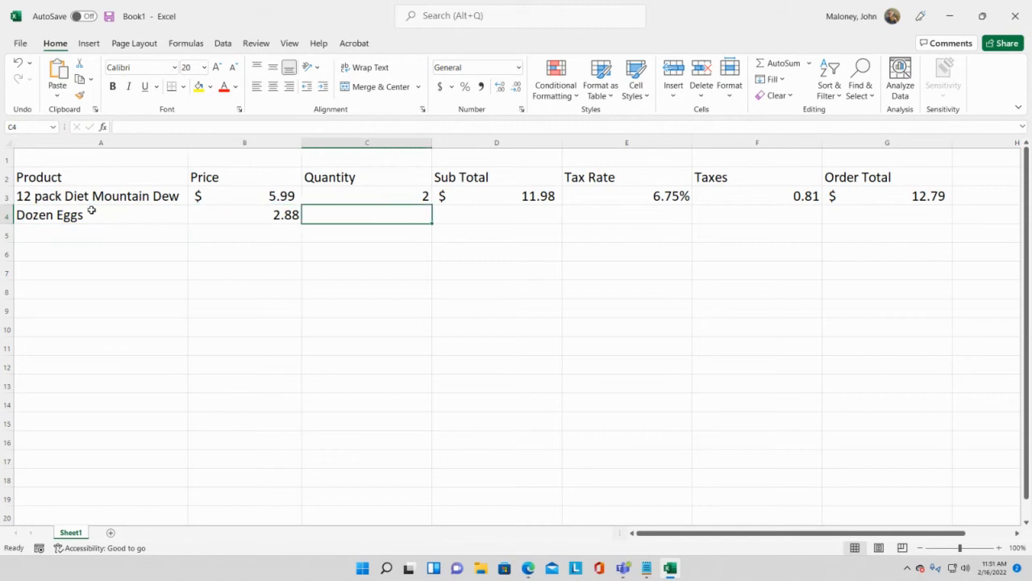
type("3")
key("Return")
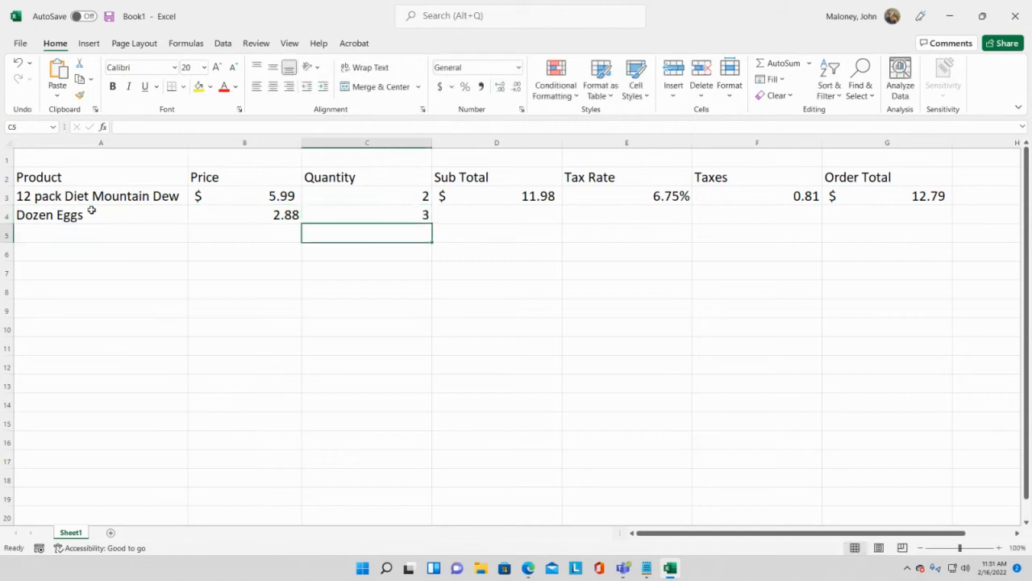
Examine the Dozen Eggs price and quantity and the Sub Total formula in D3
key("Up")
key("Right")
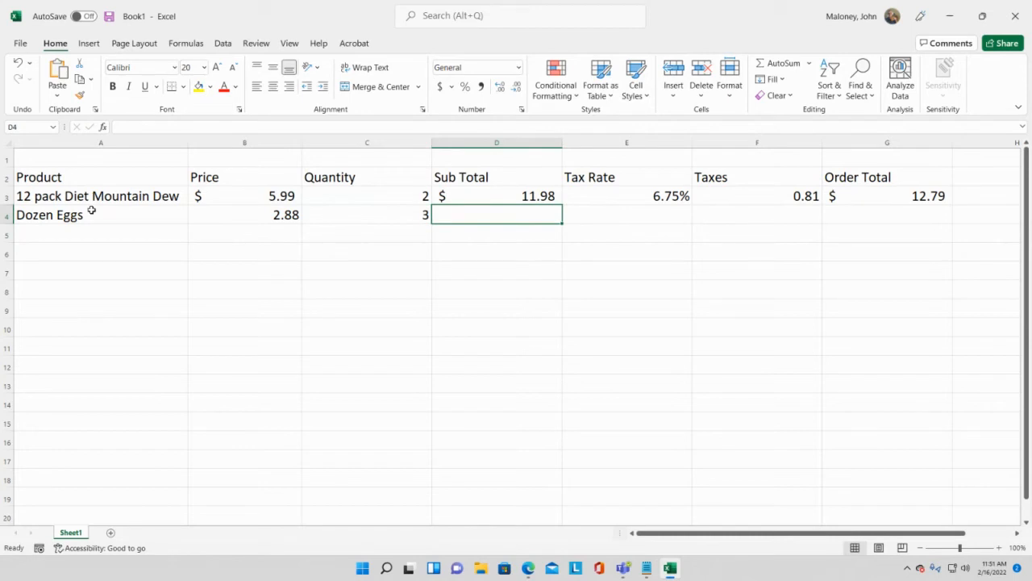
left_click(277, 215)
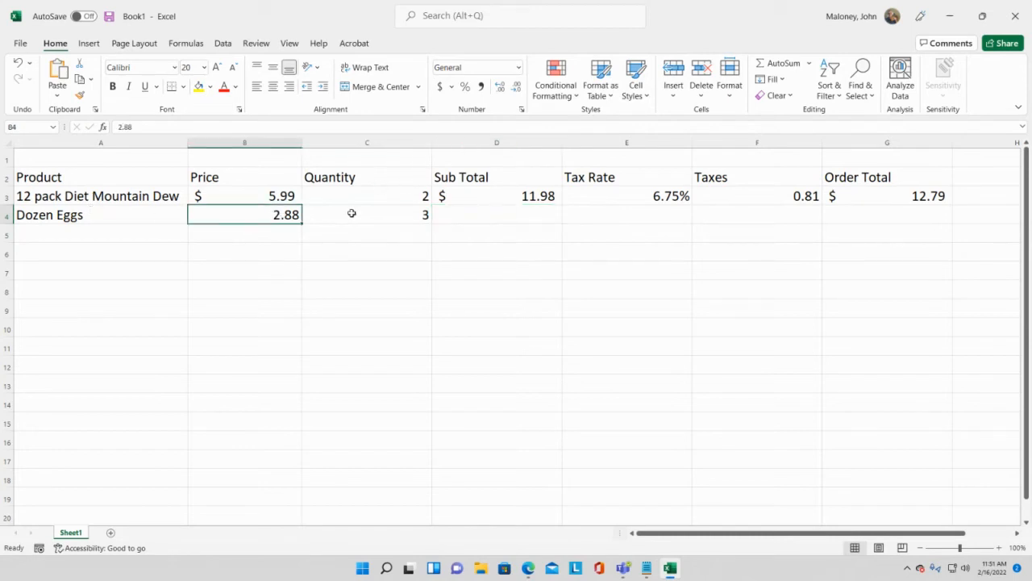
left_click(421, 211)
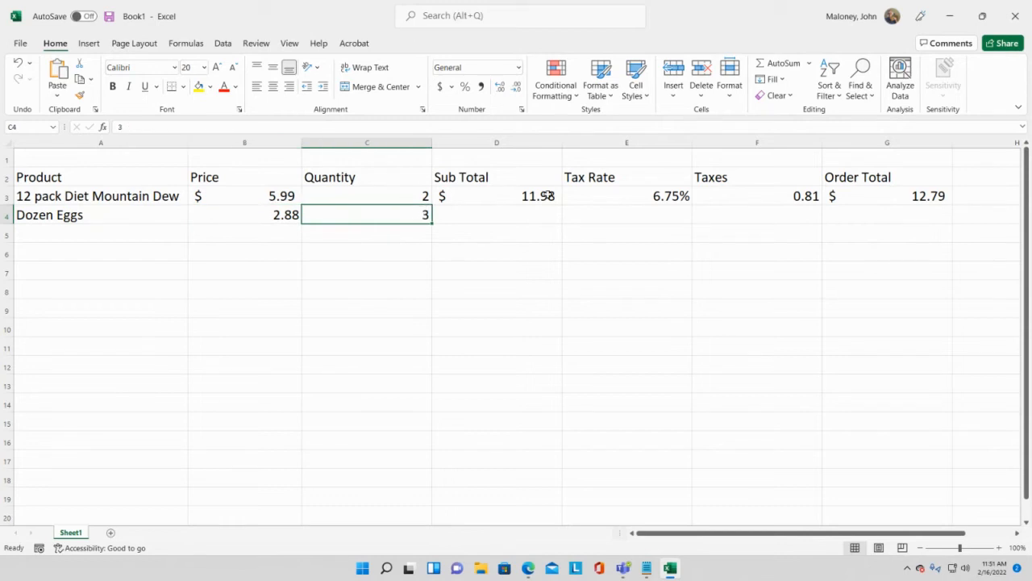
left_click(548, 195)
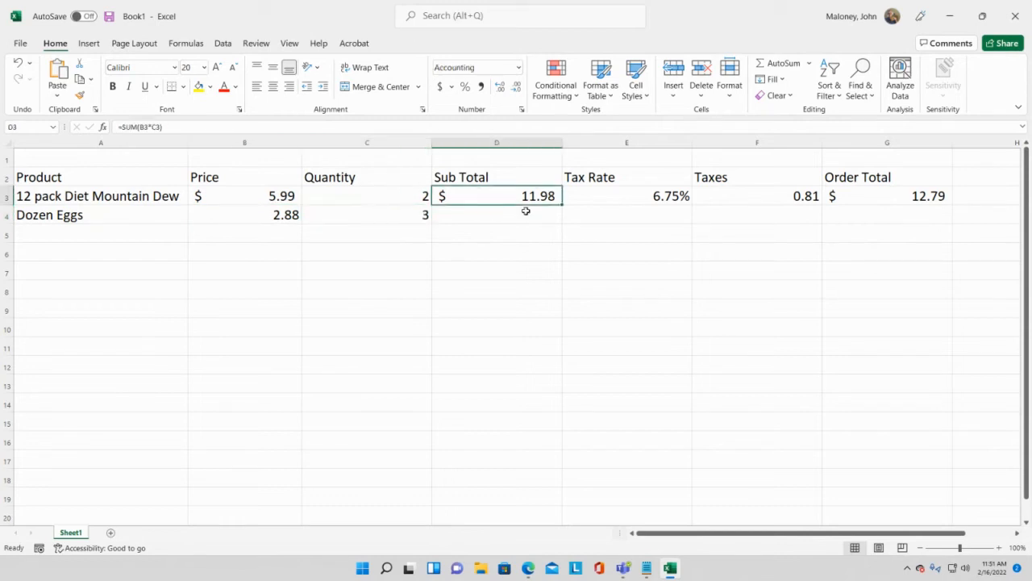
left_click(525, 214)
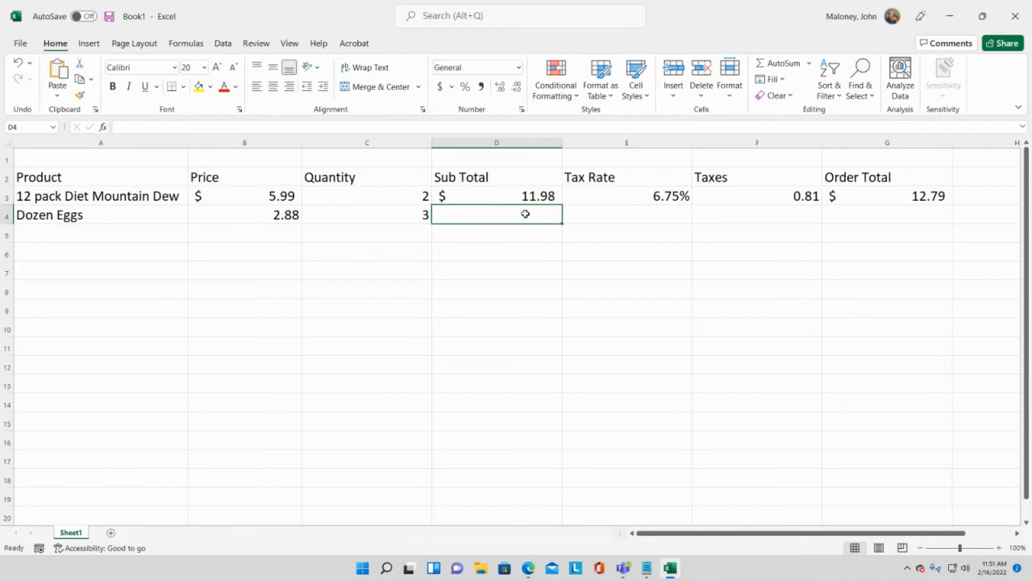
Copy the 6.75% Tax Rate from E3 down to the Dozen Eggs row in E4
left_click(629, 213)
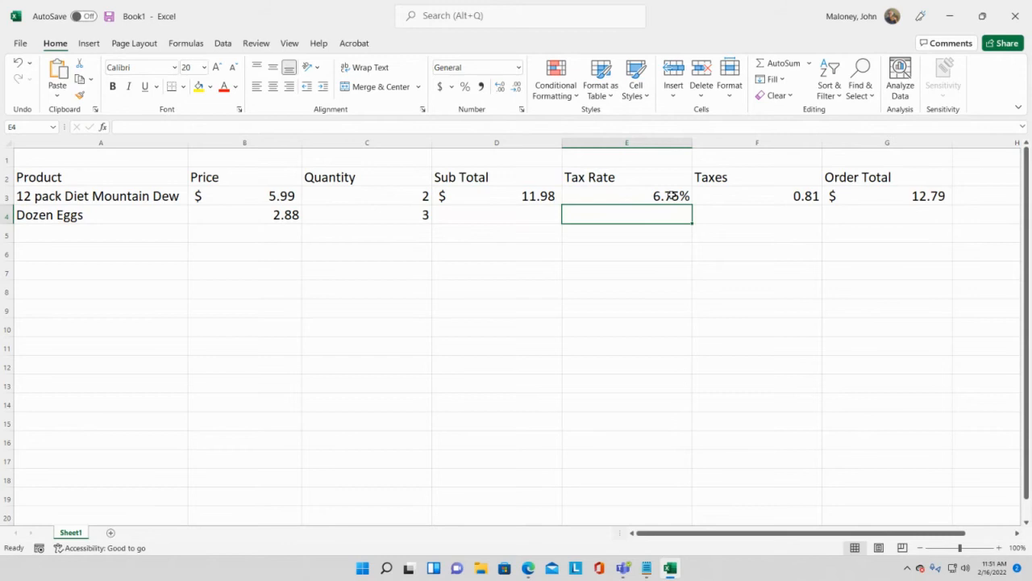
left_click(670, 195)
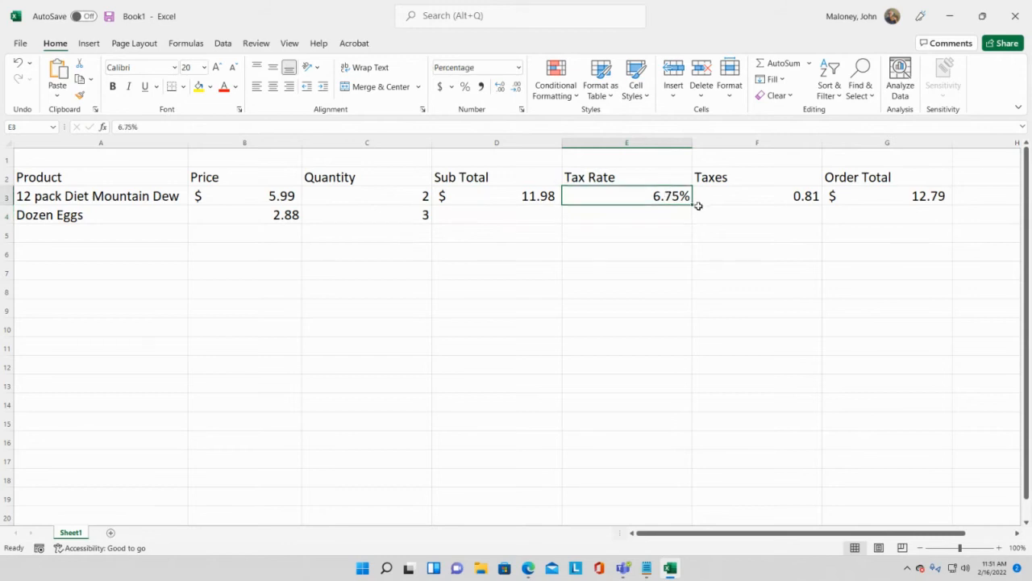
left_click_drag(692, 205, 692, 204)
left_click_drag(691, 205, 690, 219)
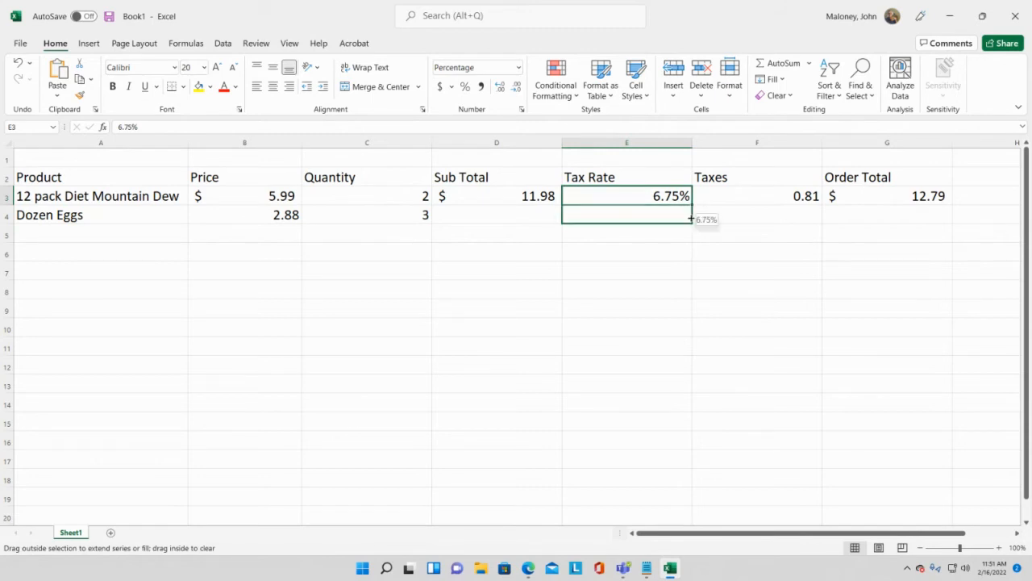
left_click_drag(690, 219, 691, 219)
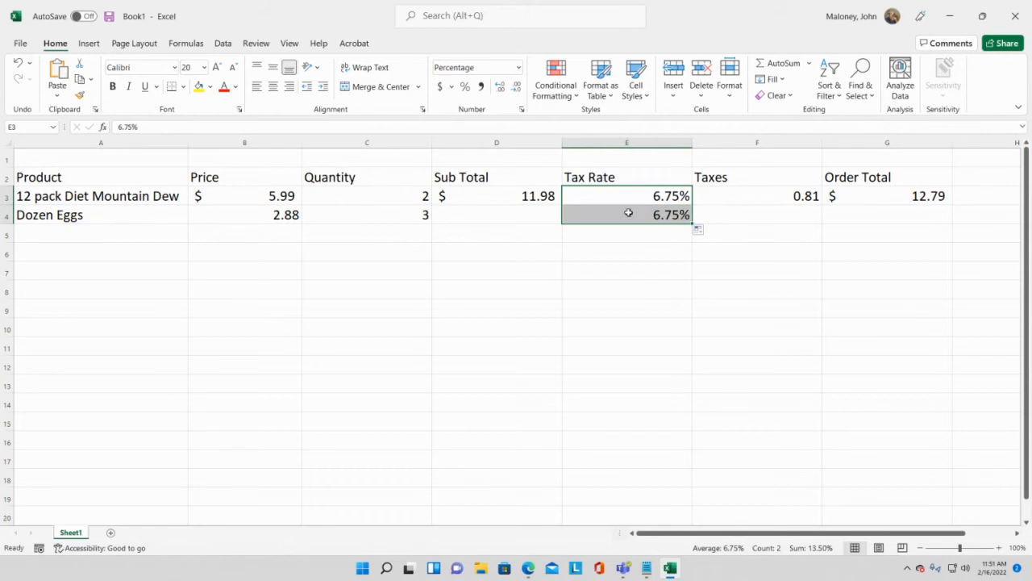
Apply the dollar Accounting format to the Dozen Eggs price in B4
left_click(232, 189)
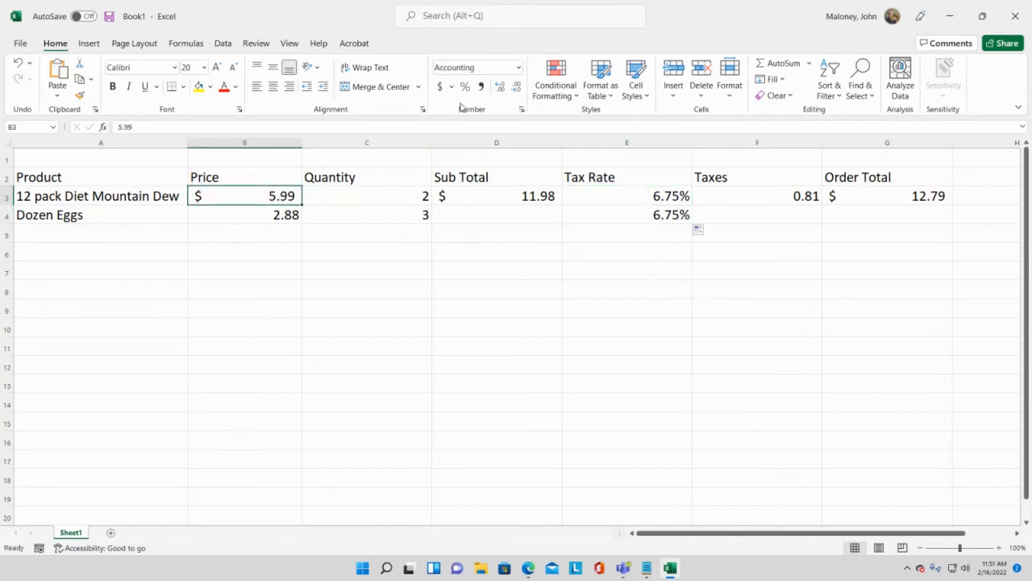
left_click(229, 218)
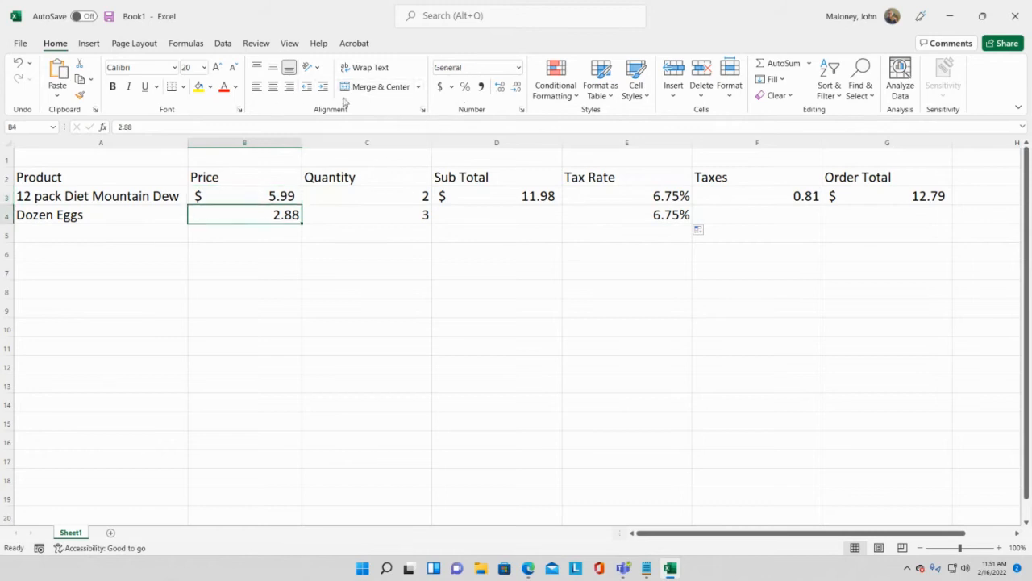
left_click(440, 86)
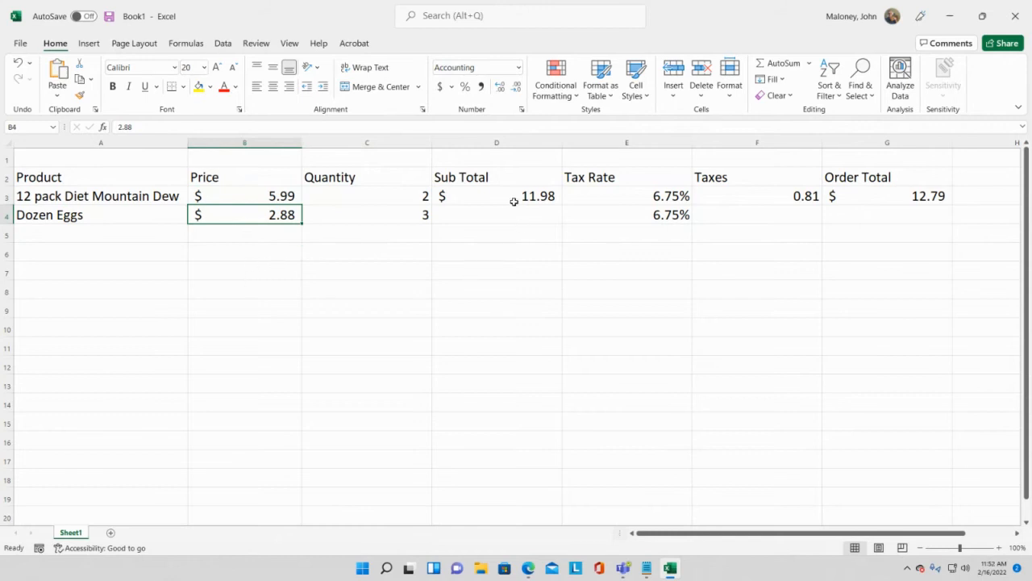
Fill the Sub Total formula from D3 down to D4 for the Dozen Eggs row
left_click_drag(244, 214, 366, 221)
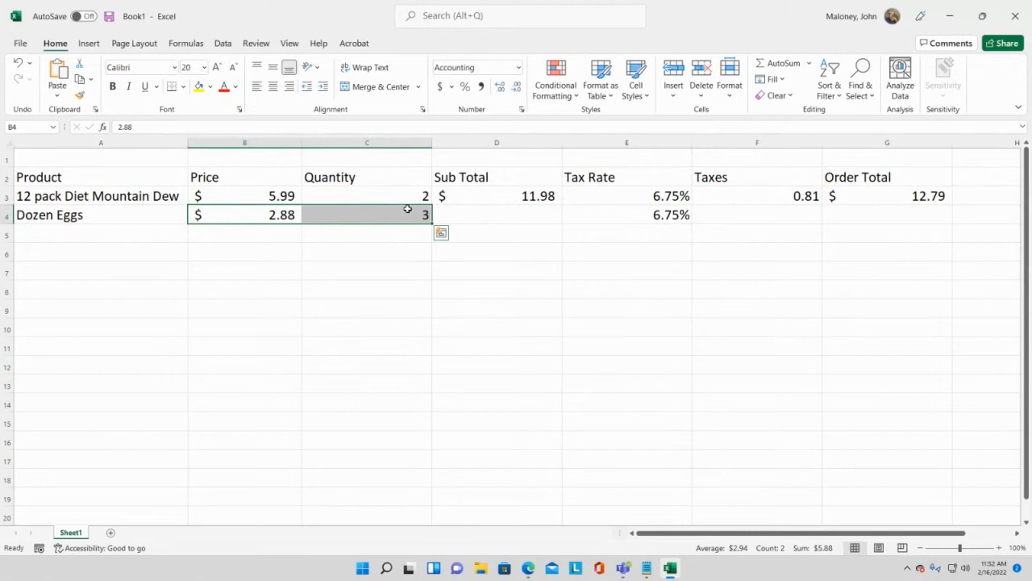
left_click(523, 194)
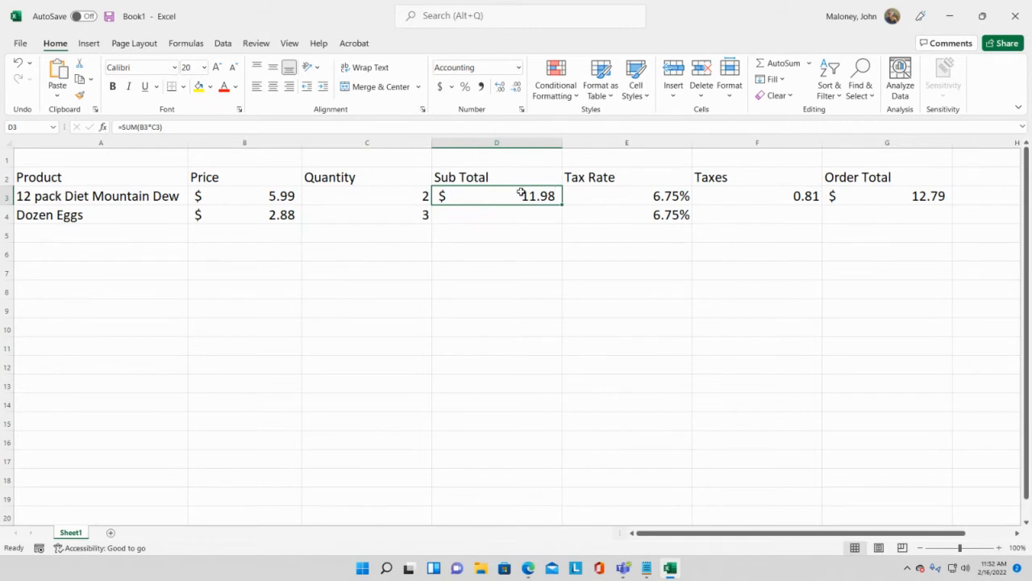
left_click(489, 219)
left_click(507, 196)
left_click(272, 216)
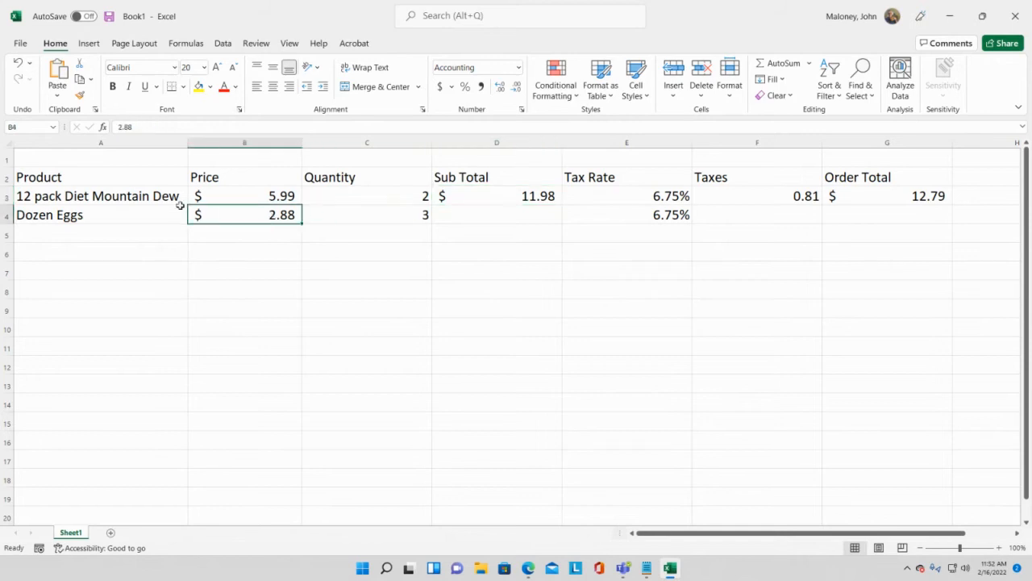
left_click(260, 191)
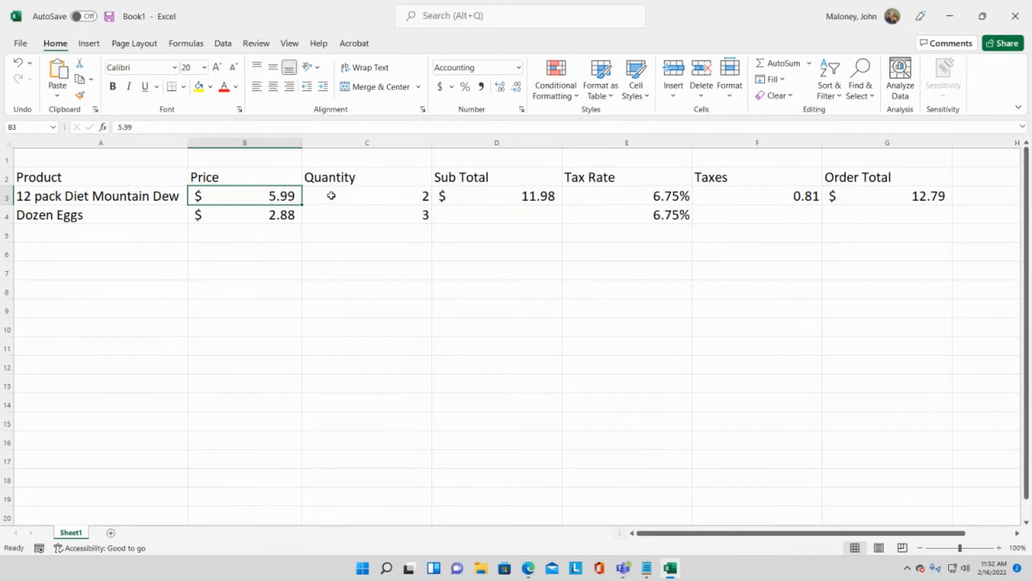
left_click(489, 198)
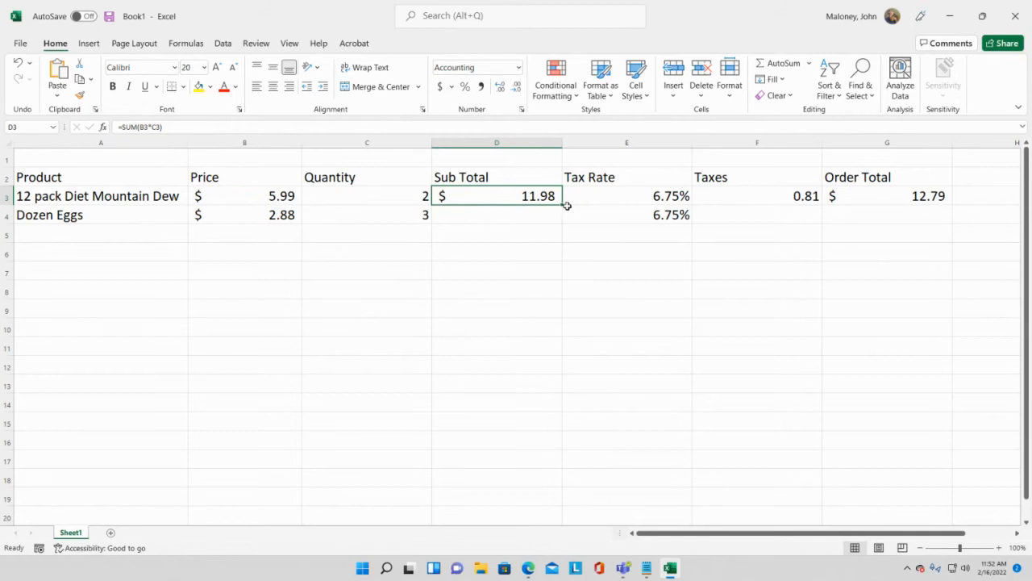
left_click_drag(562, 205, 562, 230)
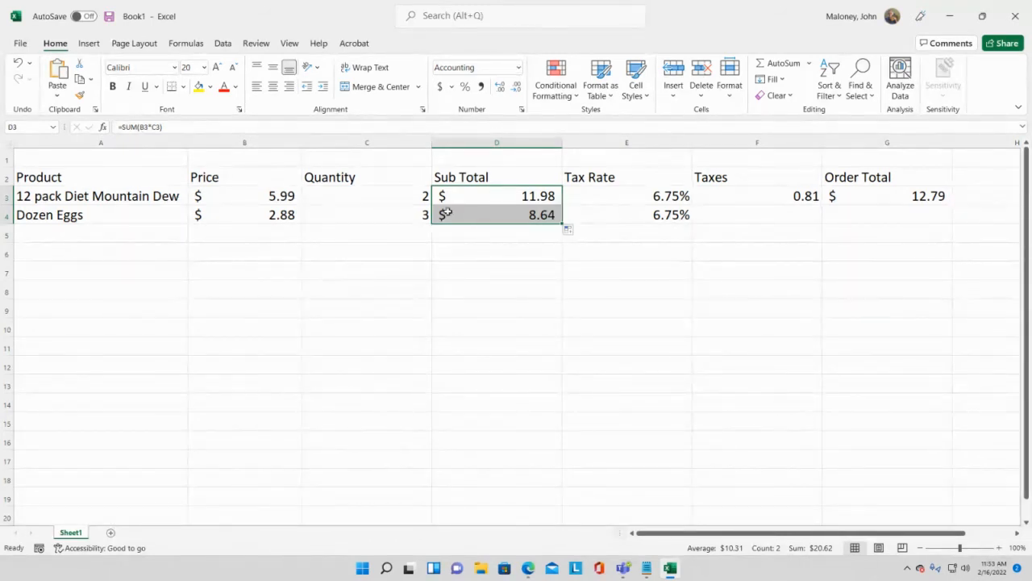
Check the copied Sub Total formula in D4 against the Dozen Eggs price and quantity and the formula in D3
left_click(276, 214)
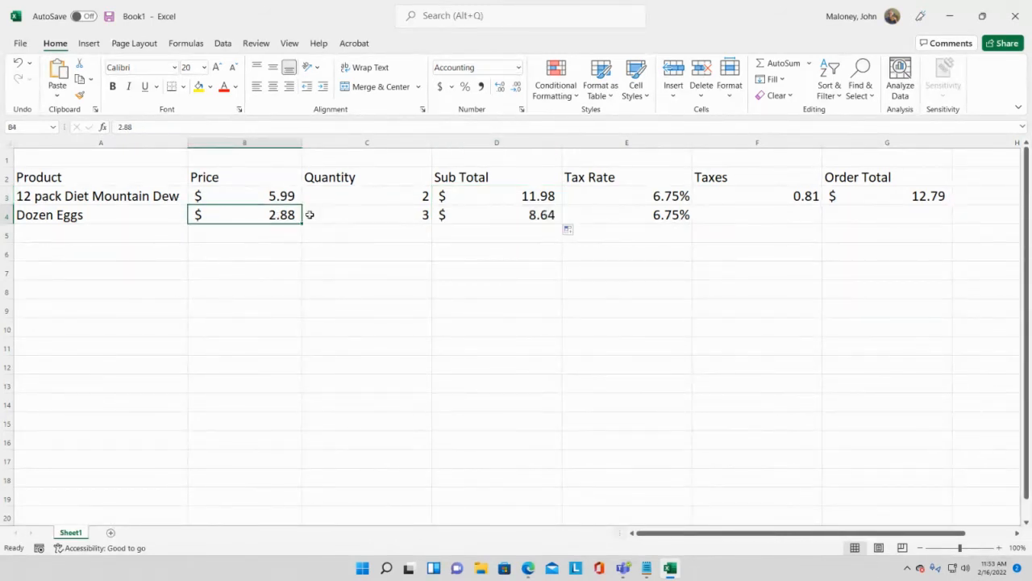
left_click(411, 215)
left_click(538, 214)
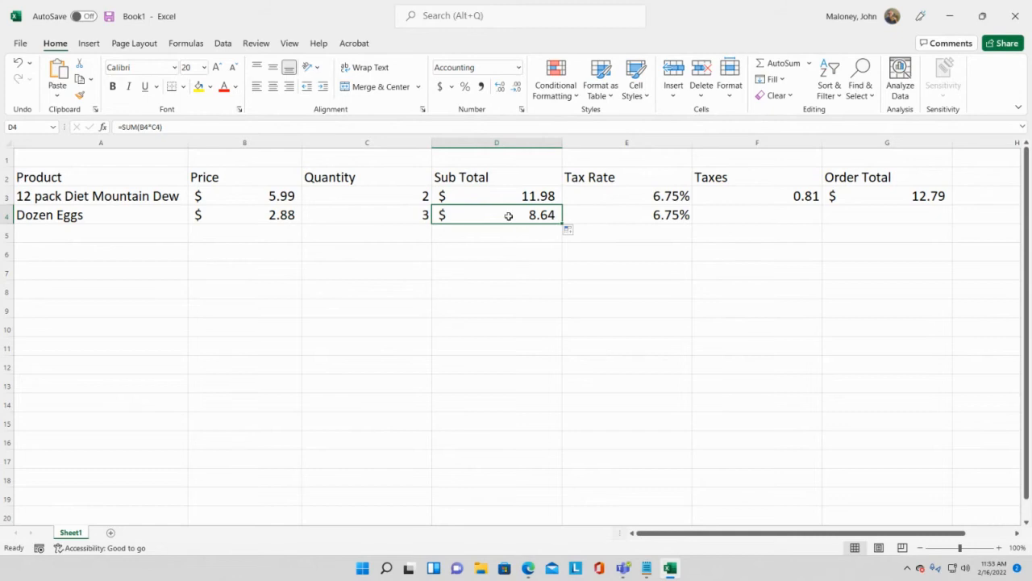
left_click_drag(512, 199, 546, 214)
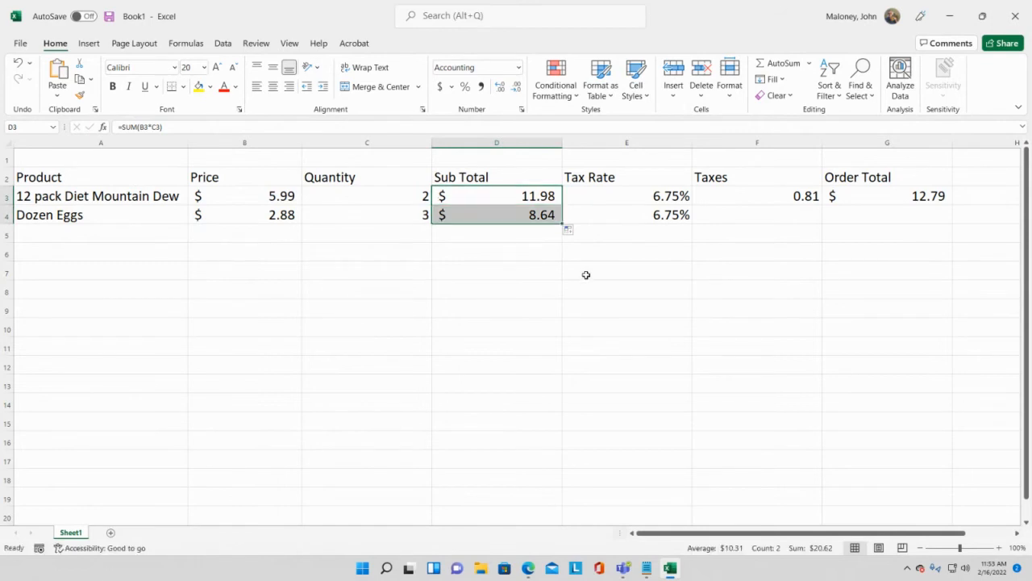
Fill the Taxes formula from F3 down to F4 for the Dozen Eggs row
left_click(787, 180)
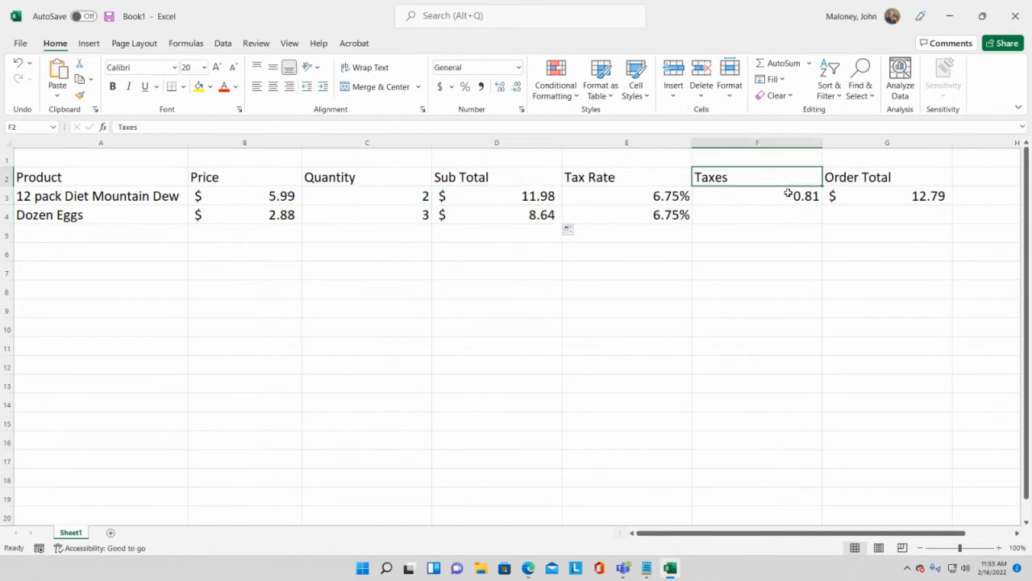
left_click(787, 194)
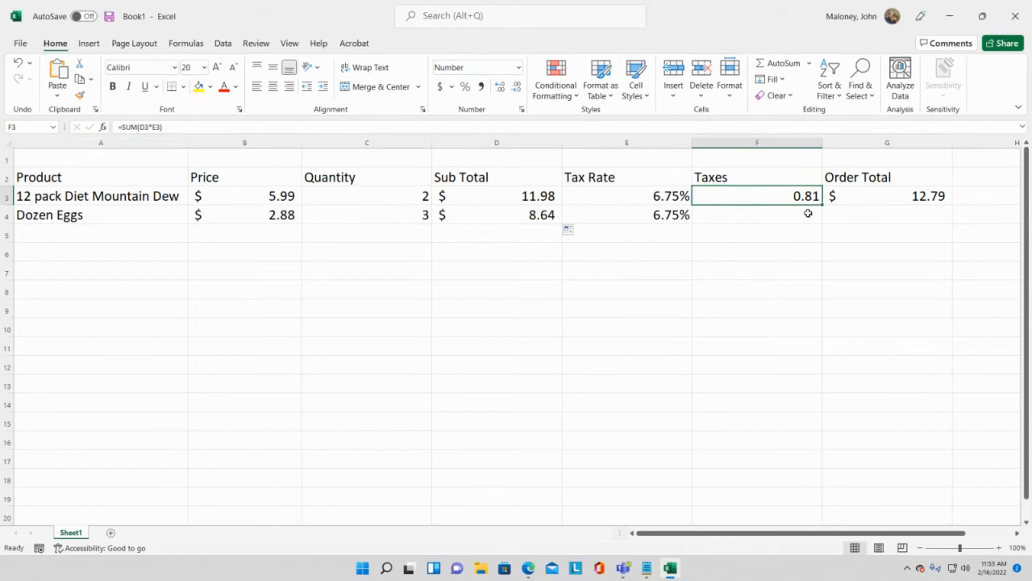
left_click_drag(822, 204, 823, 224)
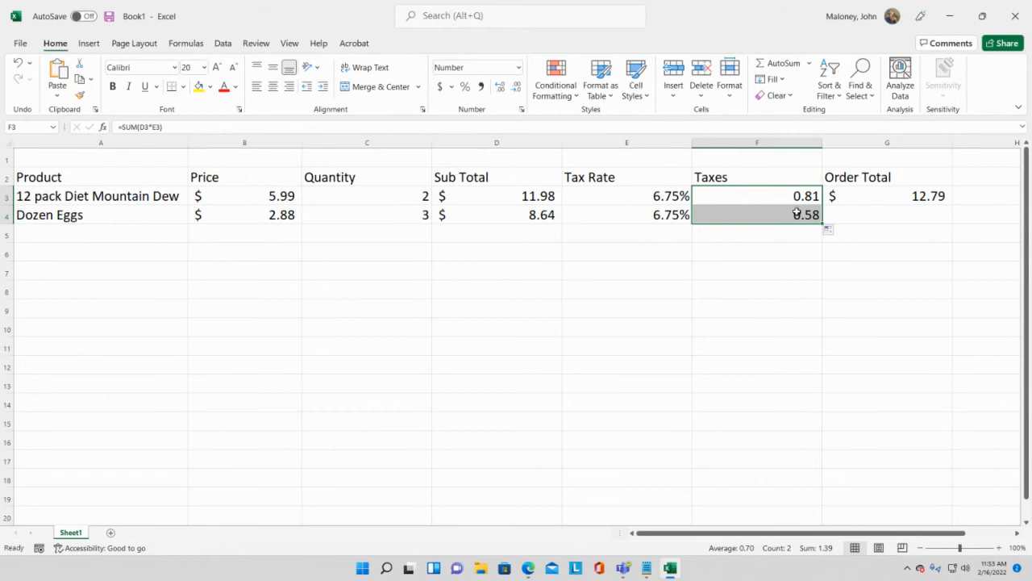
Check the copied Taxes formula in F4 against the Dozen Eggs Sub Total and Tax Rate cells it references
left_click(797, 213)
left_click(518, 215)
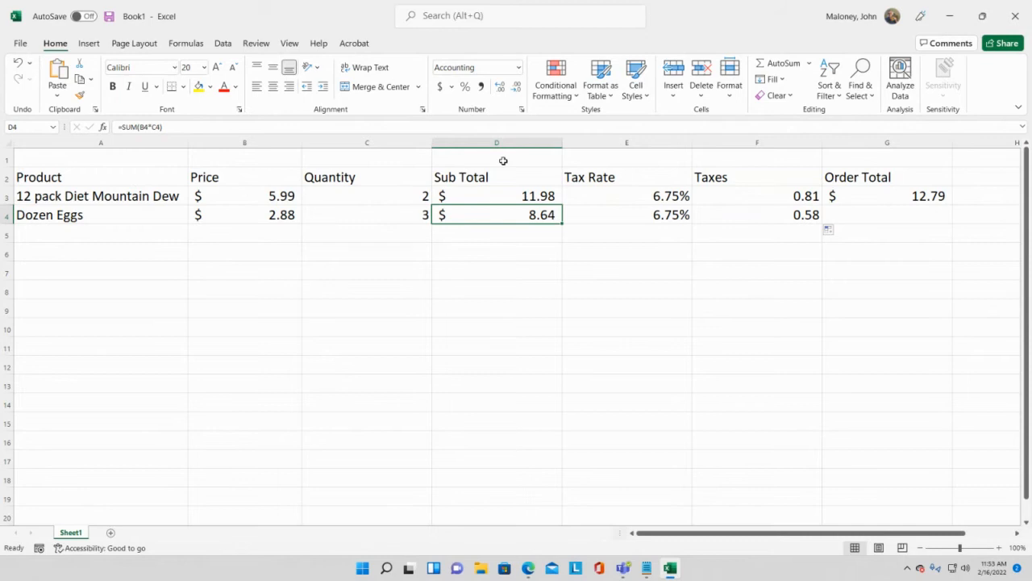
left_click(593, 217)
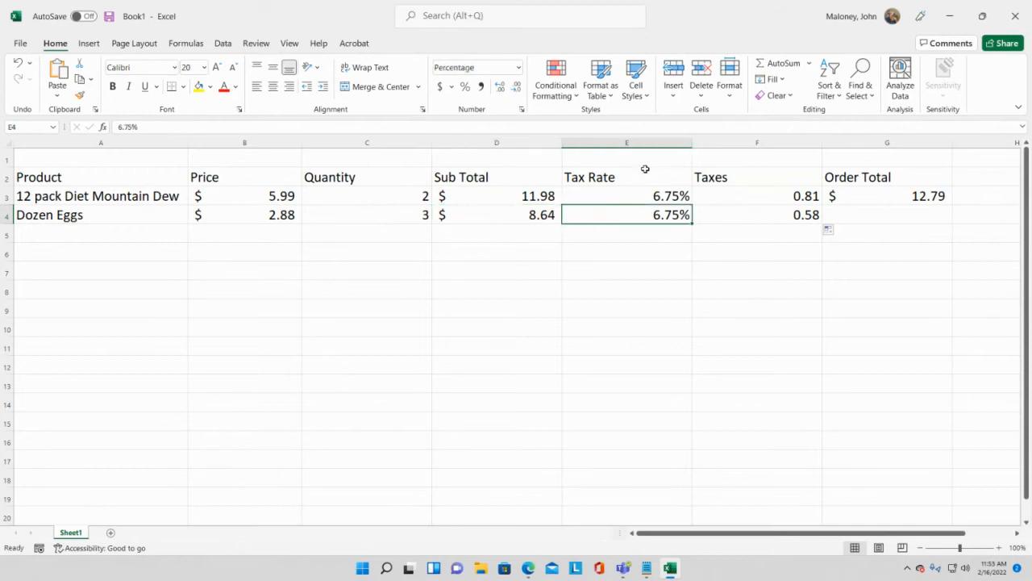
left_click(780, 217)
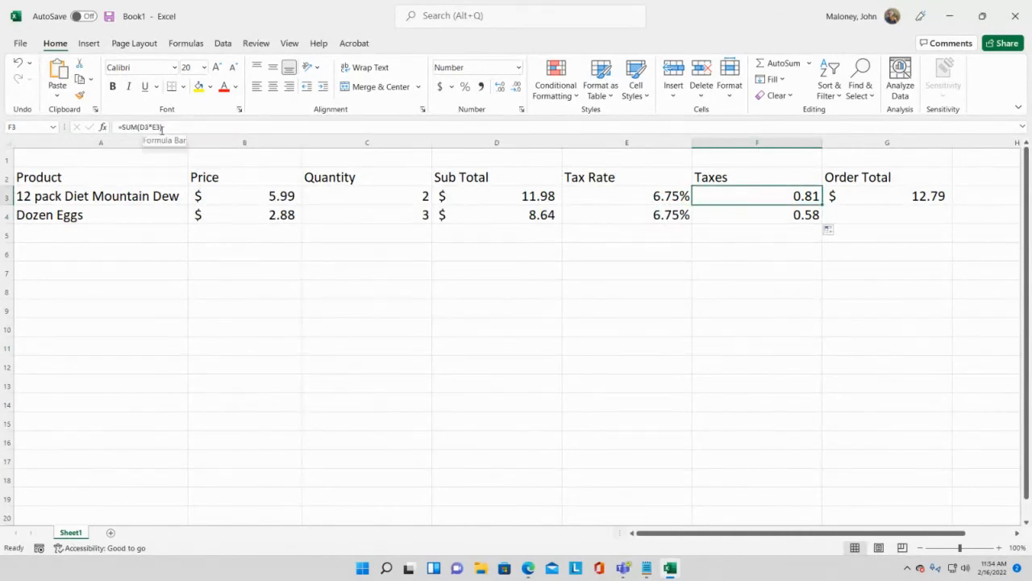
Enter the Dozen Eggs Order Total in G4 with the formula =sum(D4+F4), adding its Sub Total and Taxes
left_click(856, 208)
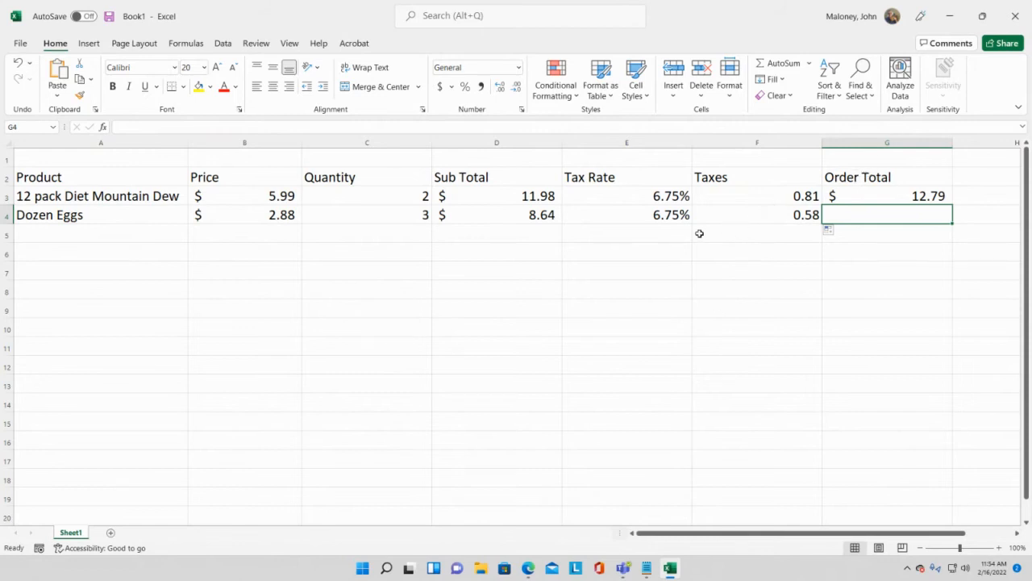
left_click(522, 215)
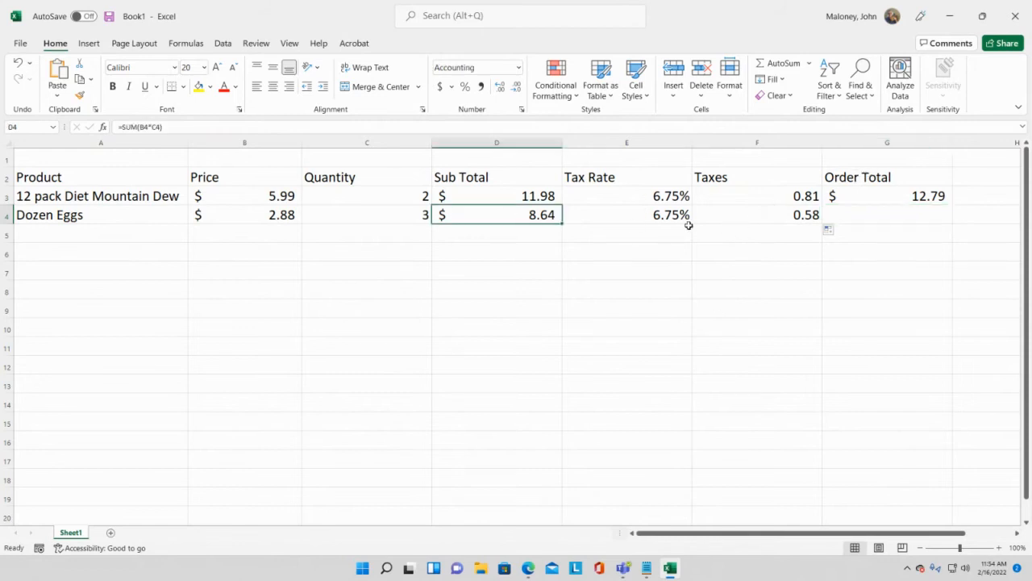
left_click(785, 216)
left_click(898, 195)
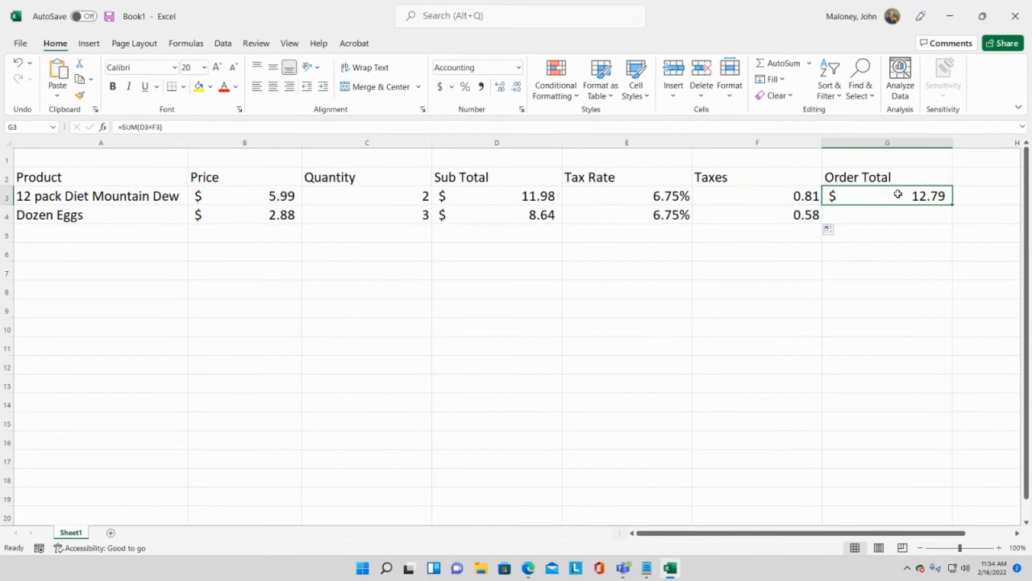
left_click(868, 214)
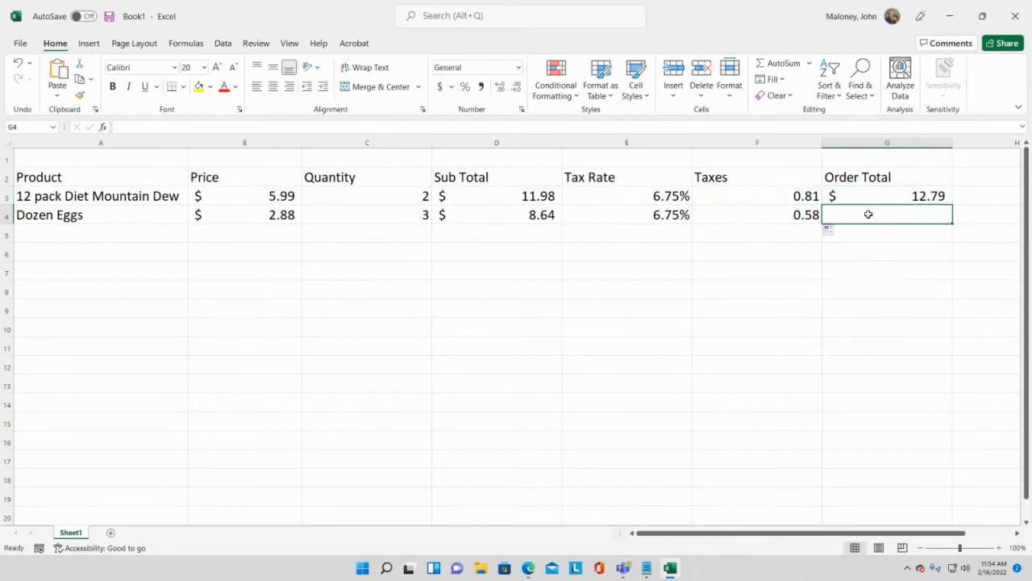
type("=sum(")
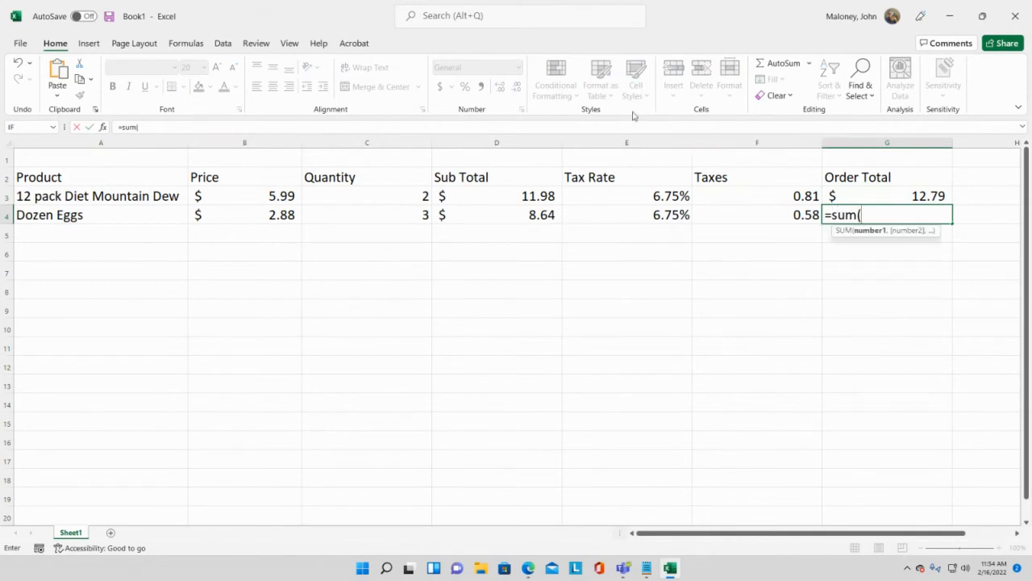
left_click(539, 215)
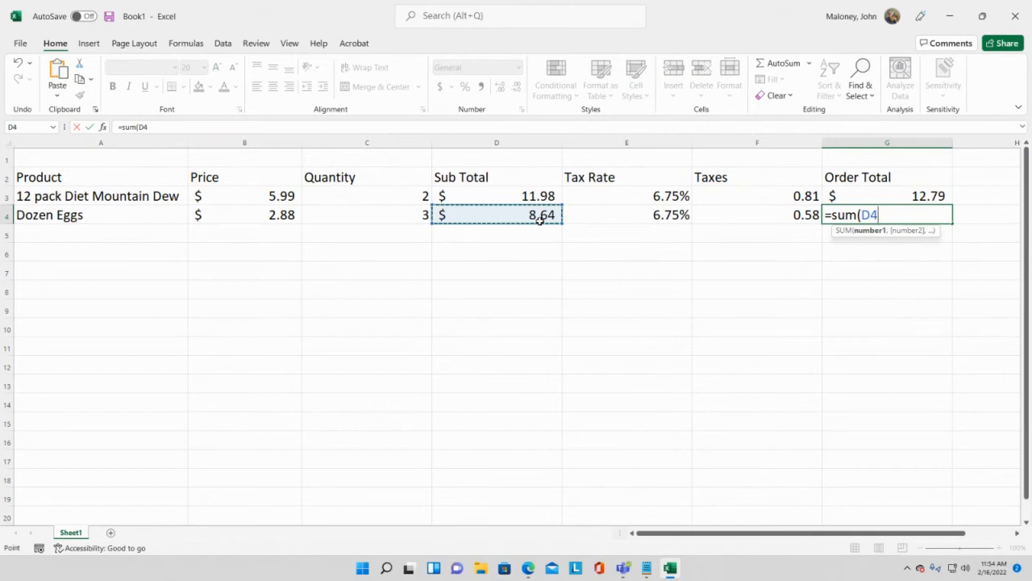
type("+")
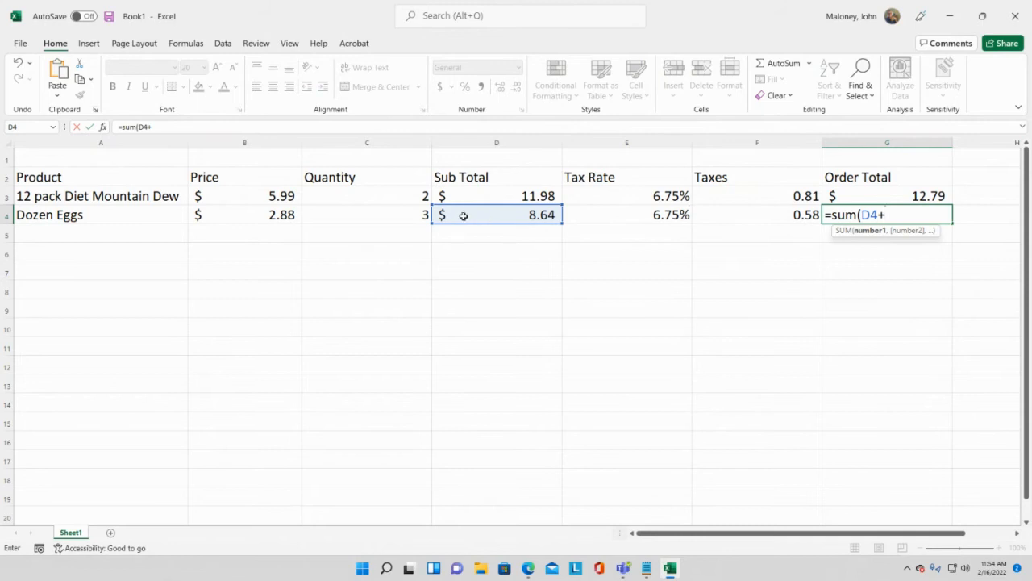
left_click(792, 218)
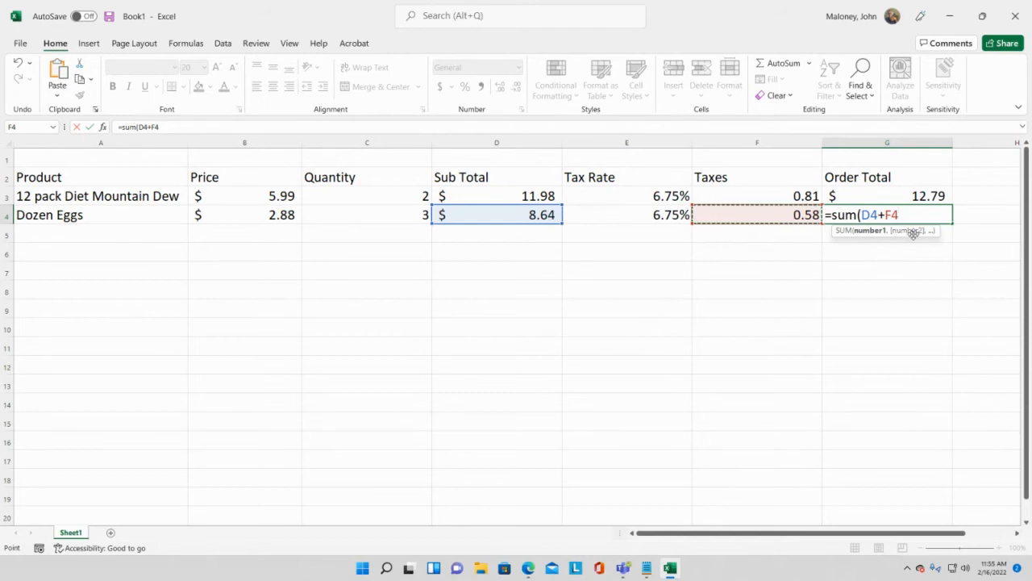
type(")")
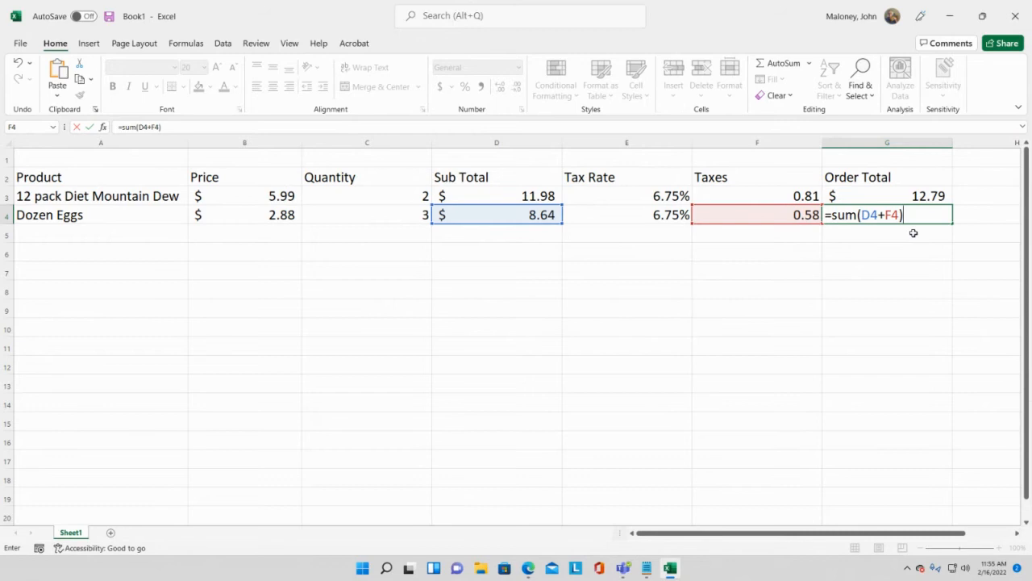
key("Return")
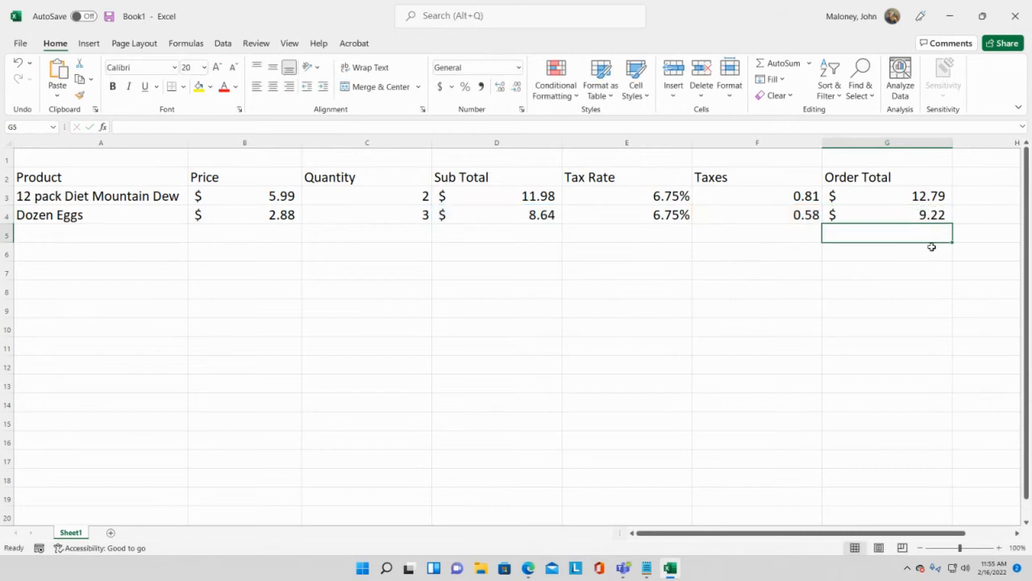
Check the Order Total formula in G4 against the Dozen Eggs Sub Total and Taxes cells it adds
left_click(556, 214)
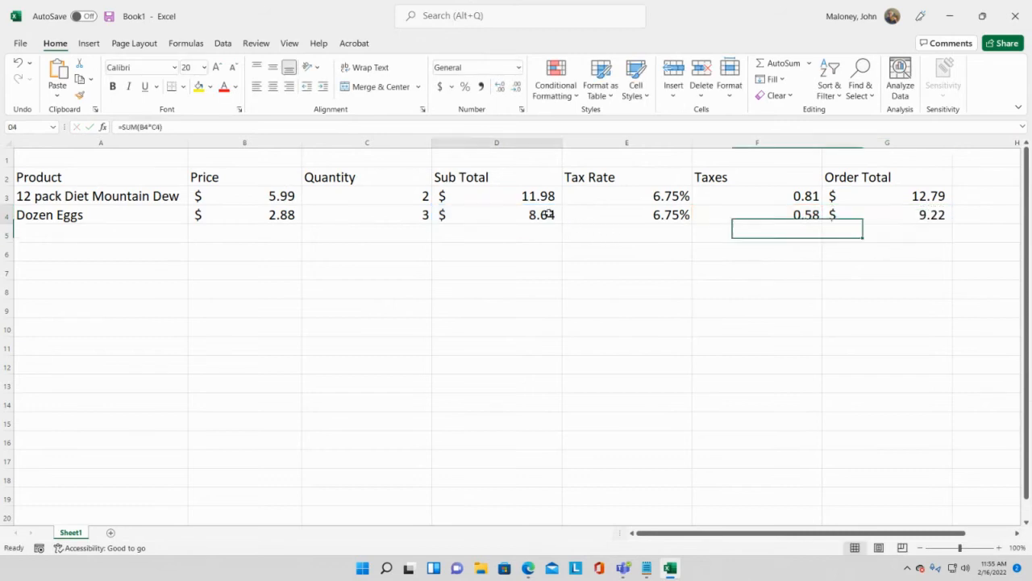
left_click(777, 213)
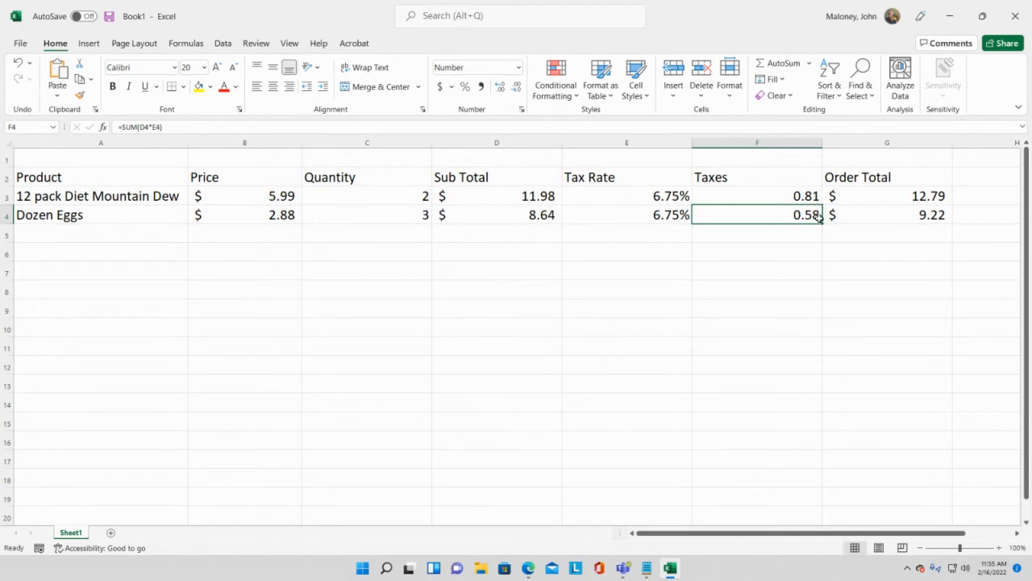
left_click(921, 213)
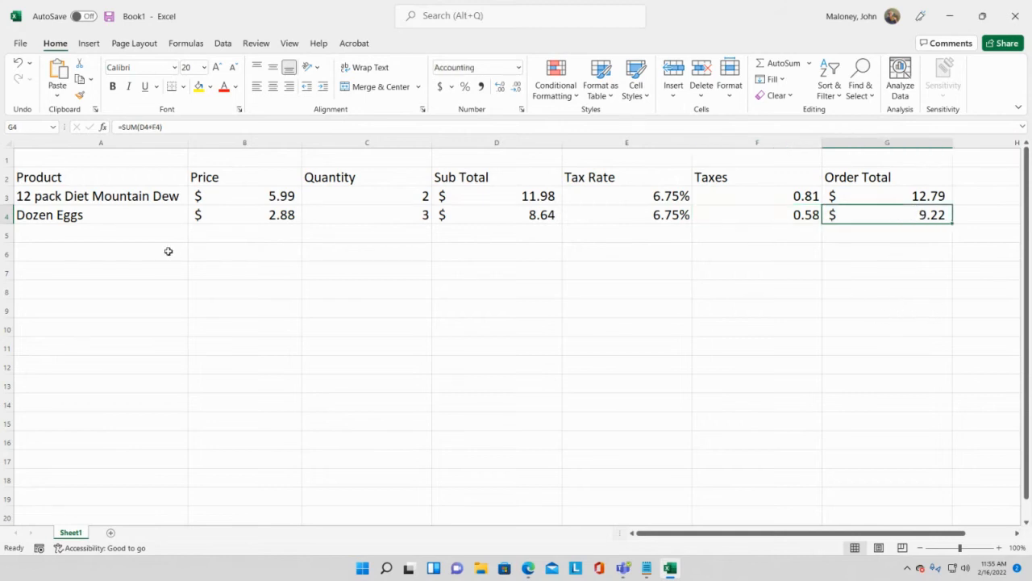
Add Canadian Salmon Steak as a product in row 5 with a price of 6.99 and a quantity of 4
left_click(101, 234)
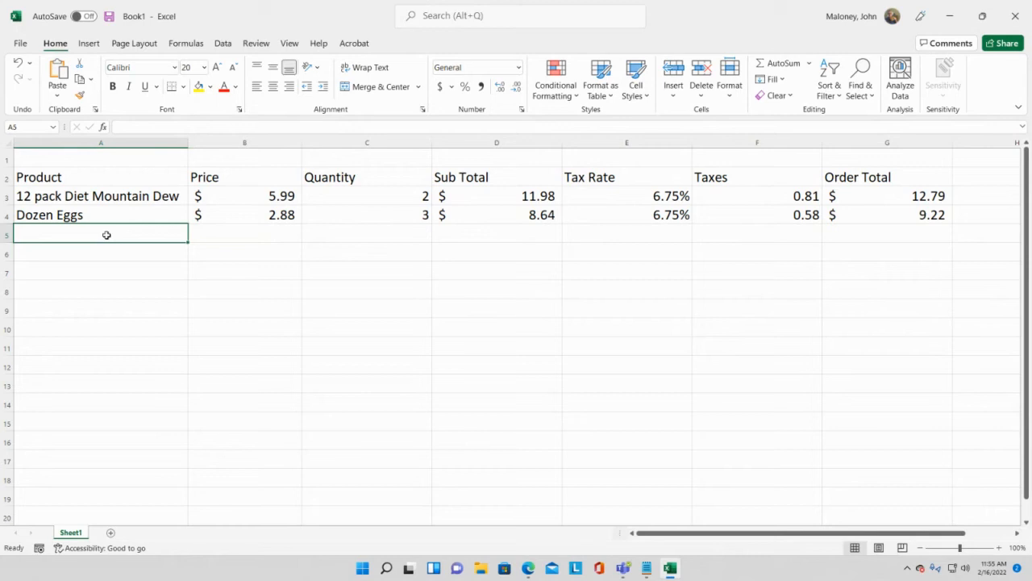
type("Cana")
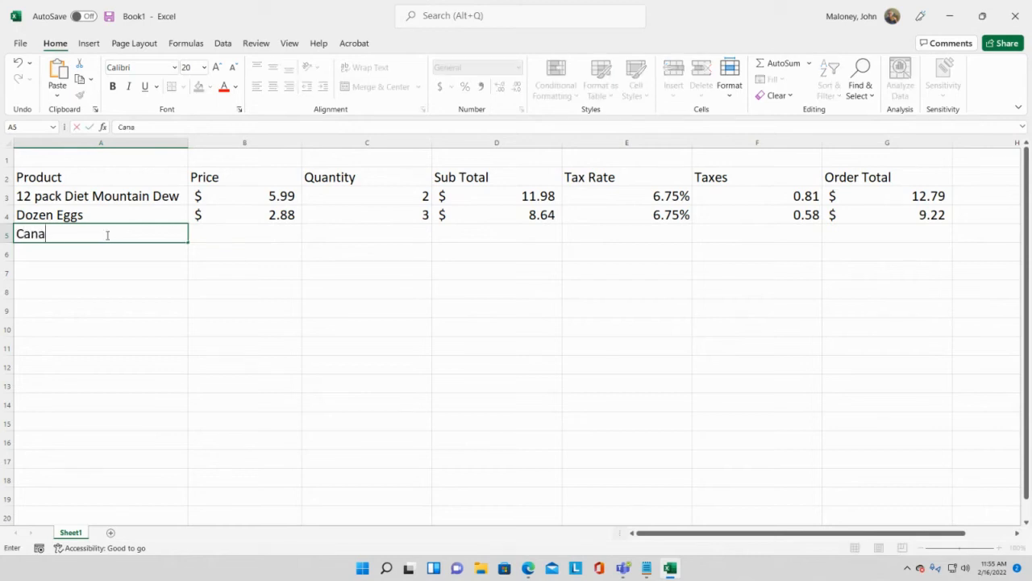
type("dian Salmon Steak")
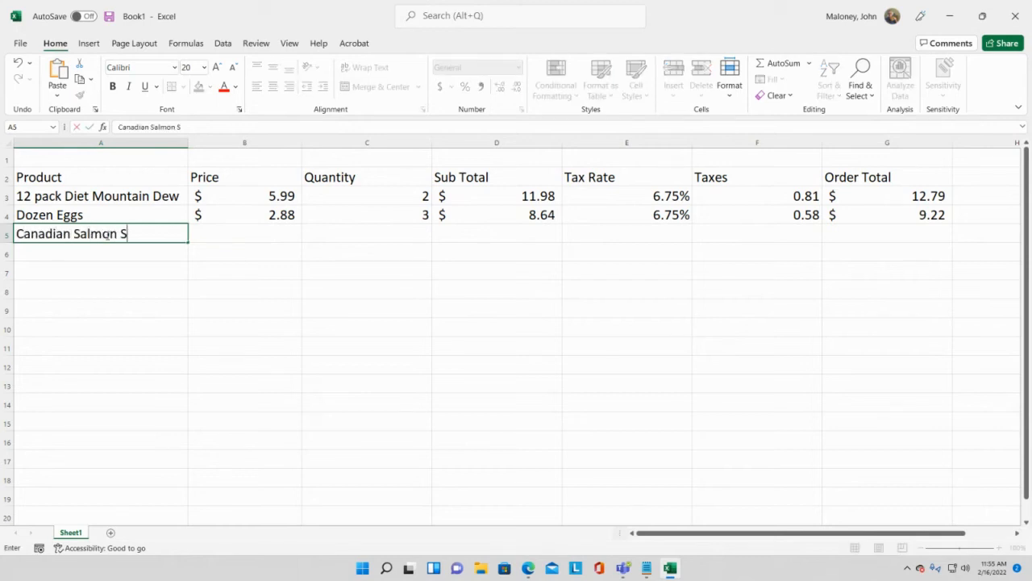
key("ctrl+Return")
key("Tab")
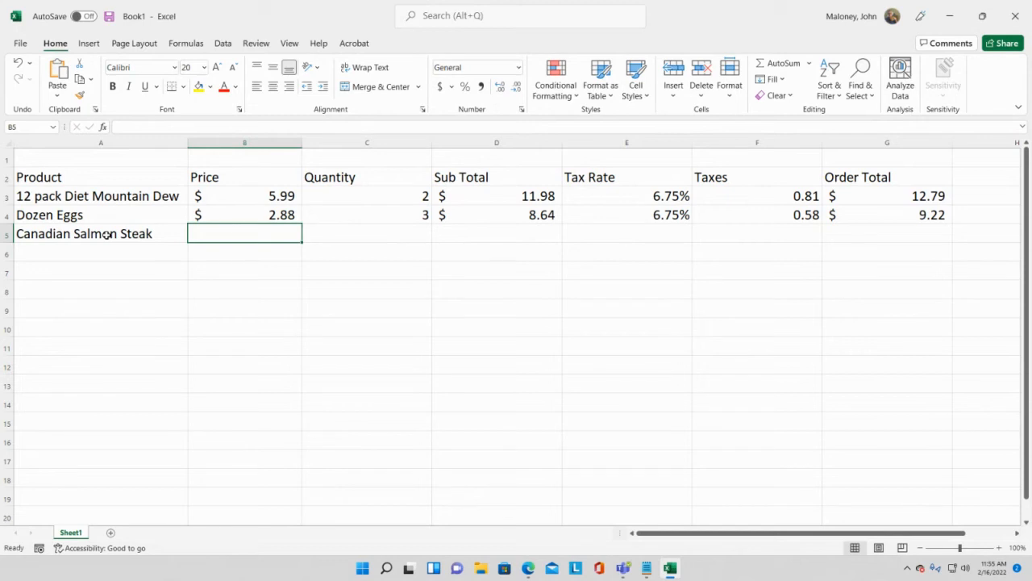
type("6.99")
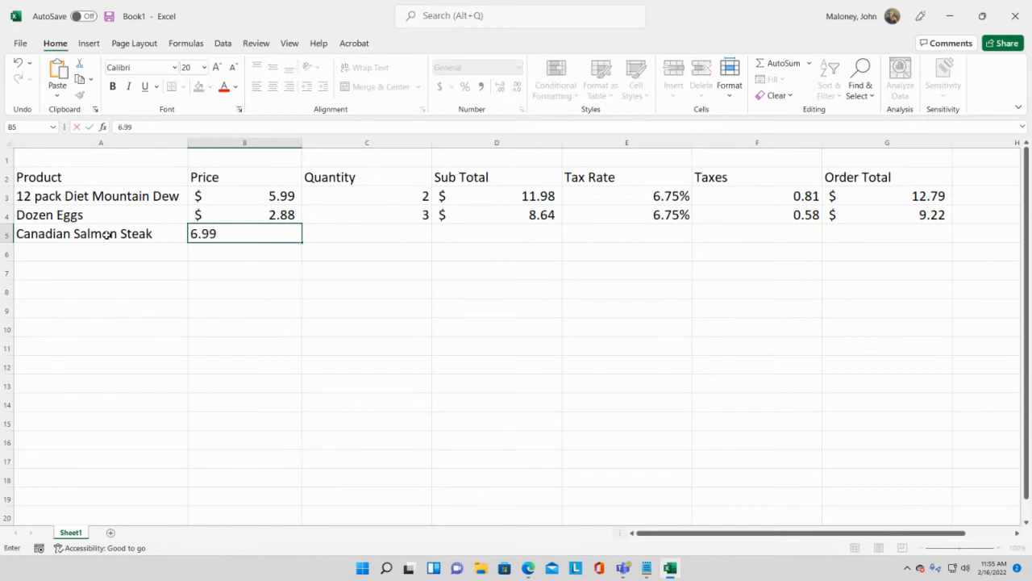
key("Tab")
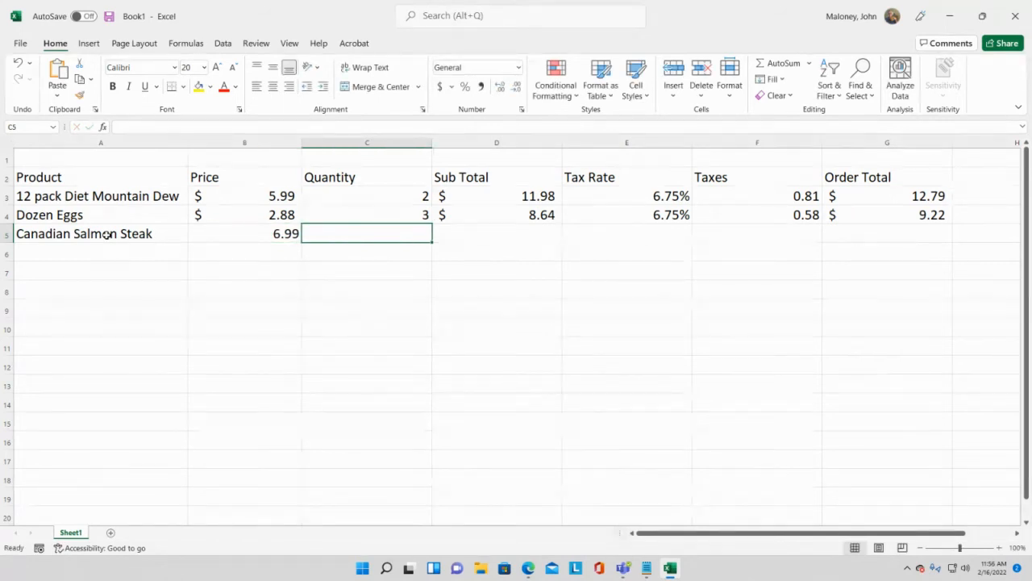
type("4")
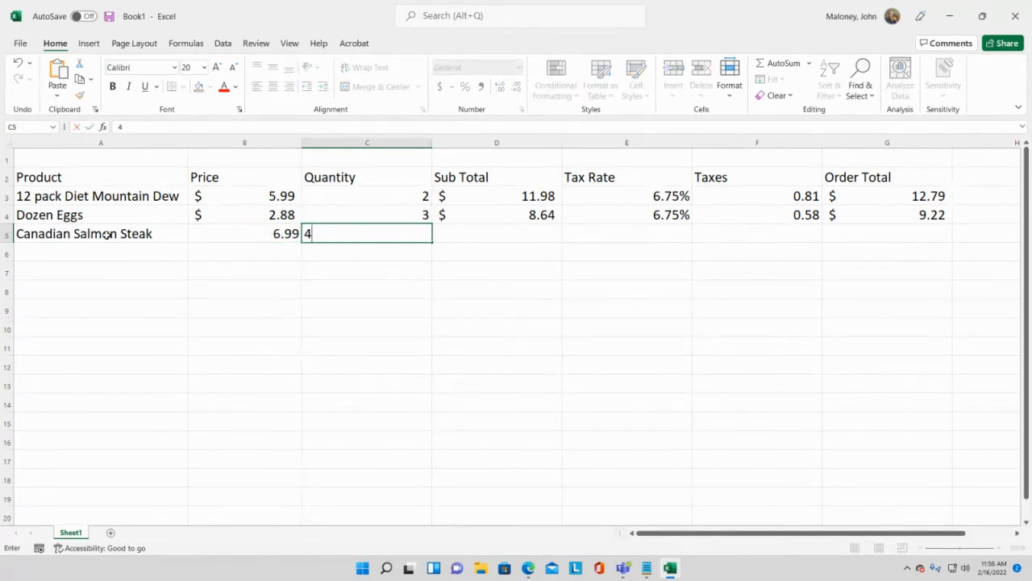
key("Tab")
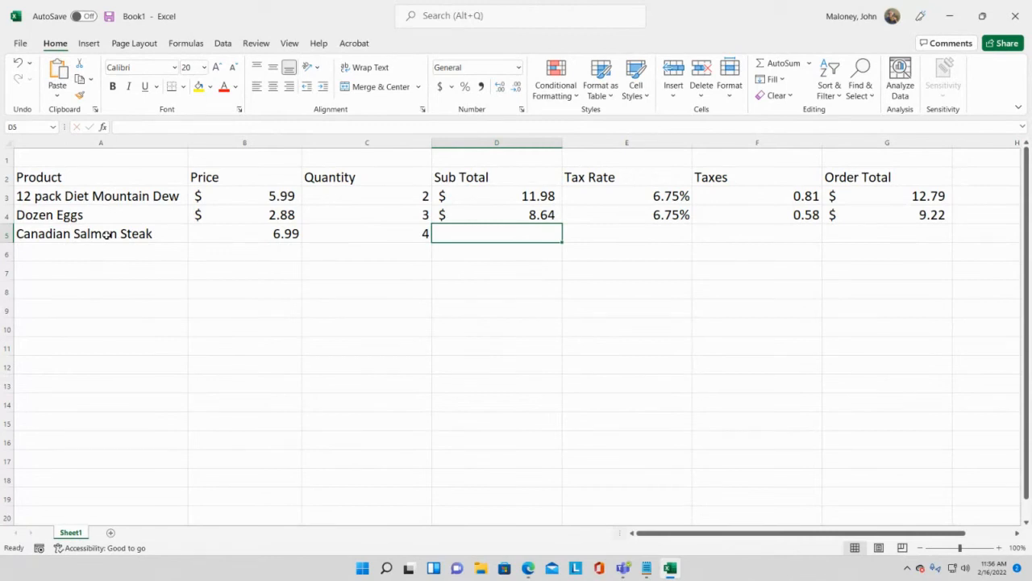
Fill the Sub Total formula from D4 down to D5 for the Canadian Salmon Steak row
left_click(538, 215)
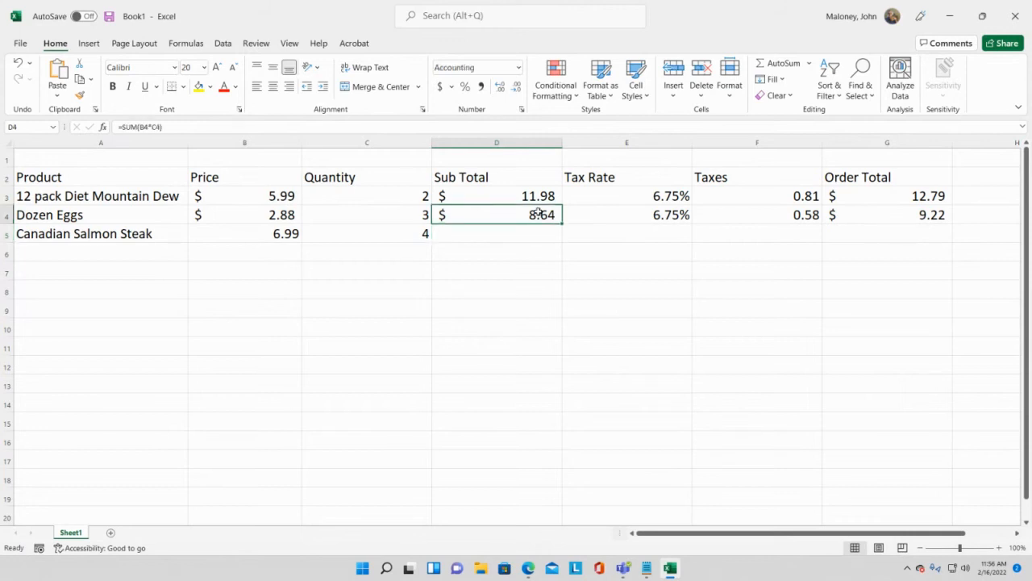
left_click(273, 231)
left_click(424, 237)
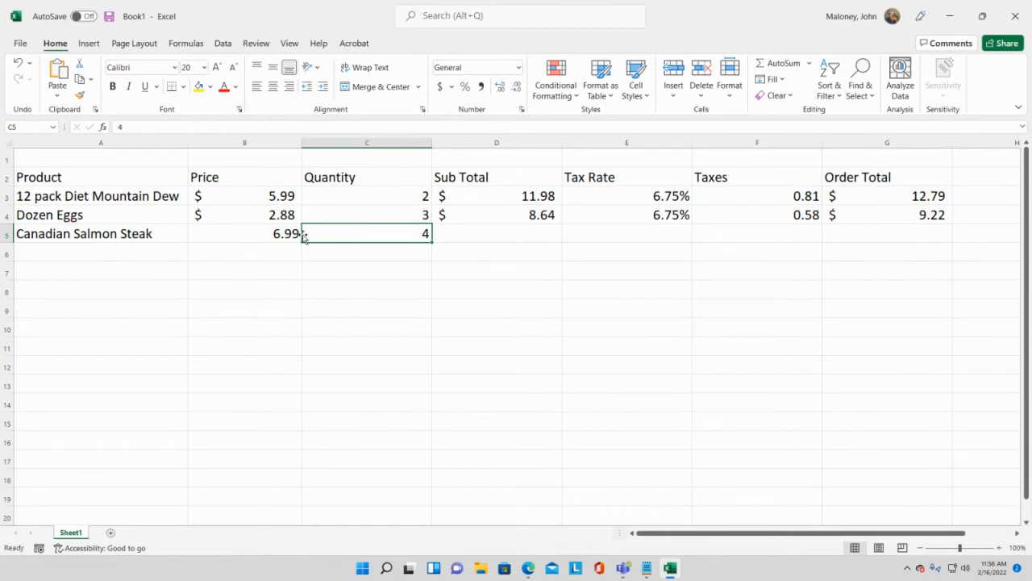
left_click(488, 227)
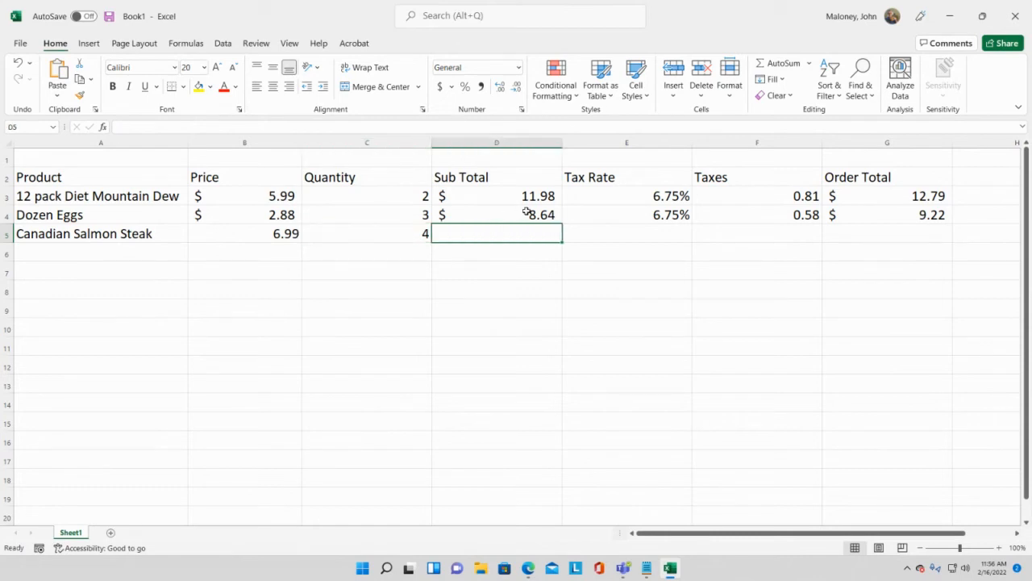
left_click(527, 213)
left_click_drag(562, 224, 562, 245)
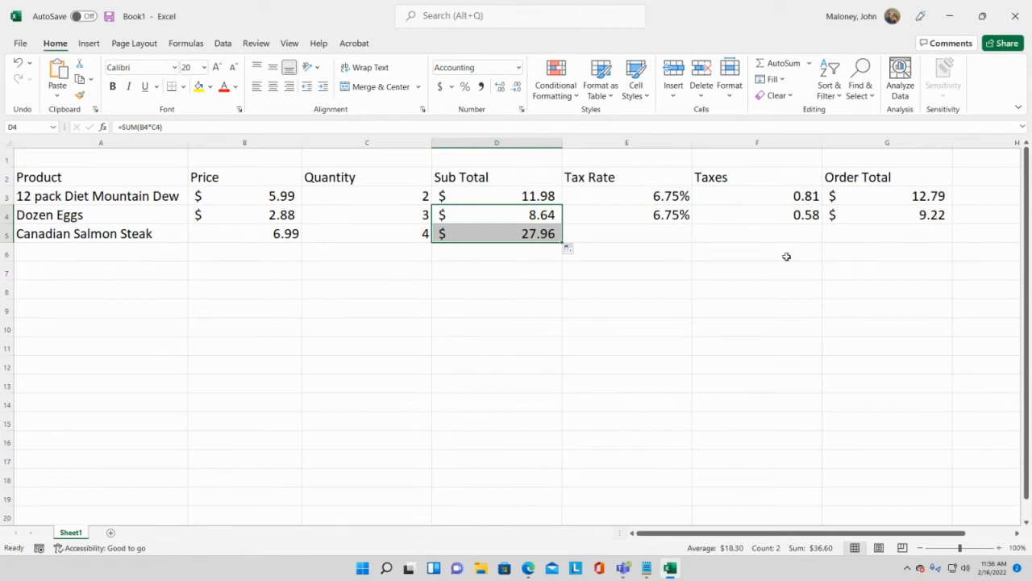
Copy the 6.75% Tax Rate from E4 down to E5 for the Canadian Salmon Steak row
left_click(647, 232)
left_click(684, 215)
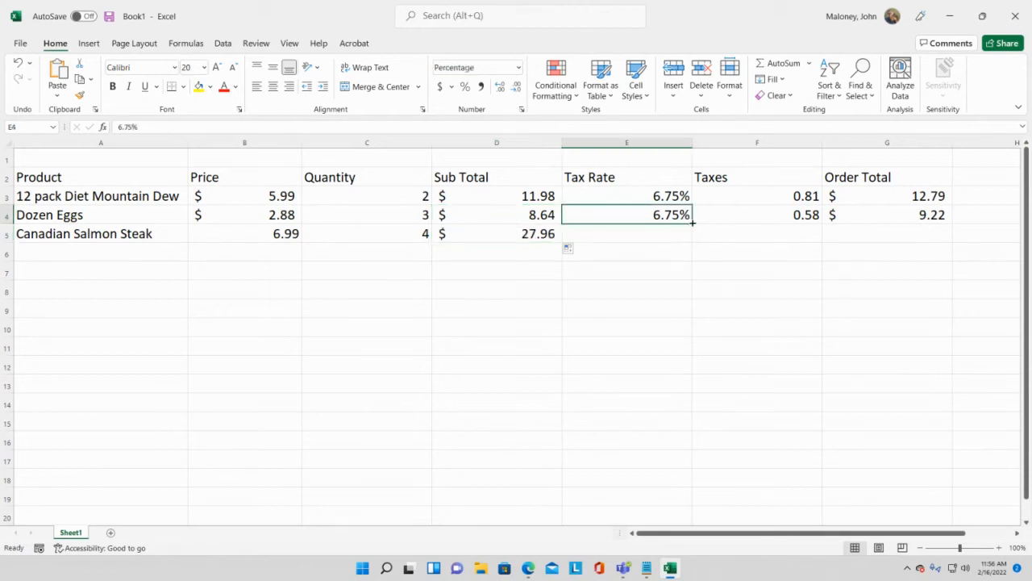
left_click_drag(692, 221, 691, 245)
Fill the Taxes formula from F4 down to F5 for the Canadian Salmon Steak row and check the copied formula
left_click(791, 233)
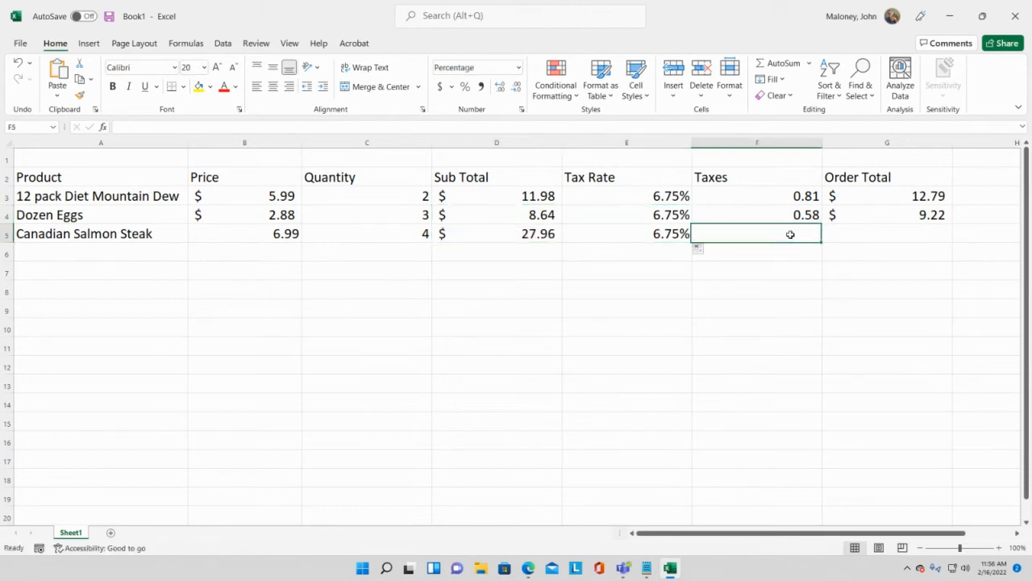
left_click(504, 237)
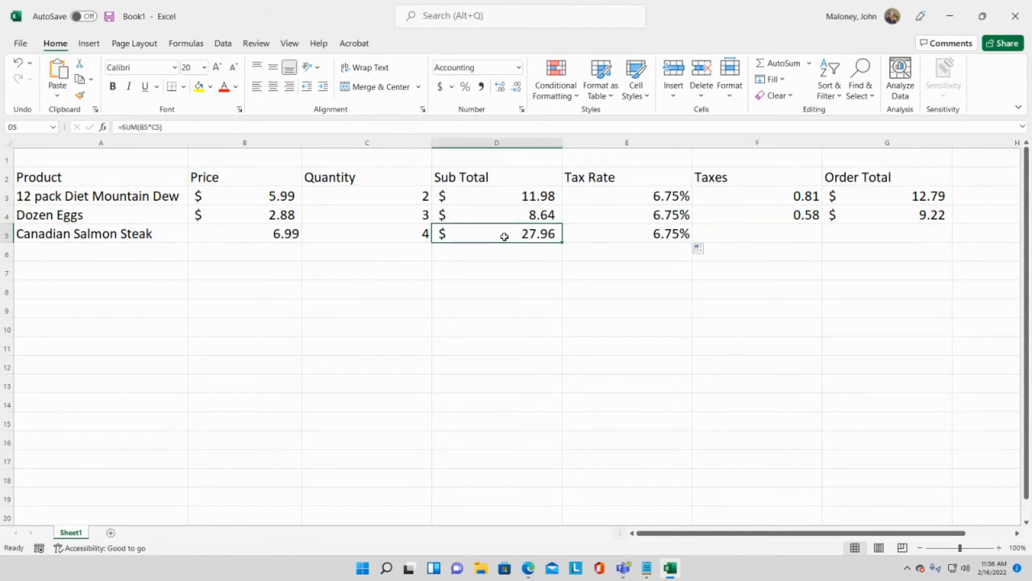
left_click(664, 238)
left_click(771, 232)
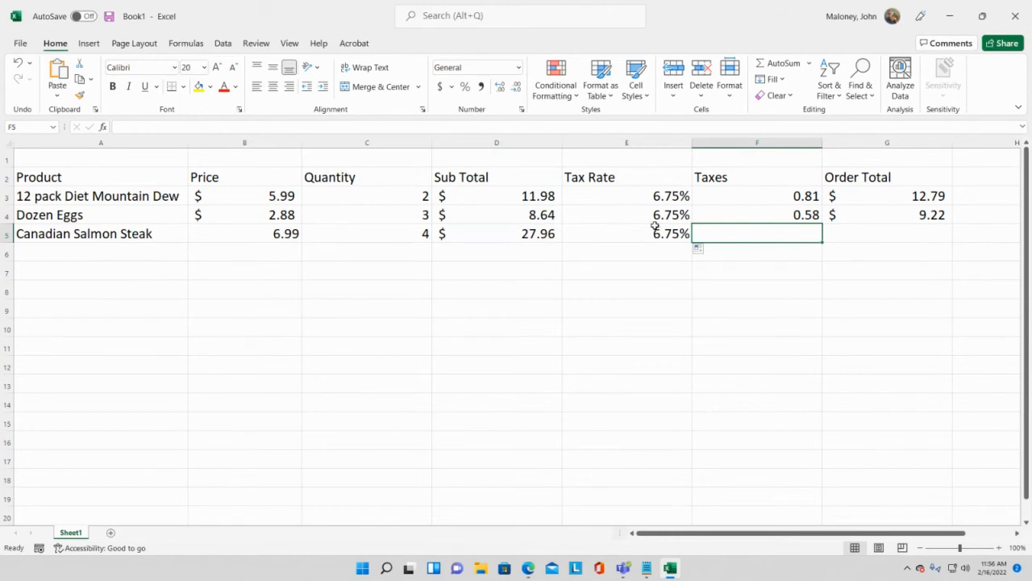
left_click(769, 219)
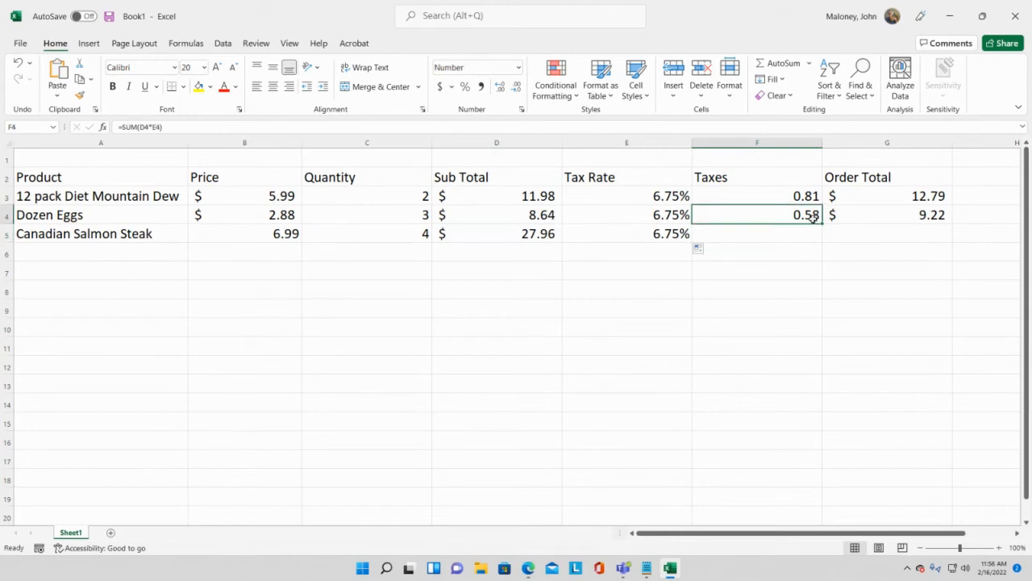
left_click_drag(822, 225, 824, 237)
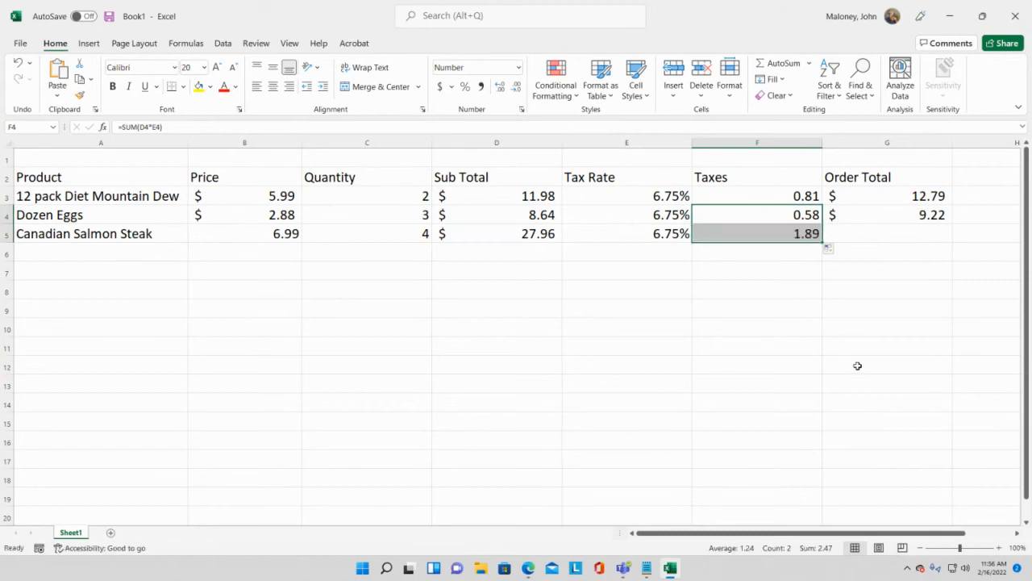
left_click(790, 232)
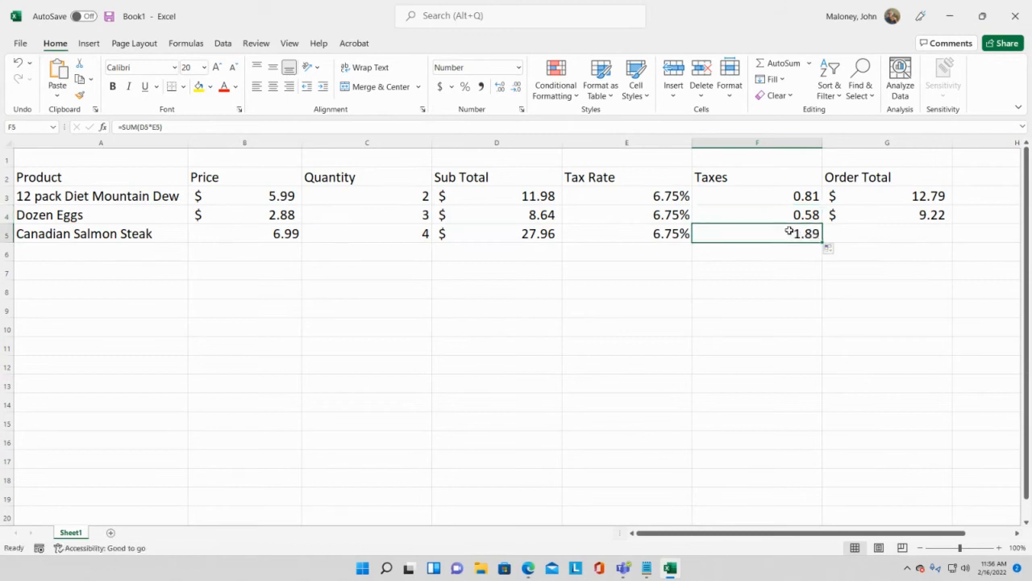
Enter the Order Total formula =SUM(D5+F5) in G5 for the Canadian Salmon Steak row
left_click(520, 236)
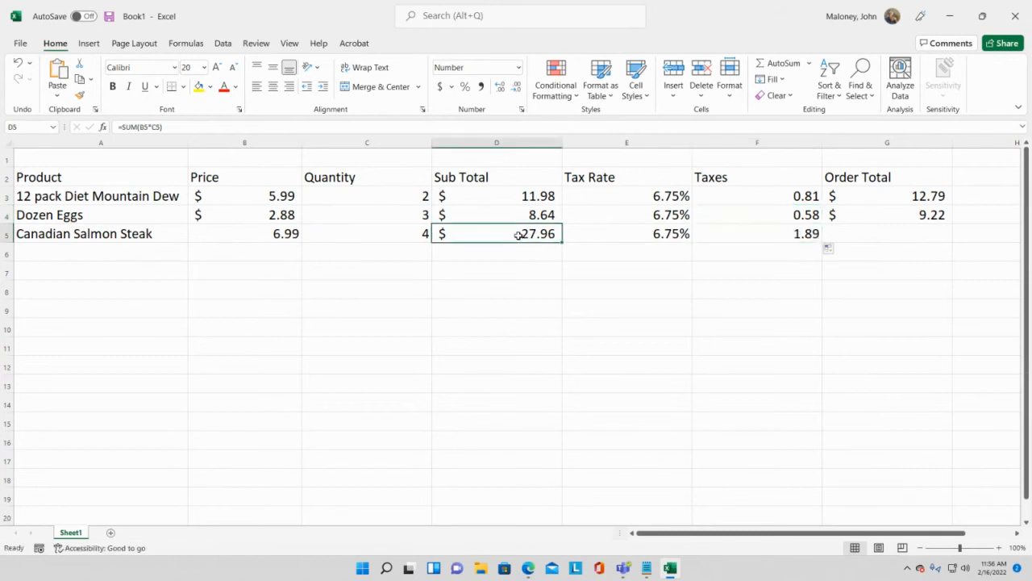
left_click(755, 233)
left_click(889, 228)
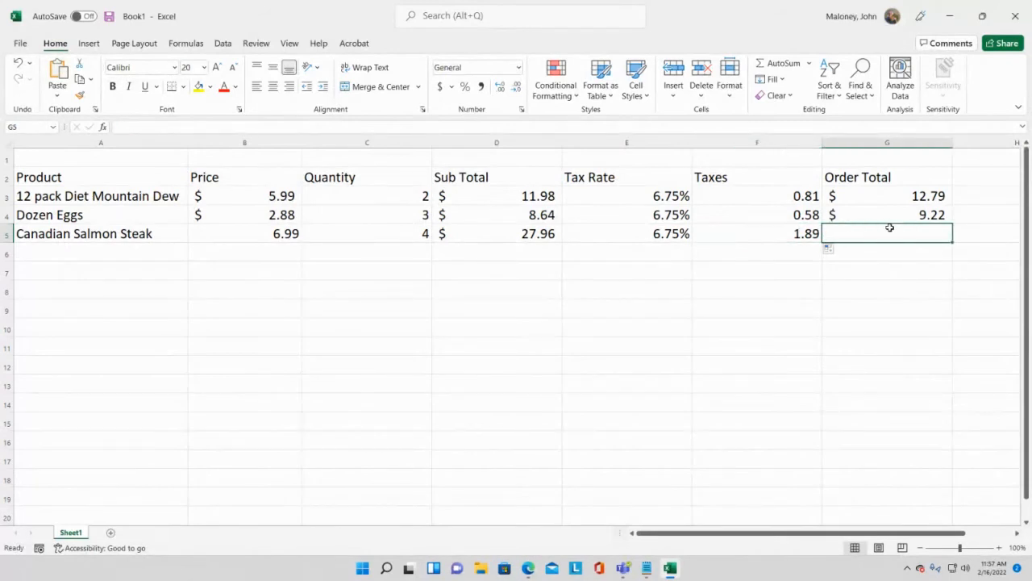
type("=sum(")
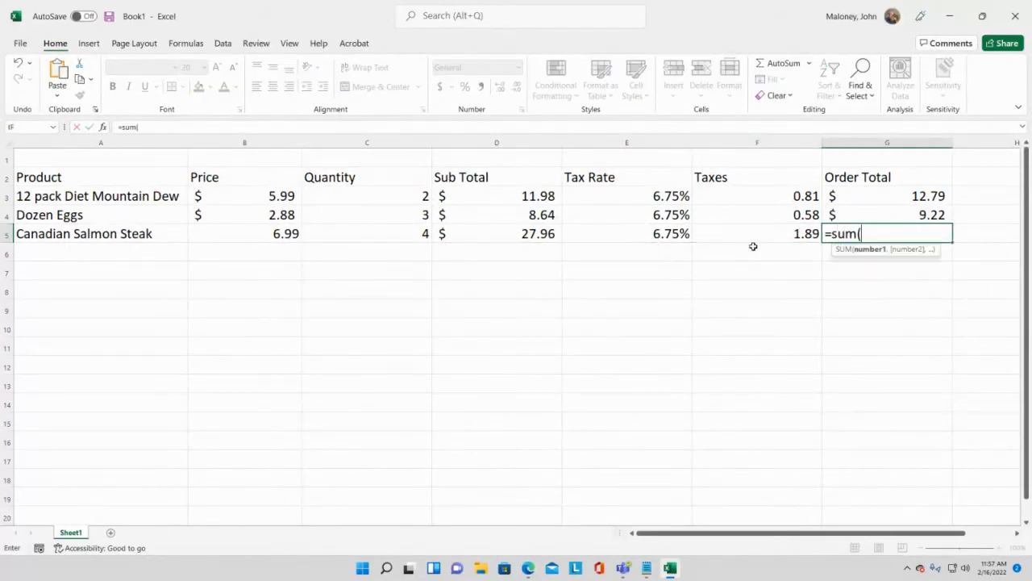
left_click(521, 233)
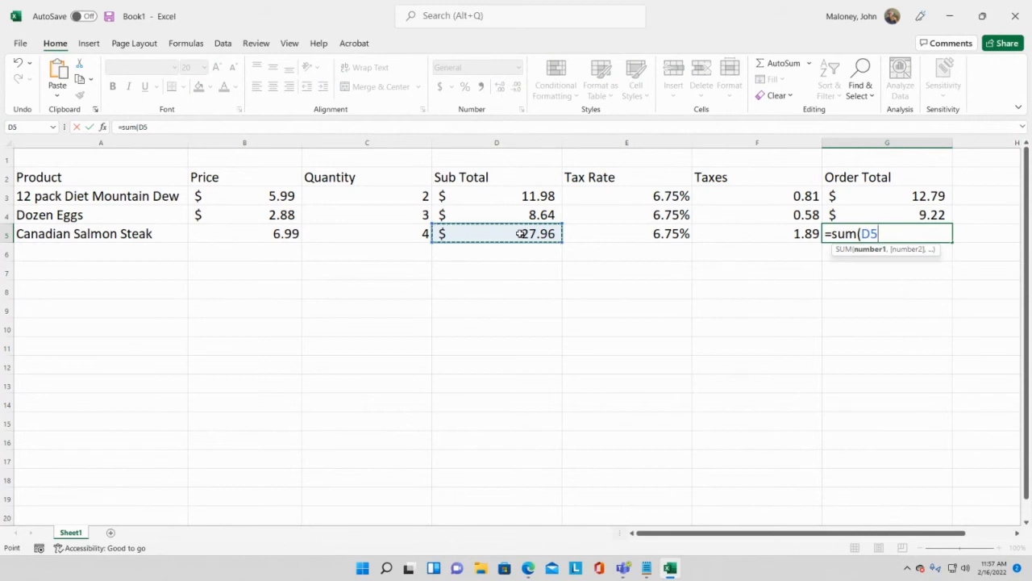
type("+")
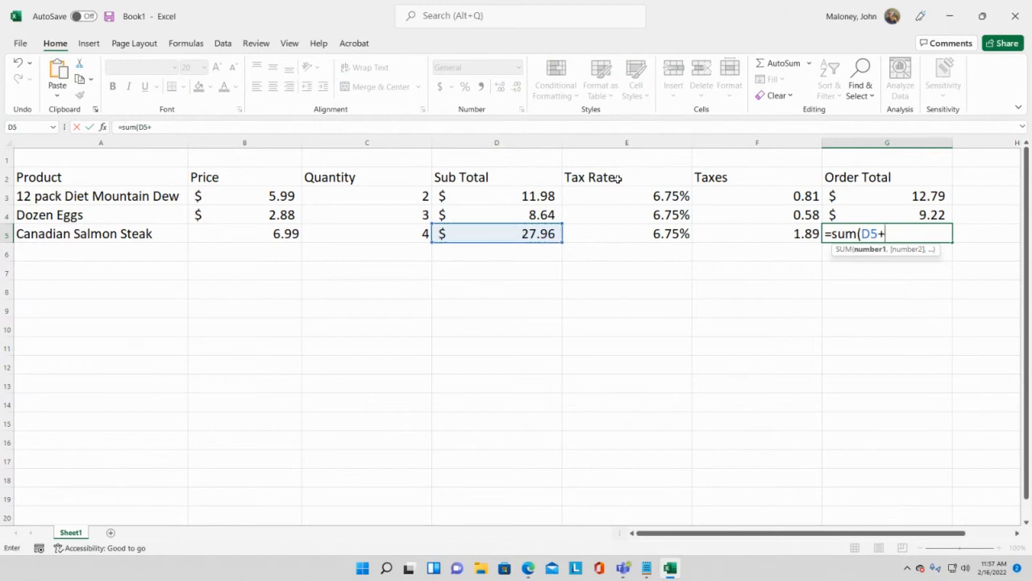
left_click(797, 234)
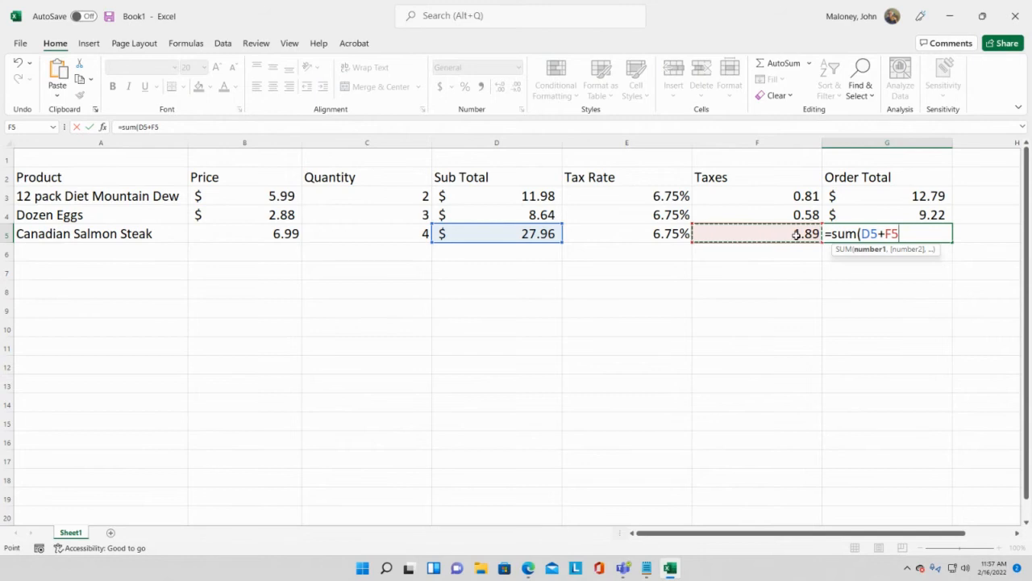
type(")")
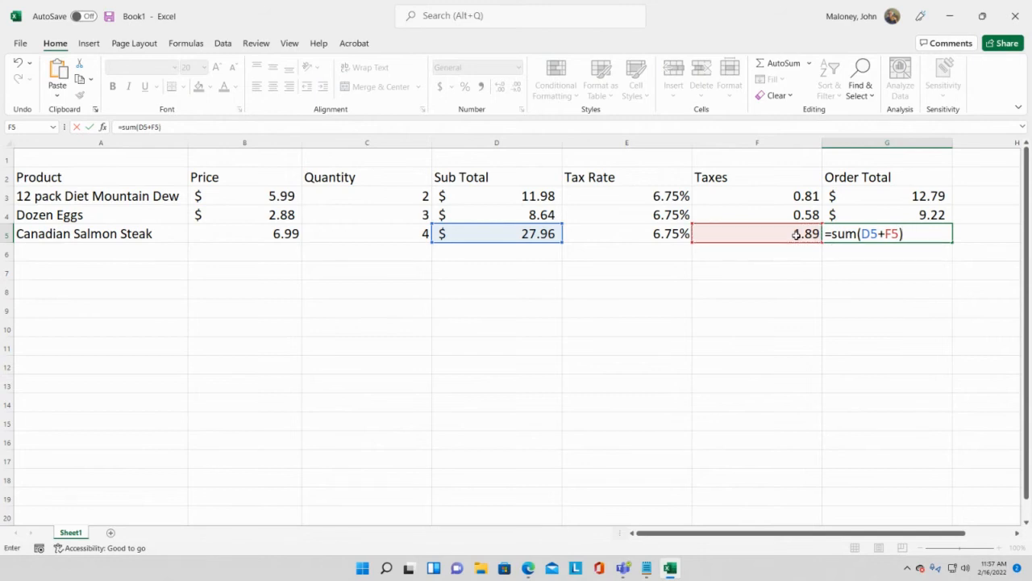
key("Return")
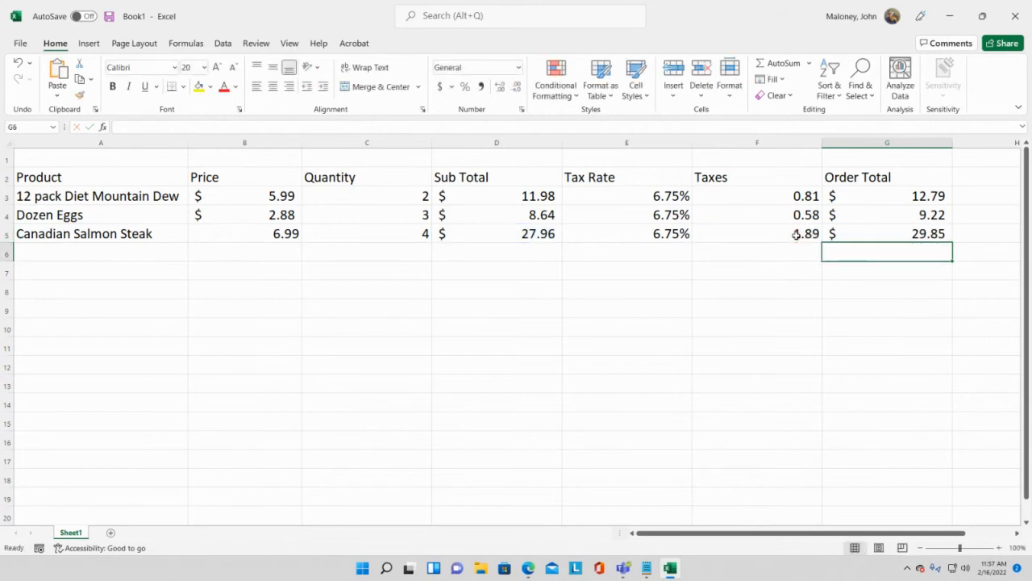
left_click_drag(890, 196, 893, 235)
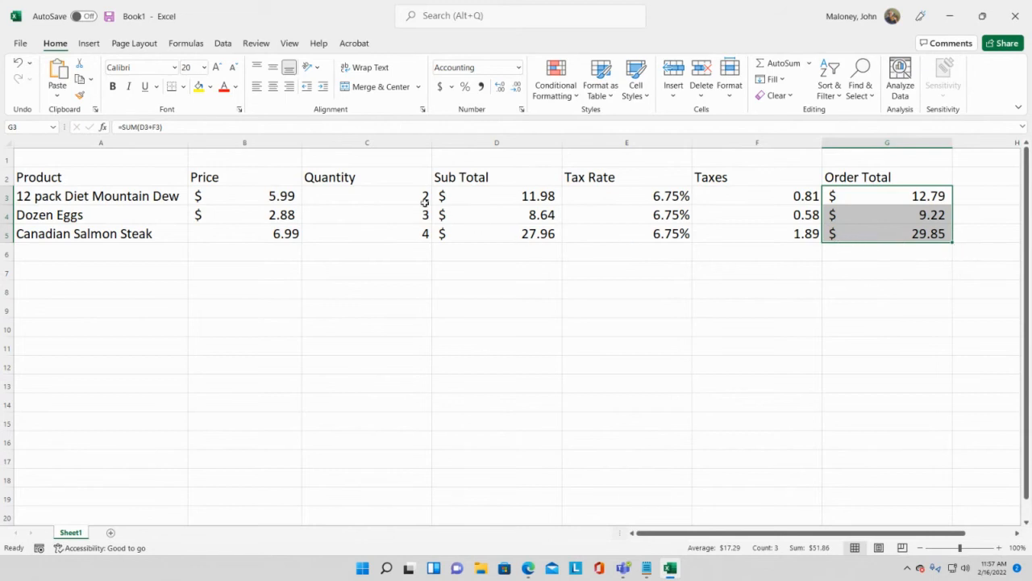
left_click_drag(244, 196, 247, 233)
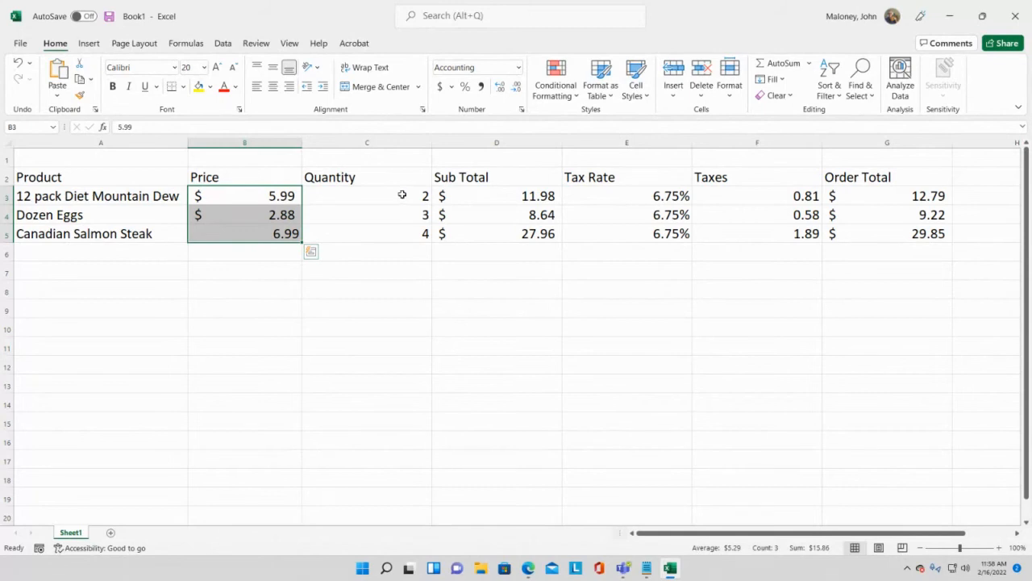
left_click(398, 252)
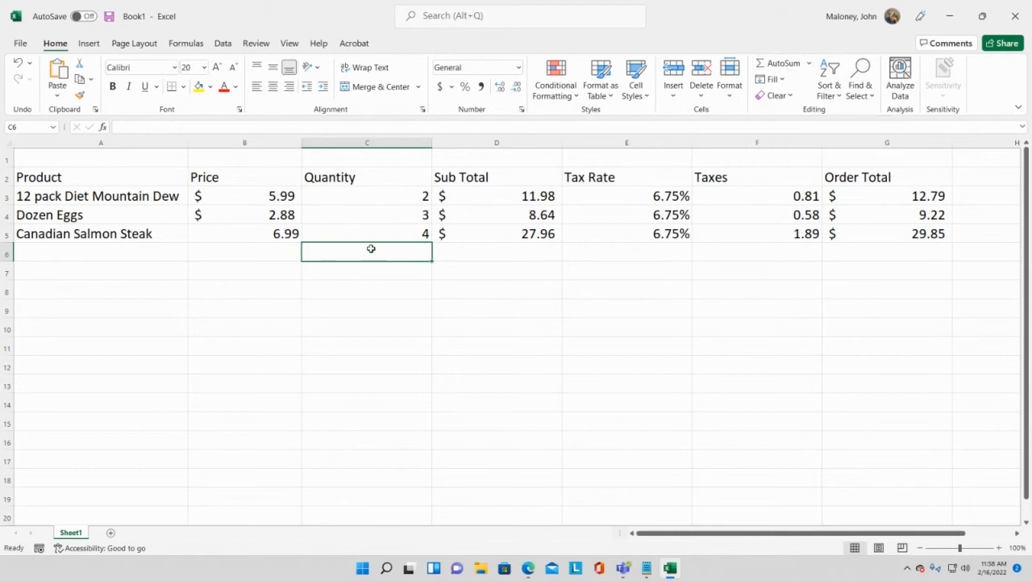
left_click(461, 249)
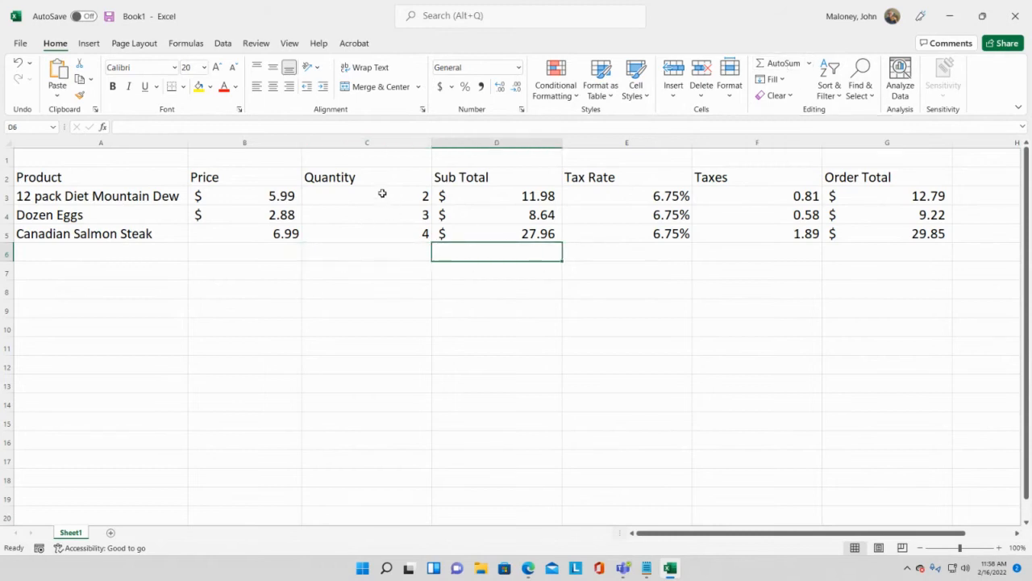
Total the Quantity column in C6 with AutoSum over C3:C5 and check the summed range
left_click_drag(383, 196, 379, 229)
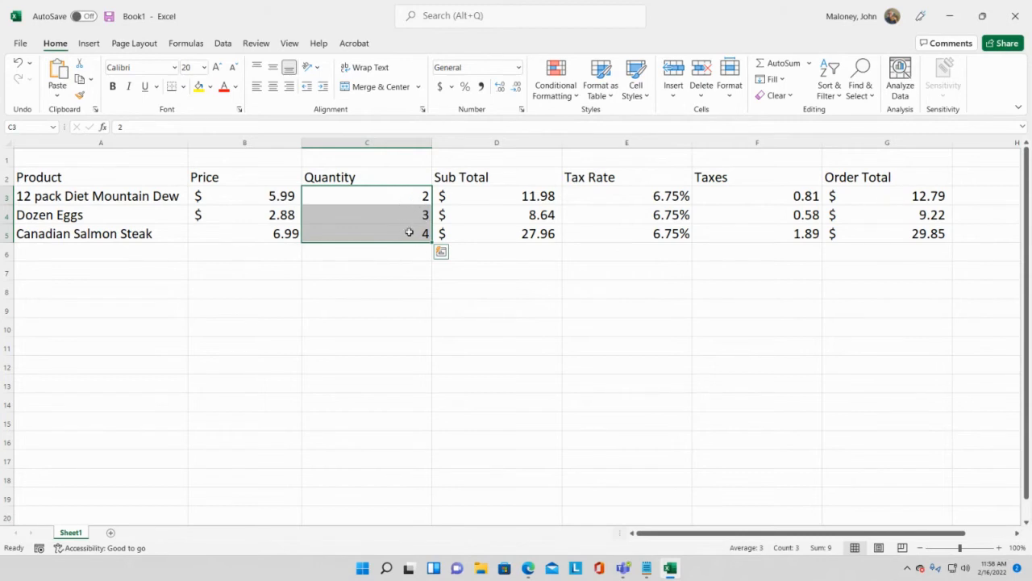
left_click(398, 254)
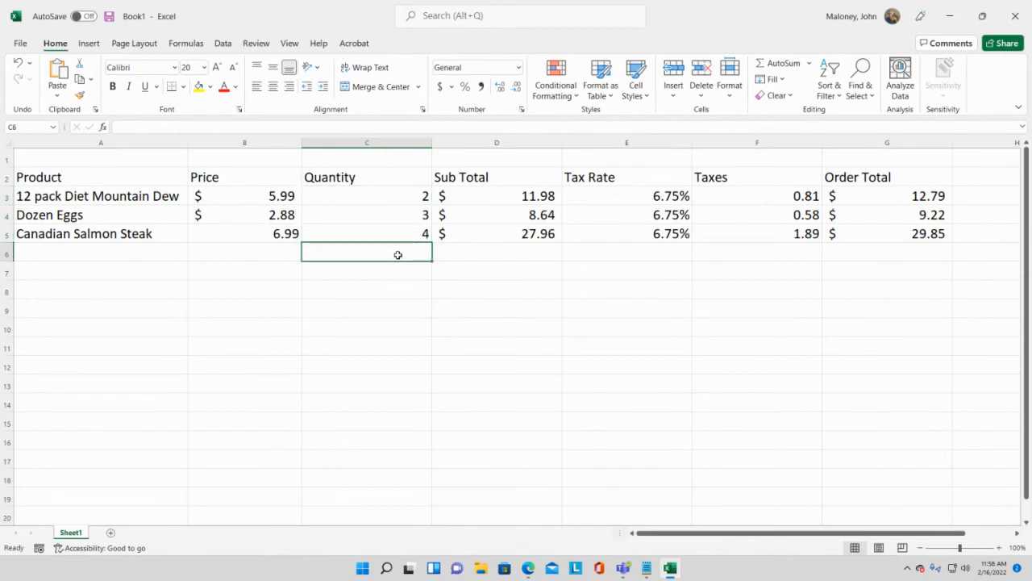
left_click(811, 66)
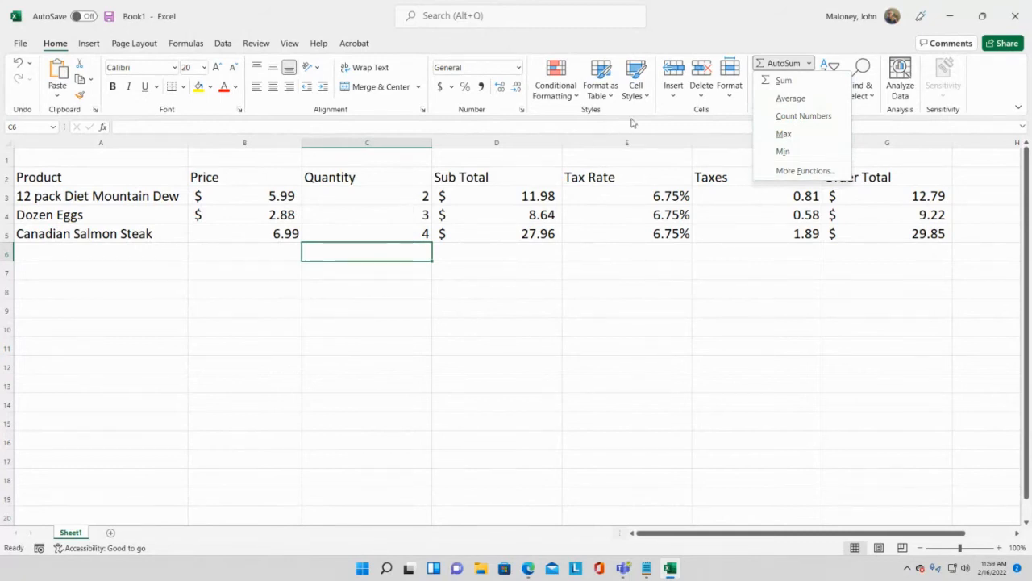
left_click(798, 85)
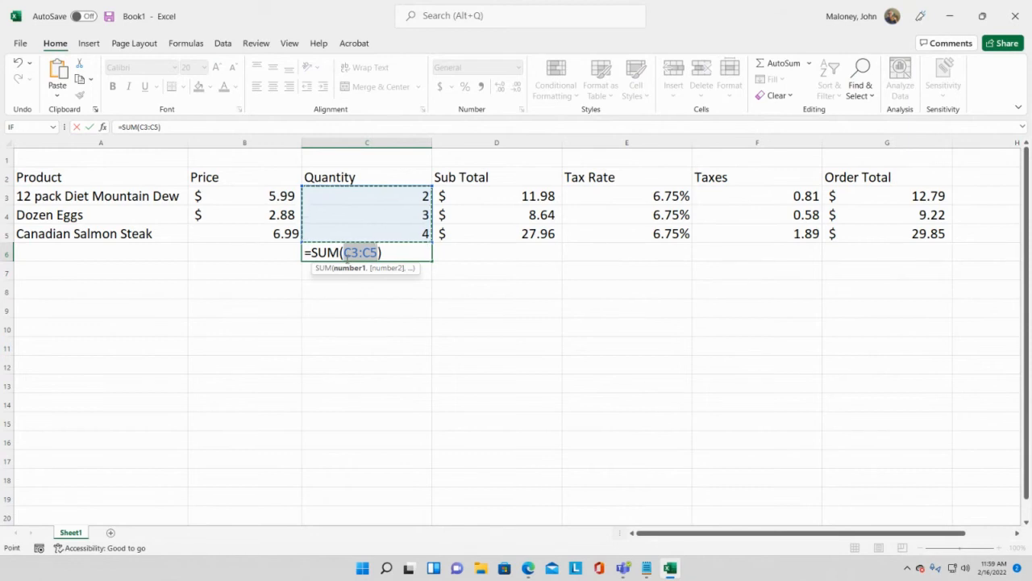
key("Return")
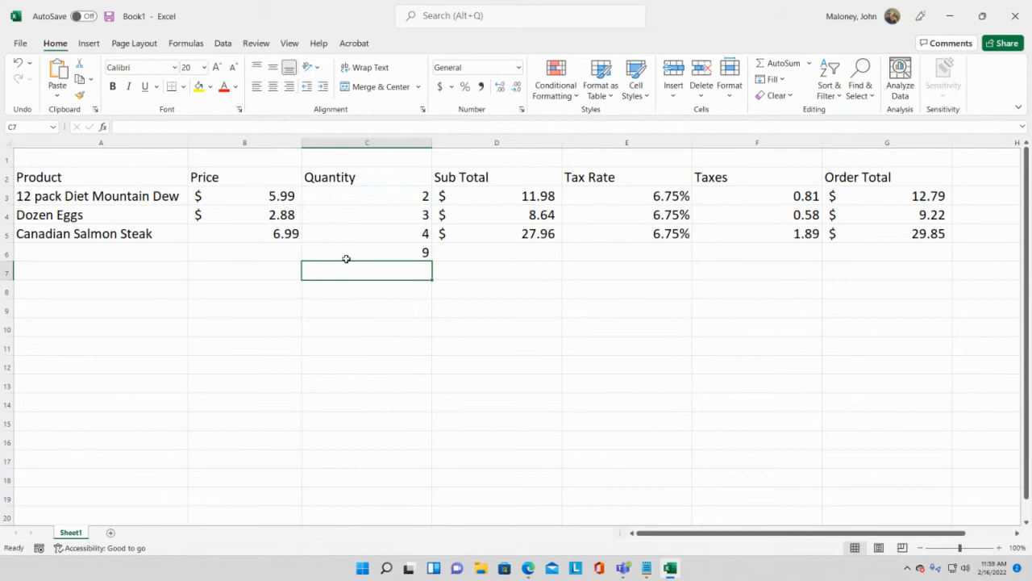
left_click(389, 254)
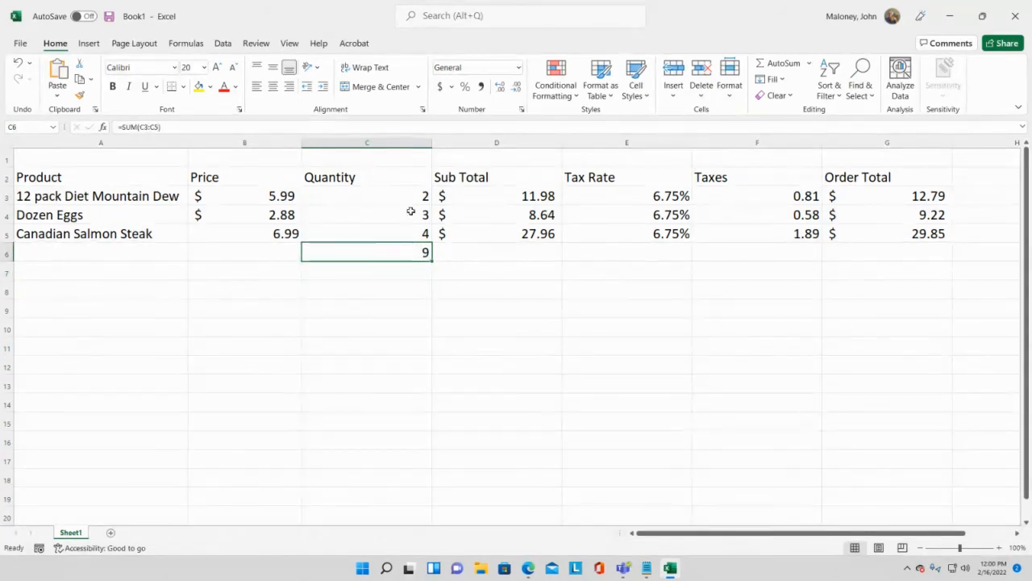
left_click_drag(409, 198, 407, 238)
left_click(409, 258)
Add a bottom border to C5 to separate the quantities from their total
left_click(389, 233)
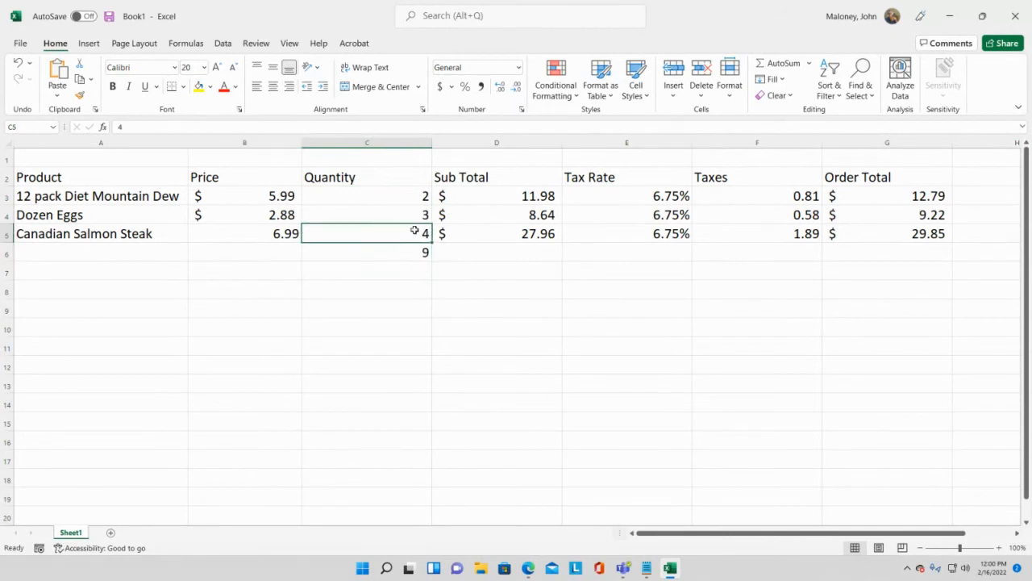
left_click(171, 86)
left_click(584, 321)
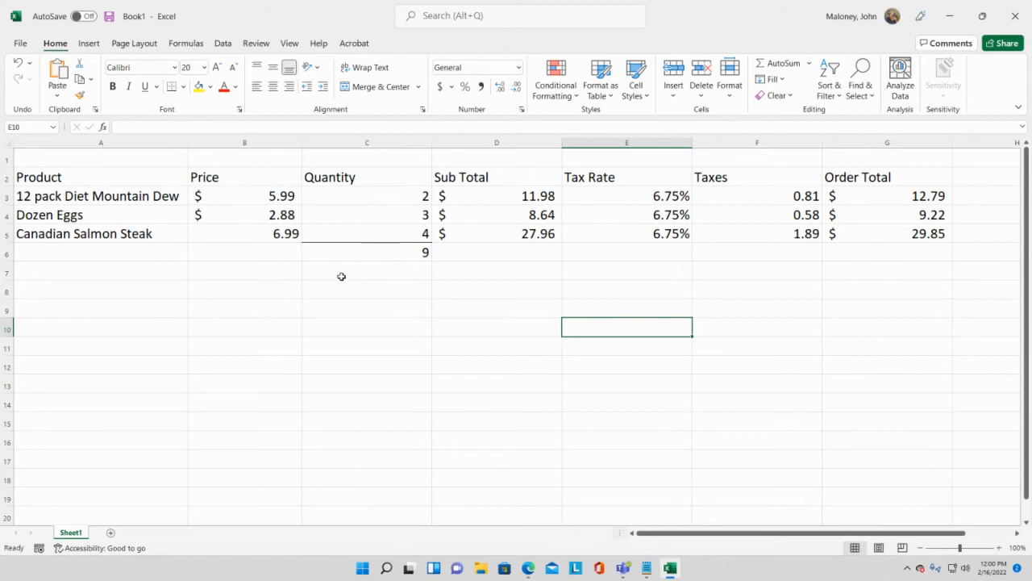
left_click(530, 196)
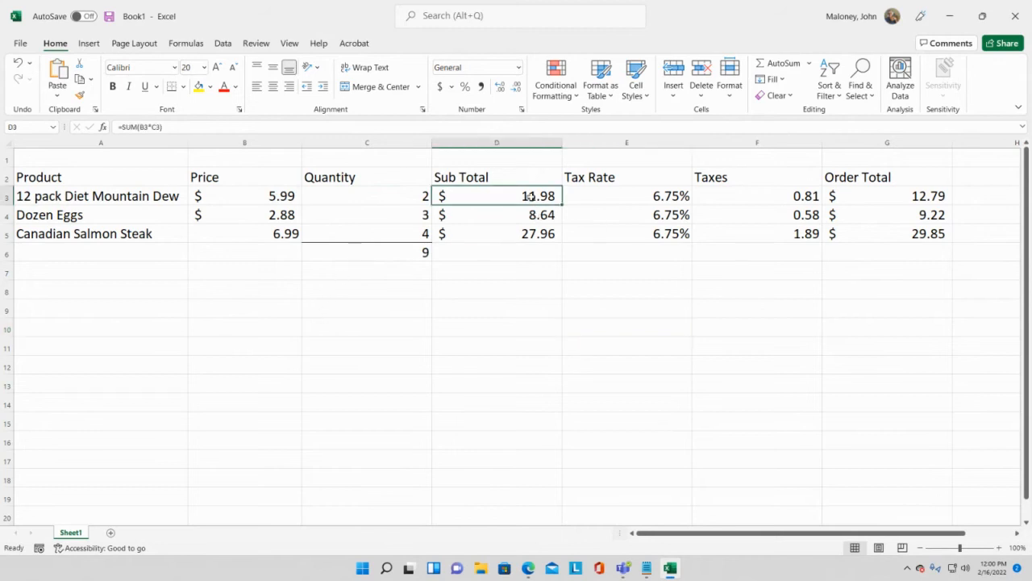
left_click_drag(530, 196, 531, 240)
left_click(525, 254)
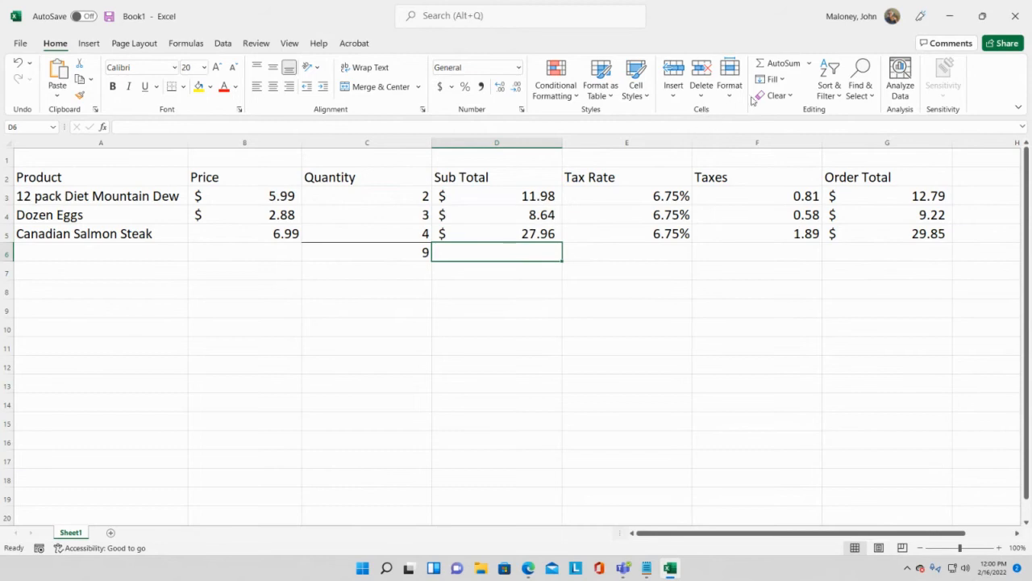
left_click(810, 64)
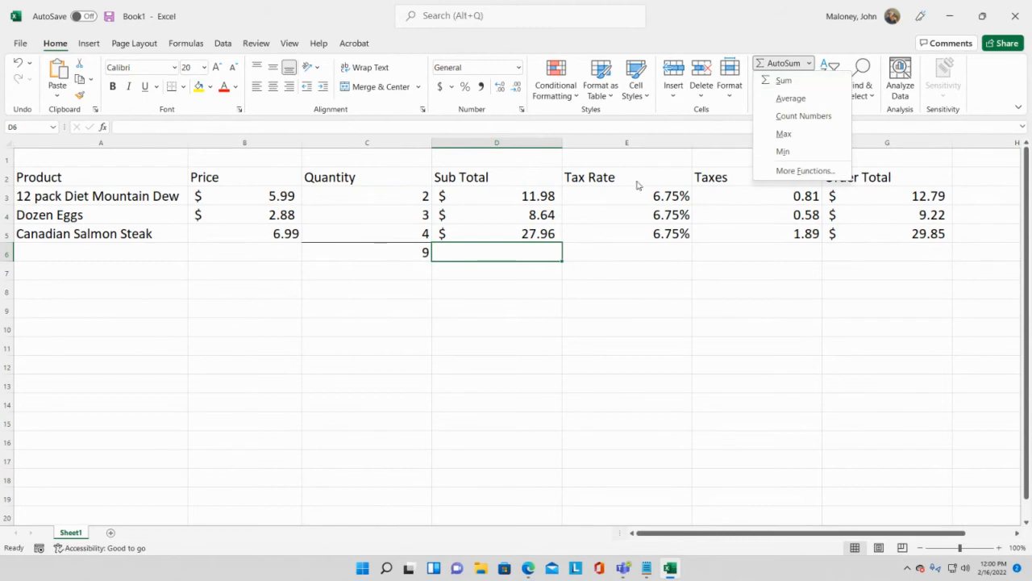
left_click(549, 251)
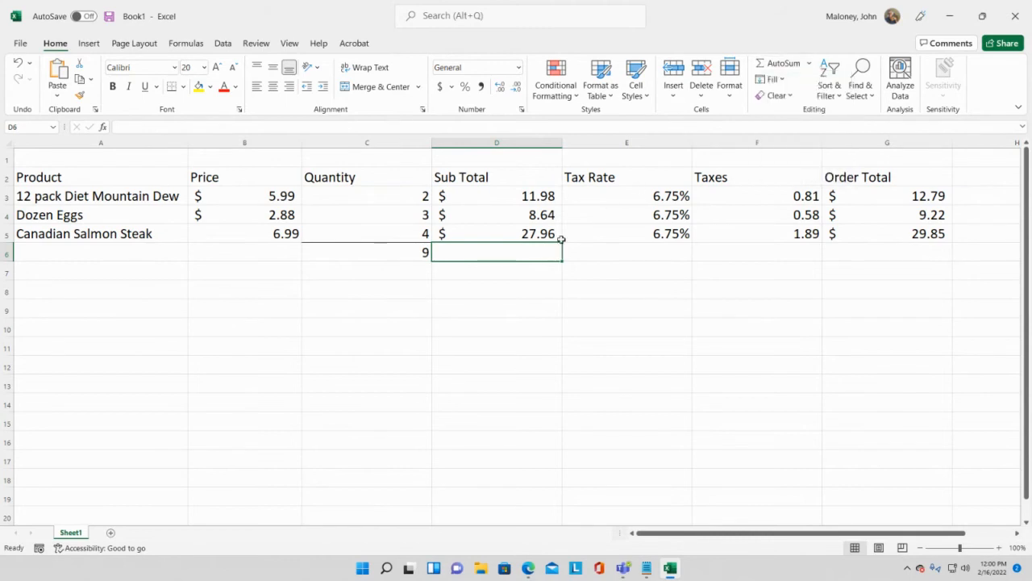
type("=sum(")
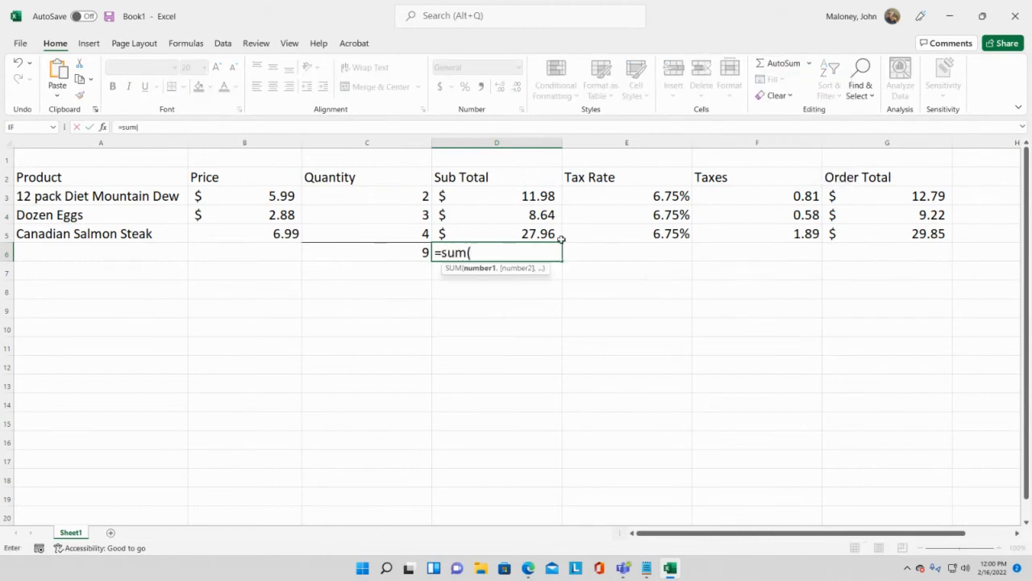
left_click(524, 199)
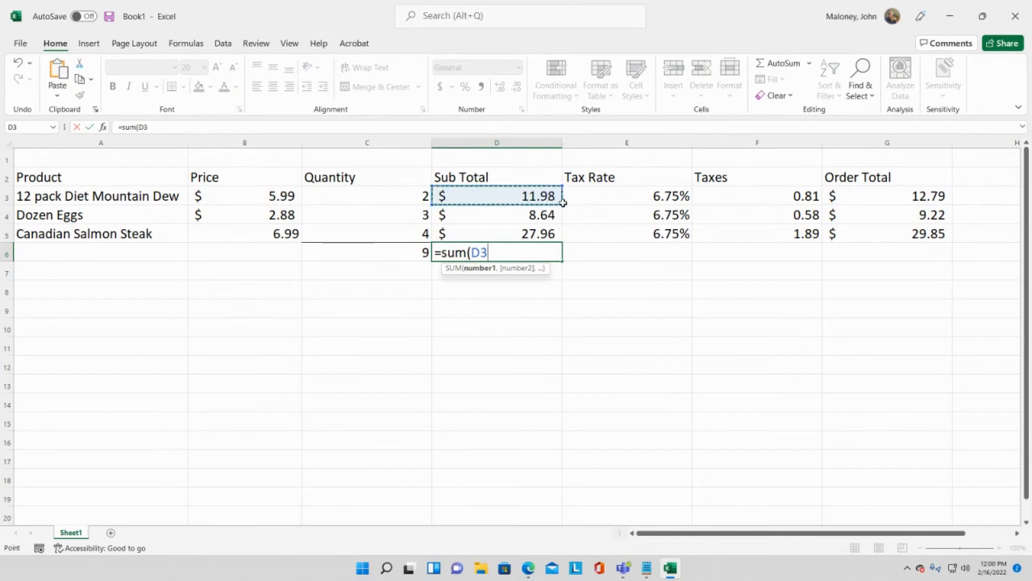
left_click_drag(563, 201, 562, 214)
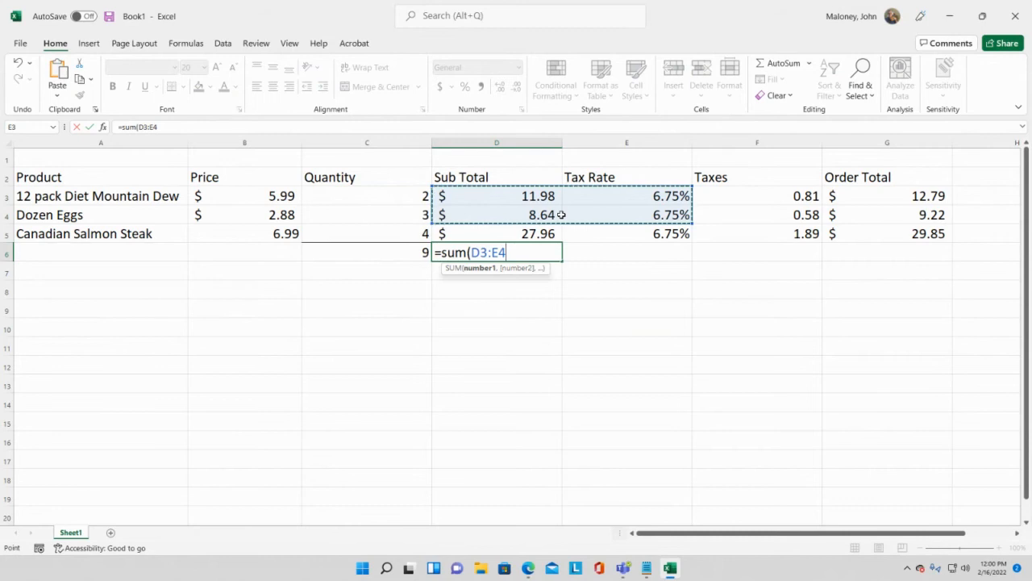
key("Escape")
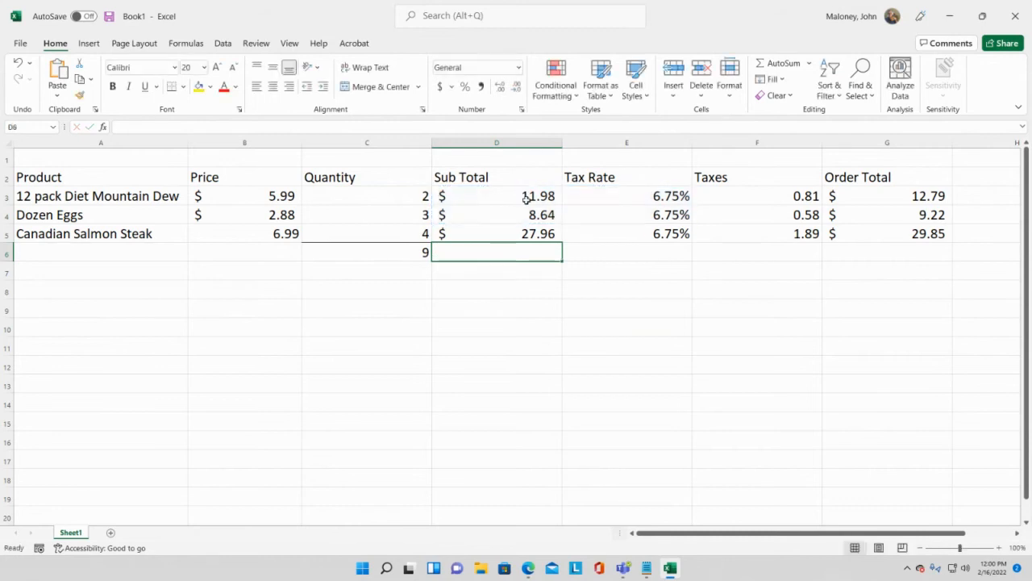
Total the Sub Total column in cell D6 with the formula =SUM(D3:D5)
left_click(524, 199)
left_click(504, 256)
type("=sum(")
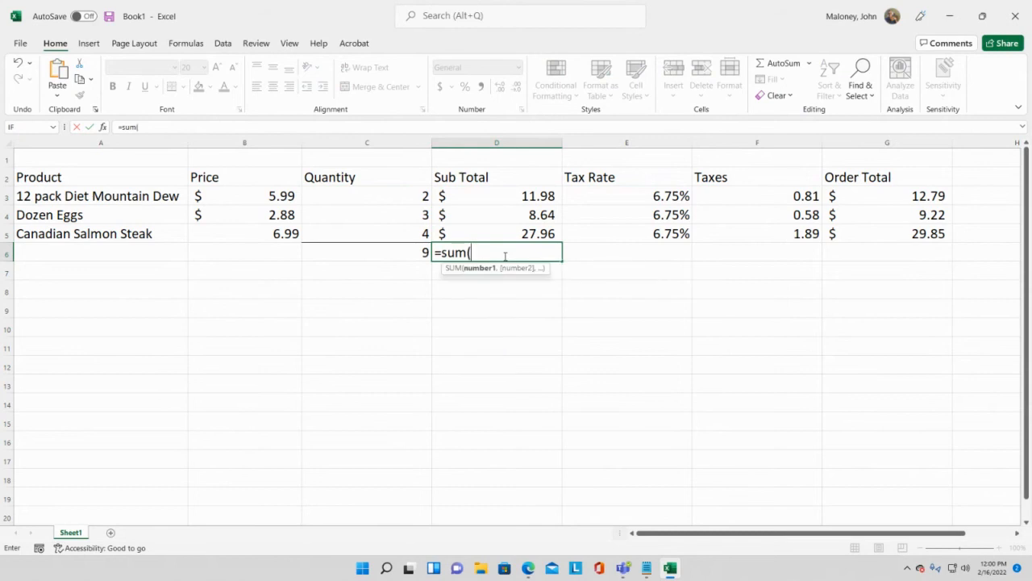
left_click_drag(500, 198, 503, 233)
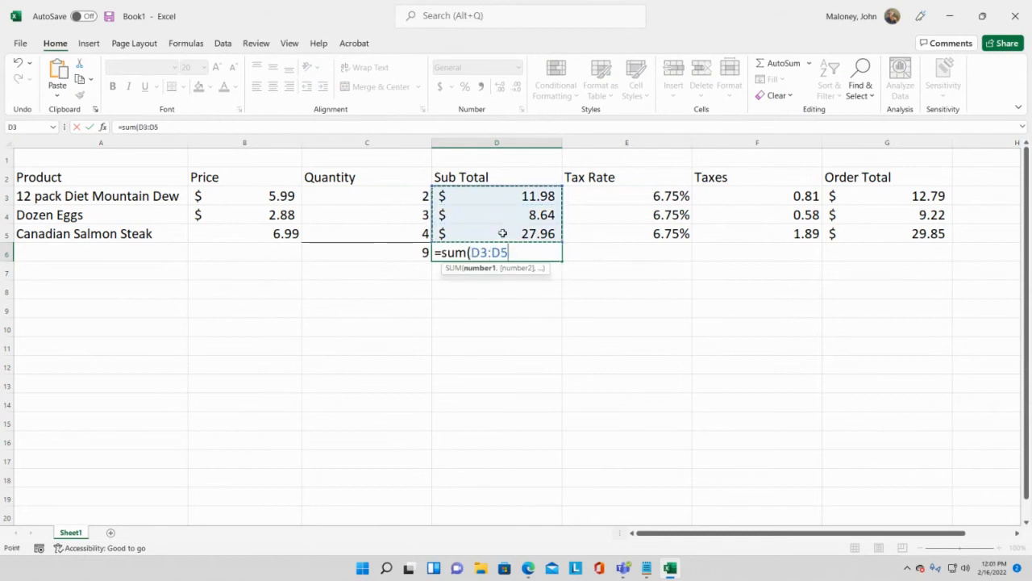
type(")")
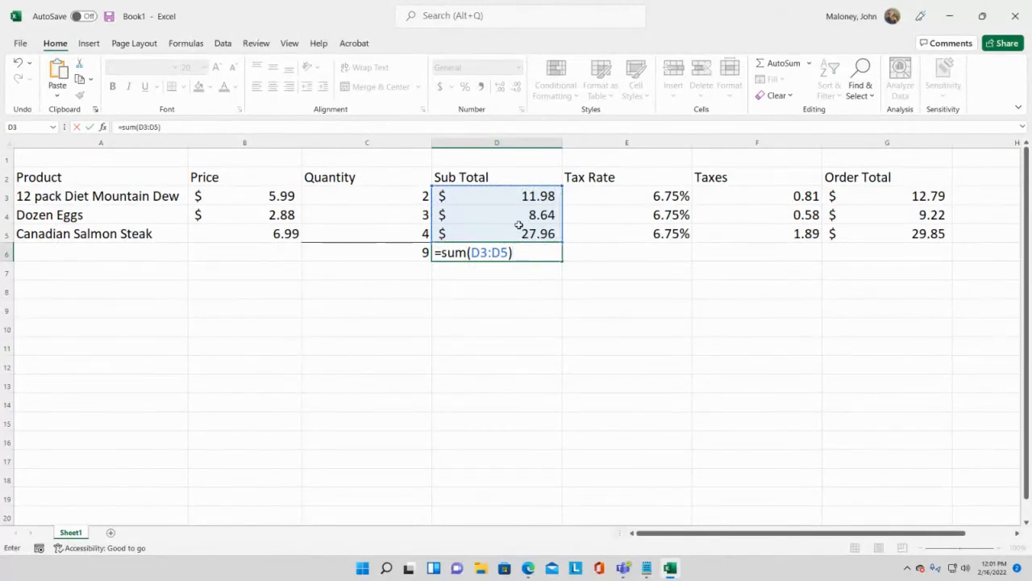
key("Return")
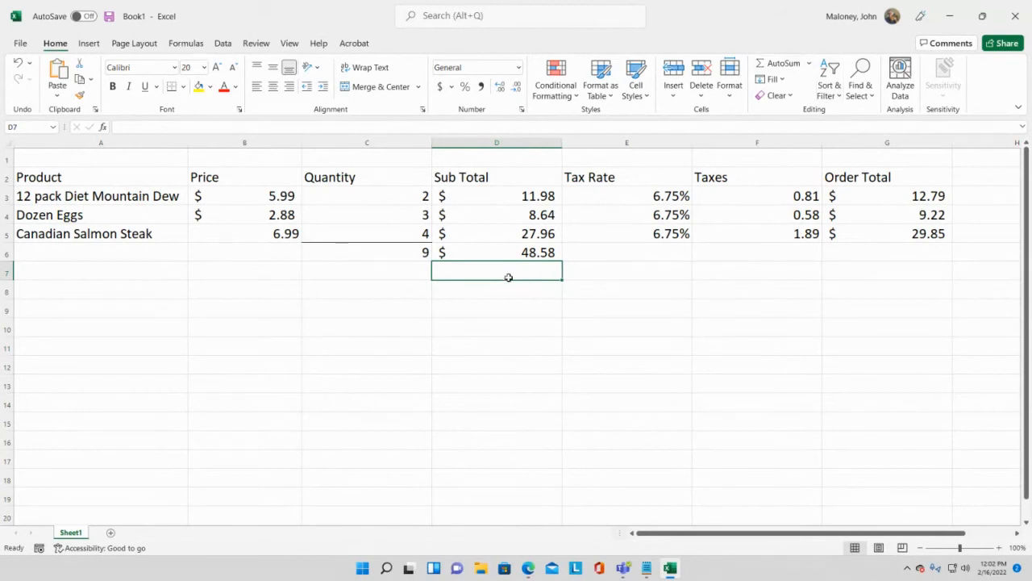
Enter the formula =SUM(D3:D5) again in cell D7, below the existing sub-total sum
type("=sum")
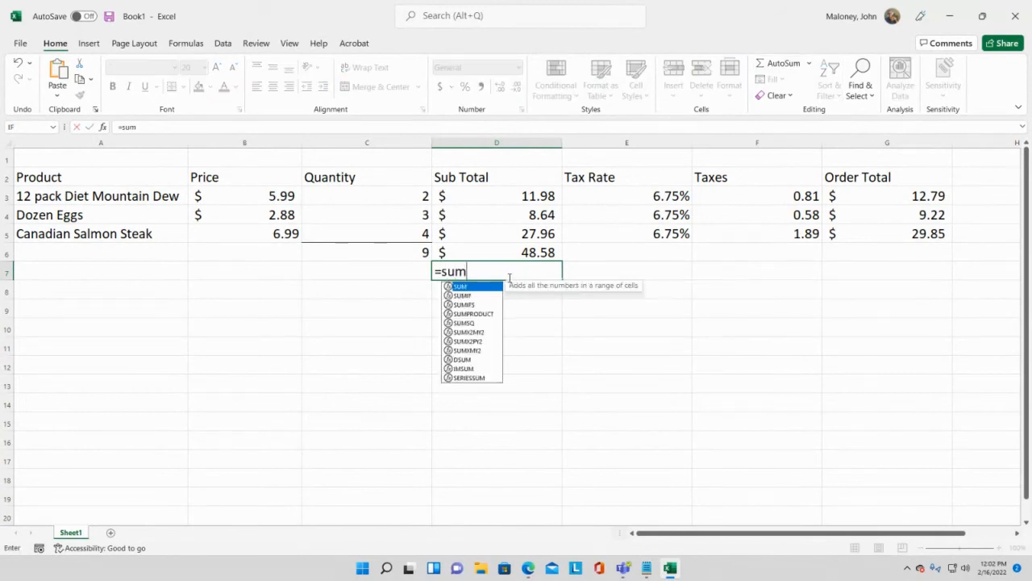
type("(")
left_click_drag(513, 190, 524, 233)
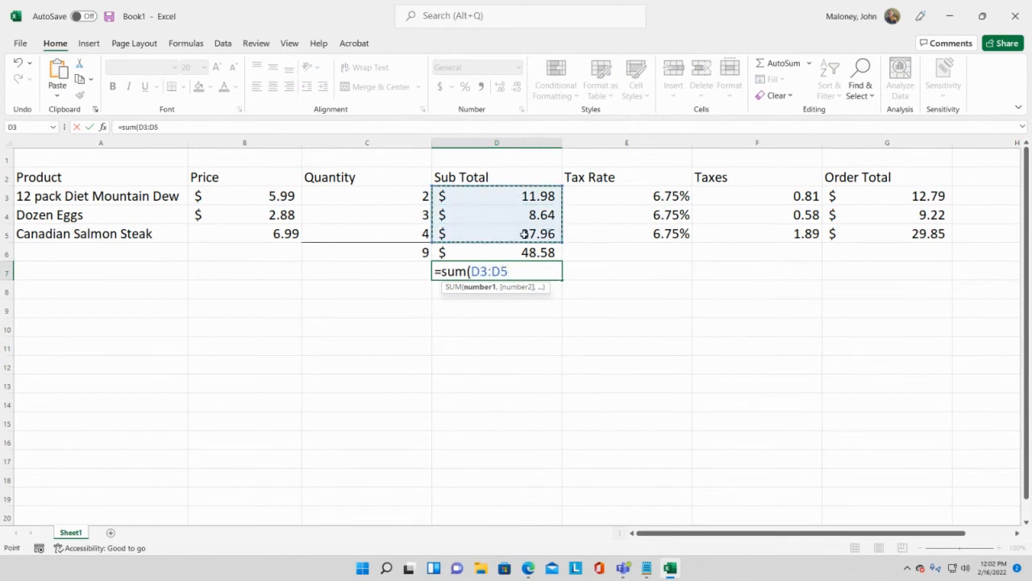
type(")")
key("Return")
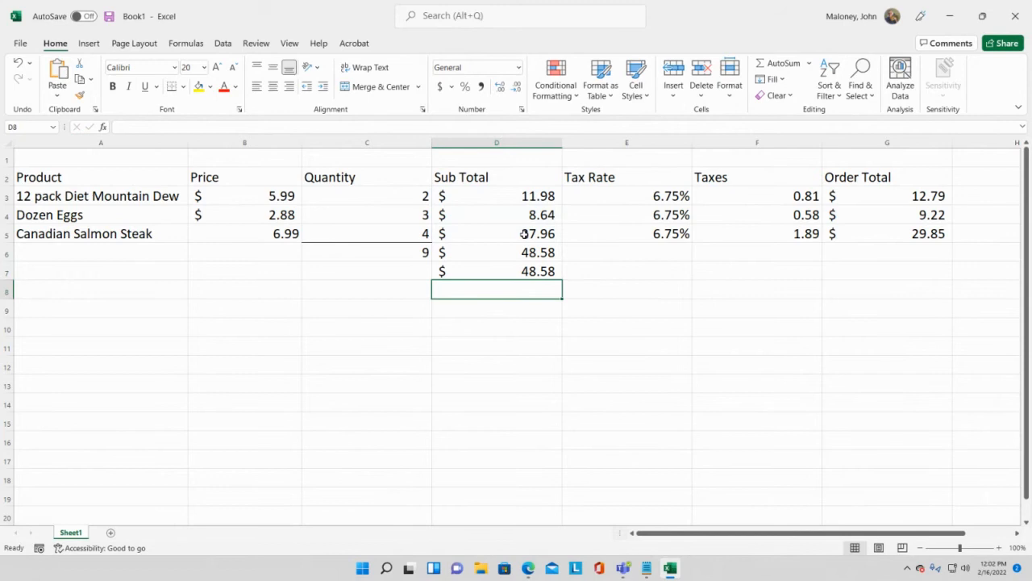
Clear the duplicate sub-total sum from cell D7 and return to cell D6
left_click(558, 274)
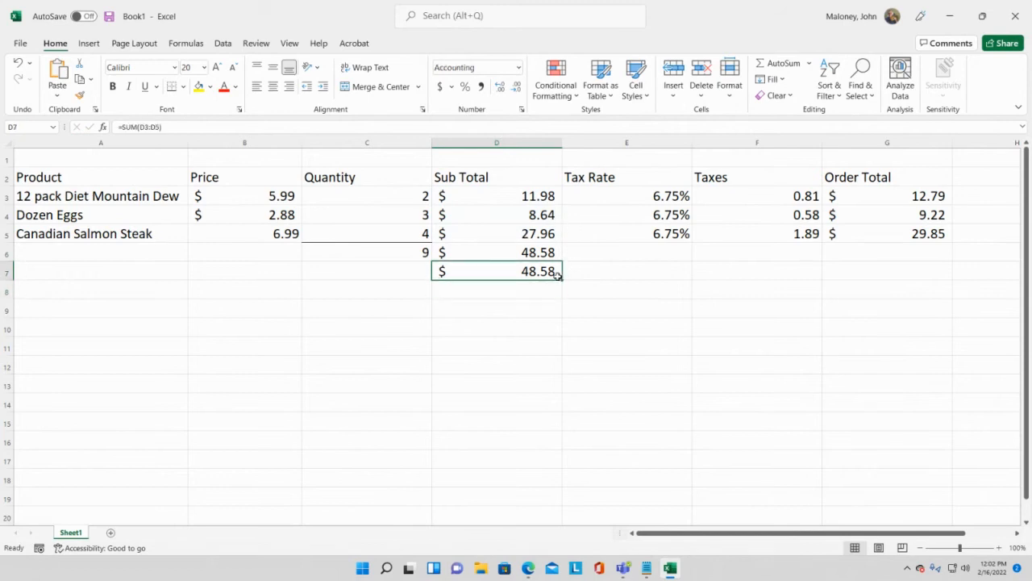
key("Delete")
left_click(537, 246)
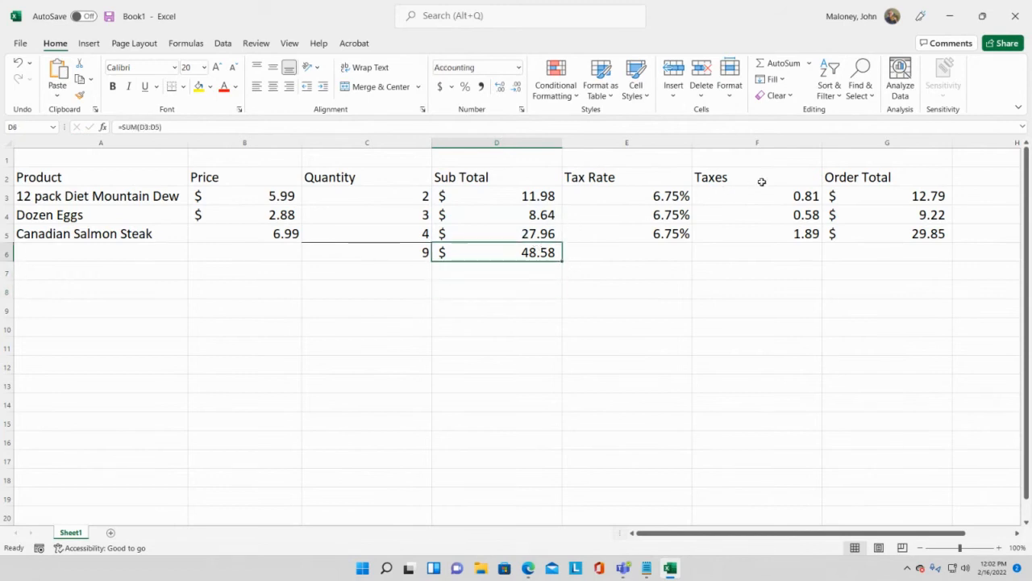
Total the Taxes column in cell F6 using AutoSum over F3:F5
left_click(796, 195)
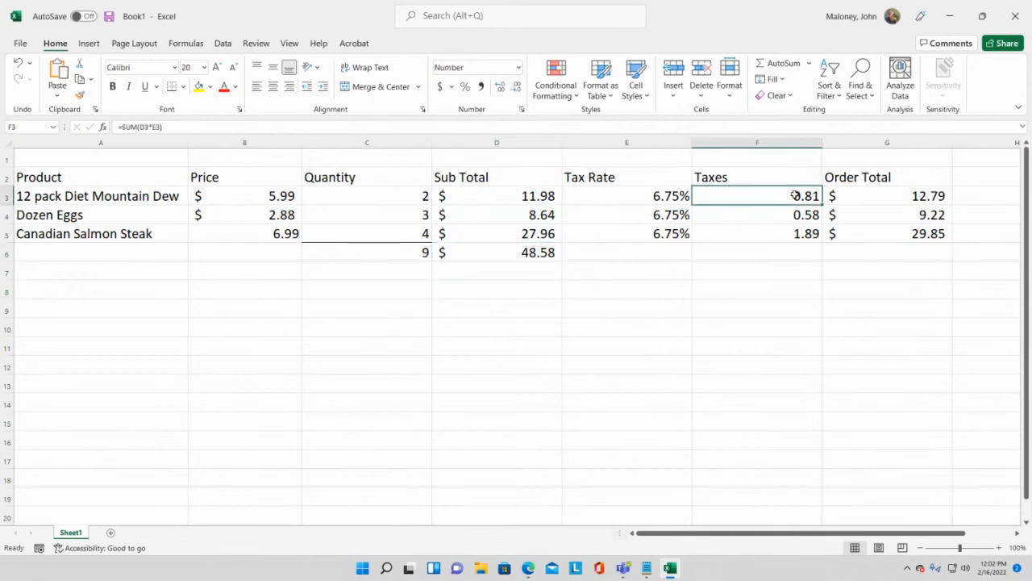
left_click(750, 256)
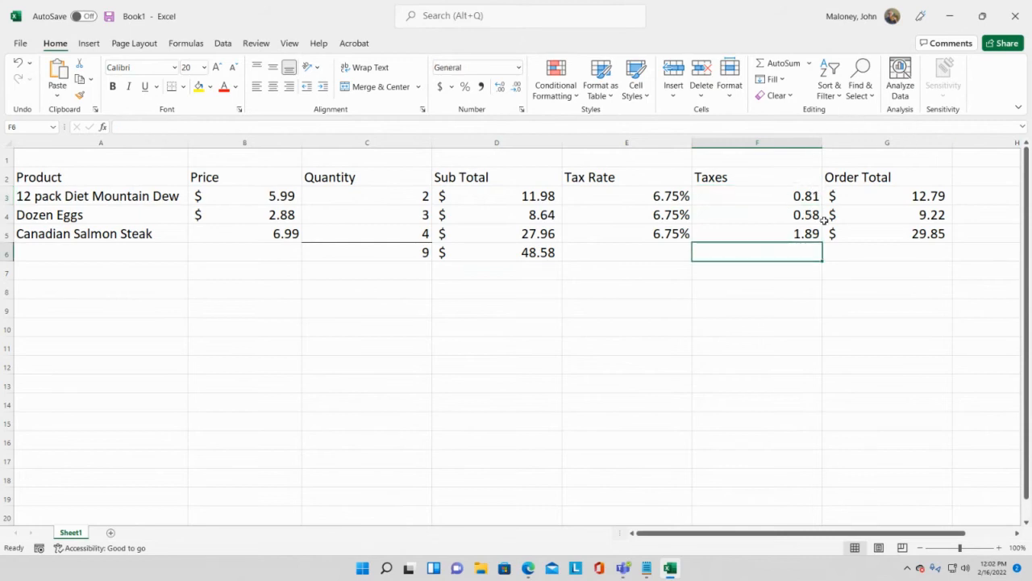
left_click(810, 63)
left_click(793, 81)
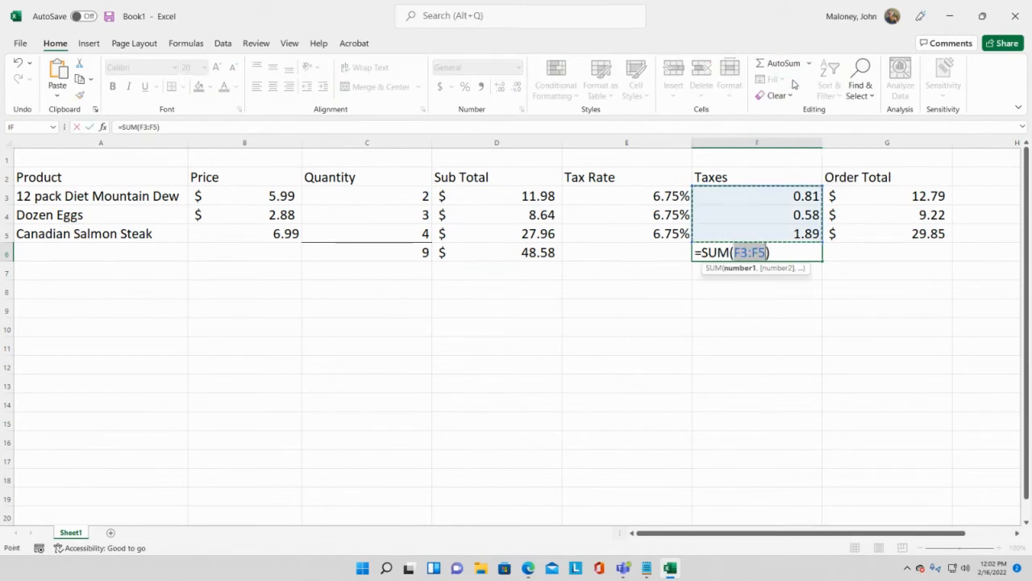
key("Return")
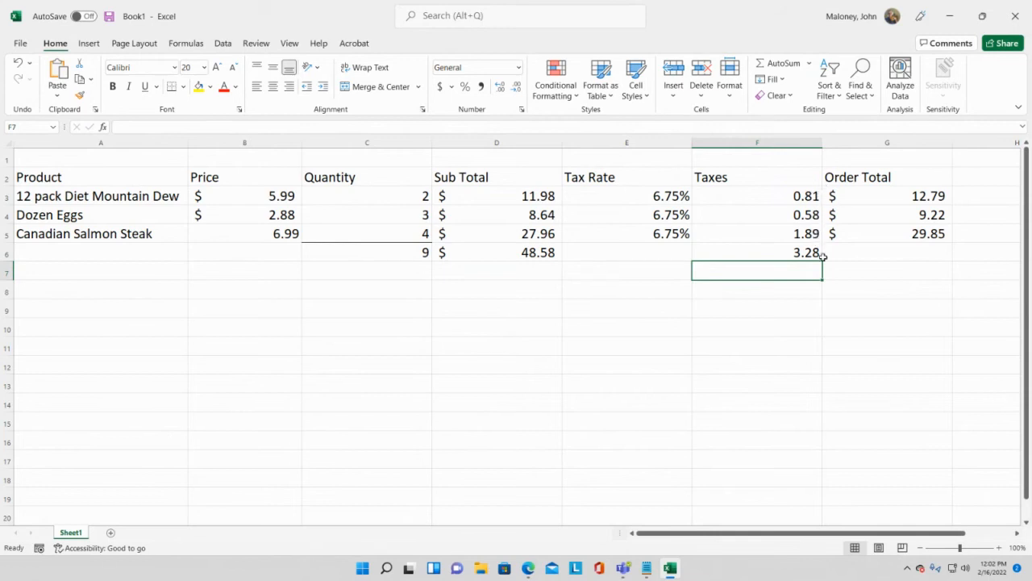
Total the Order Total column in cell G6 with the formula =SUM(G3:G5)
left_click(902, 257)
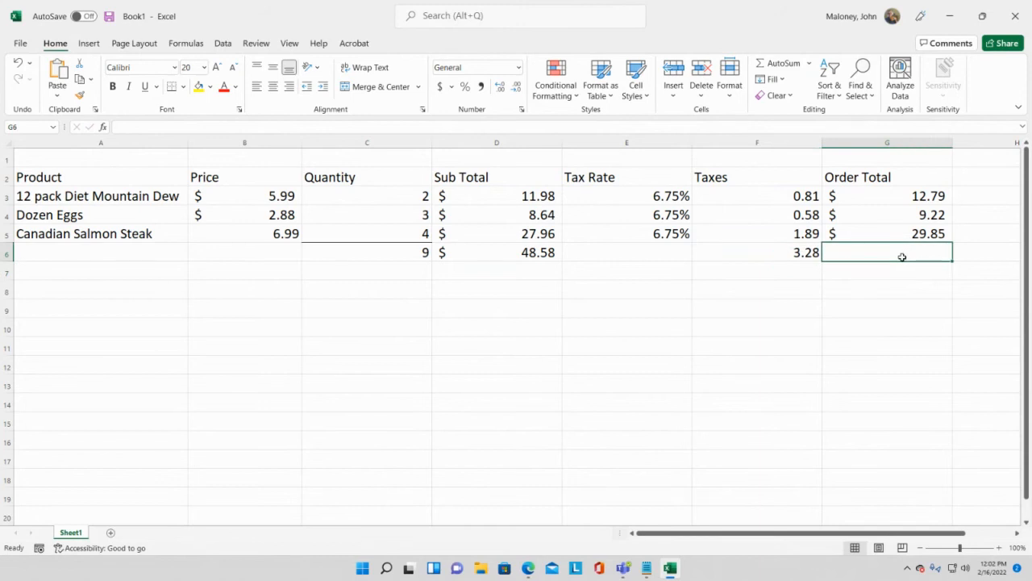
type("=sum(")
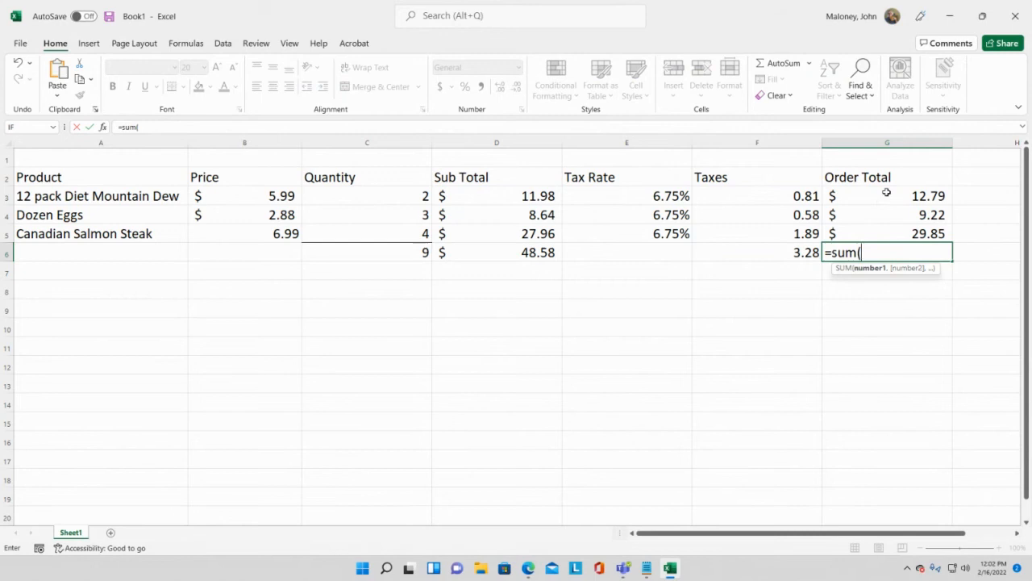
left_click_drag(885, 194, 892, 232)
type(")")
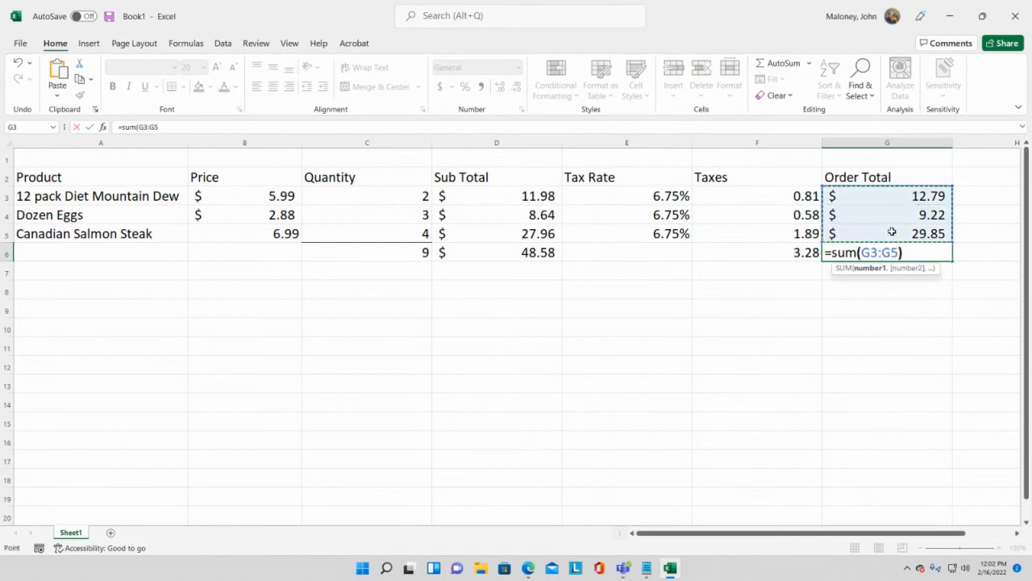
key("Return")
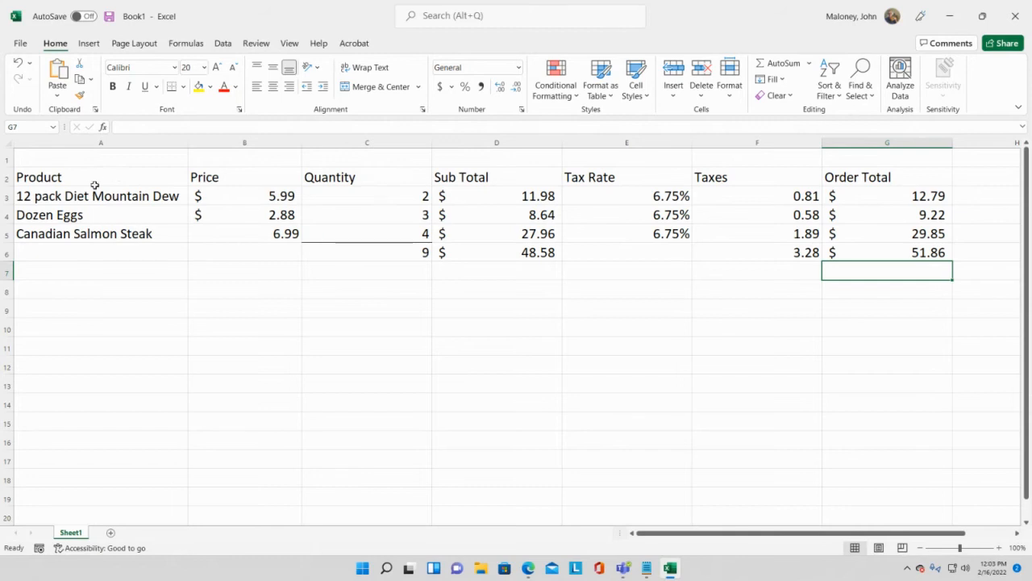
left_click_drag(84, 182, 75, 233)
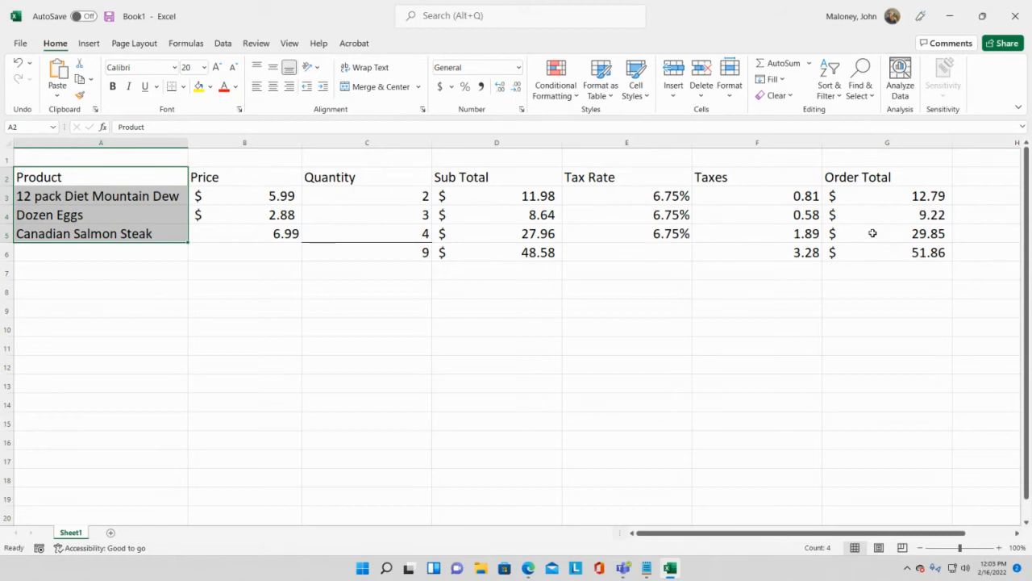
left_click(411, 295)
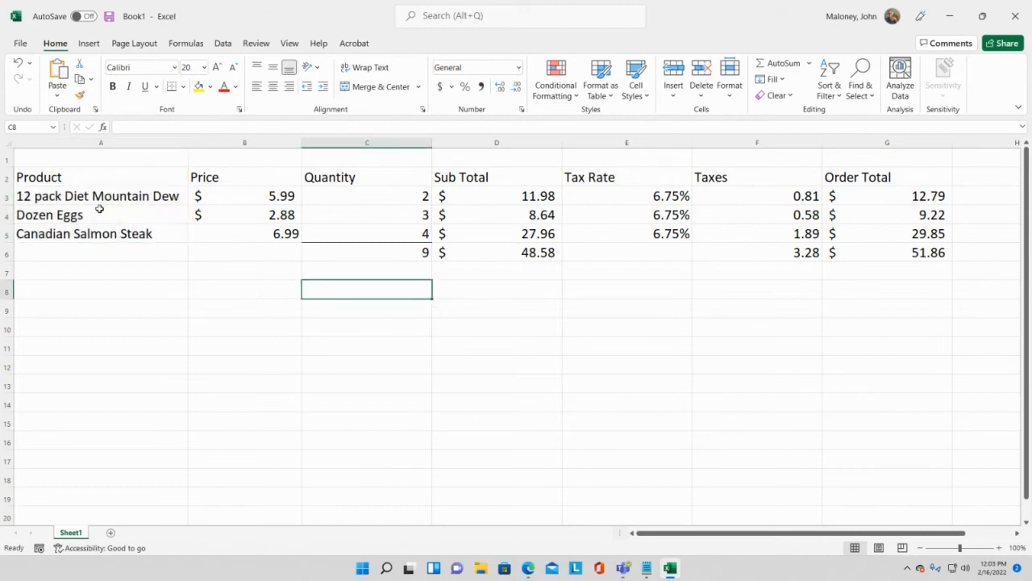
left_click(89, 44)
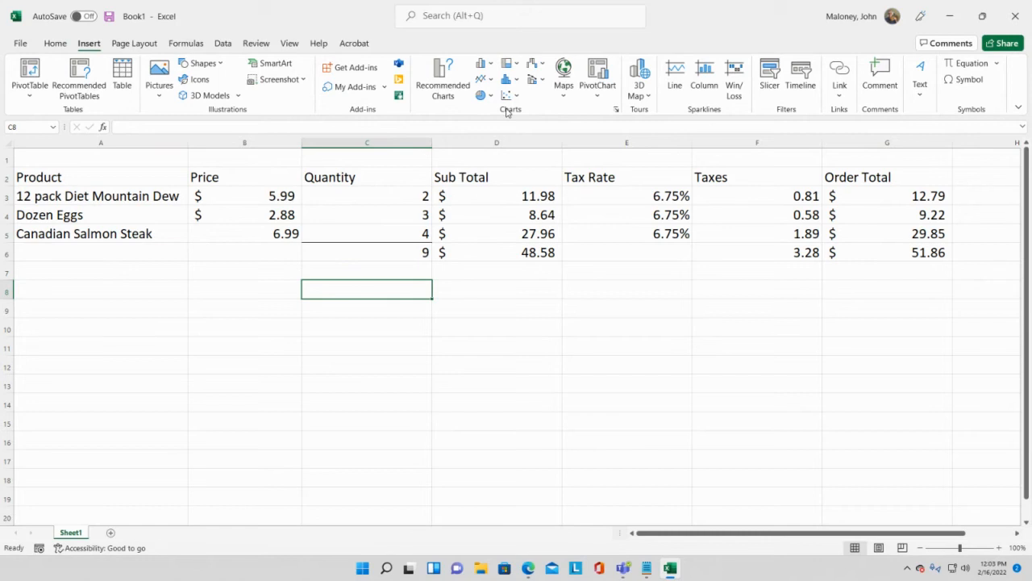
left_click(490, 63)
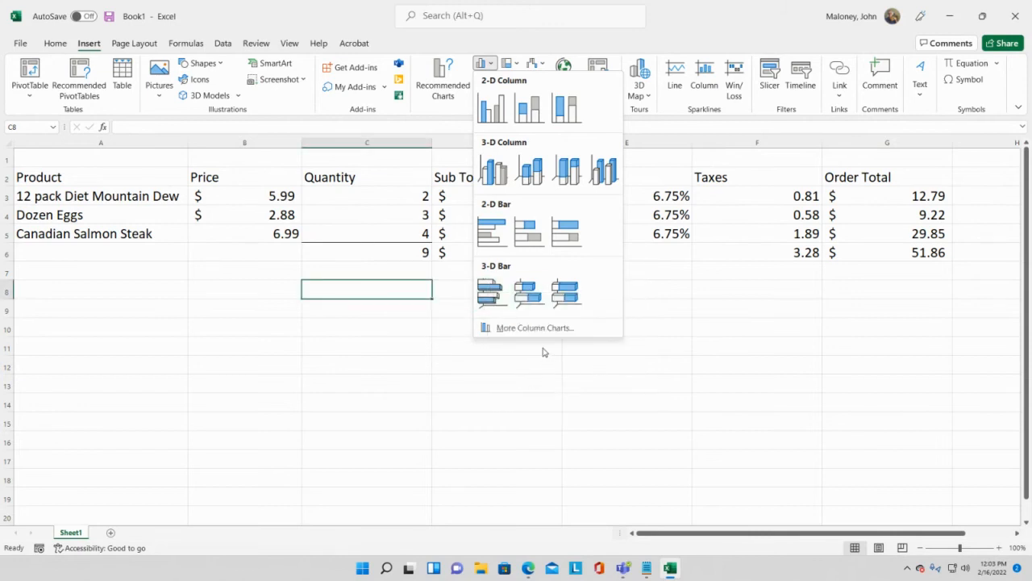
left_click(292, 321)
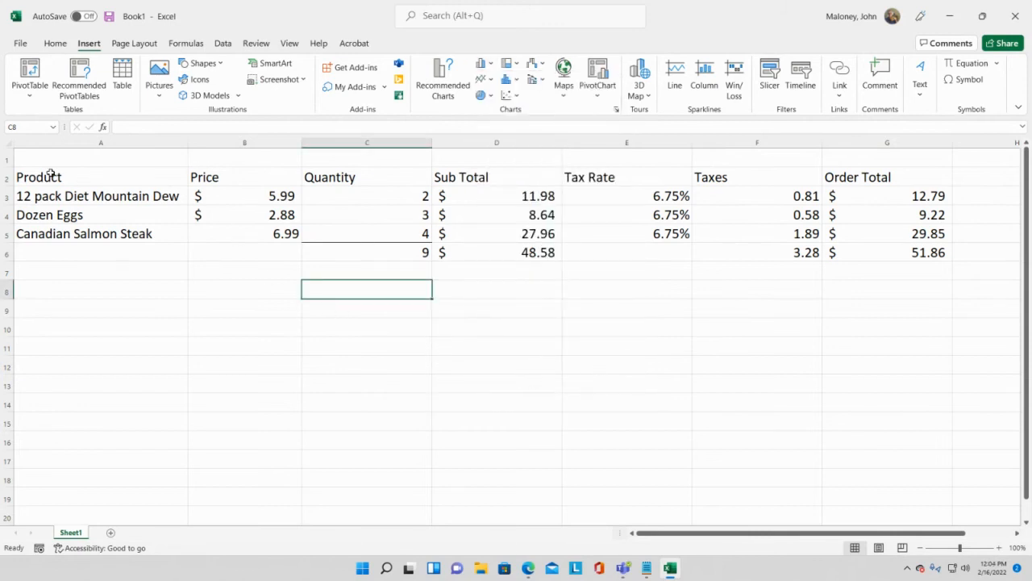
Insert a 3-D clustered column chart based on the whole table, A2:G6
left_click_drag(50, 175, 863, 240)
left_click_drag(913, 255, 916, 256)
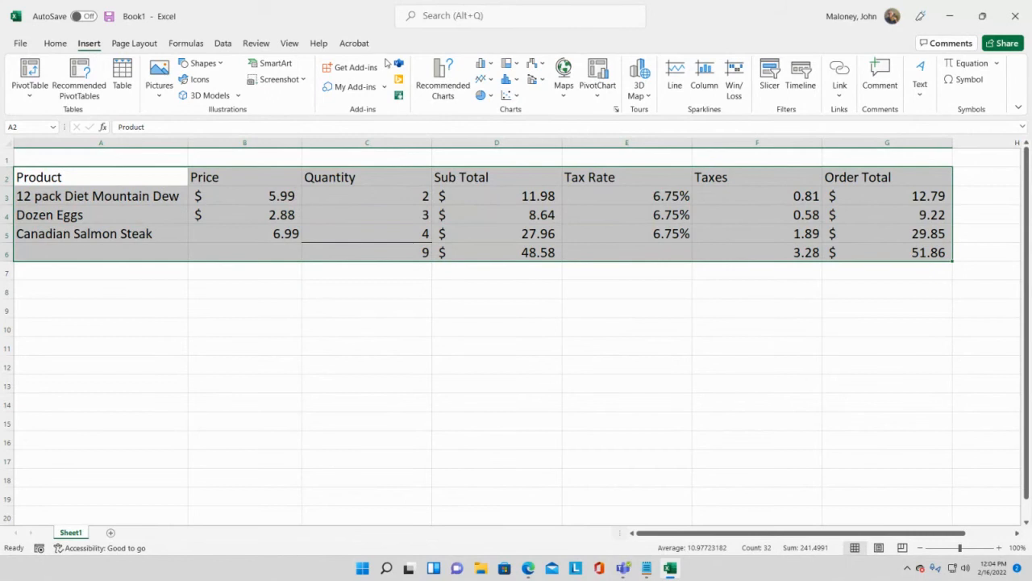
left_click(491, 64)
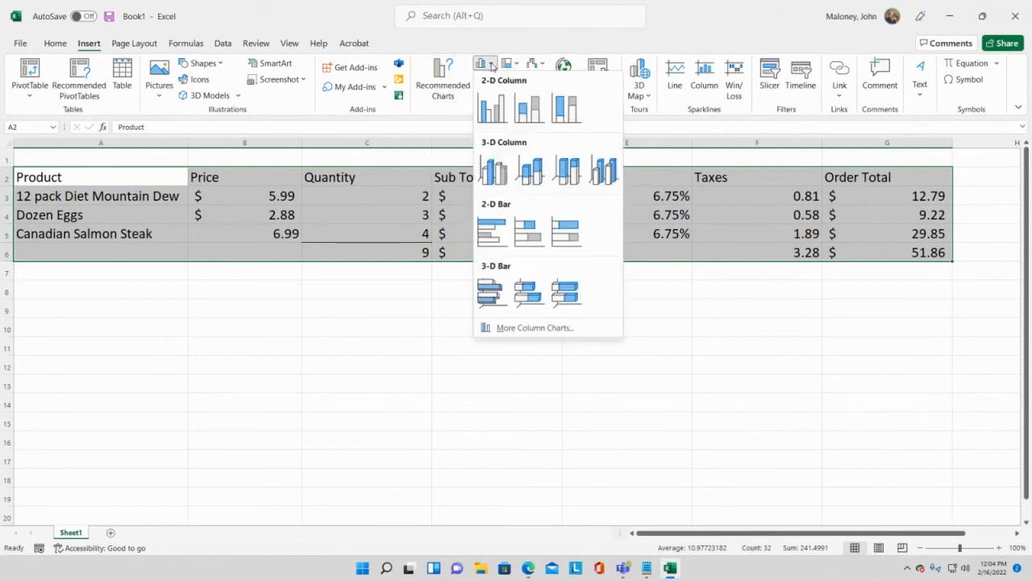
left_click(487, 162)
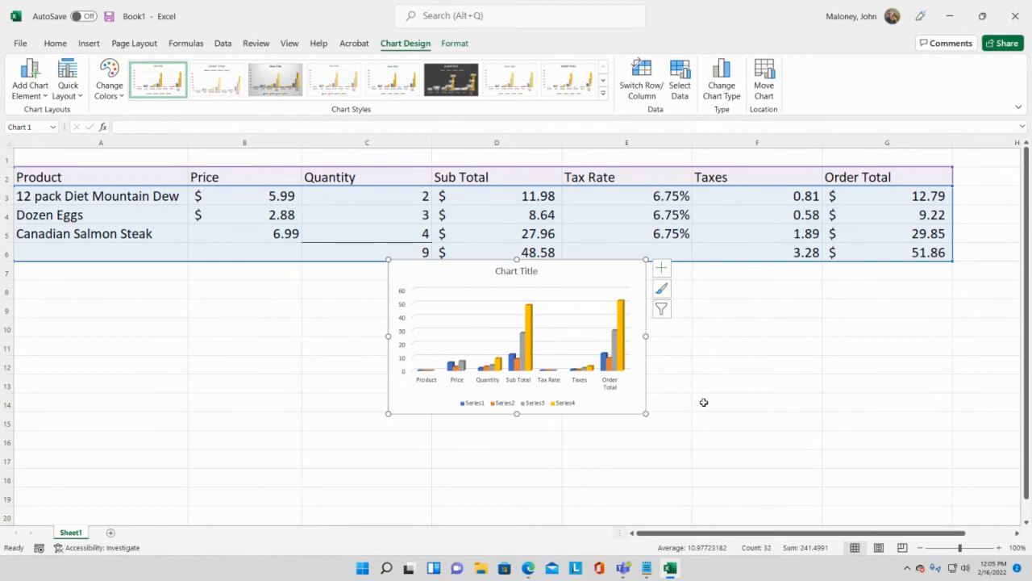
Delete the 3-D column chart from the worksheet
key("Delete")
left_click(217, 467)
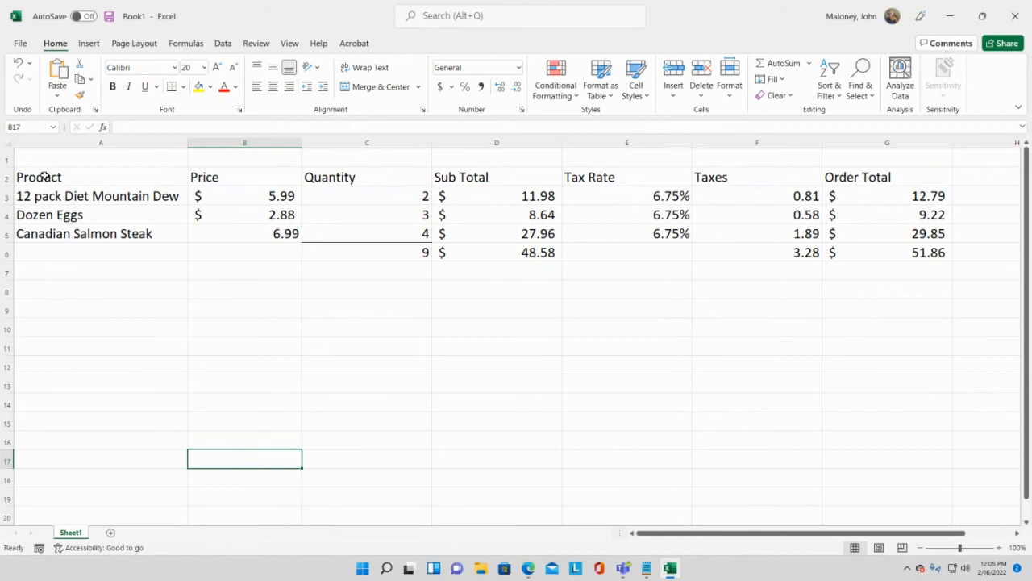
left_click_drag(44, 177, 66, 239)
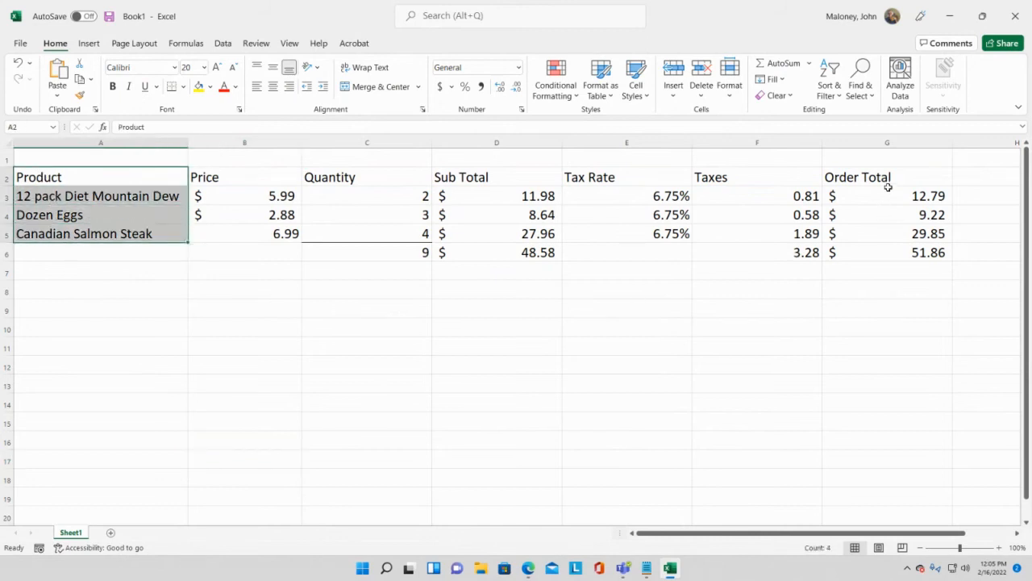
left_click_drag(887, 177, 914, 252)
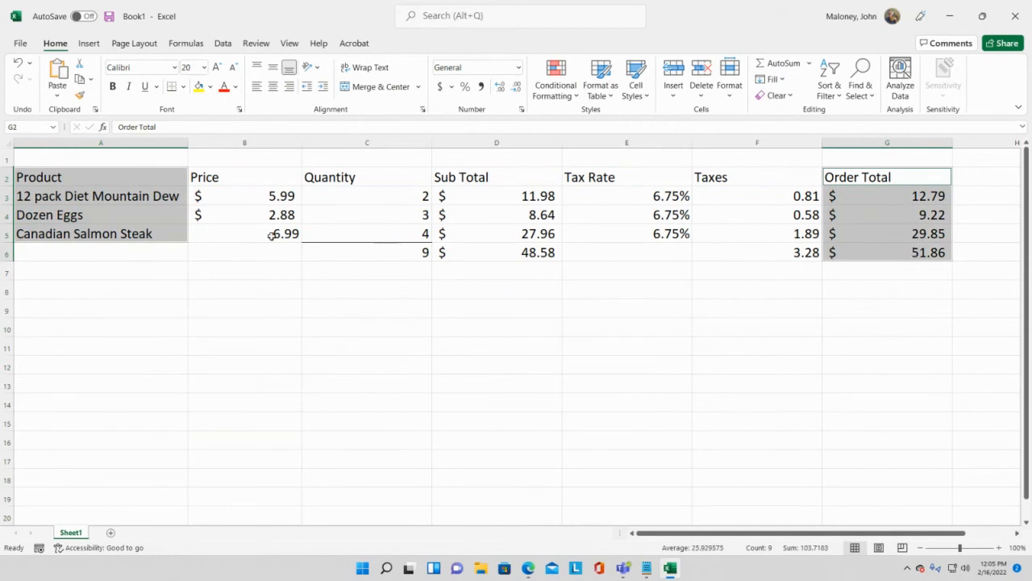
left_click(147, 191)
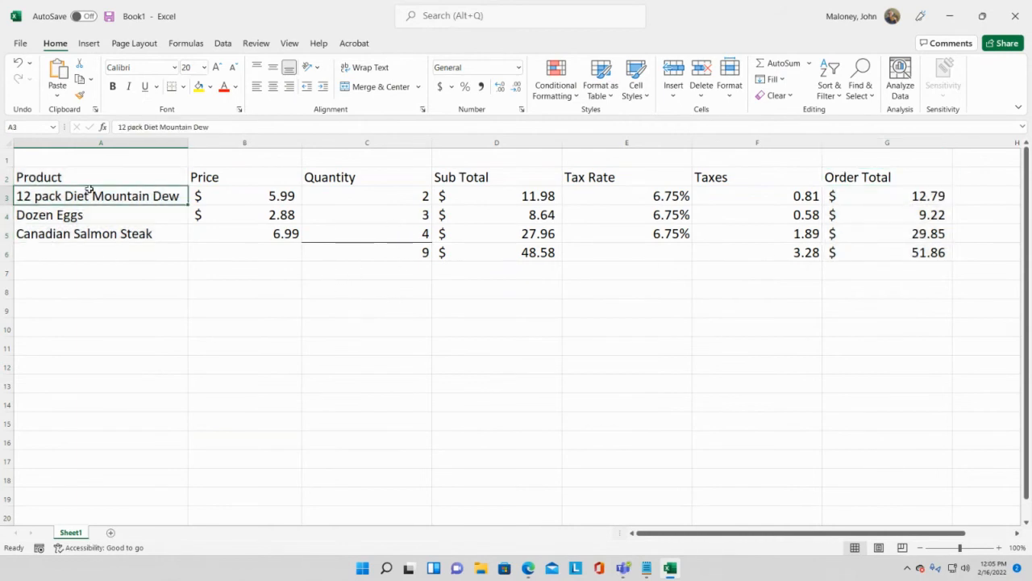
left_click(100, 143)
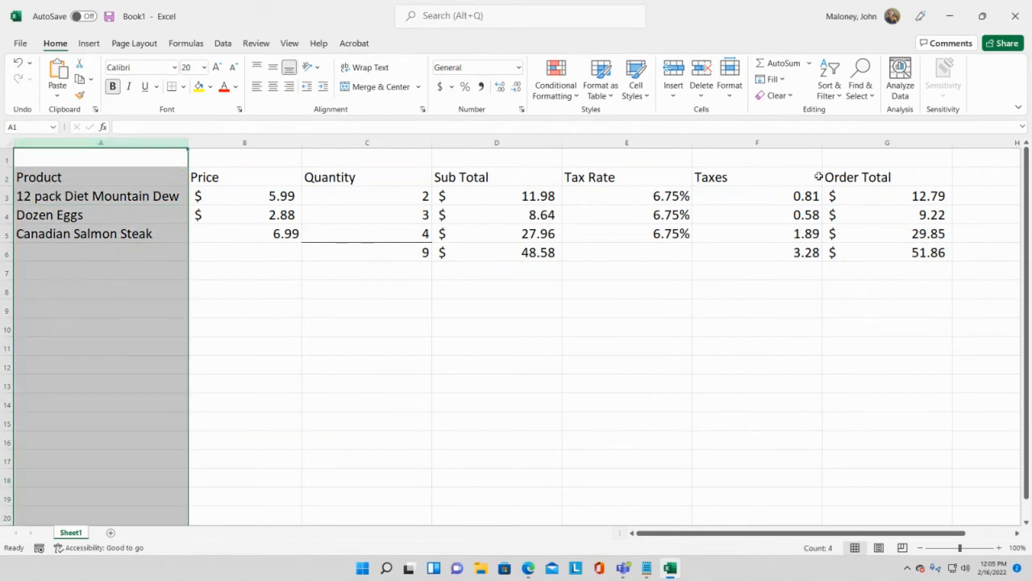
left_click(876, 142)
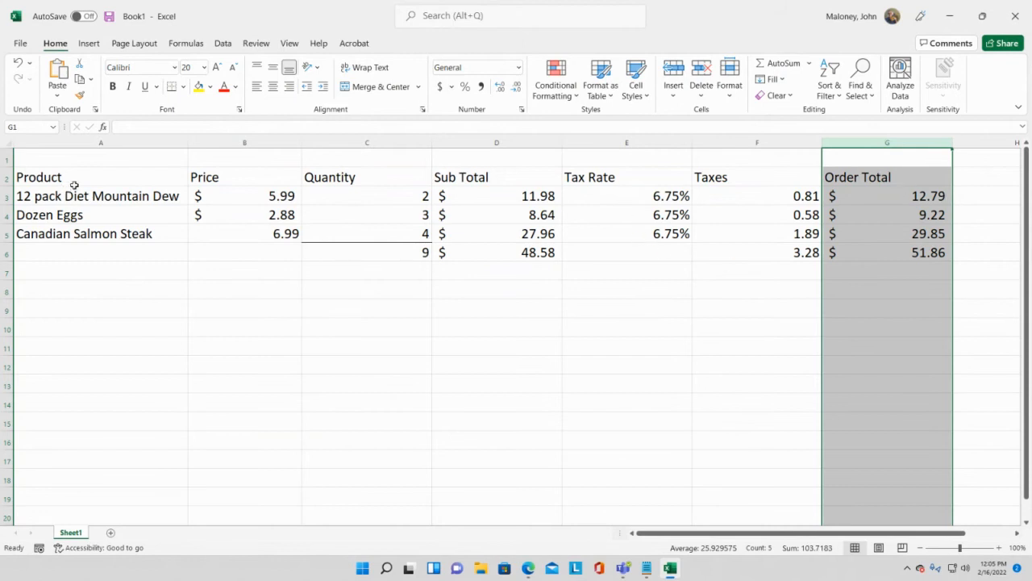
Insert a 3-D clustered column chart from the product names in A2:A5 and the order totals in G2:G6
left_click(102, 178)
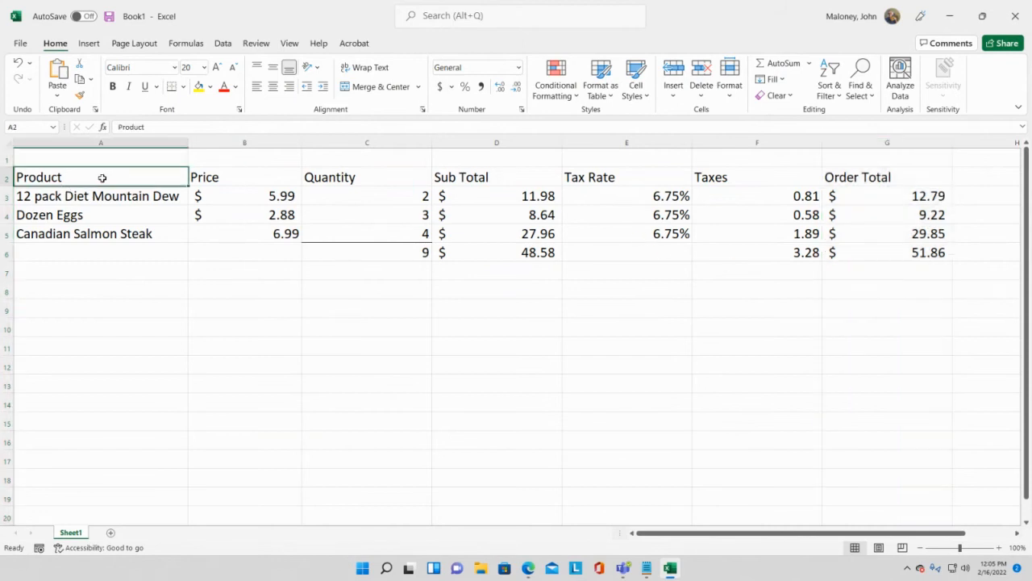
left_click_drag(102, 178, 101, 238)
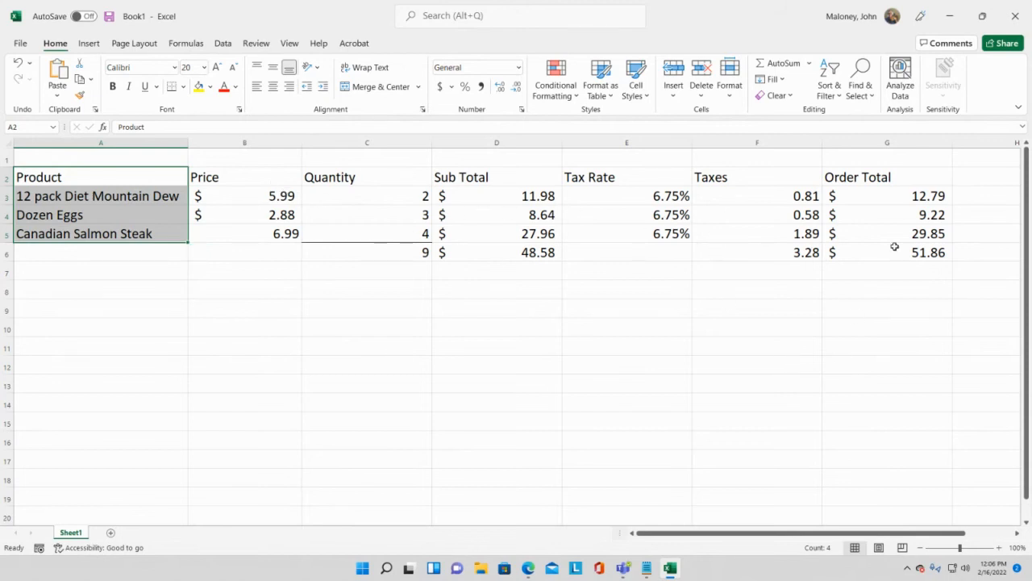
left_click_drag(897, 173, 916, 254)
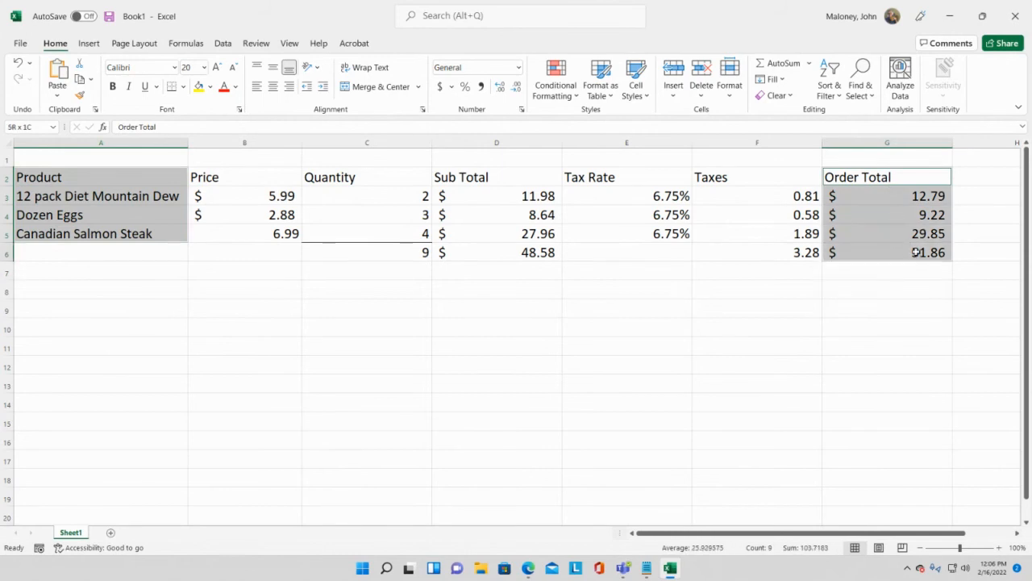
left_click(90, 44)
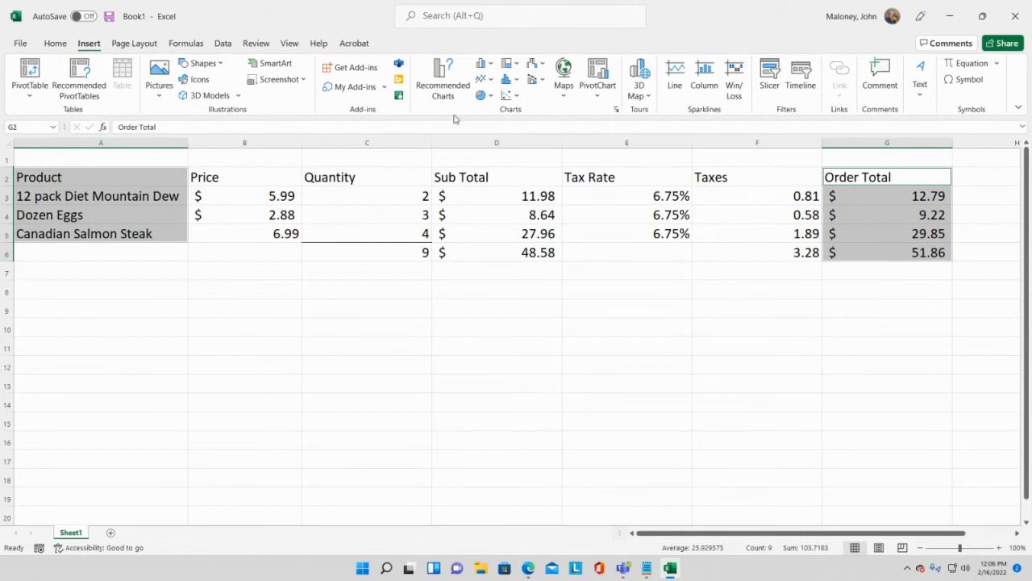
left_click(484, 63)
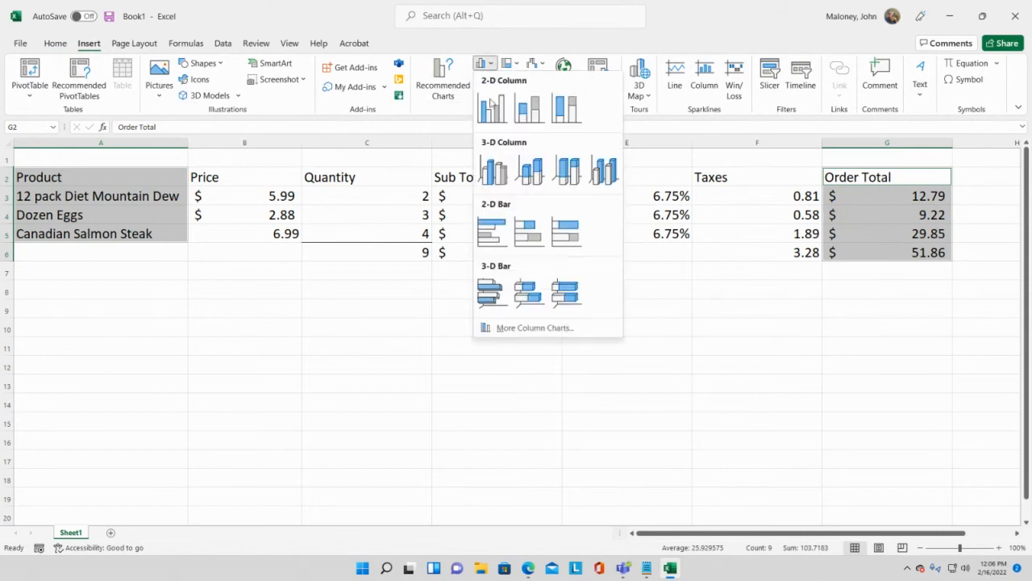
left_click(491, 168)
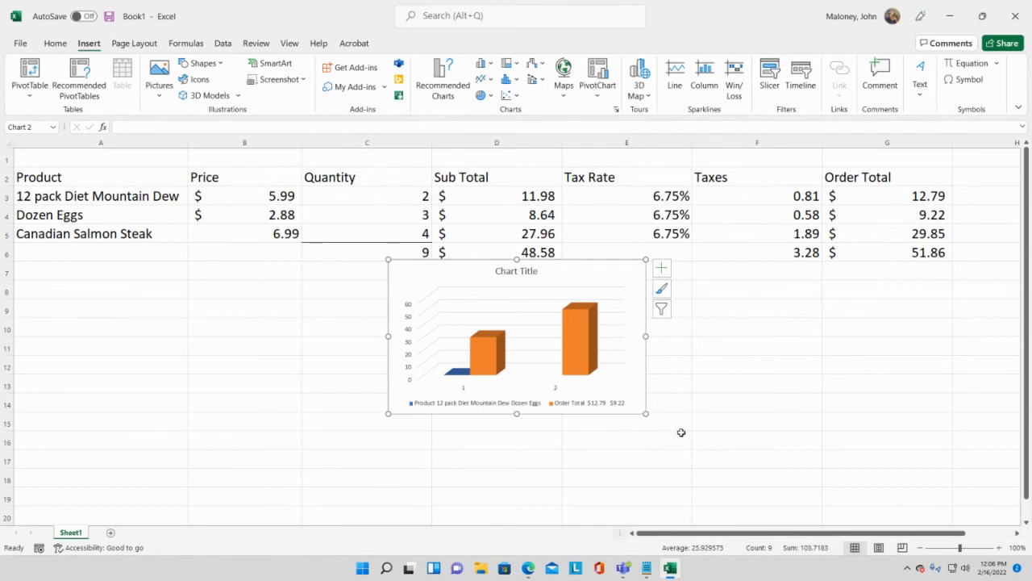
Delete the chart of products and order totals and deselect the ranges it was based on
key("Delete")
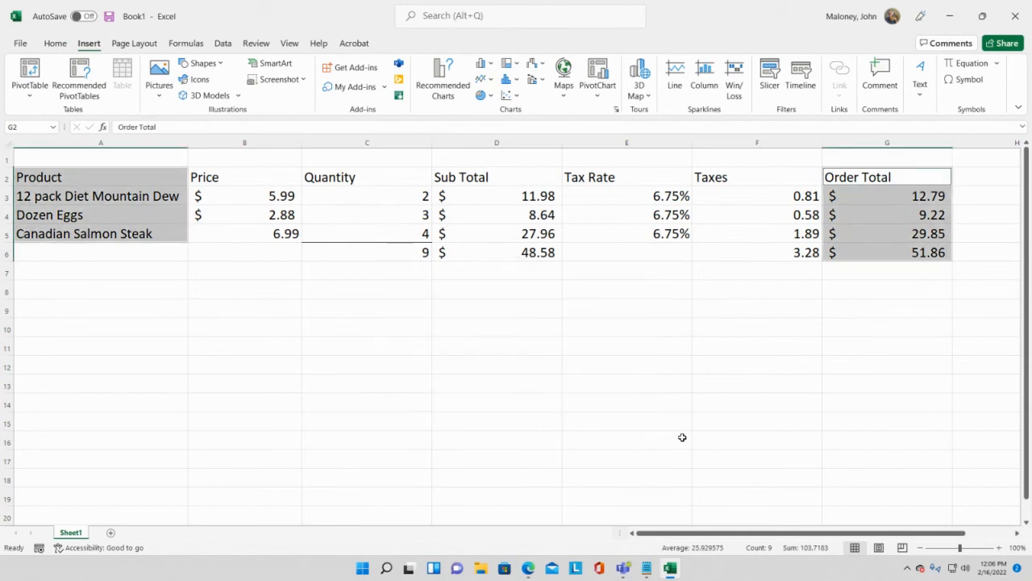
left_click(273, 331)
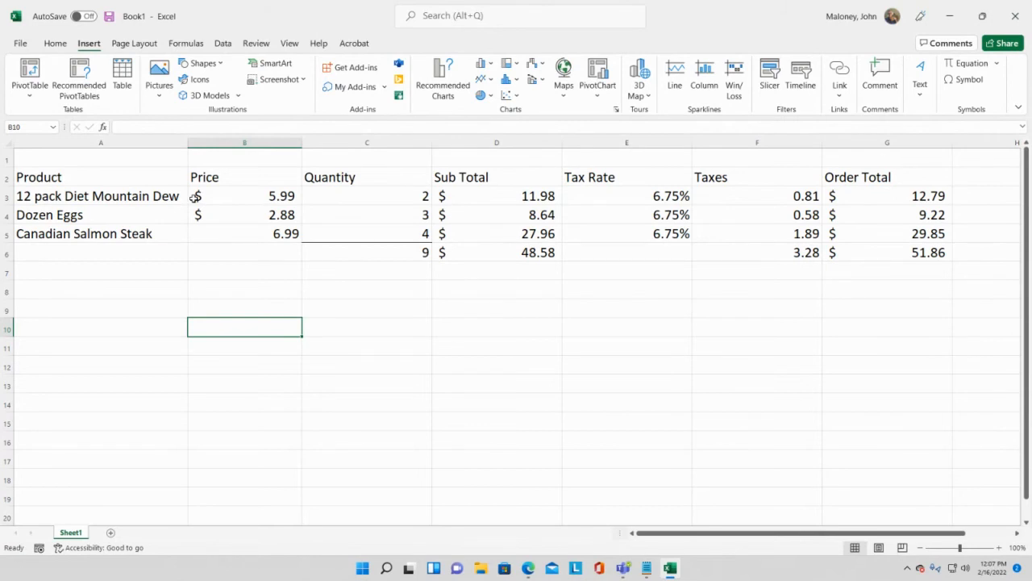
Enter the heading "PMT Function Example for Purchasing a Car:" in cell A8 below the order table
left_click(50, 292)
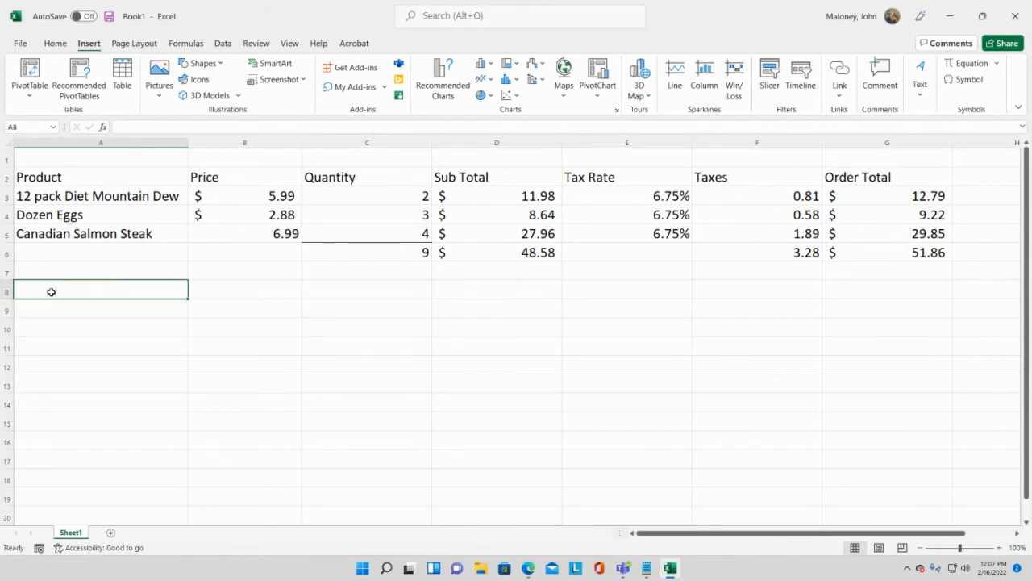
type("PMY")
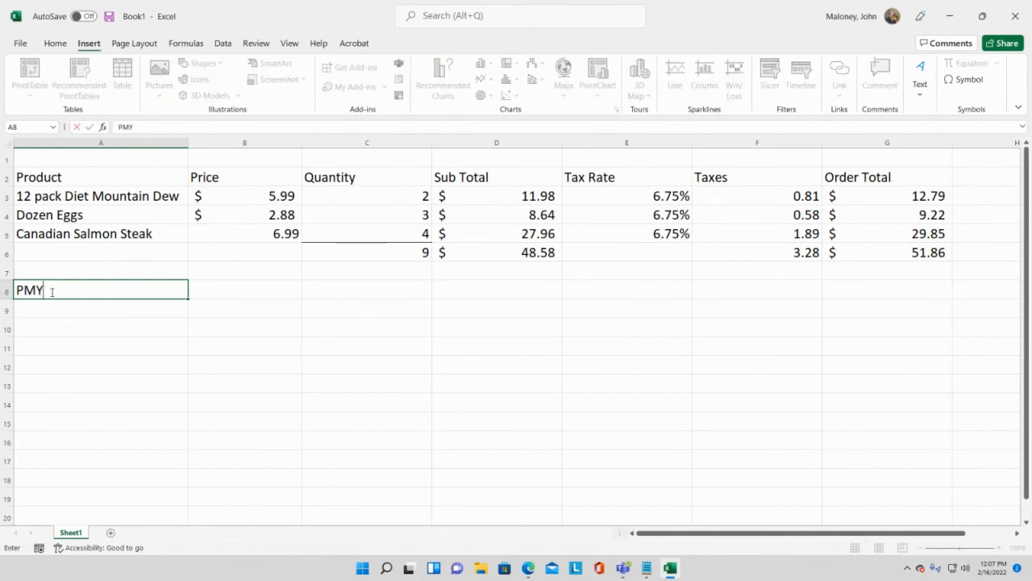
key("BackSpace")
type("T Function Example")
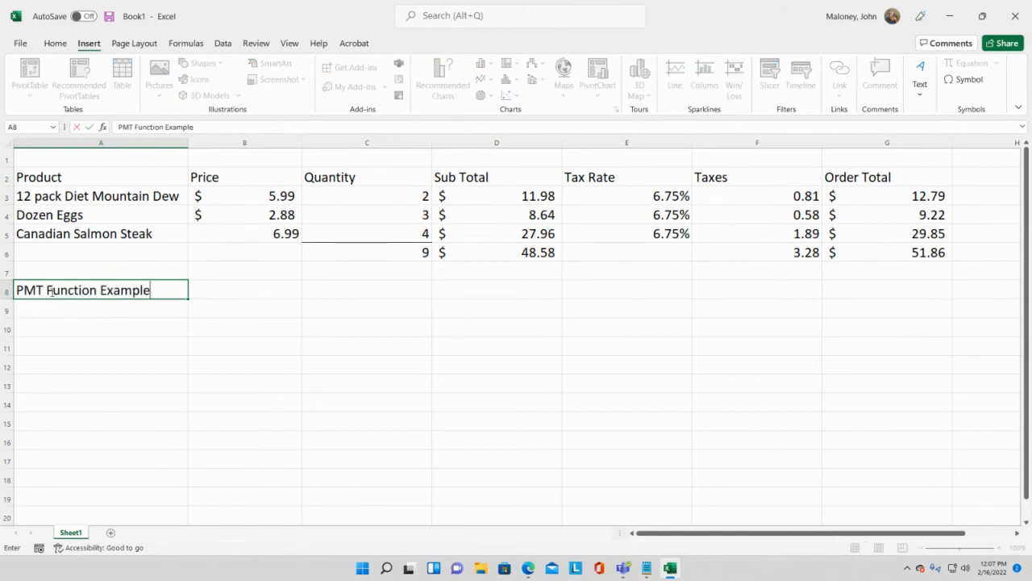
type(" for Purchasing ")
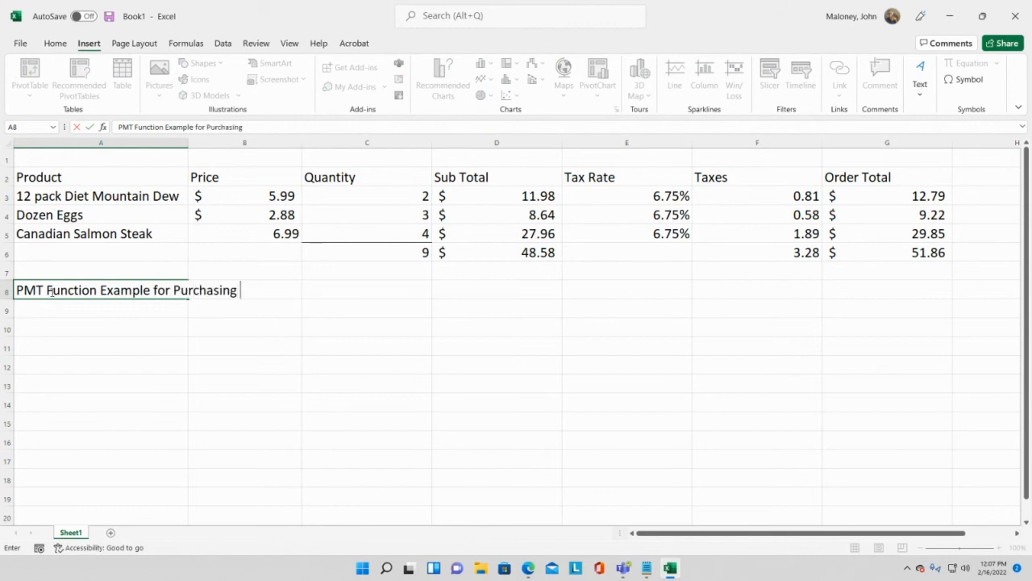
type("a Car:")
key("Return")
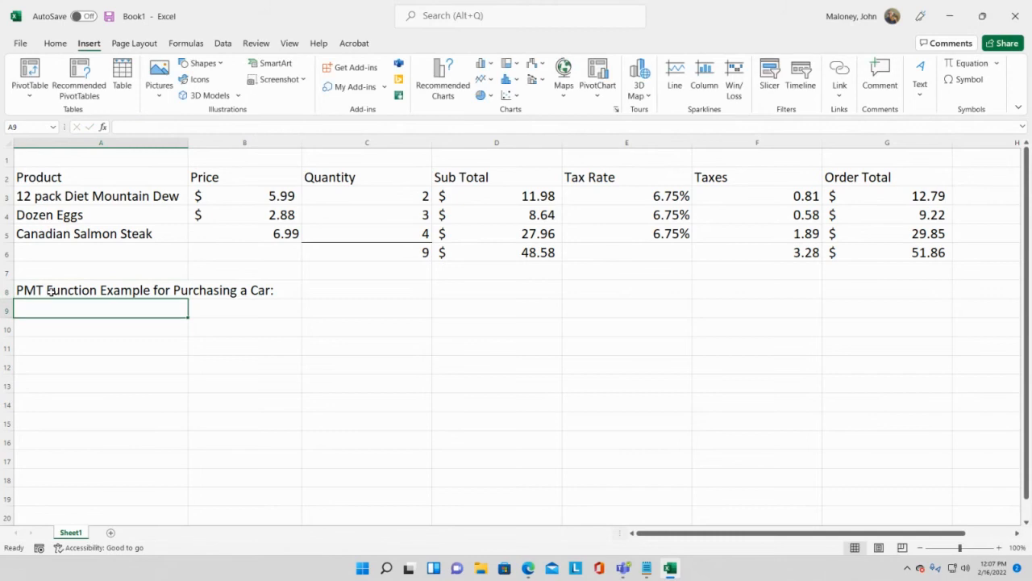
Enter the labels "Car Price", "Down Pmt" and "Interests Rate" in cells A9 to A11
type("Price")
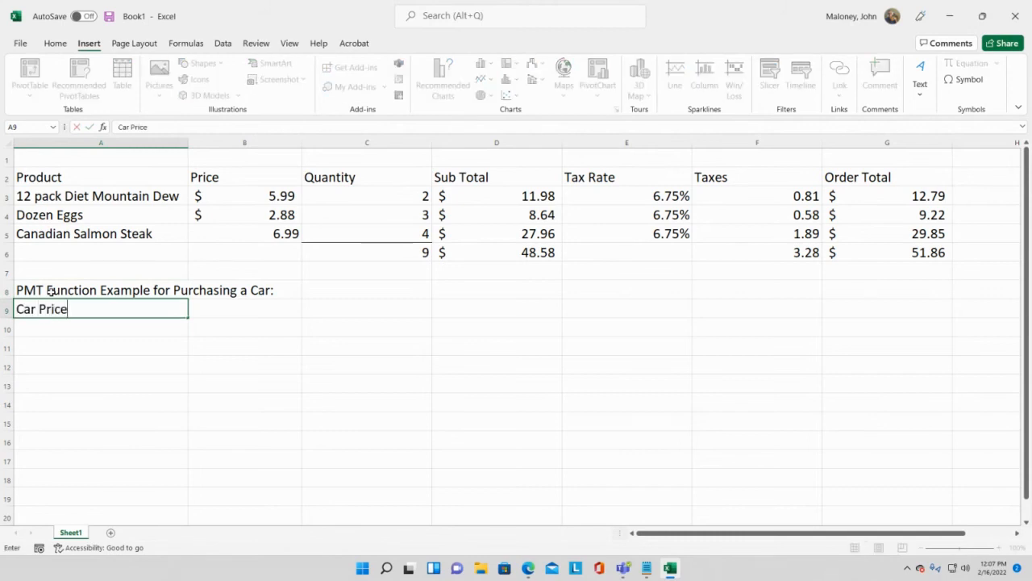
key("Return")
type("Down ")
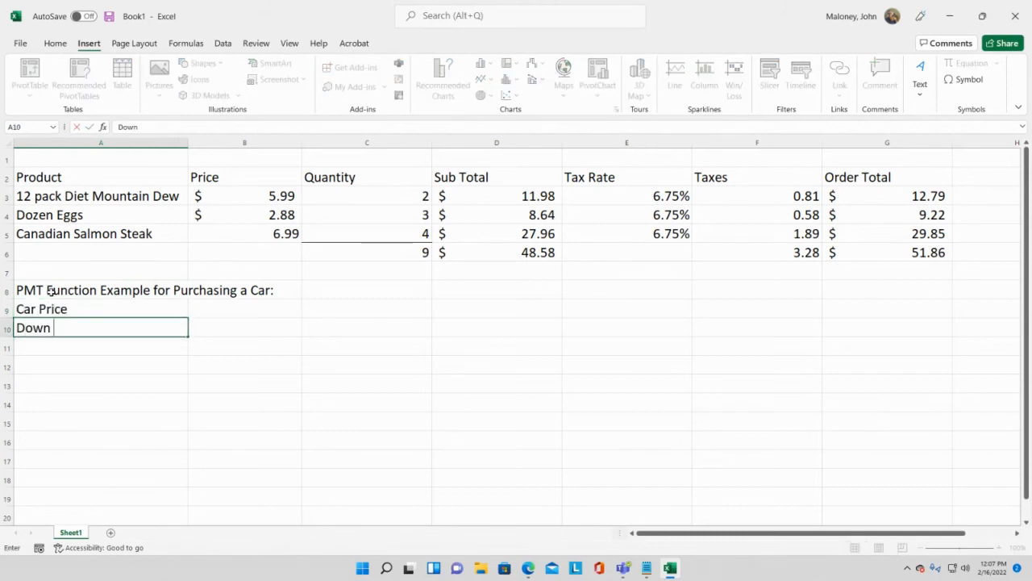
type("Pmt")
key("Return")
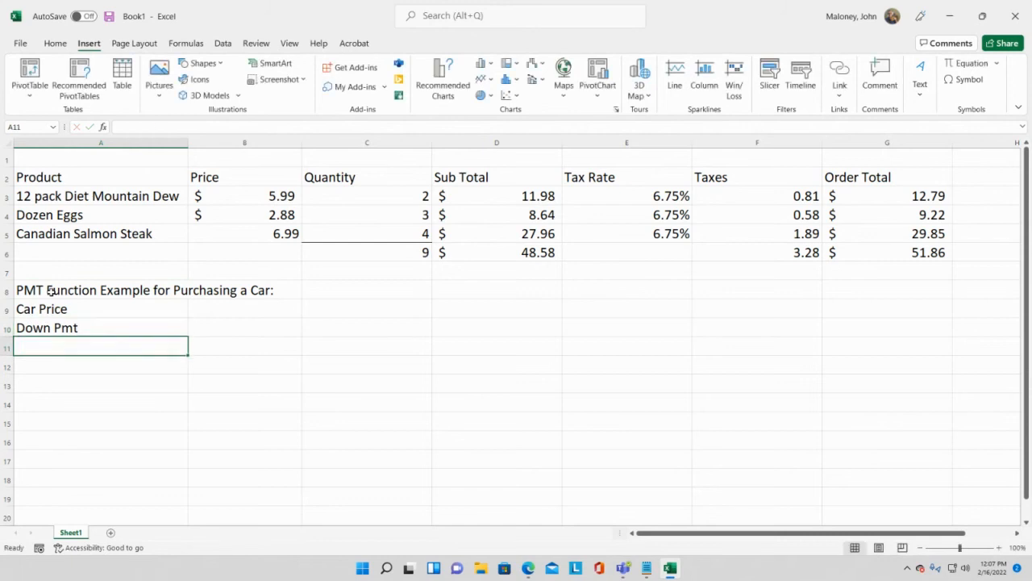
type("I")
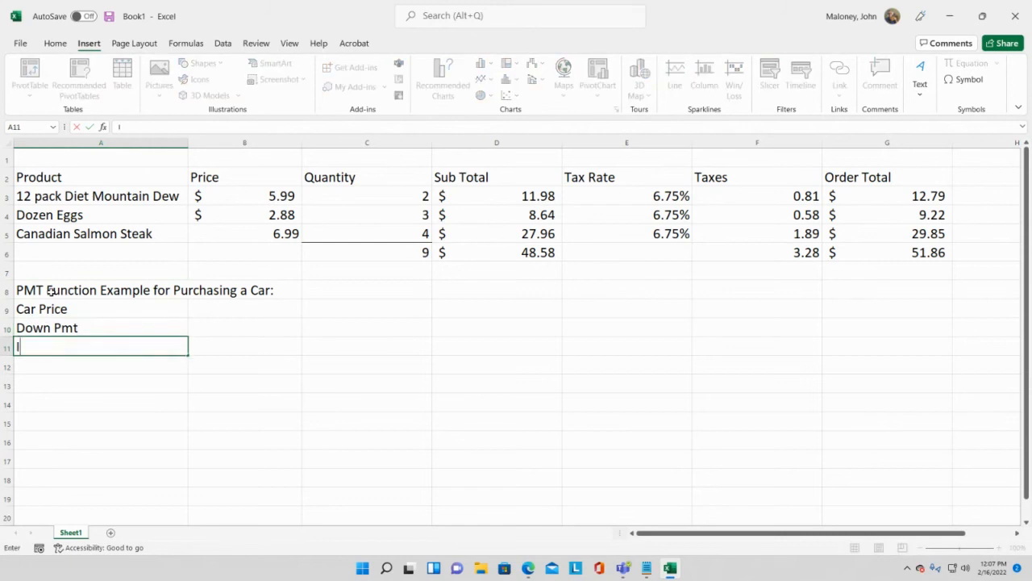
type("nterests Rate")
key("Return")
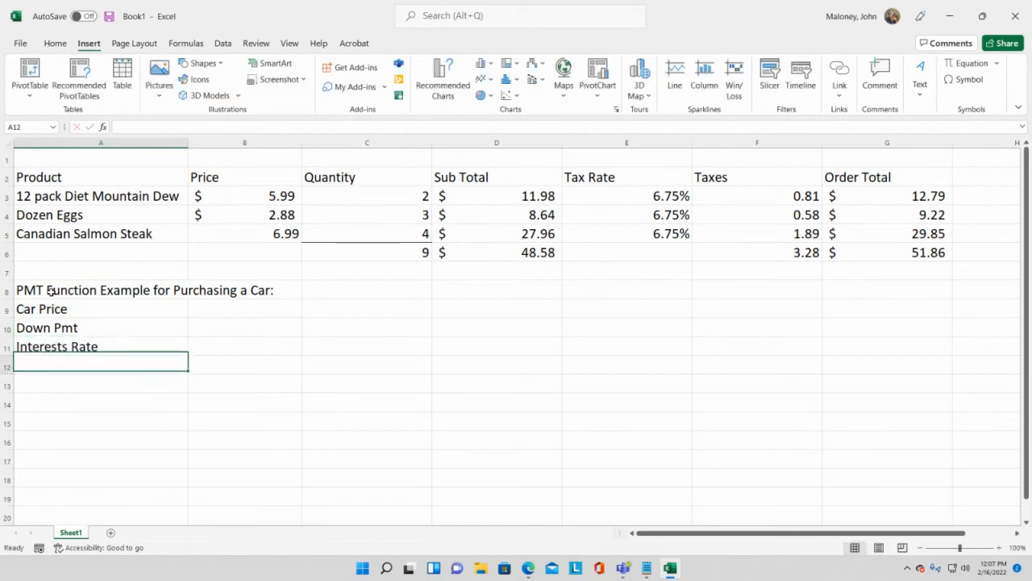
Enter the labels "# Months to pay off car", "Monthly Pmt" and "Total of Pmts" in cells A12 to A14
type("#")
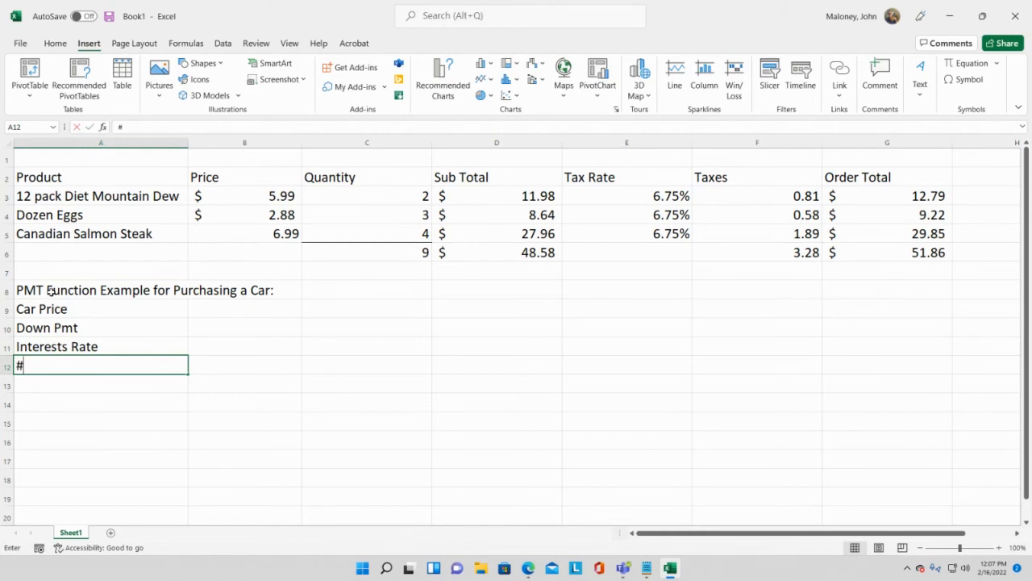
type(" Months to p")
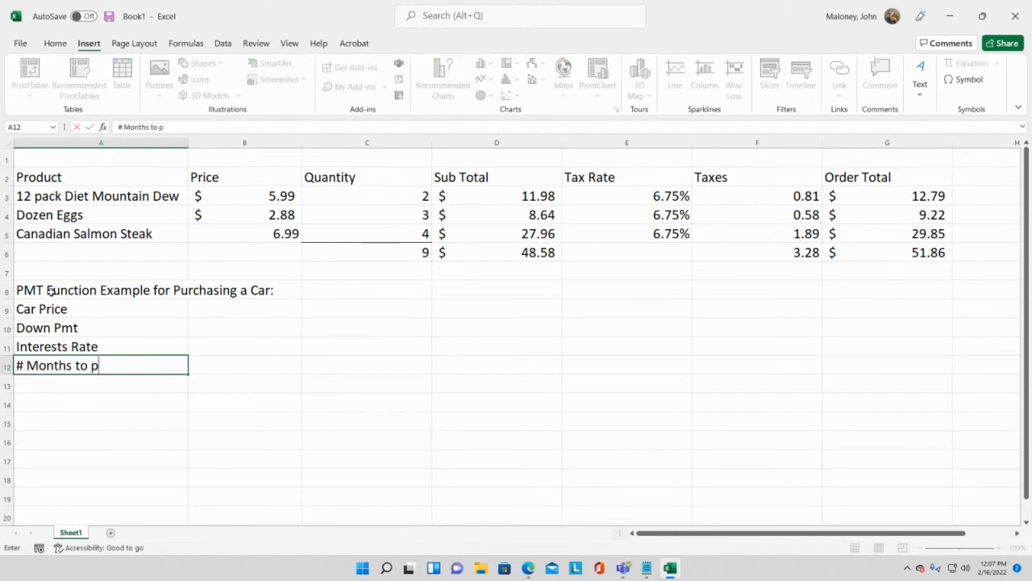
type("ay off car")
key("Return")
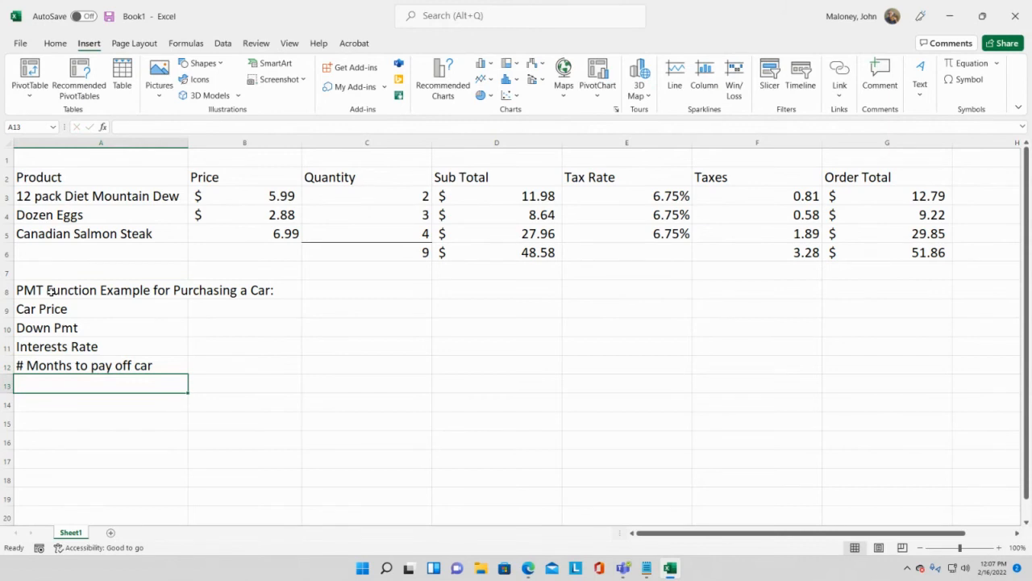
type("Monthly Pmt")
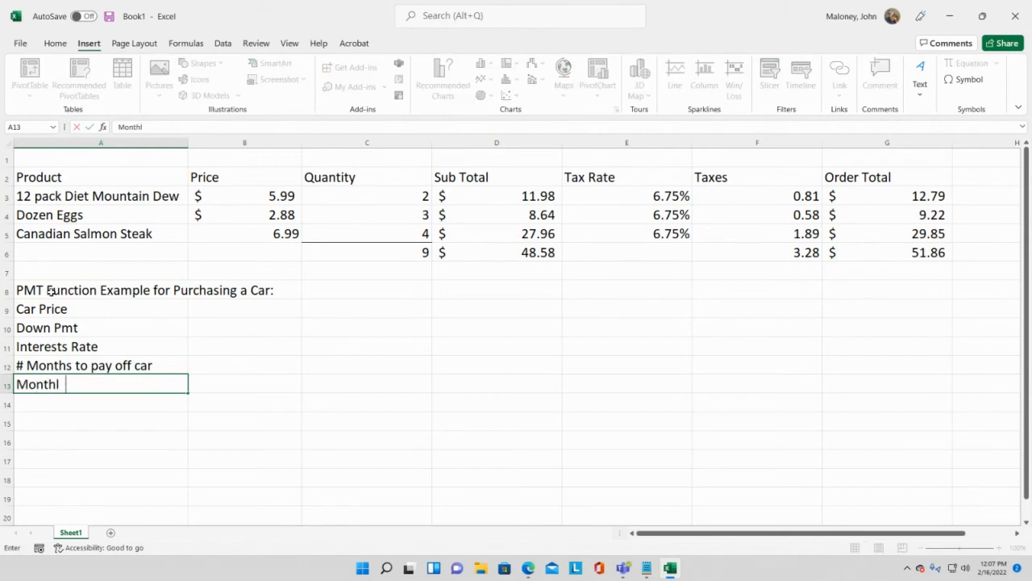
key("Return")
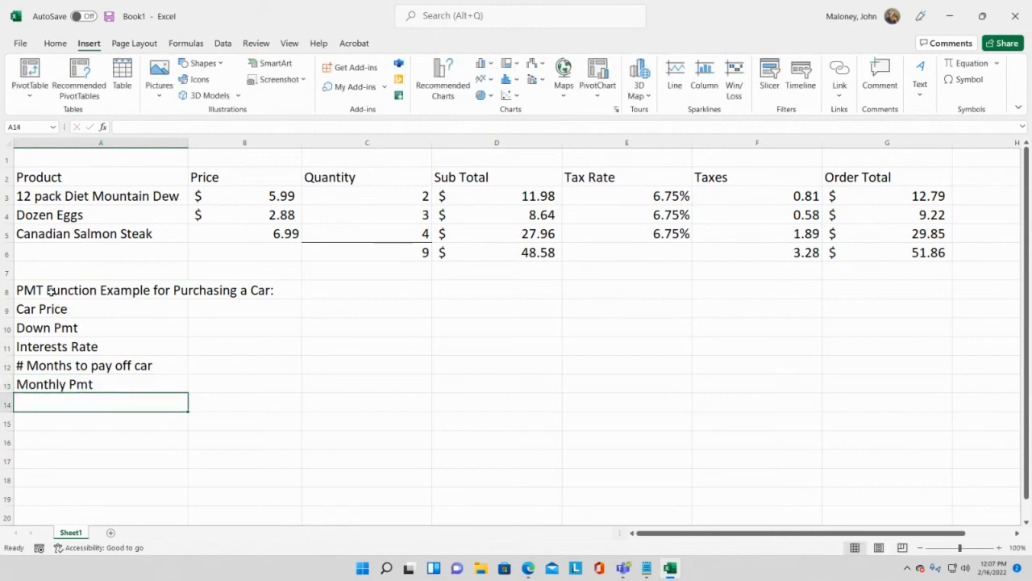
type("Total of Pa")
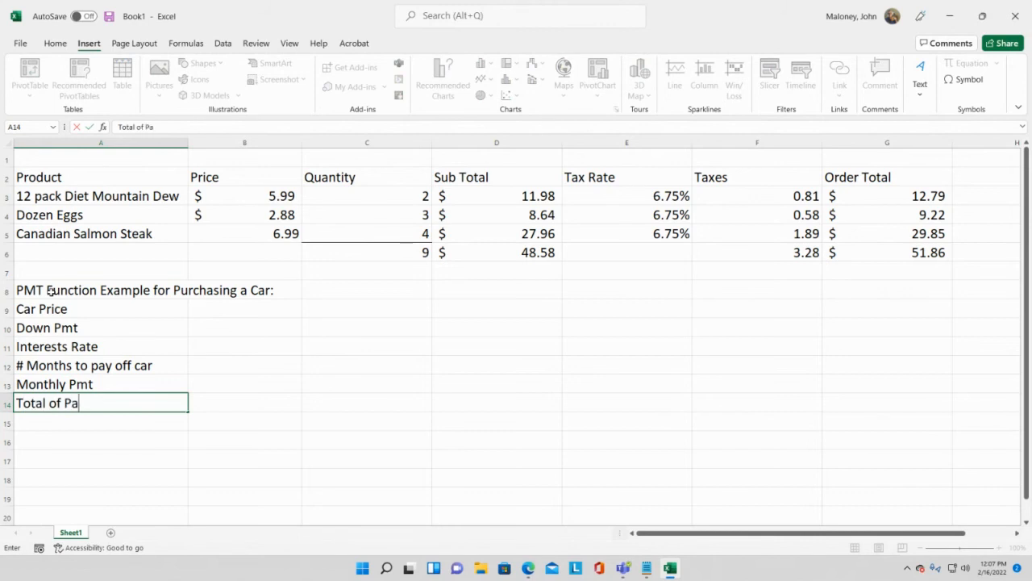
key("BackSpace")
type("mts")
key("Return")
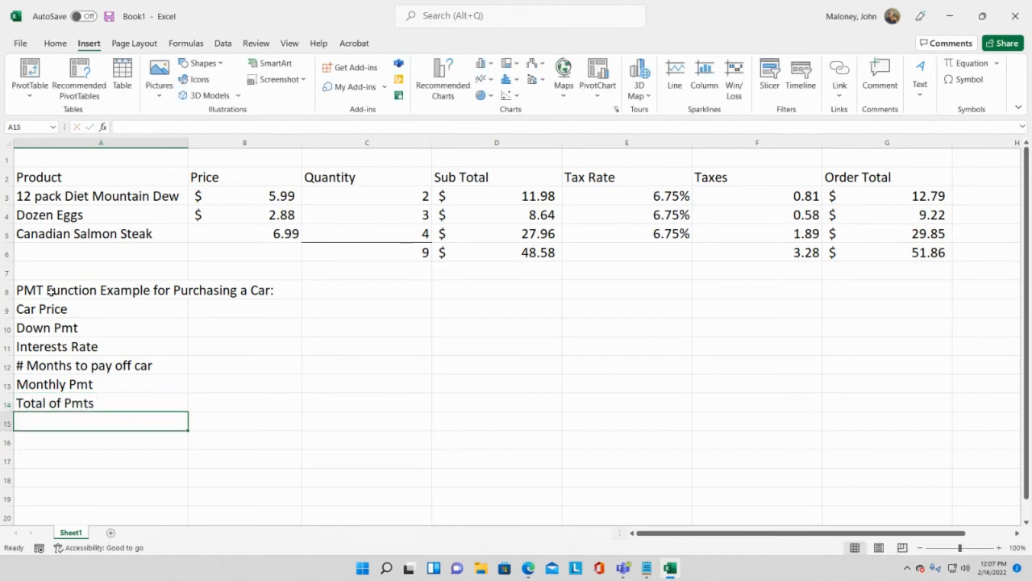
left_click_drag(56, 310, 79, 402)
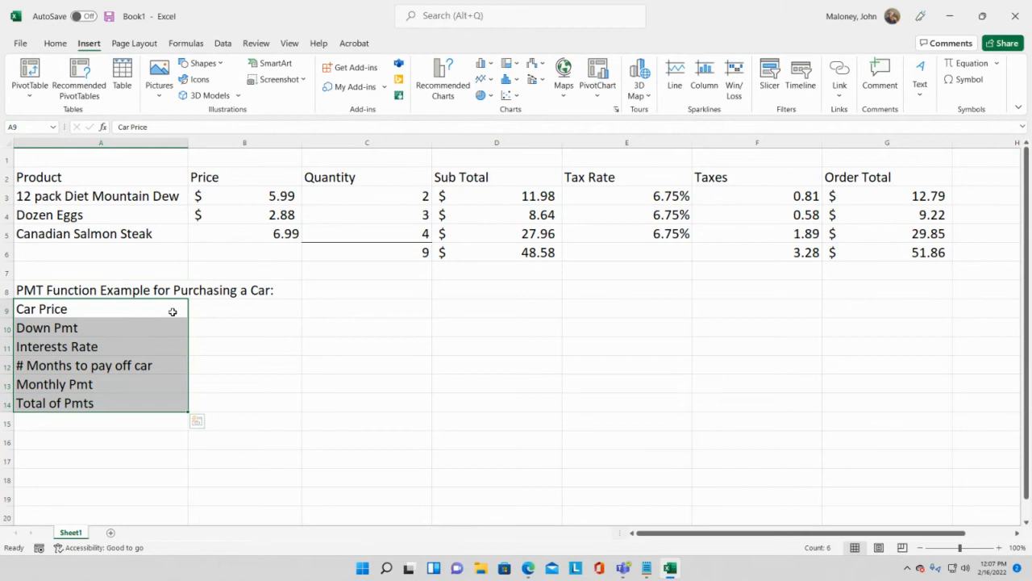
Enter the car price 22999 in cell C9 and select that cell again
left_click(373, 308)
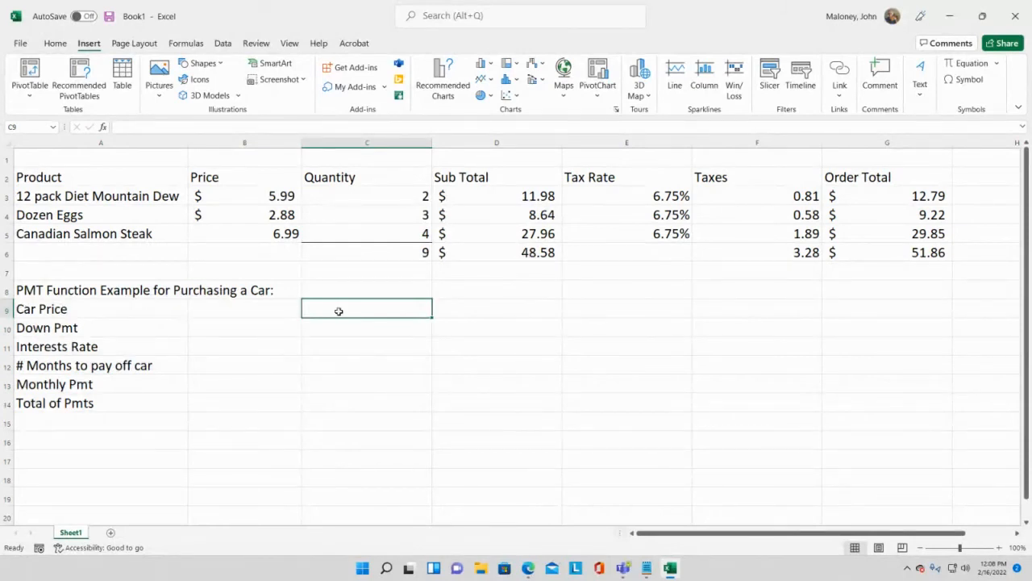
type("22")
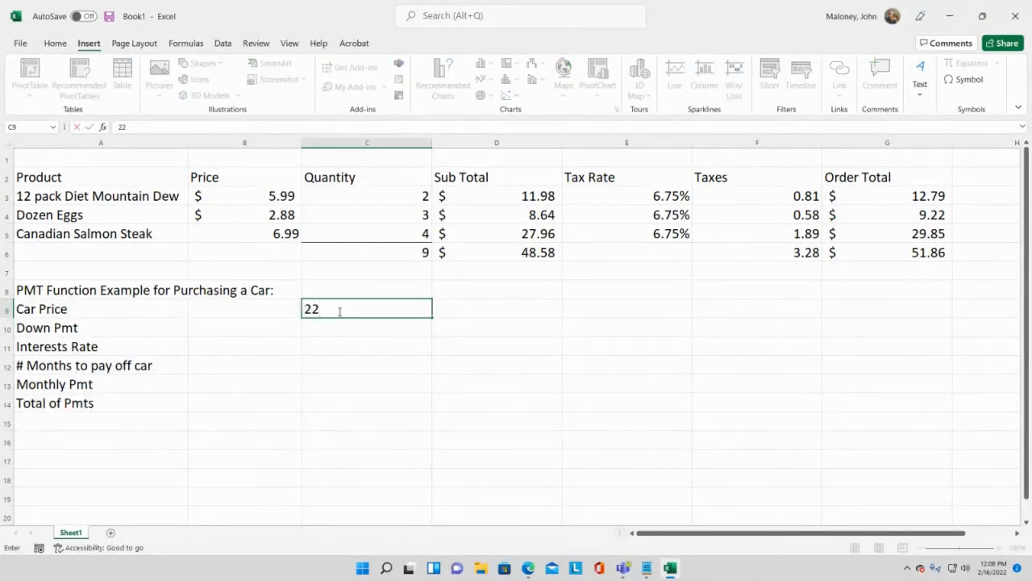
type("999")
key("Return")
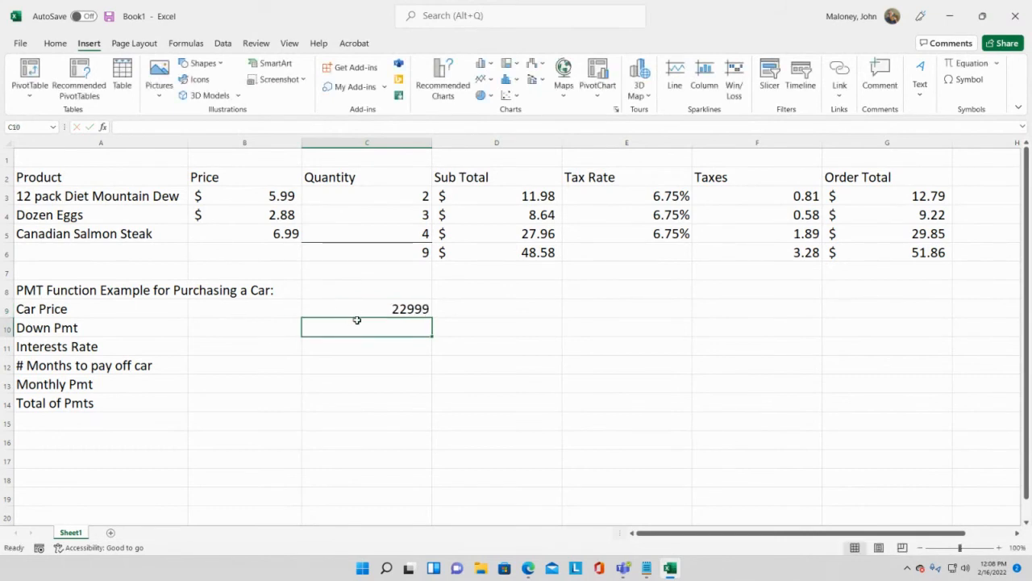
left_click(425, 309)
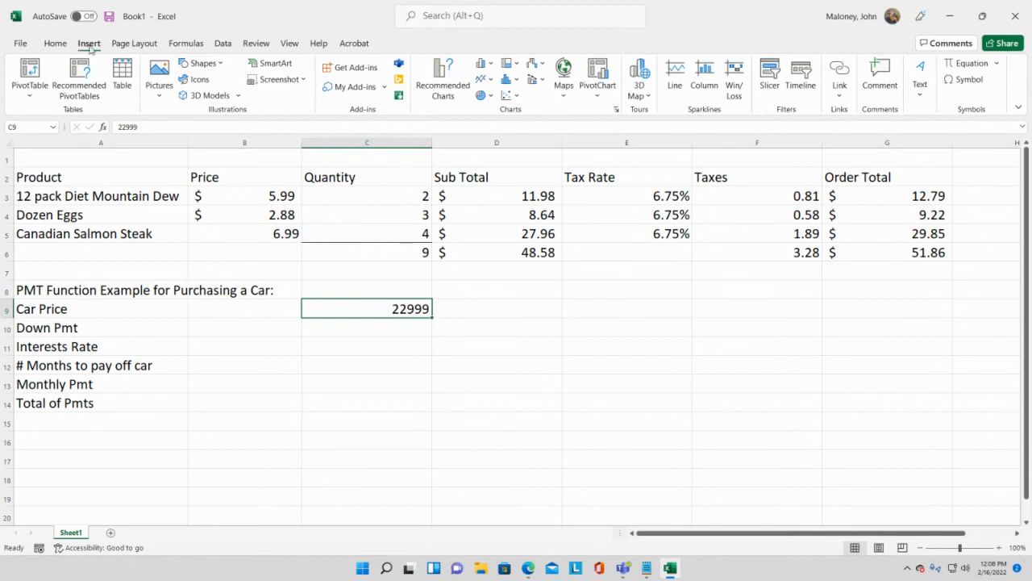
Apply the dollar Accounting number format to the car price in cell C9
left_click(55, 45)
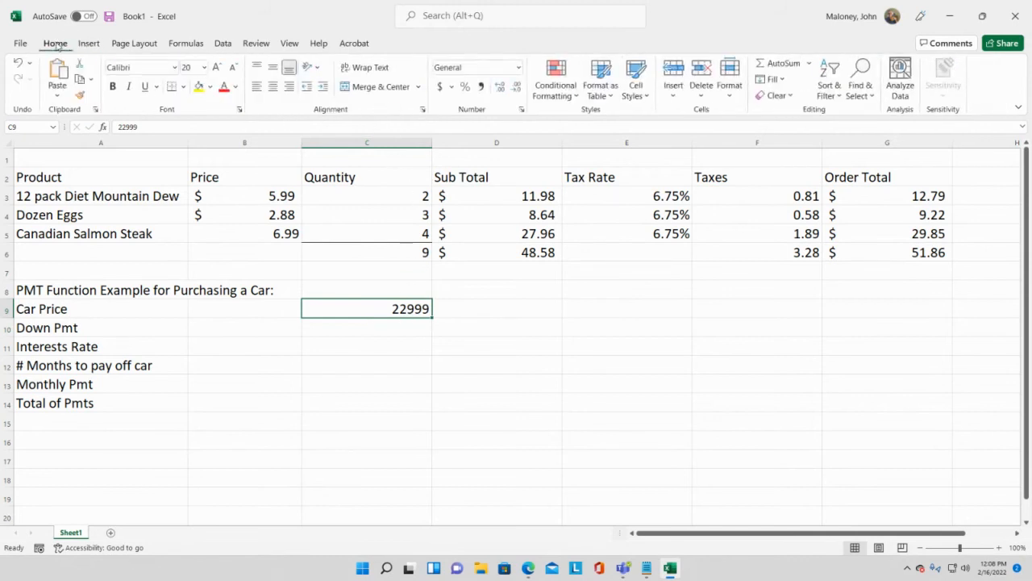
left_click(440, 87)
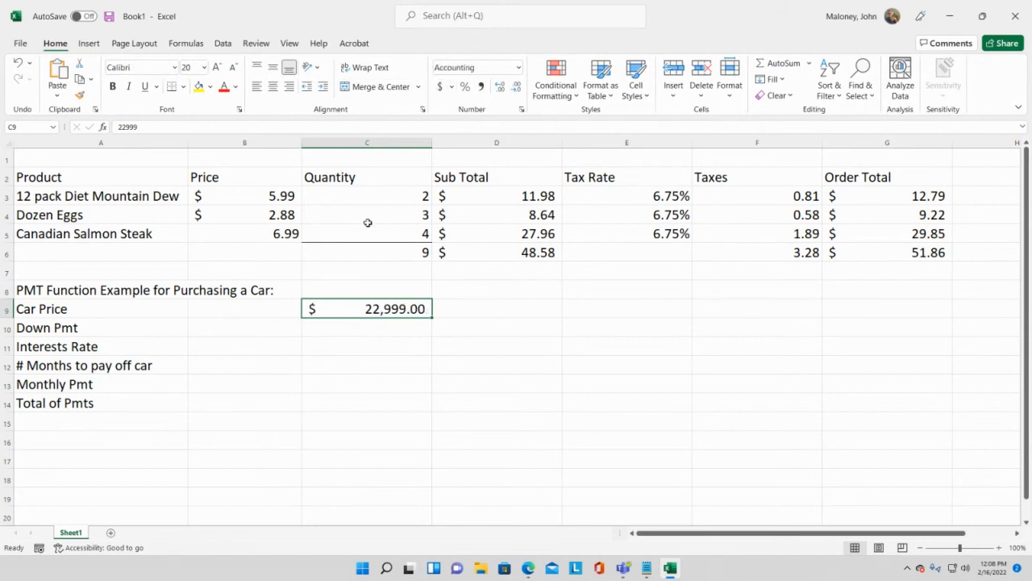
Enter a down payment of 2000 in cell C10 and format it with the comma style
left_click(378, 326)
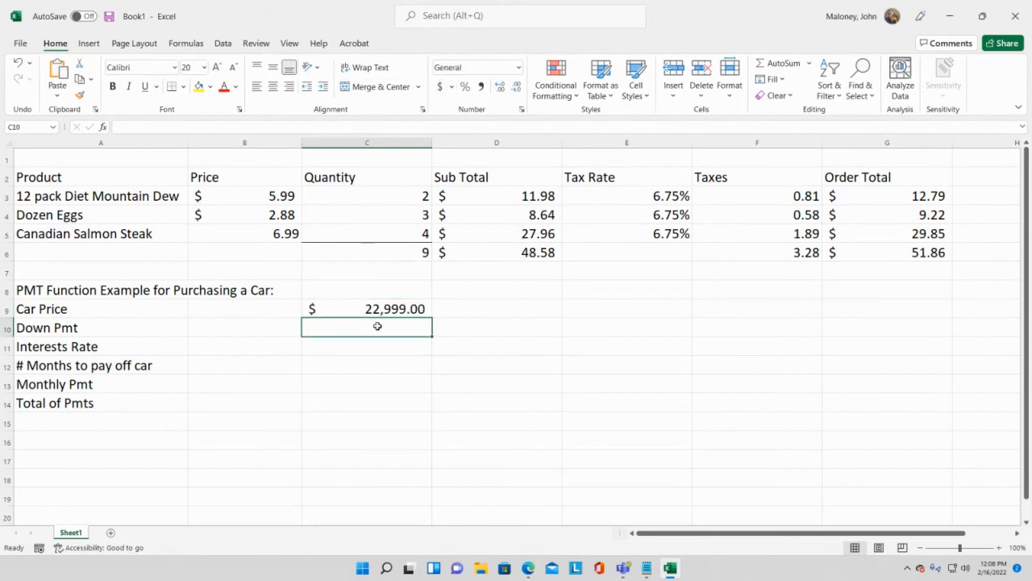
type("2")
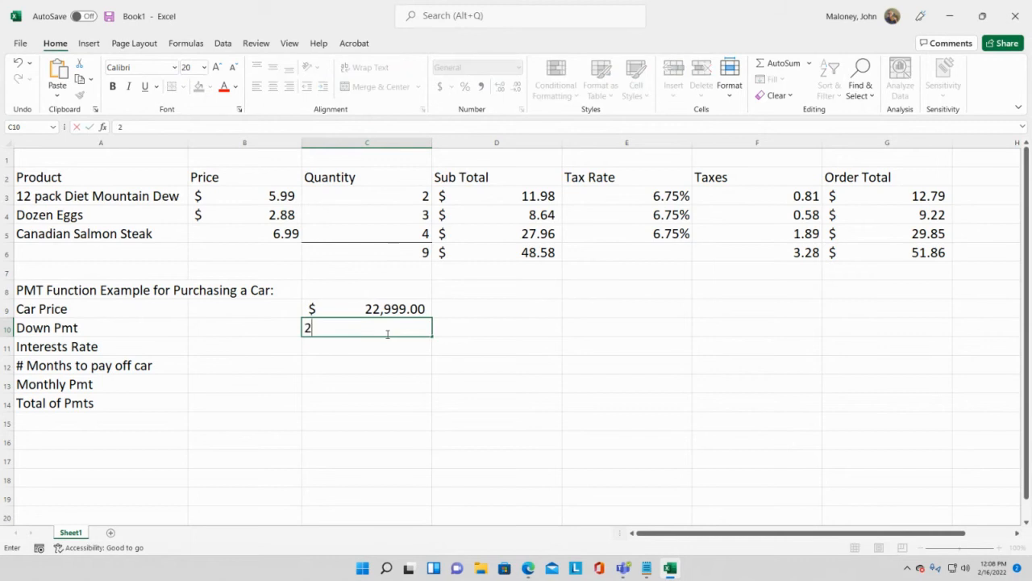
type("000")
key("Return")
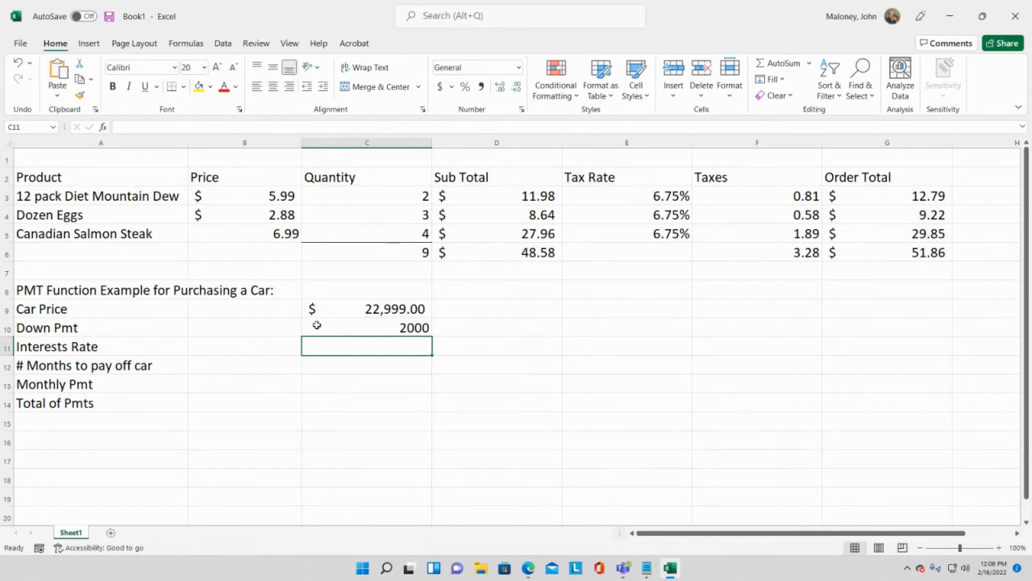
left_click(370, 329)
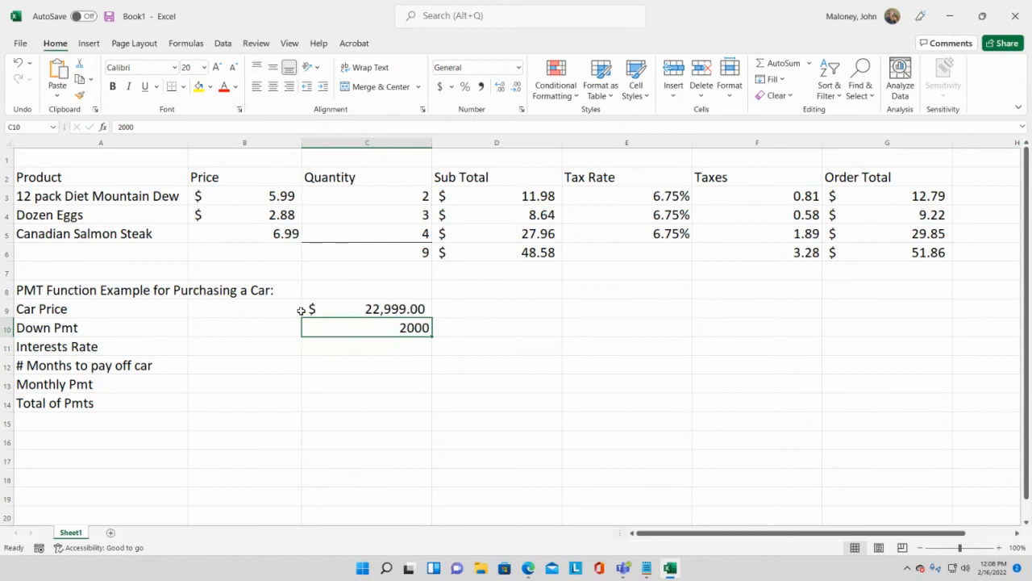
left_click(483, 87)
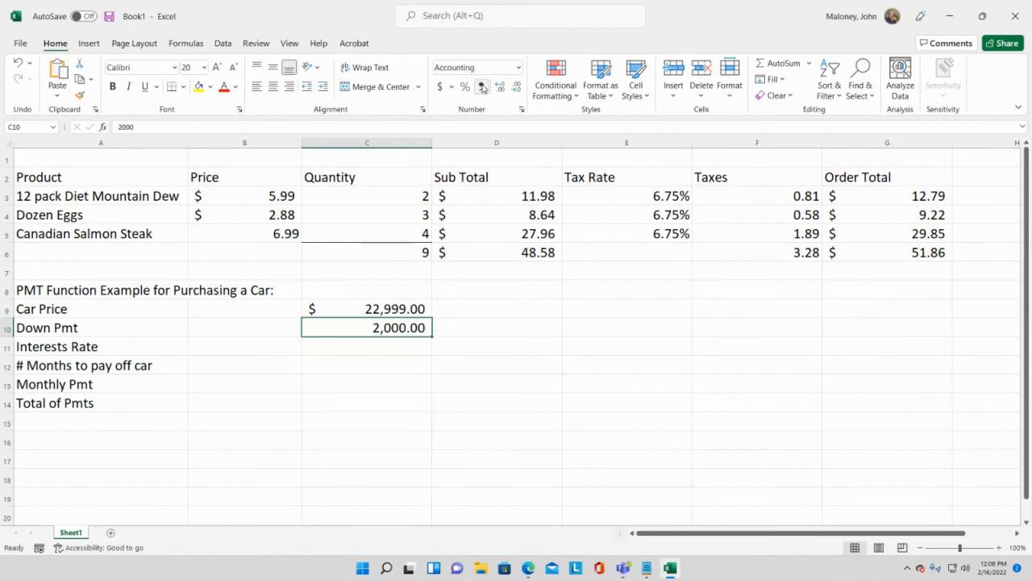
Correct the label in cell A11 to "Interest Rate"
left_click(398, 348)
left_click(51, 346)
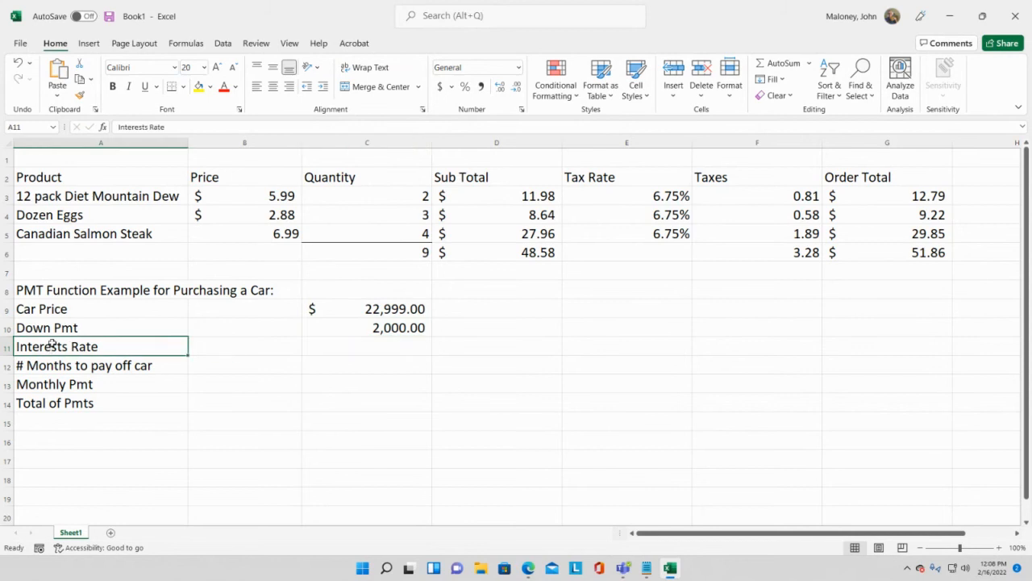
left_click(147, 127)
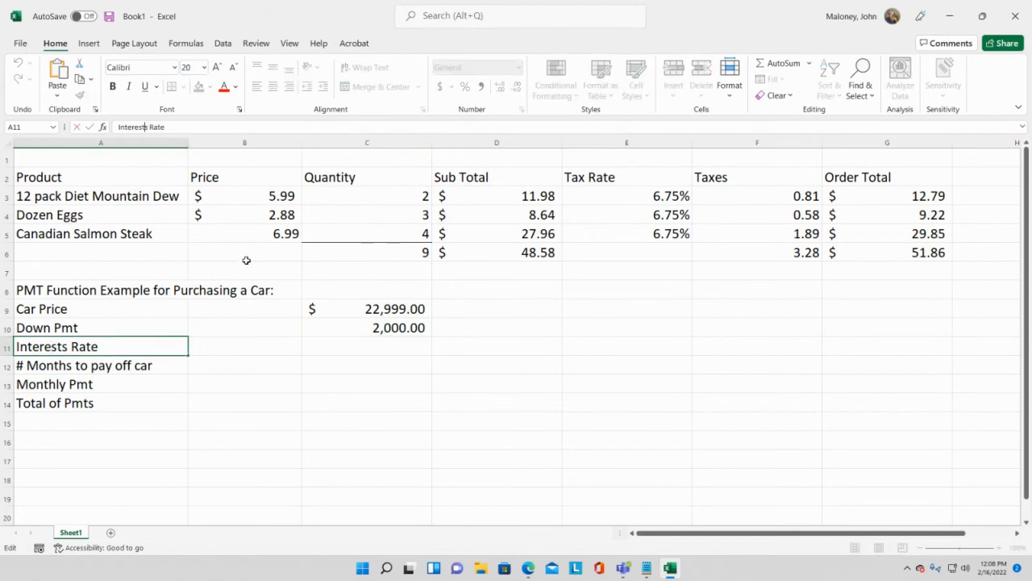
key("BackSpace")
key("Return")
Enter .0499 as the interest rate in cell C11
left_click(351, 343)
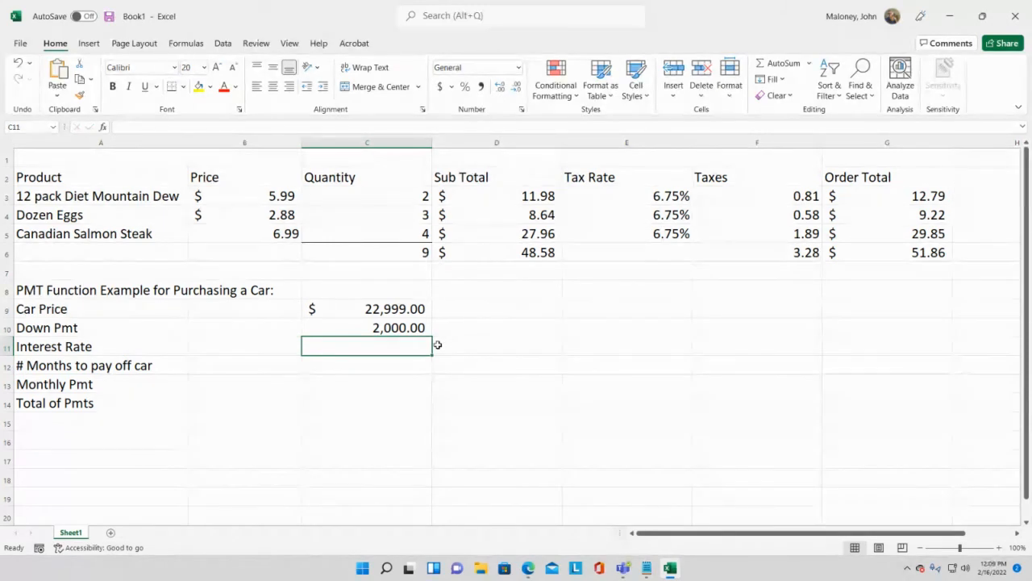
type(".0499")
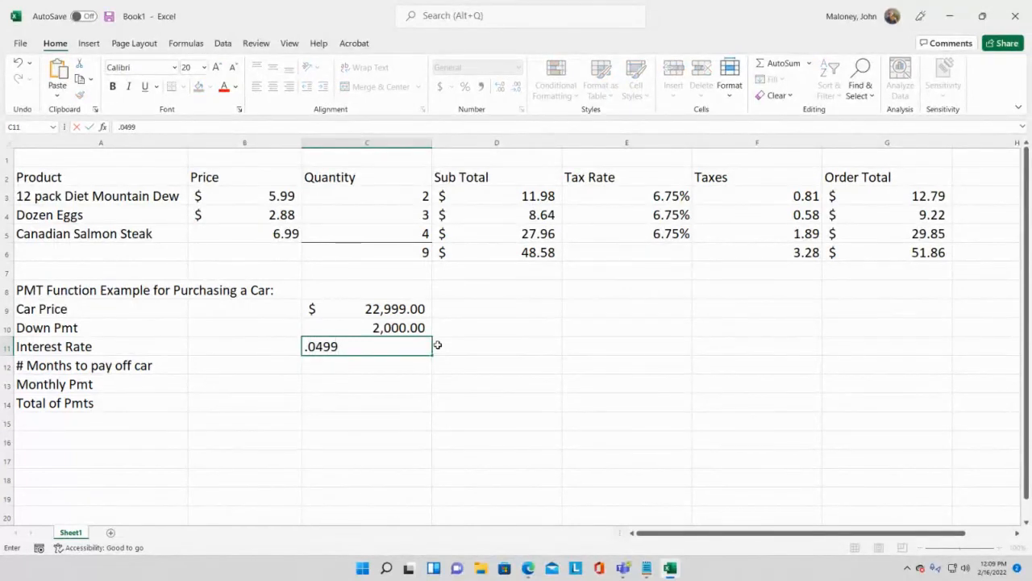
key("Return")
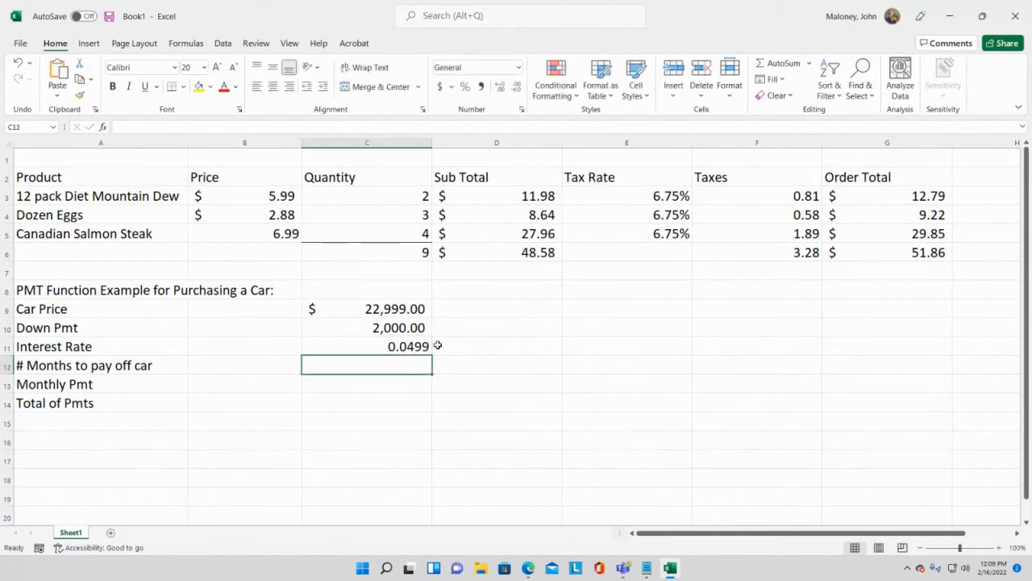
Change the interest rate in cell C11 to .0799
left_click(349, 347)
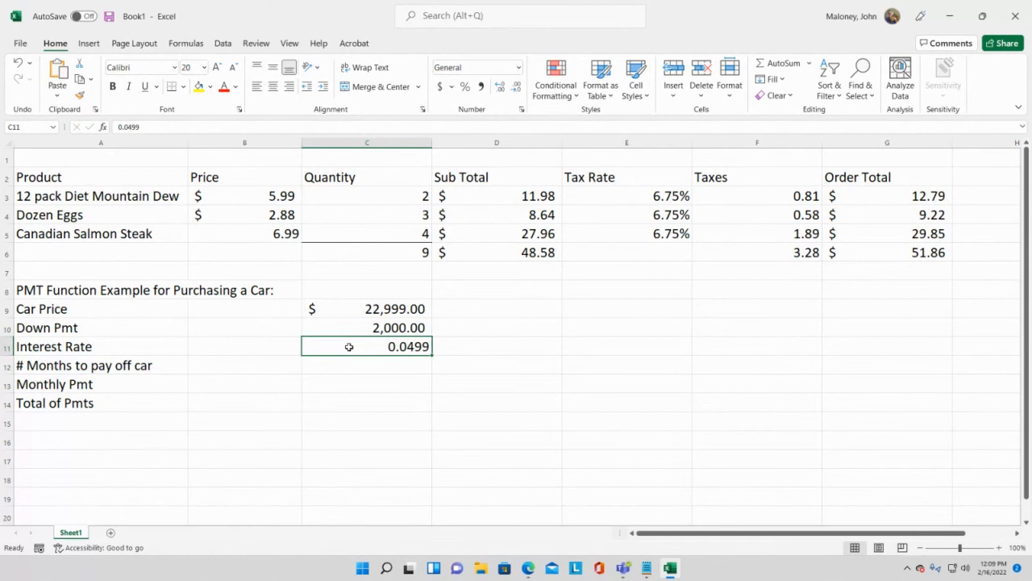
type(".0799")
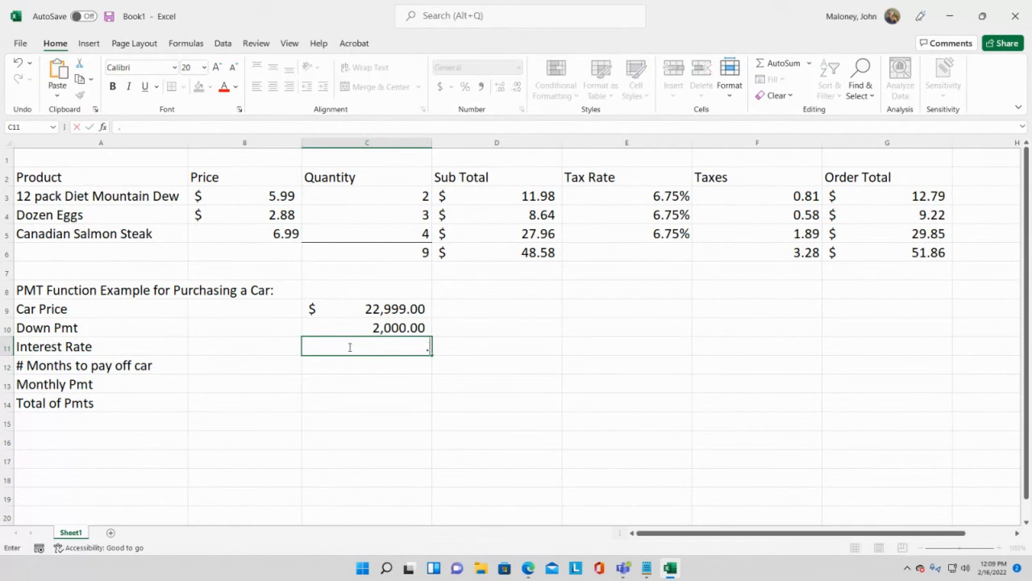
key("Return")
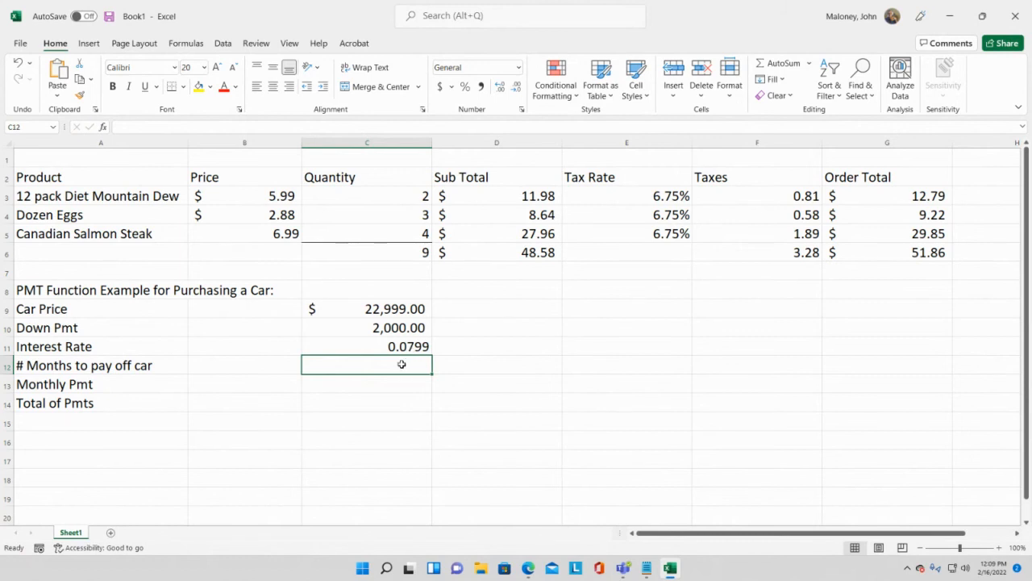
type(".799")
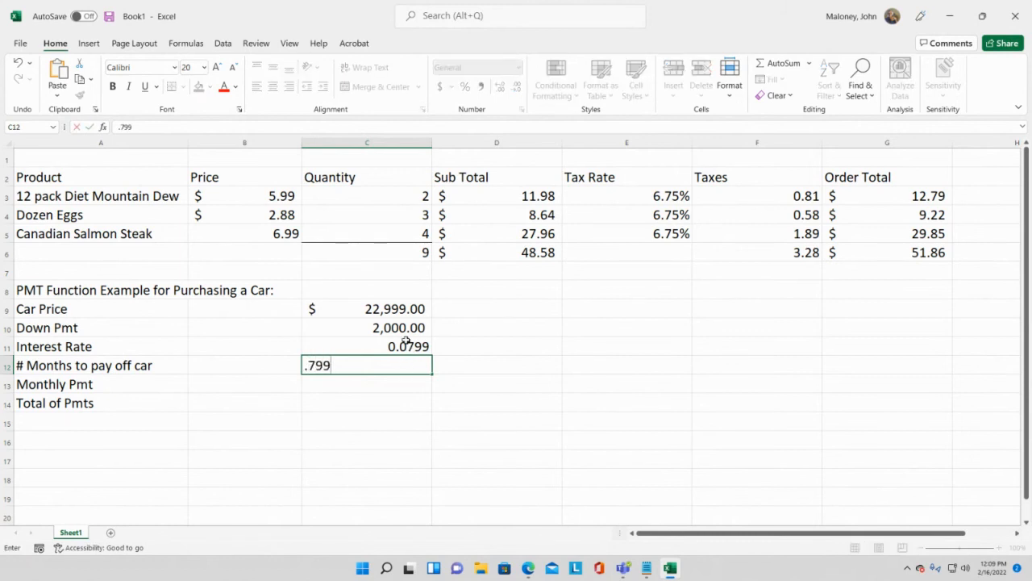
key("Return")
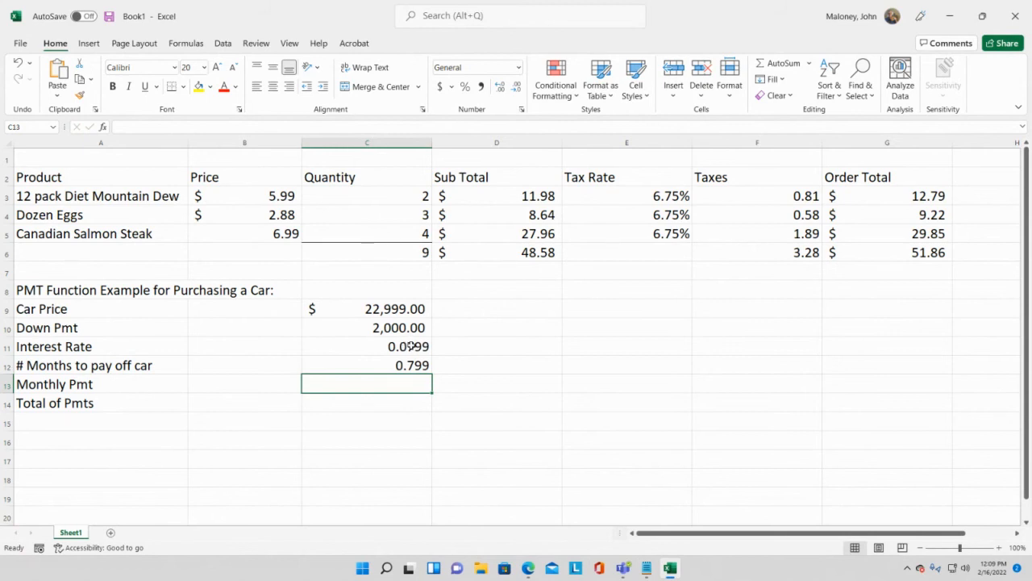
left_click(417, 364)
key("Delete")
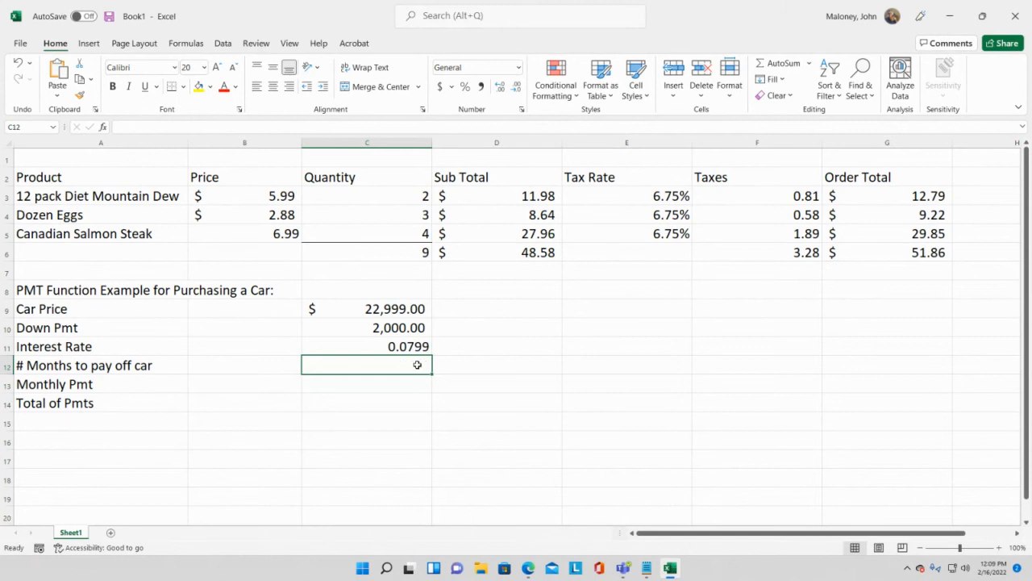
Format the interest rate in cell C11 as a percentage with two decimal places
left_click(393, 346)
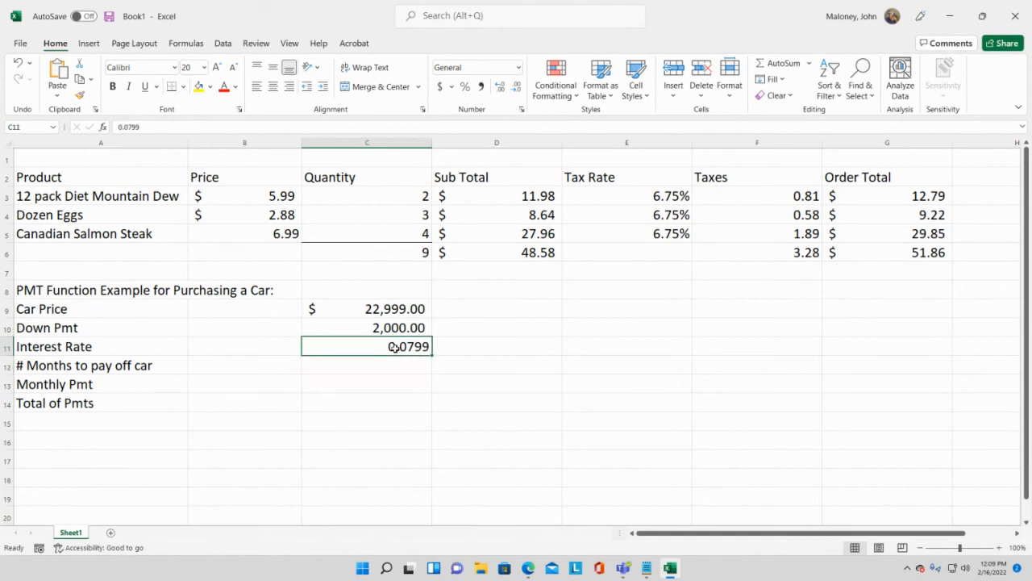
left_click(465, 88)
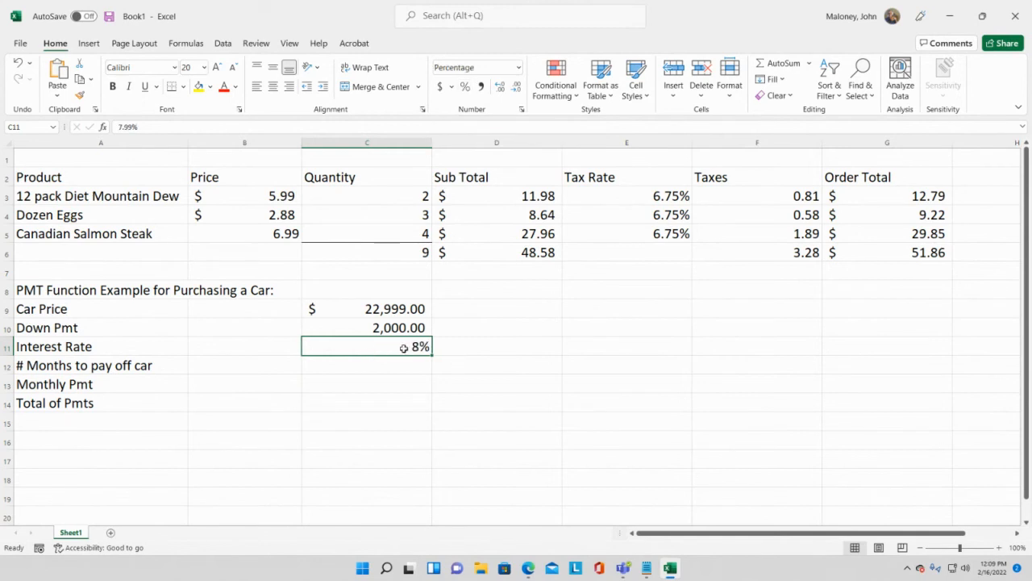
left_click(501, 89)
left_click(501, 90)
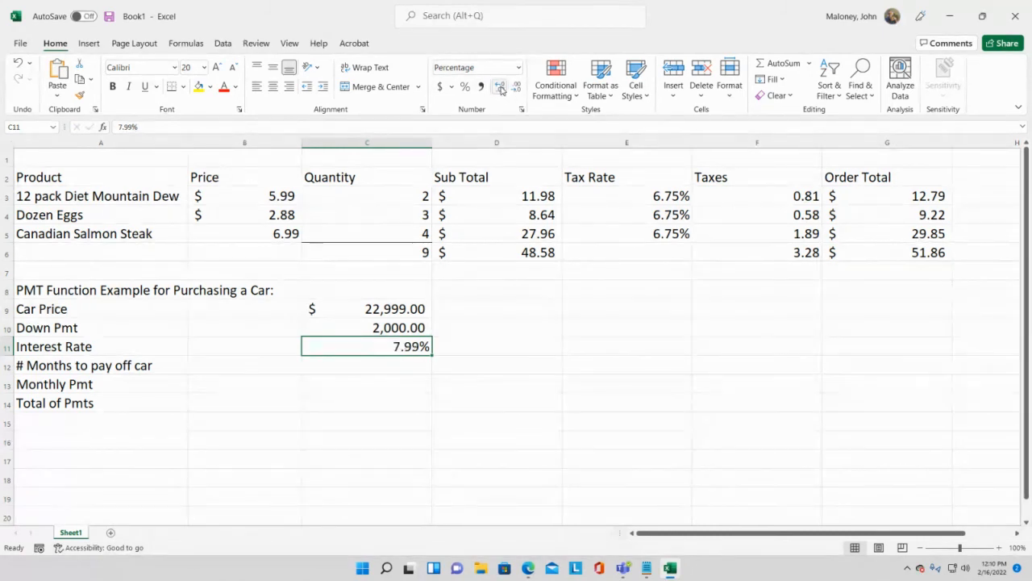
Enter 48 in cell C12 as the number of months to pay off the car
left_click(424, 364)
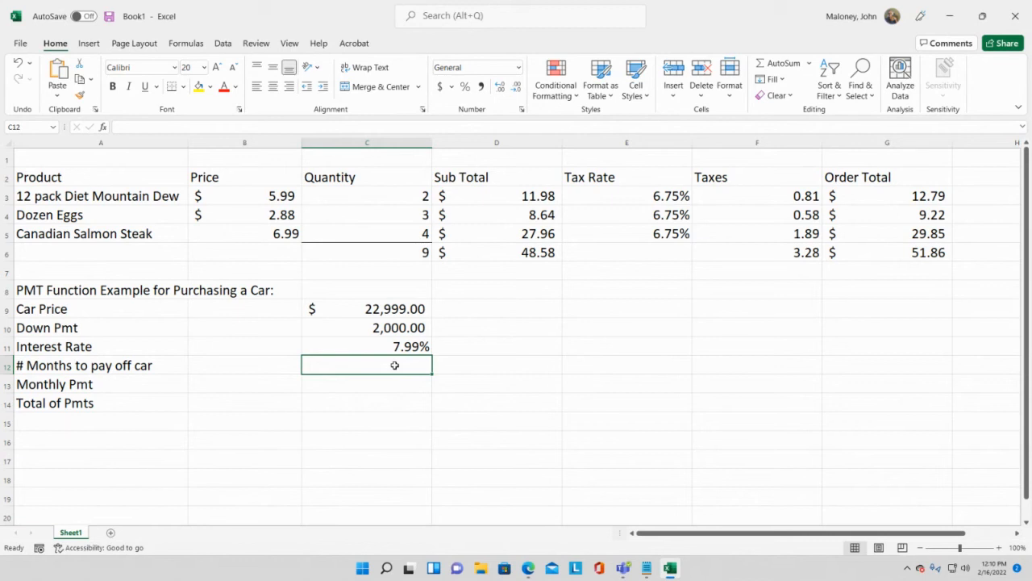
type("48")
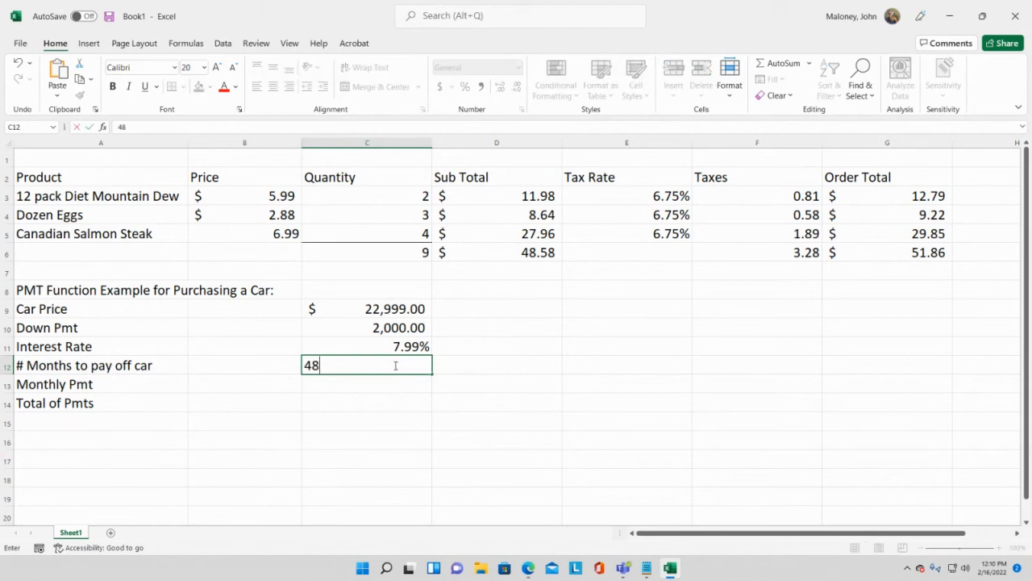
key("Return")
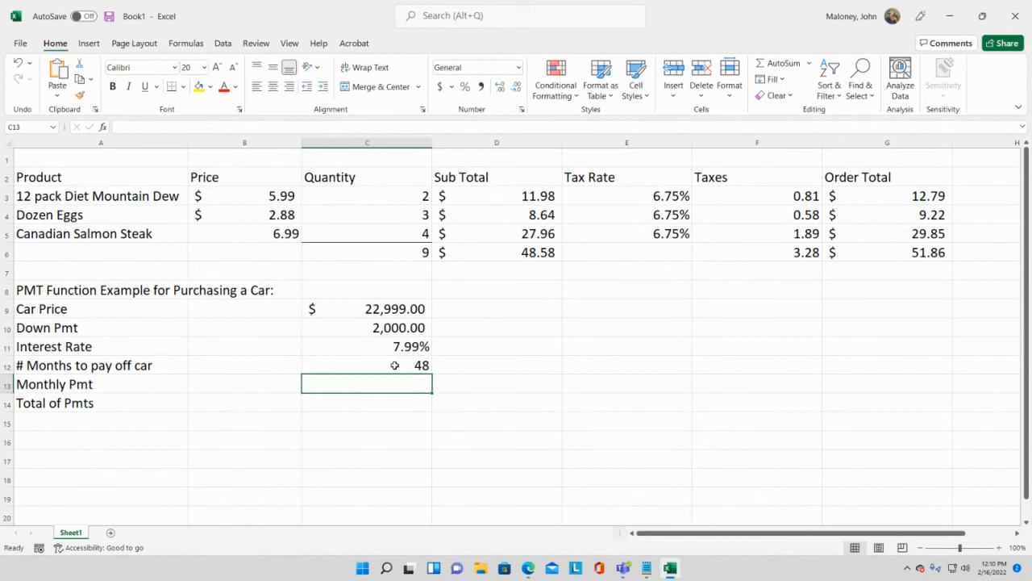
left_click_drag(387, 306, 389, 359)
left_click(388, 379)
left_click(366, 400)
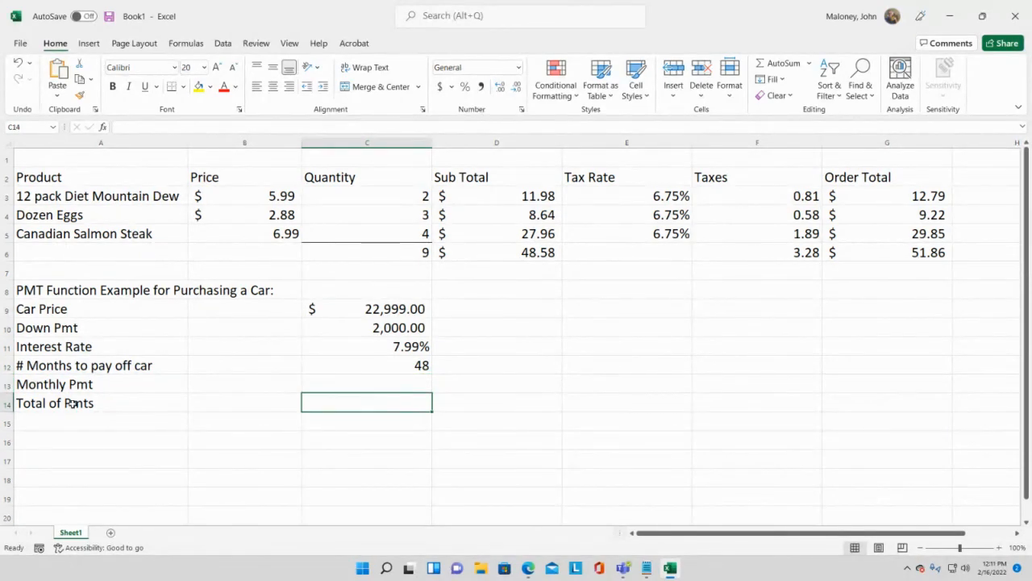
Begin a PMT formula in the Monthly Pmt cell C13 with C11/12 as the rate argument
left_click(355, 381)
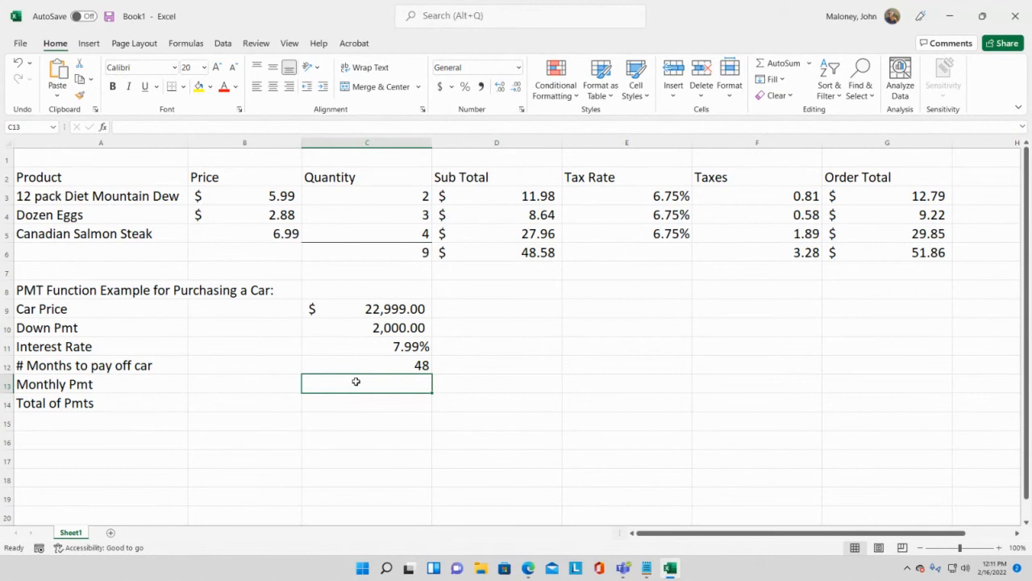
type("=")
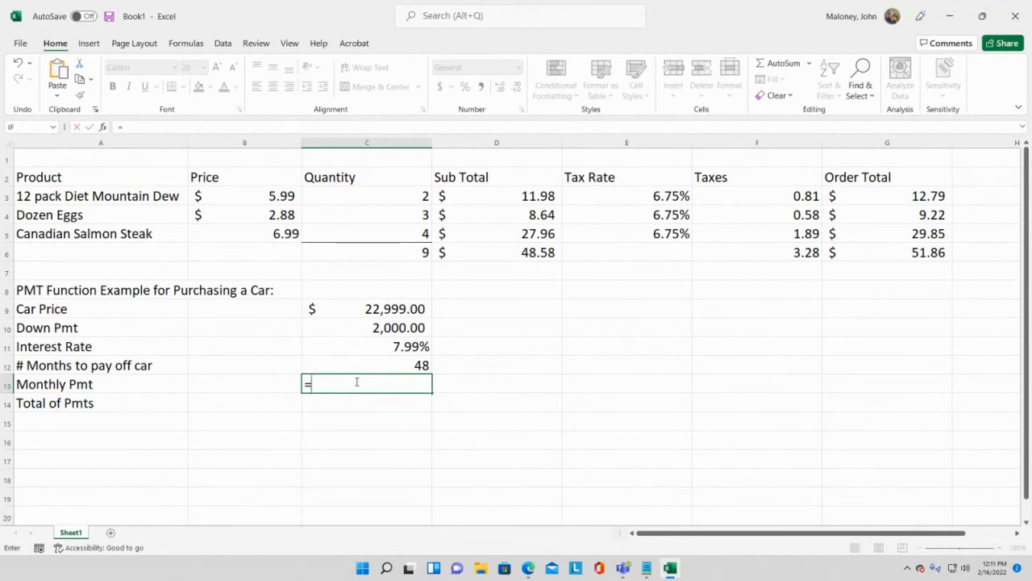
type("pmt")
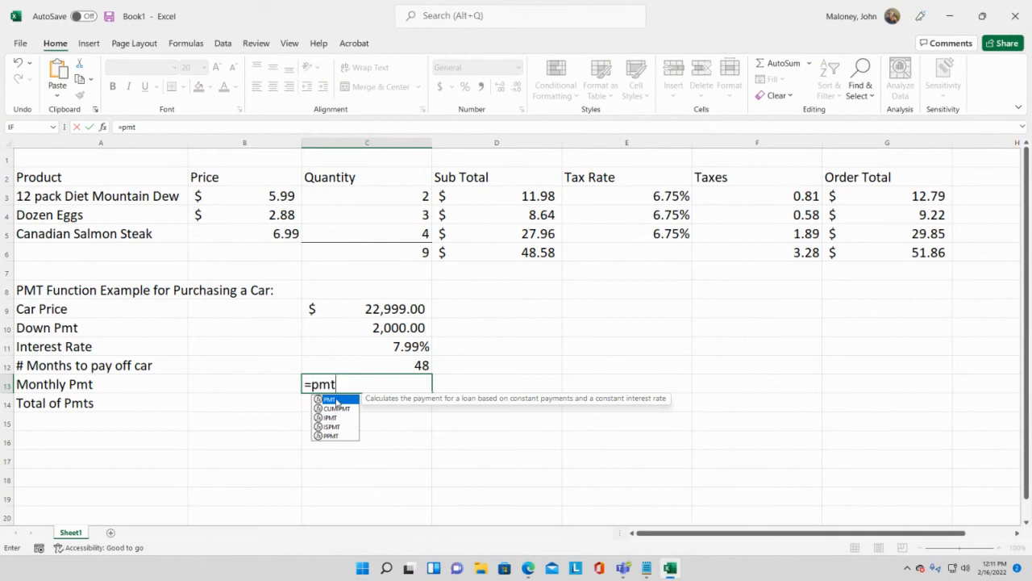
type("(")
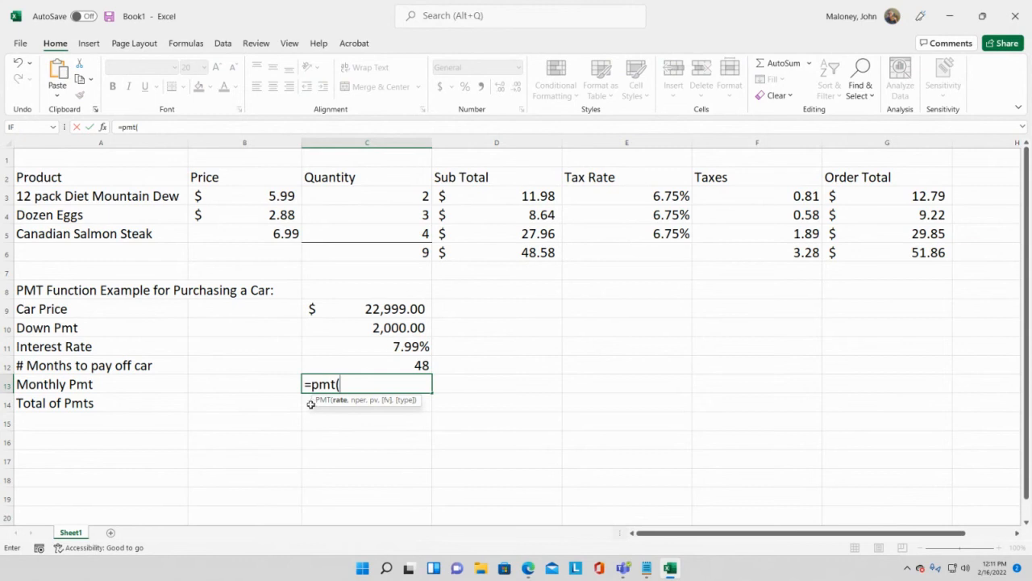
left_click(376, 345)
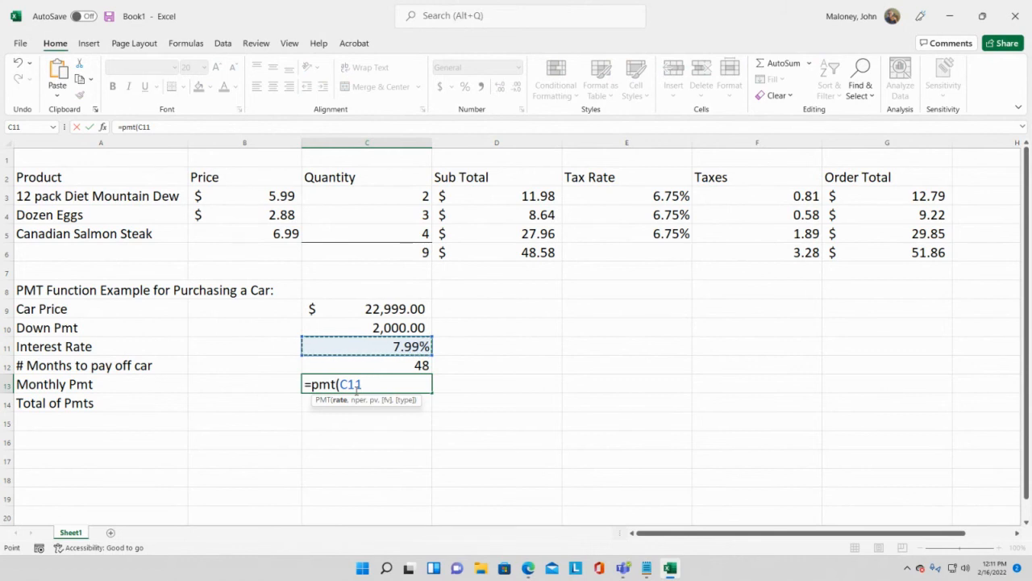
type("/")
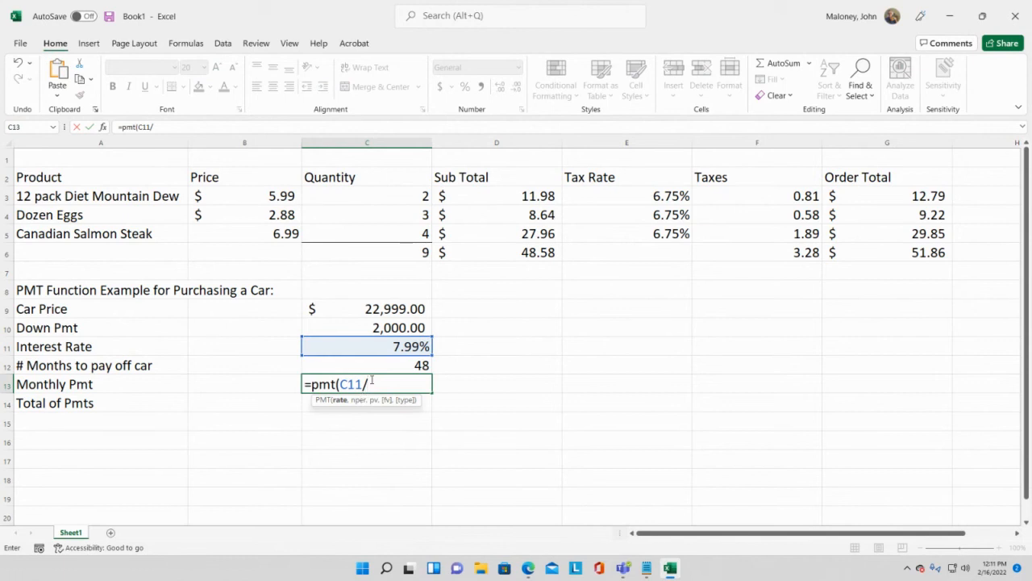
type("12")
Complete the Monthly Pmt formula in C13 with C12 as the number of periods and C9-C10 as the present value
type(",")
left_click(407, 365)
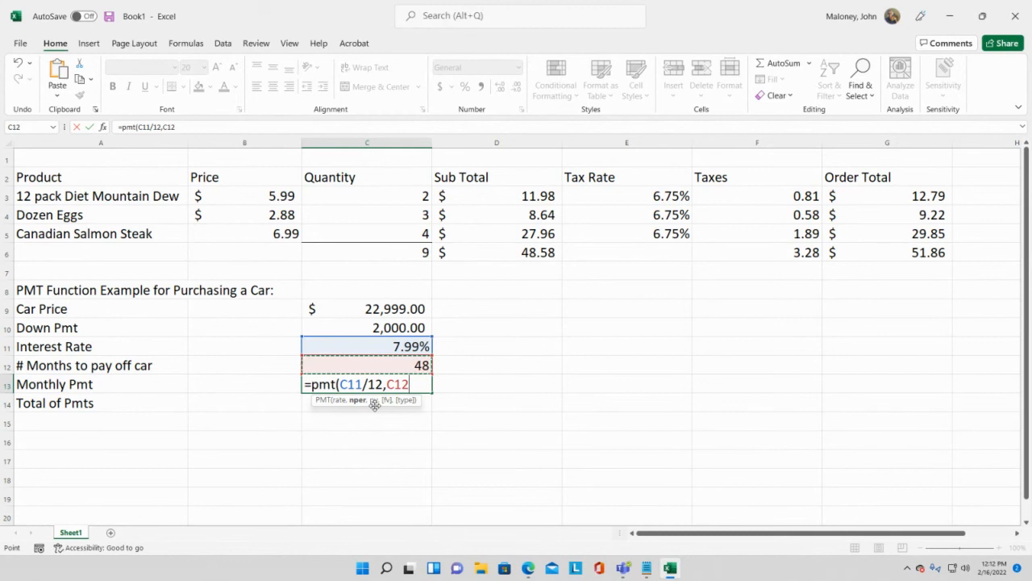
type(",")
left_click(399, 307)
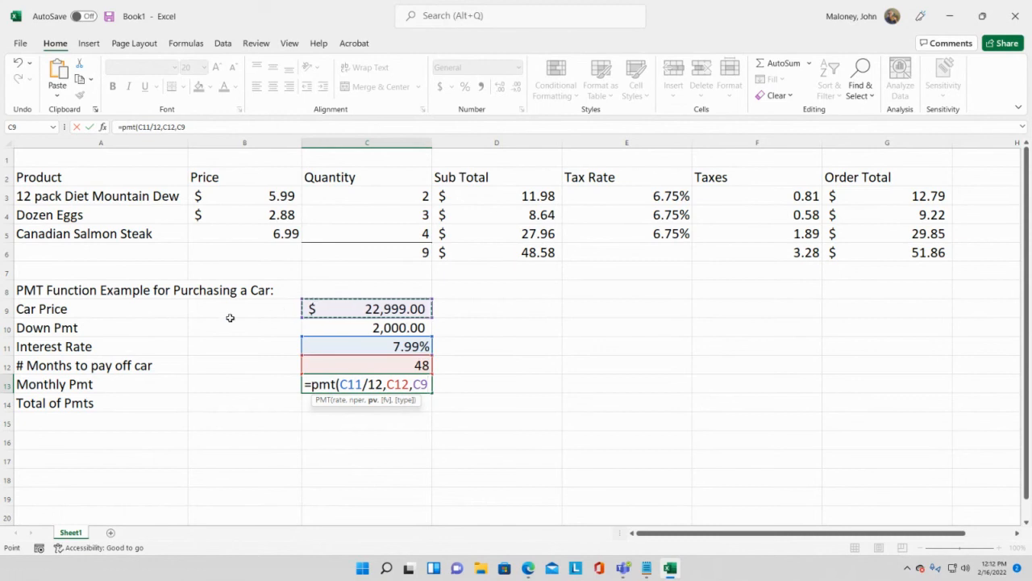
type("-")
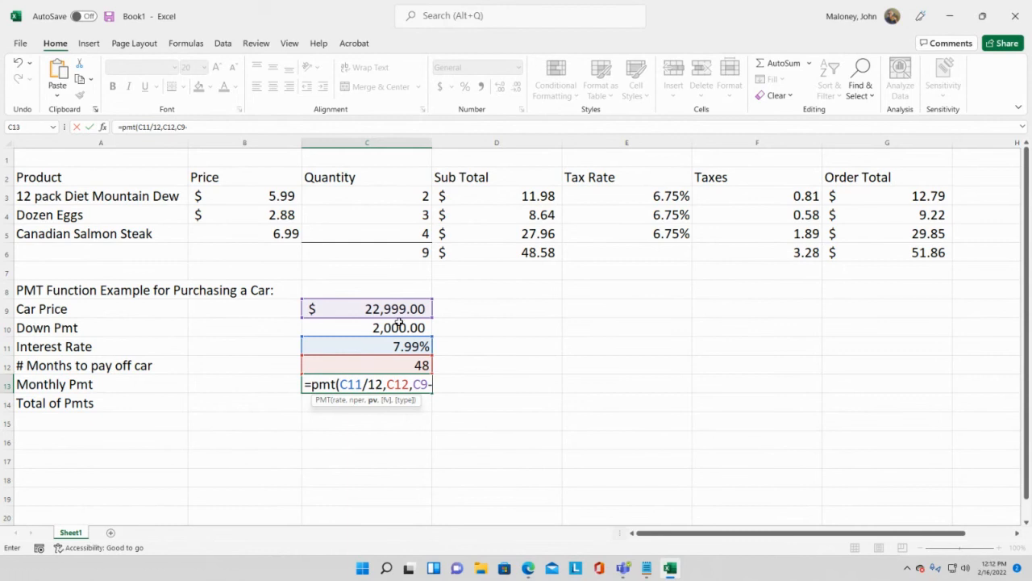
left_click(401, 327)
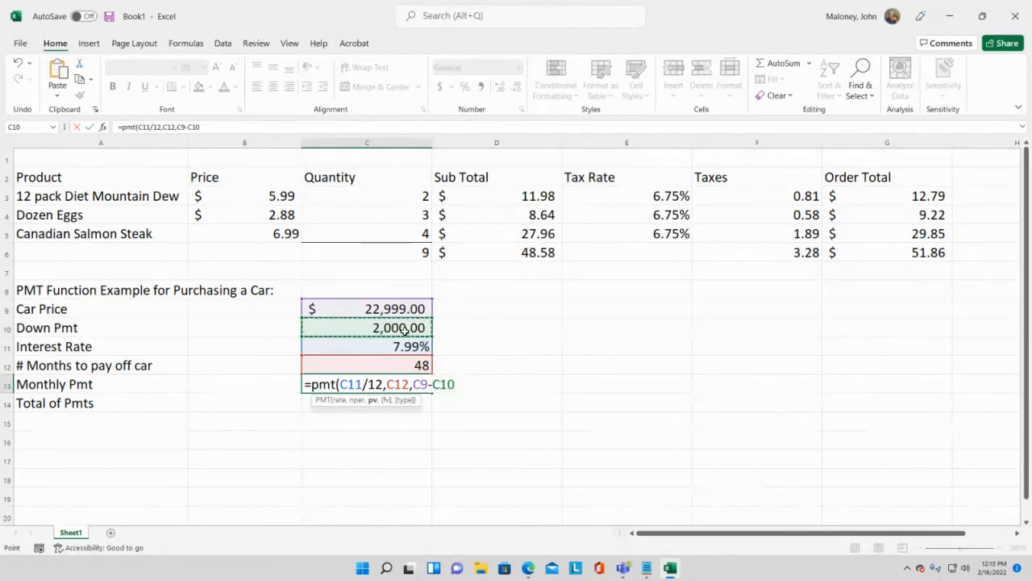
type(")")
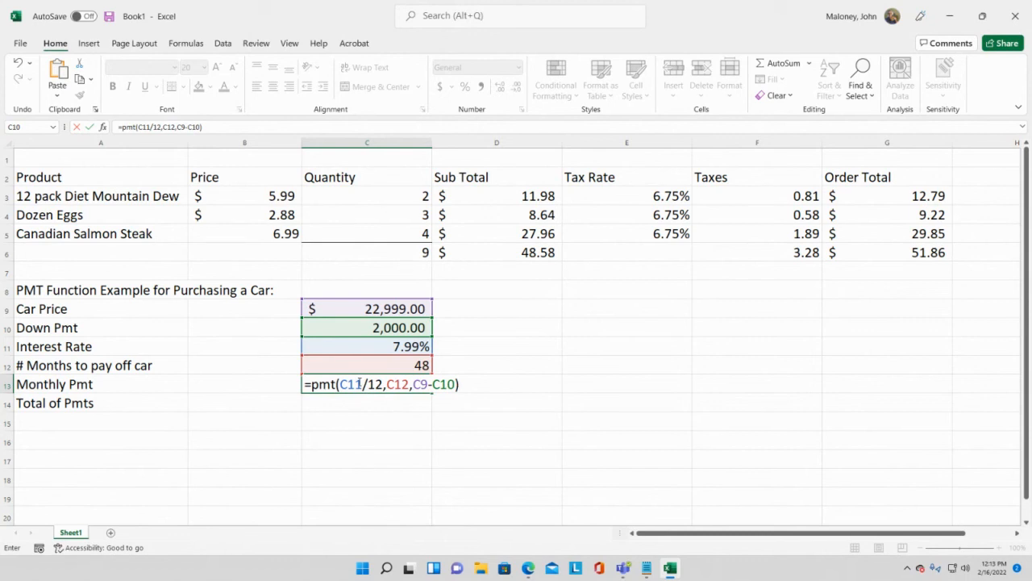
key("Return")
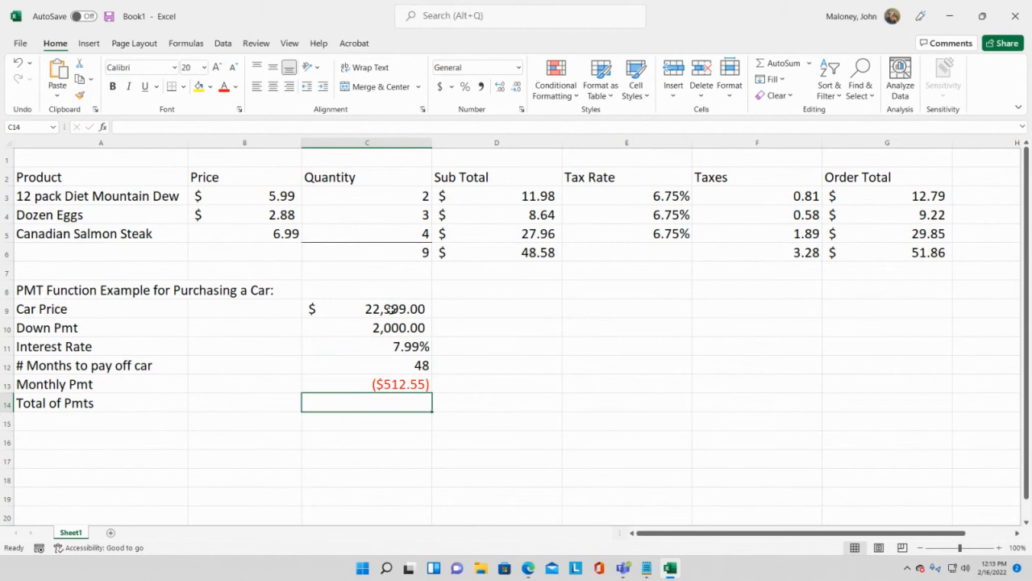
Negate the Monthly Pmt formula in C13 by adding a minus sign directly before PMT
left_click(390, 309)
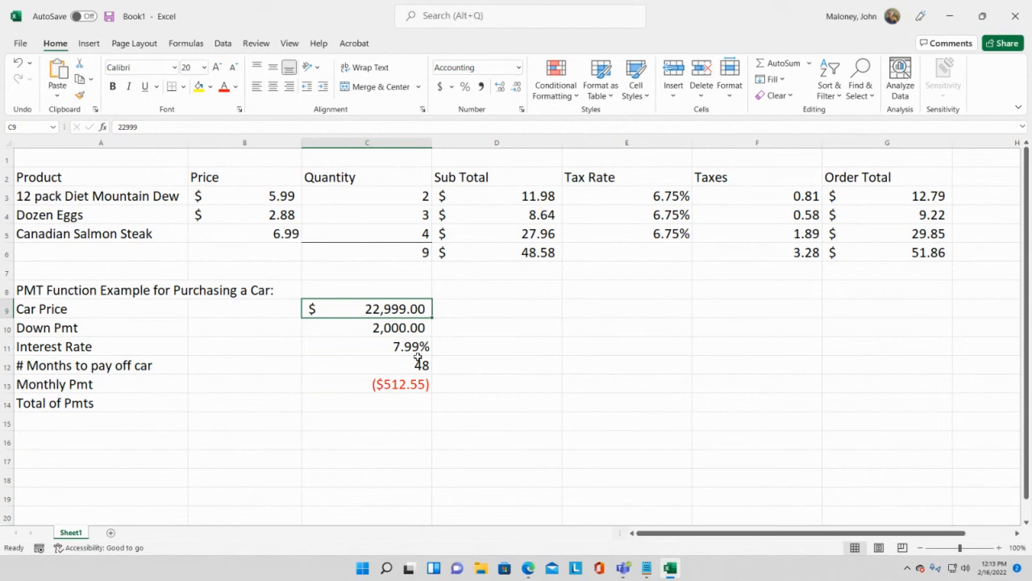
left_click(409, 384)
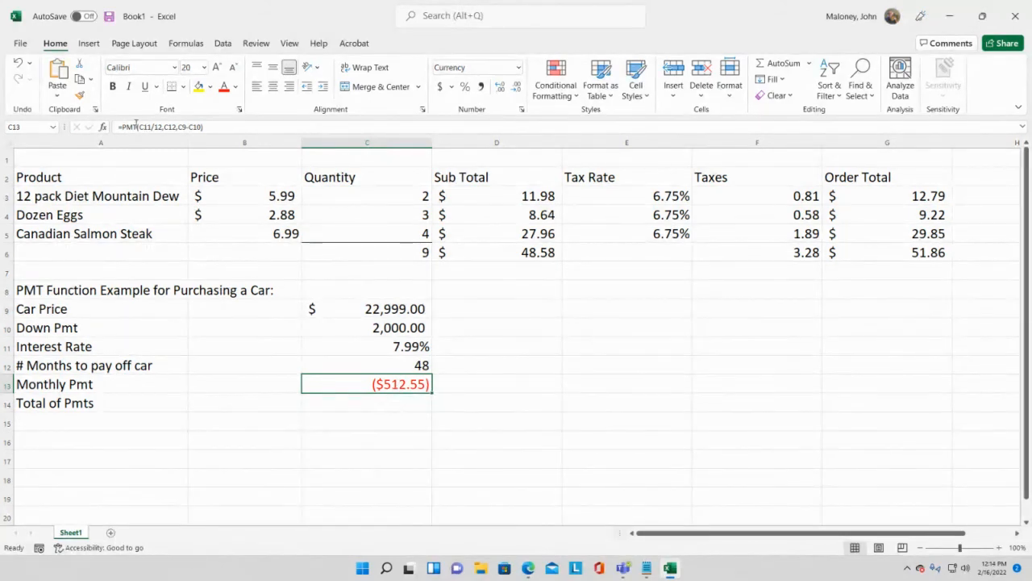
left_click(121, 127)
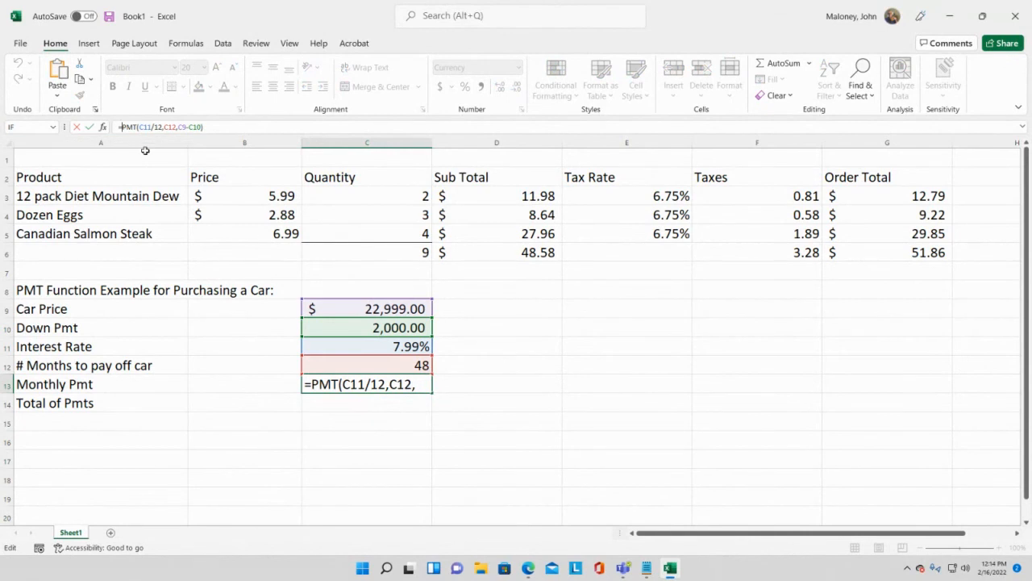
type("-")
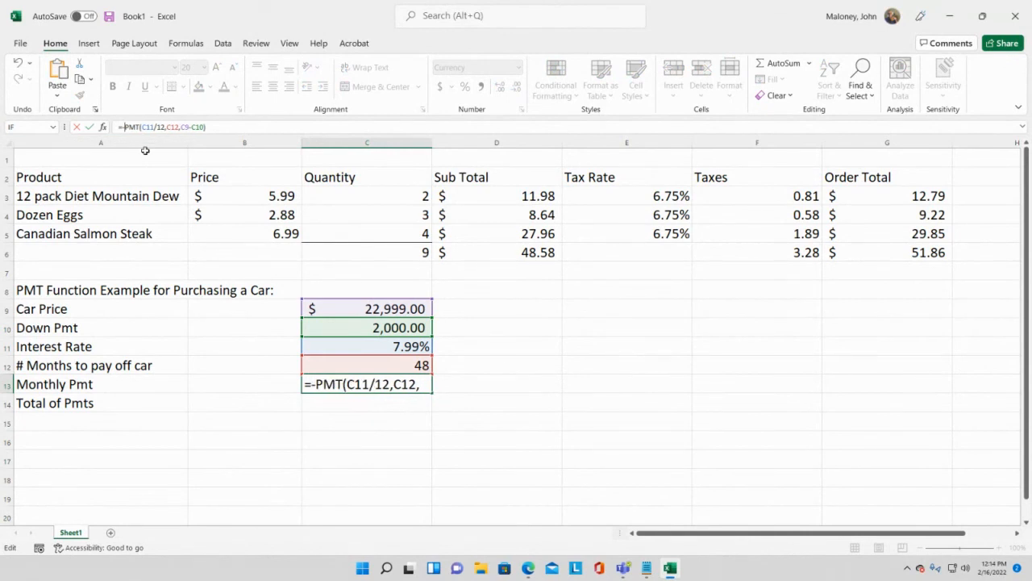
key("Return")
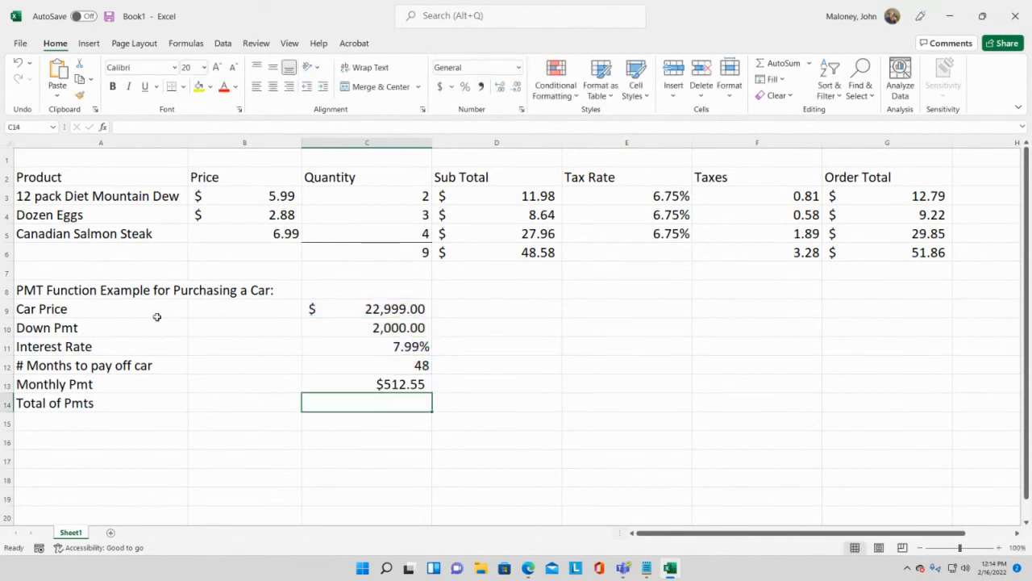
left_click(409, 386)
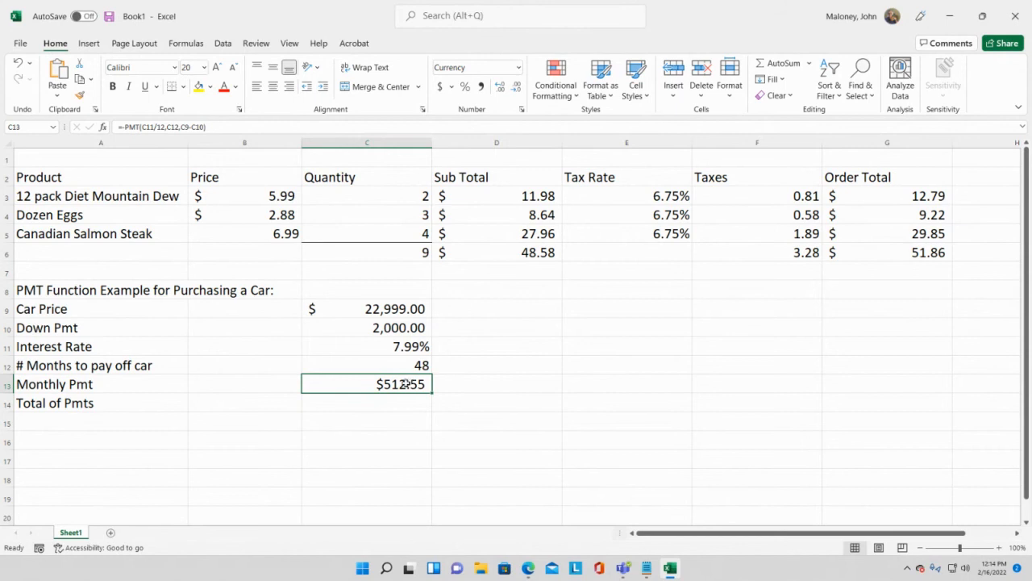
Enter =SUM(C13*C12+C10) in the Total of Pmts cell C14 to add all monthly payments and the down payment
left_click(394, 404)
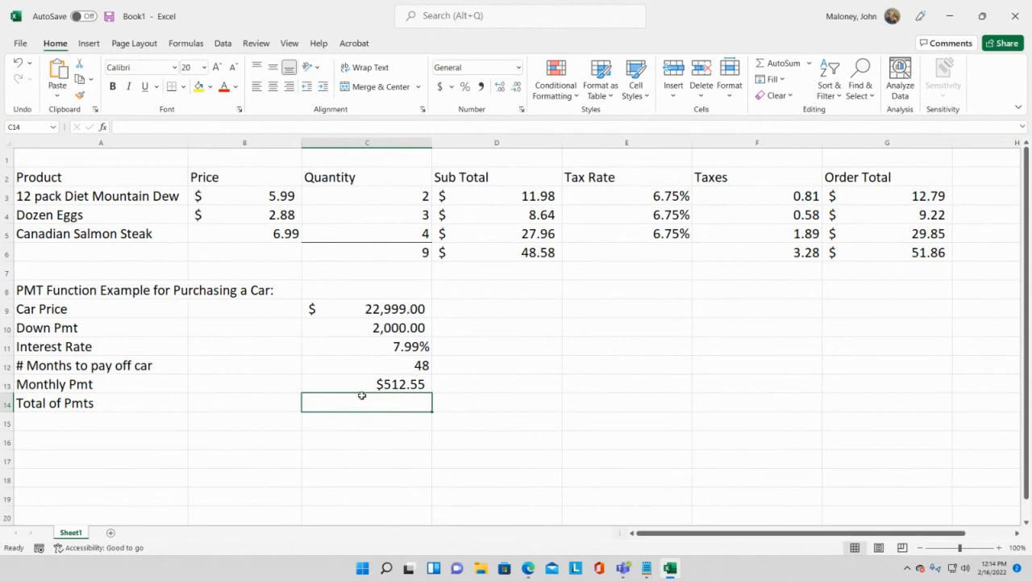
type("=sum(")
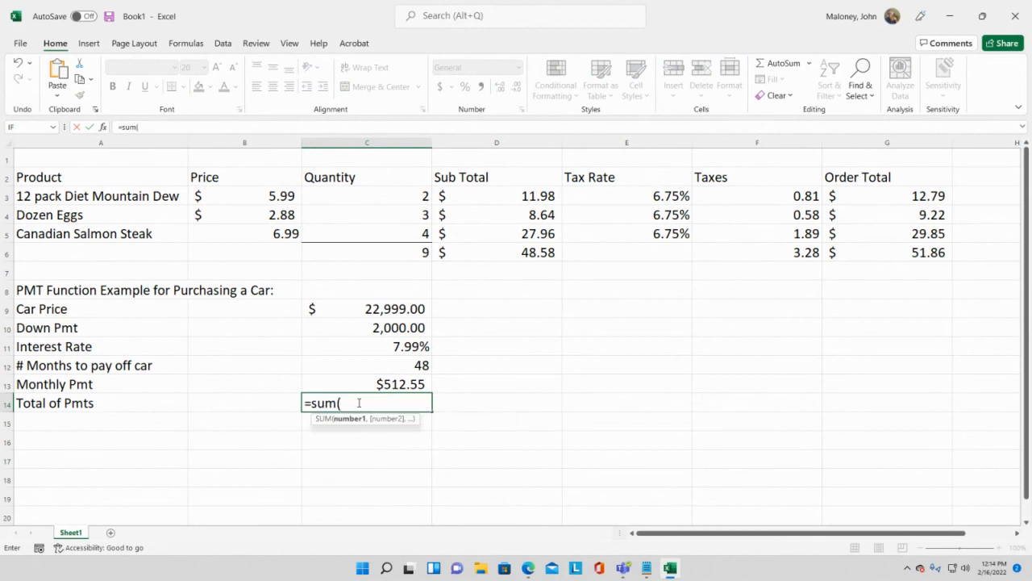
left_click(397, 385)
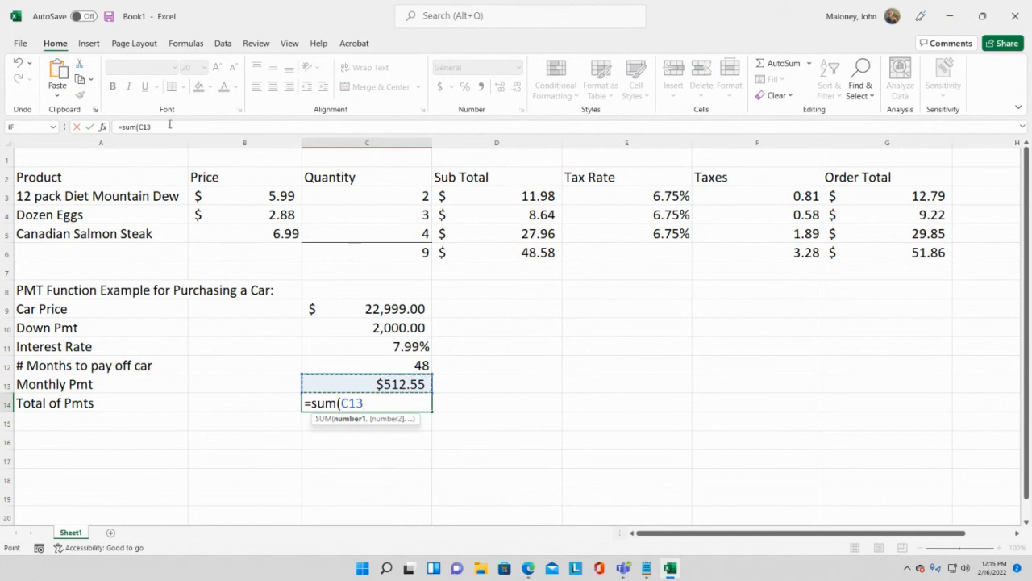
type("*")
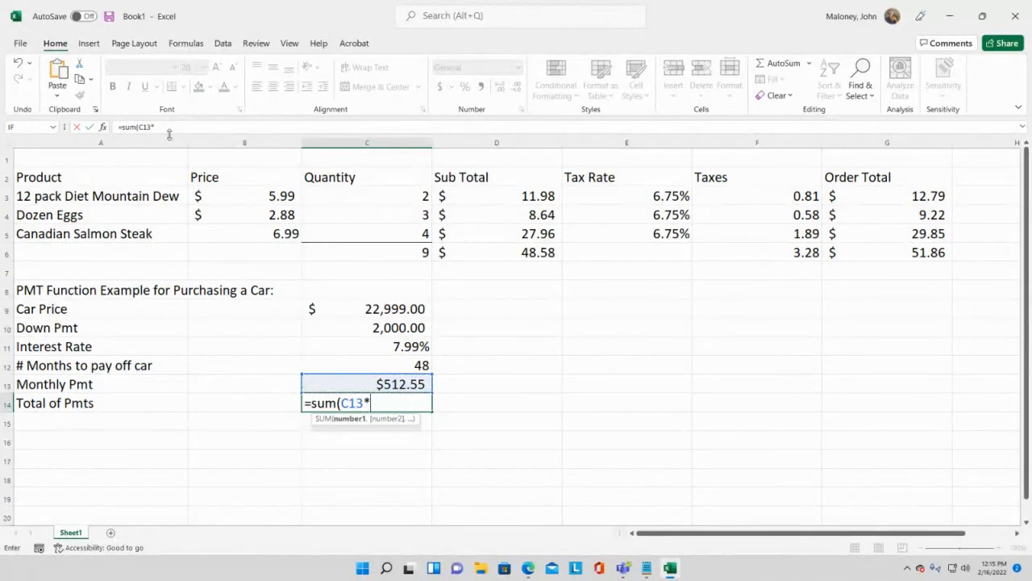
left_click(409, 367)
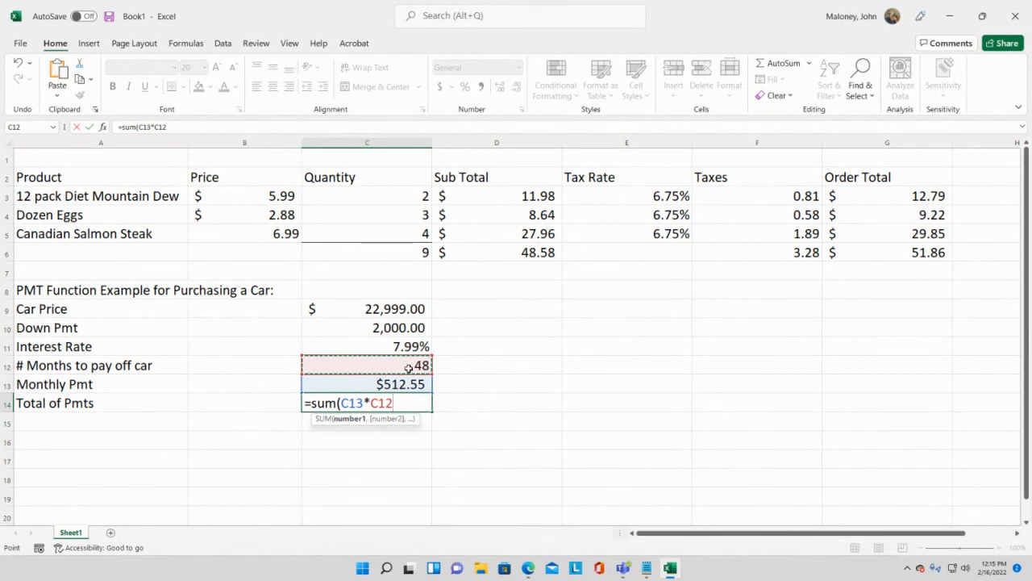
type("+")
left_click(403, 330)
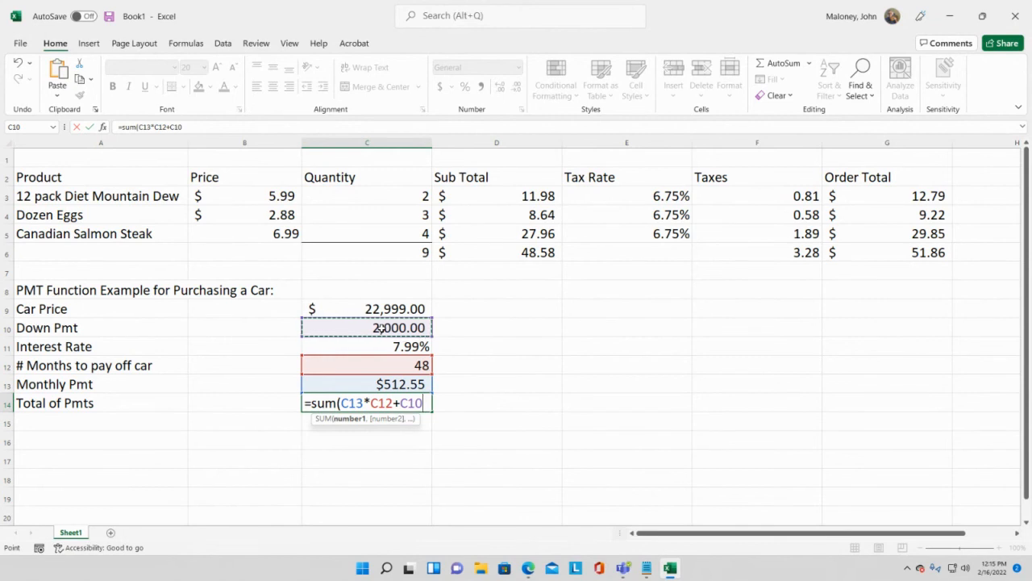
type(")")
key("Return")
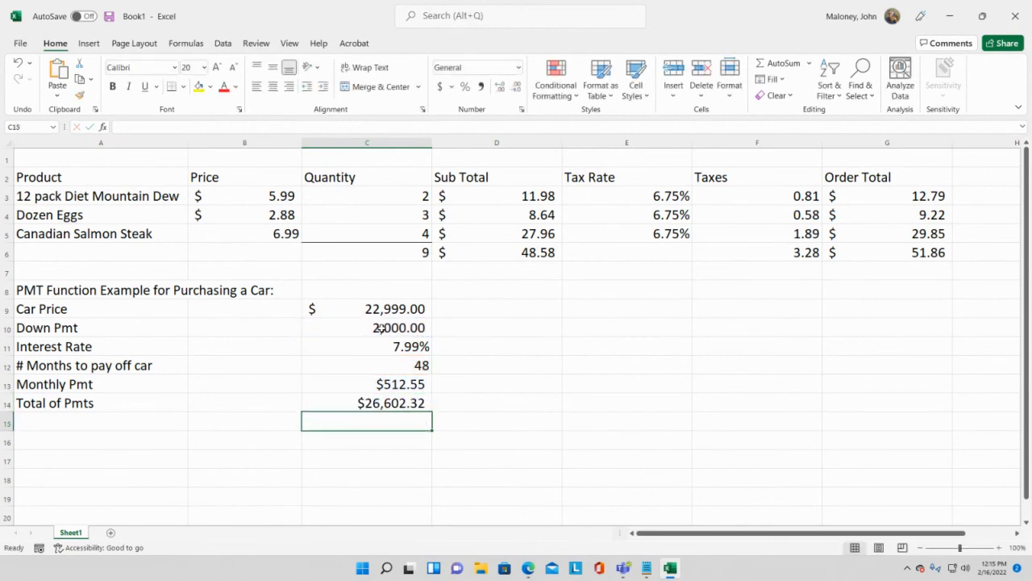
Compare the Total of Pmts with the car price and examine the down payment, interest rate, months and monthly payment cells
left_click(394, 401)
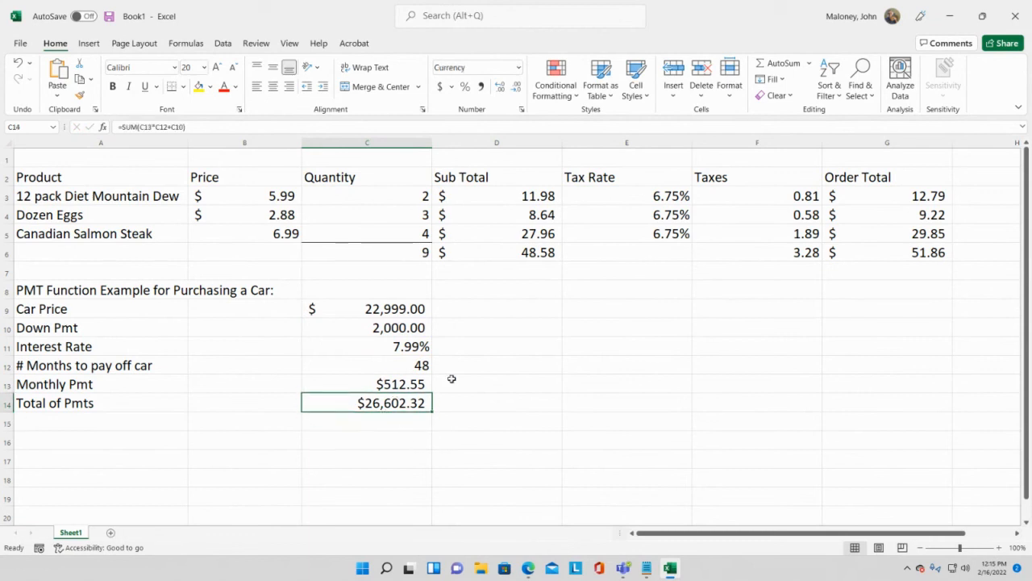
left_click(389, 312)
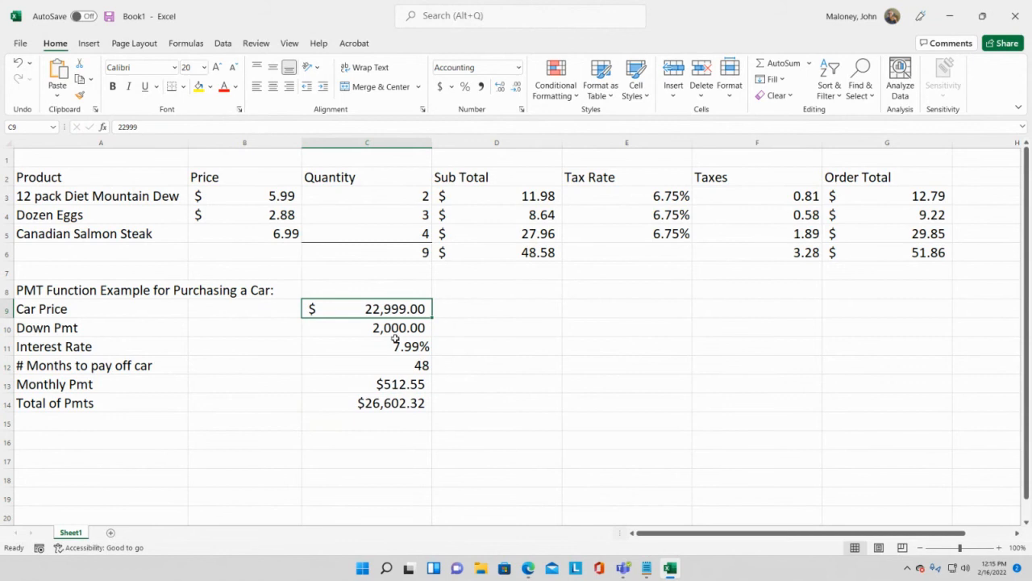
left_click(401, 406)
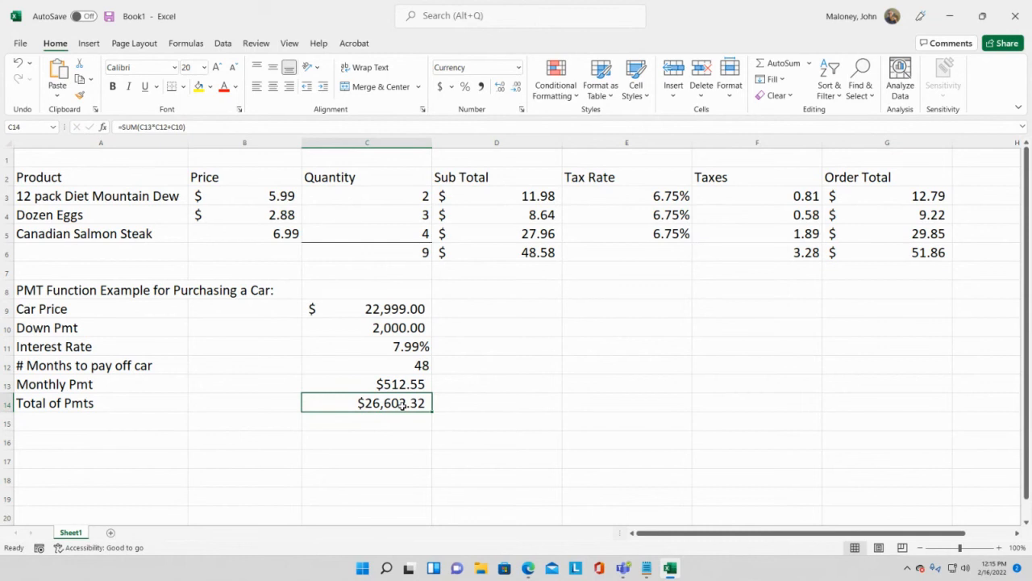
left_click(394, 309)
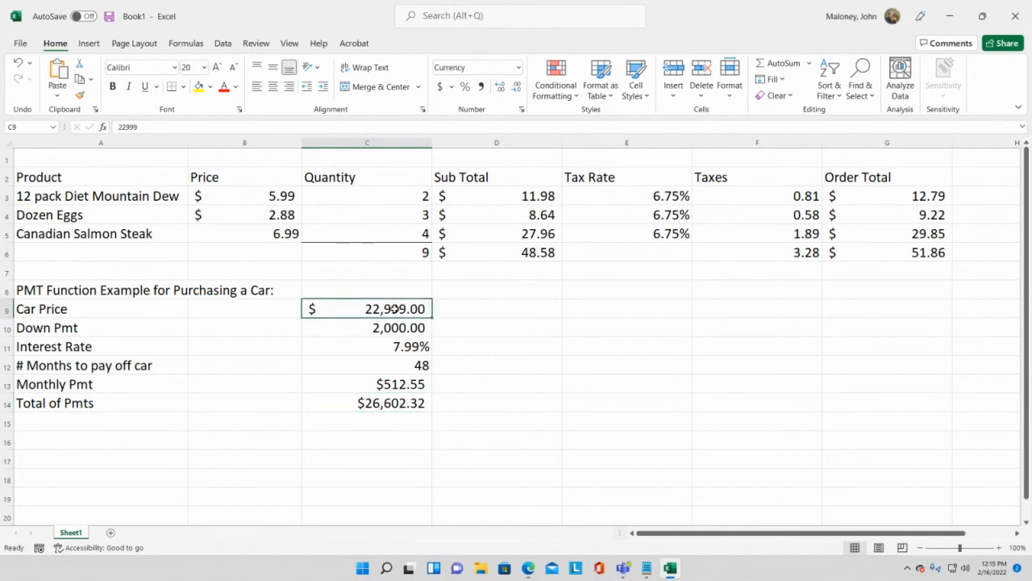
left_click(394, 326)
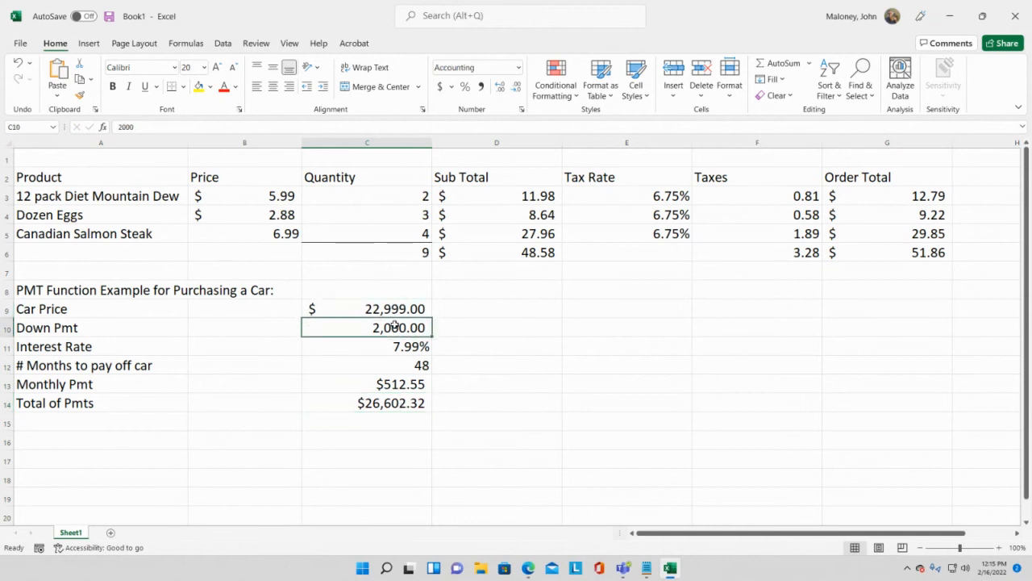
left_click(399, 347)
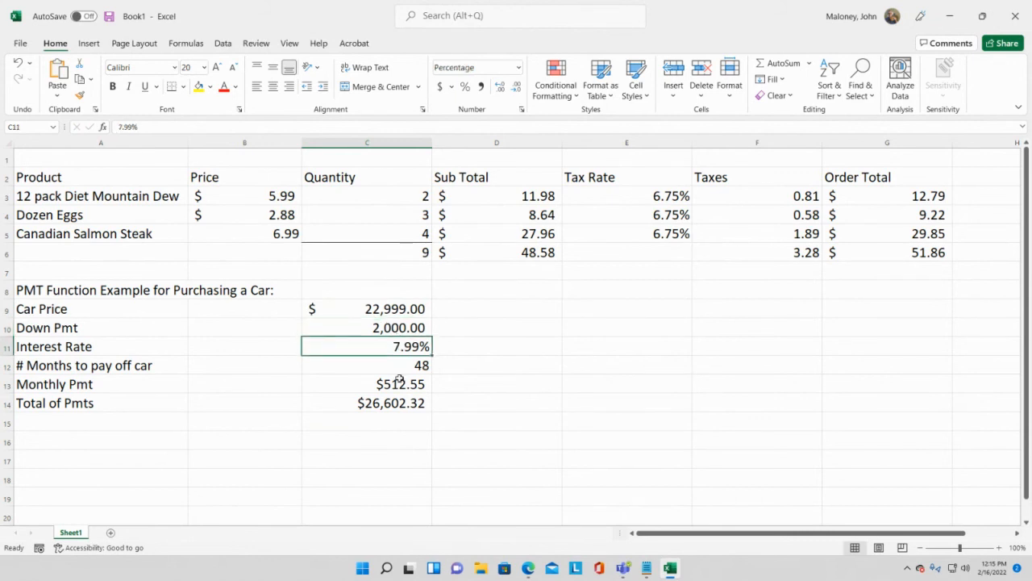
left_click(399, 384)
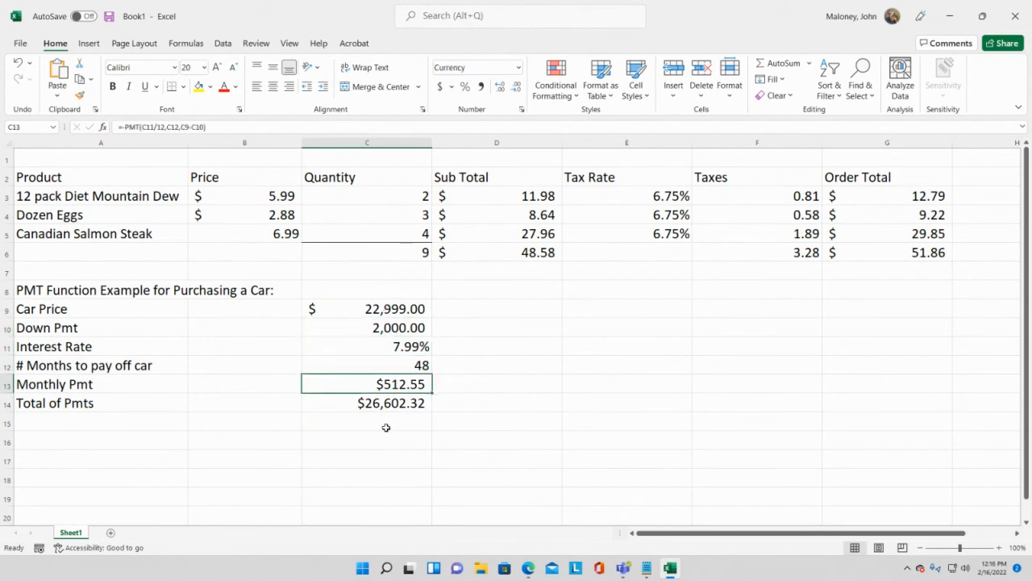
left_click(387, 358)
left_click(391, 311)
left_click(393, 339)
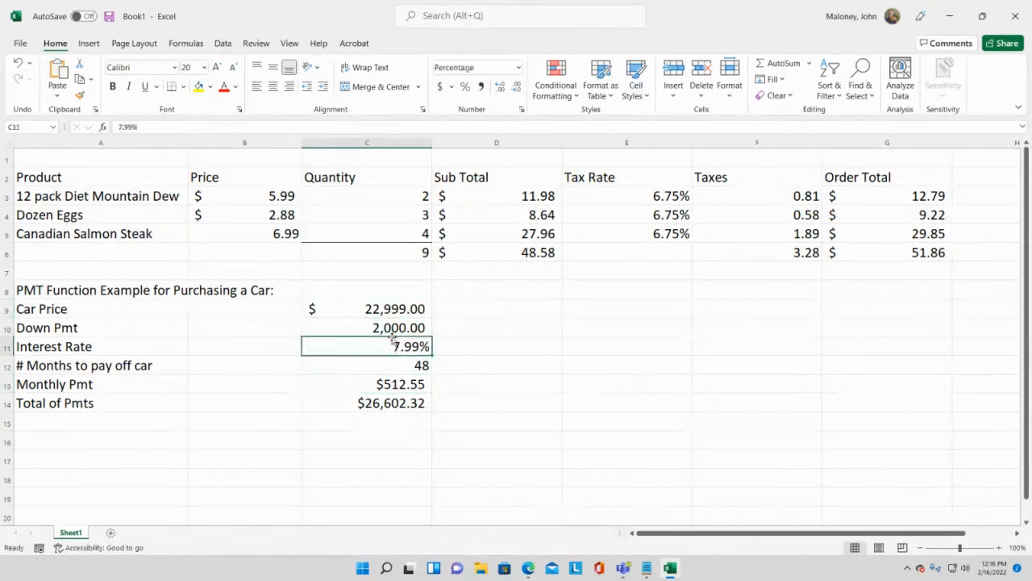
left_click(396, 330)
left_click(417, 365)
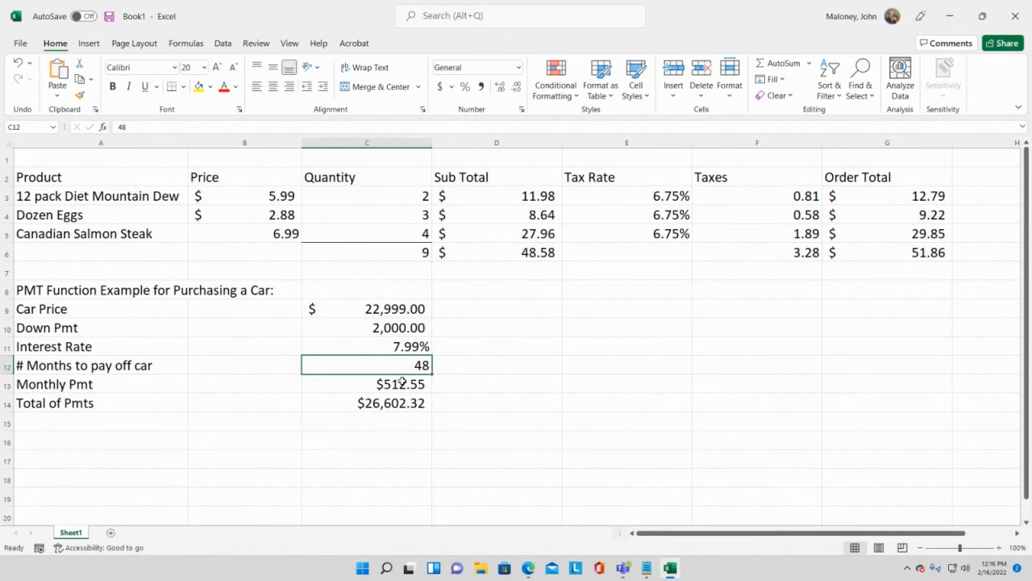
Change the car price in cell C9 to 19999
left_click(377, 309)
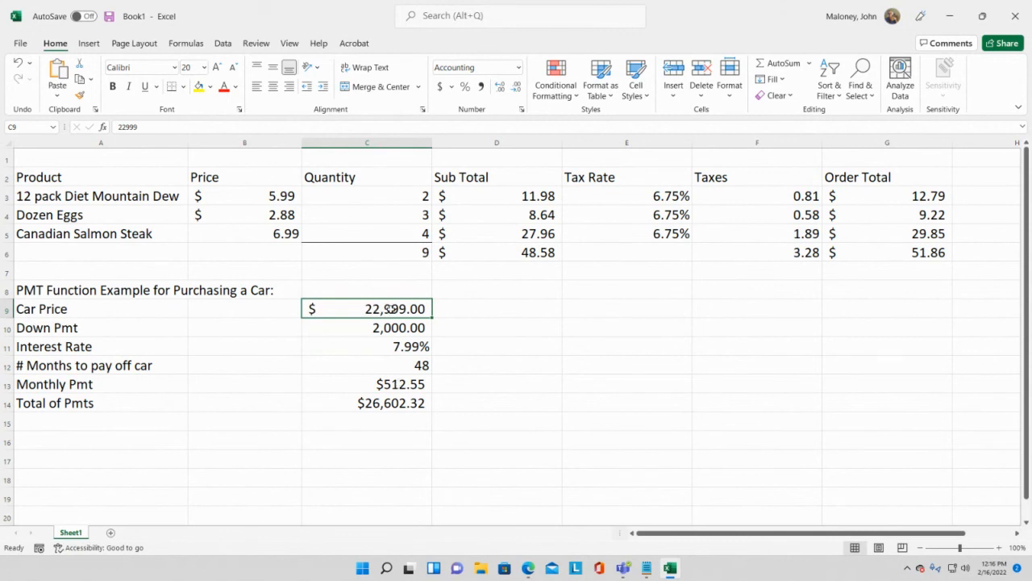
type("19999")
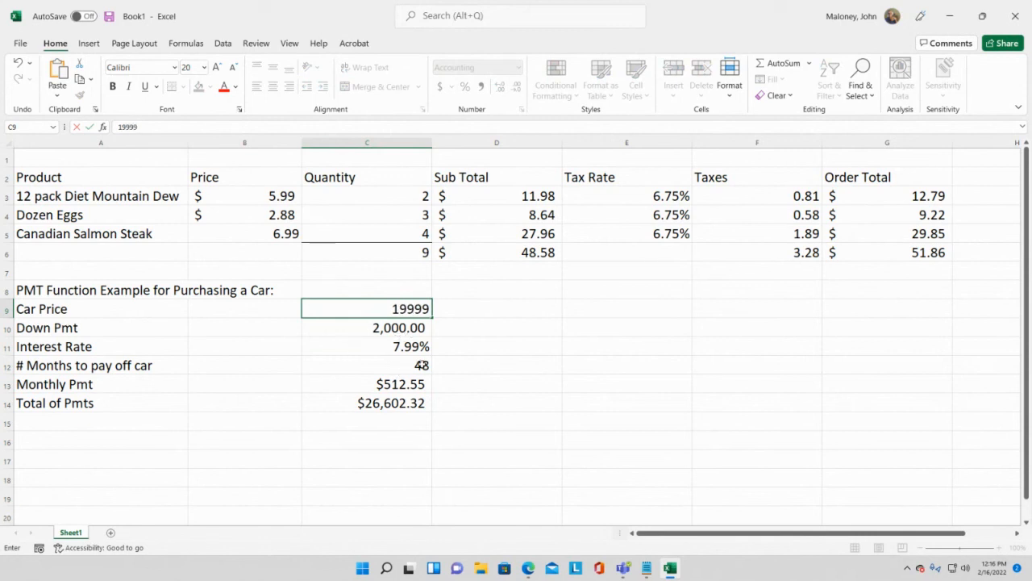
key("Return")
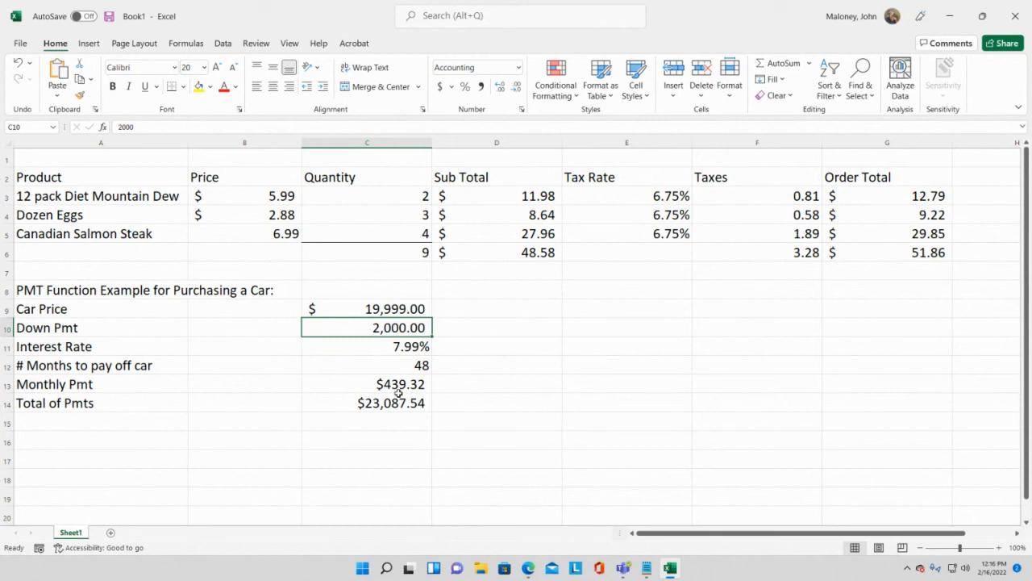
Examine the recalculated Monthly Pmt against the car price, down payment and interest rate cells
left_click(403, 309)
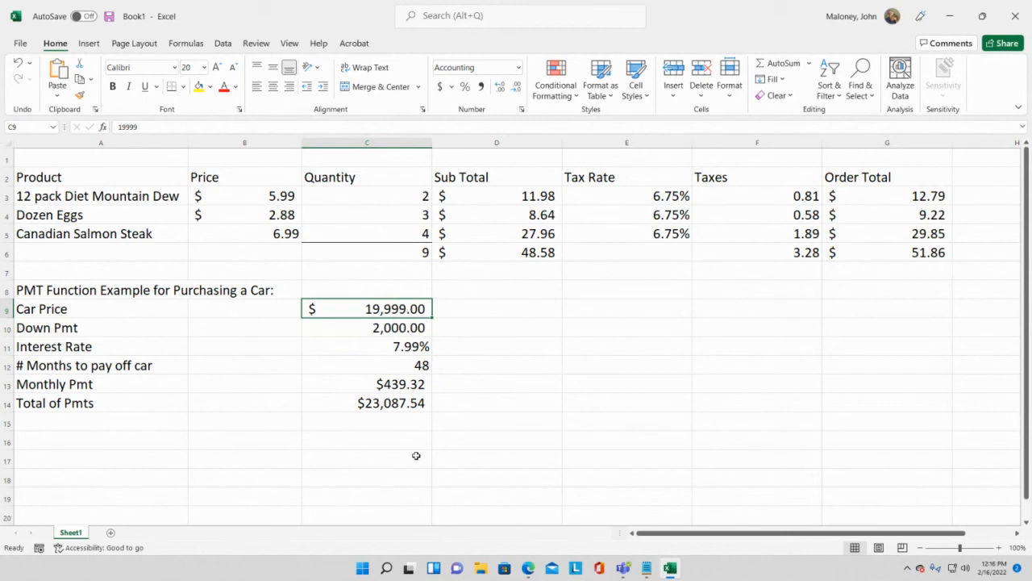
left_click(410, 380)
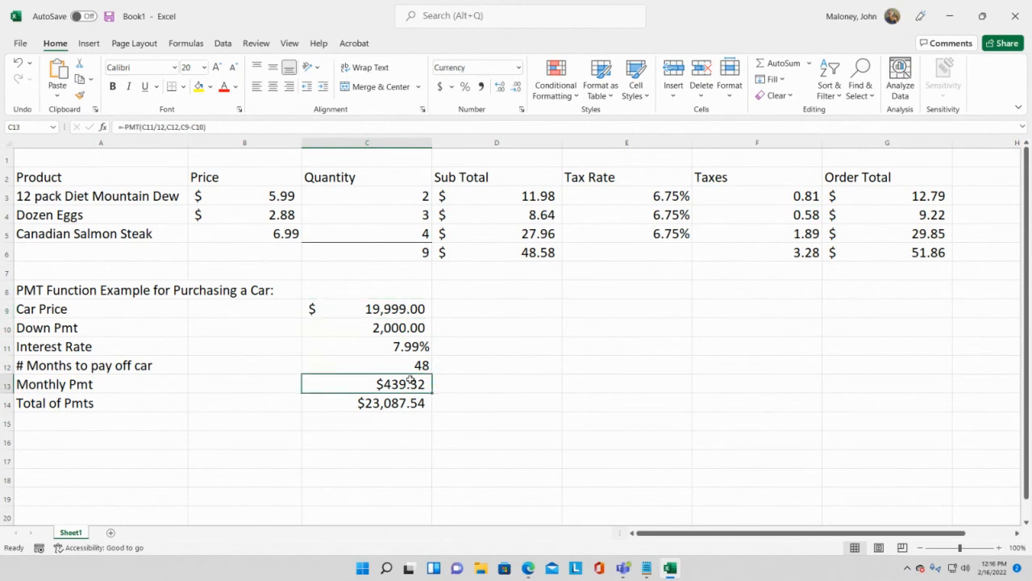
left_click(399, 311)
left_click(398, 329)
left_click(400, 346)
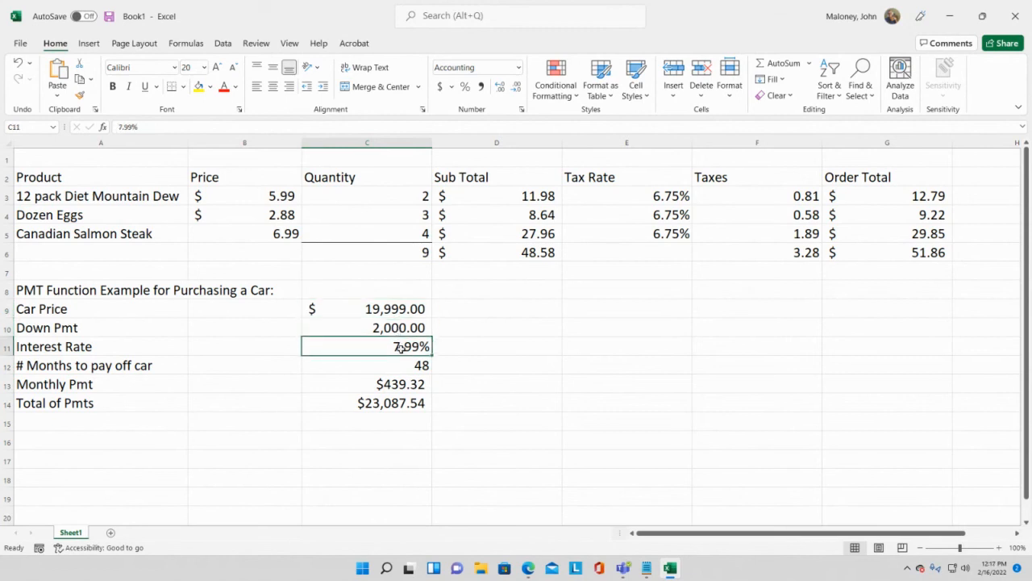
left_click(406, 384)
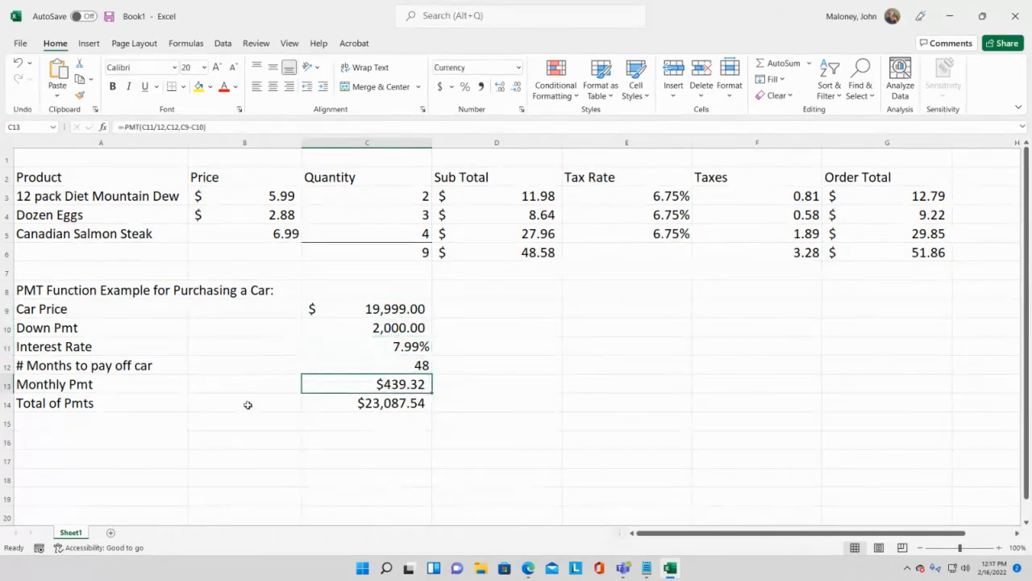
Copy the PMT formula text from the Monthly Pmt cell C13, open Word and create a new blank document
left_click_drag(115, 127, 211, 126)
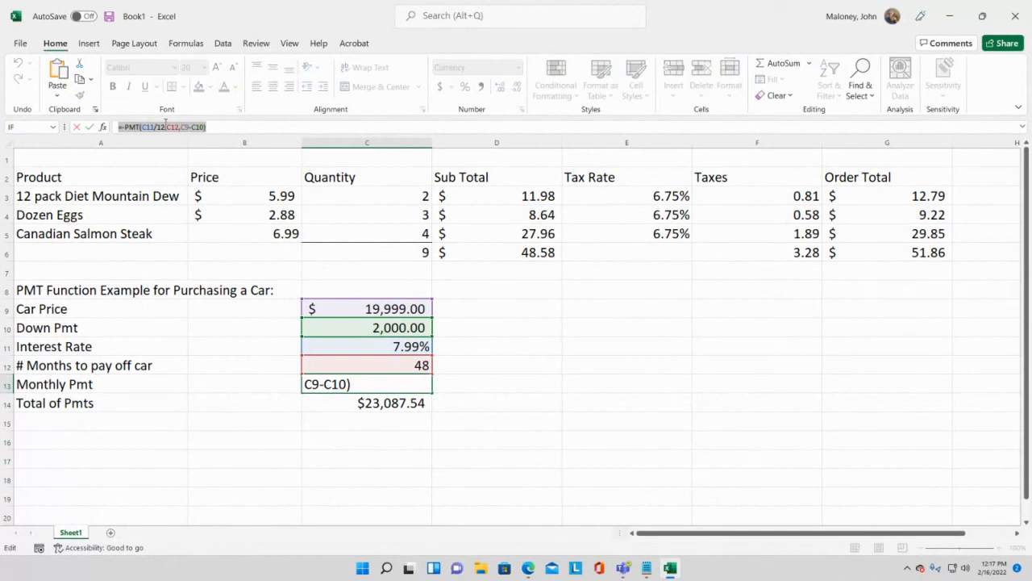
key("ctrl+c")
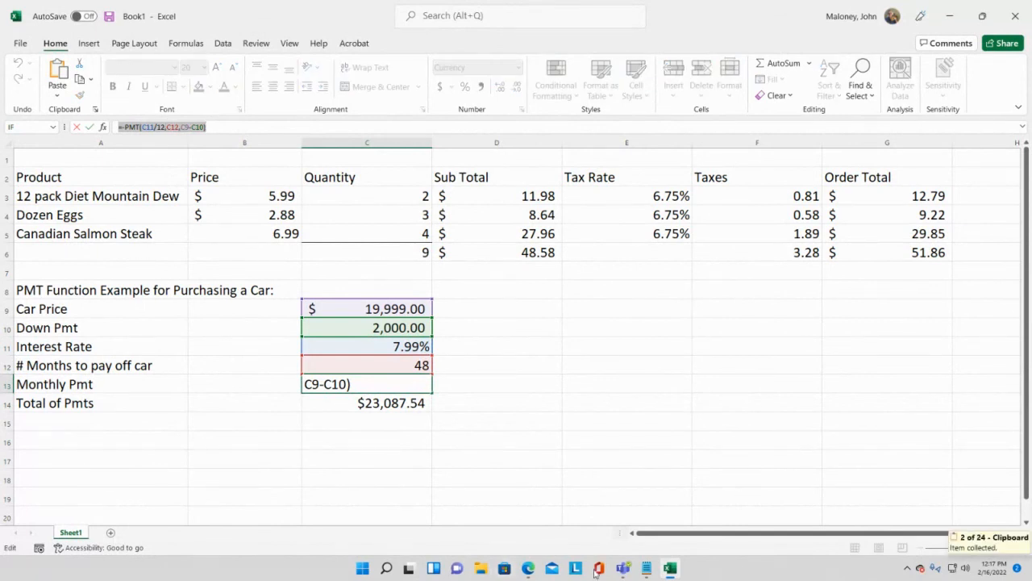
left_click(364, 569)
type("word")
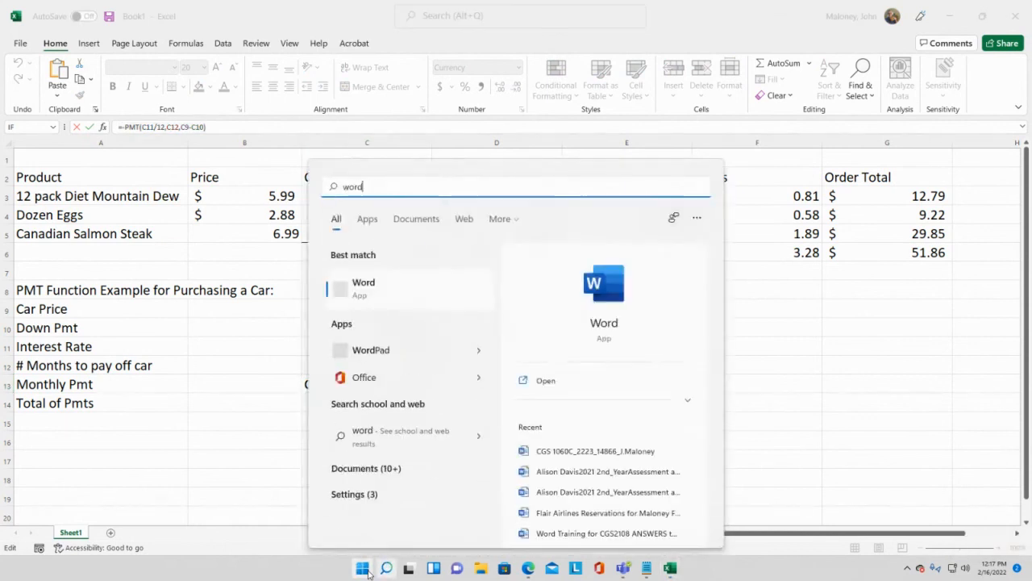
key("Return")
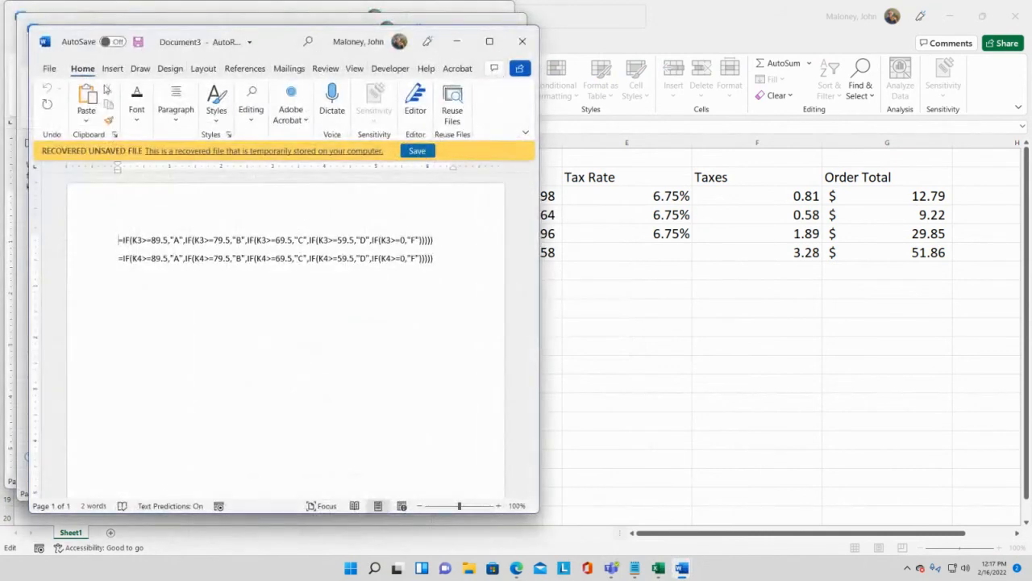
left_click(49, 69)
left_click(212, 160)
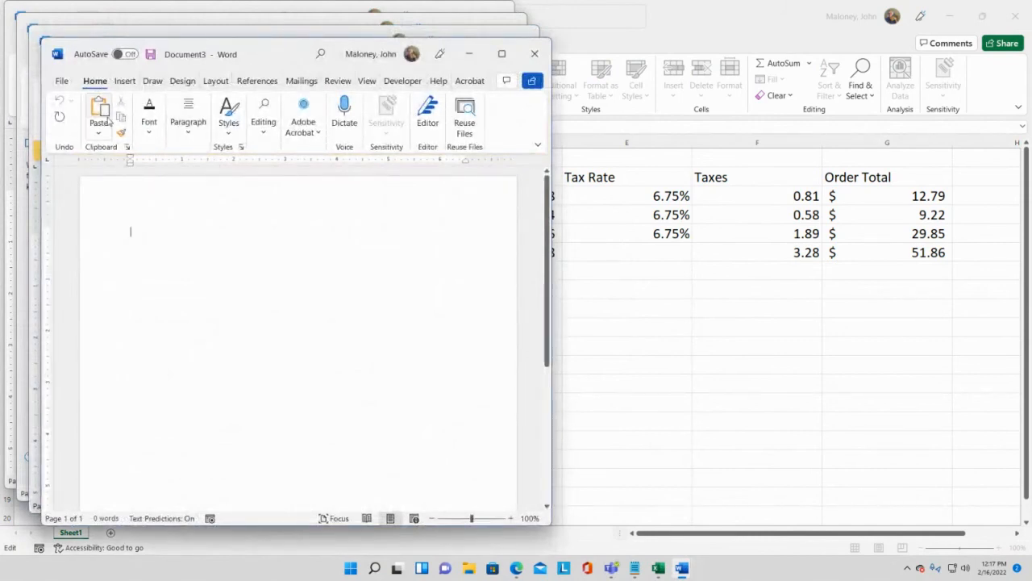
Set the font size to 14 in the blank document and paste the copied PMT formula
left_click(149, 121)
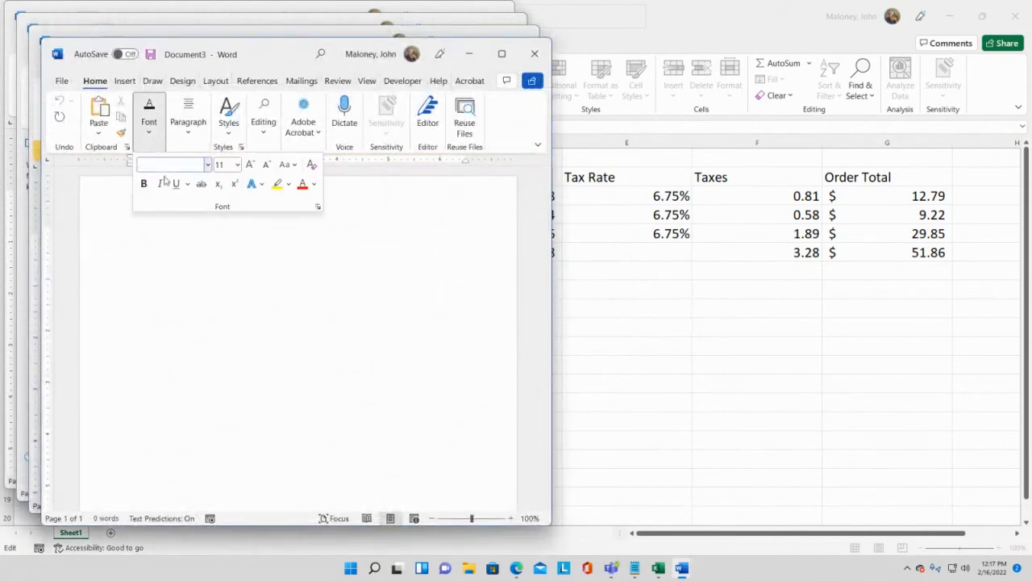
left_click(218, 166)
type("14")
key("Return")
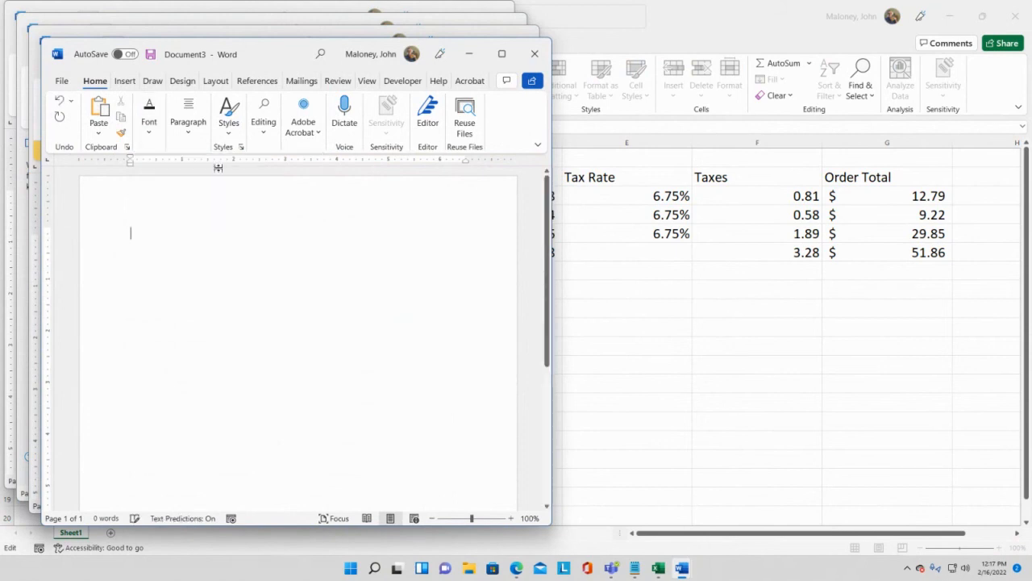
key("ctrl+v")
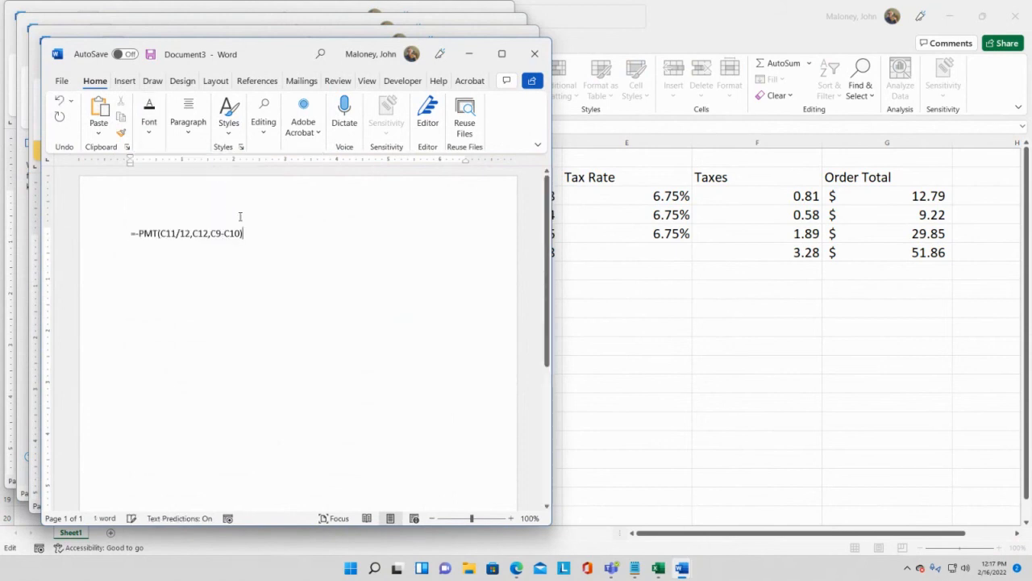
Enlarge the pasted PMT formula to font size 20
left_click_drag(129, 228, 250, 233)
left_click(149, 121)
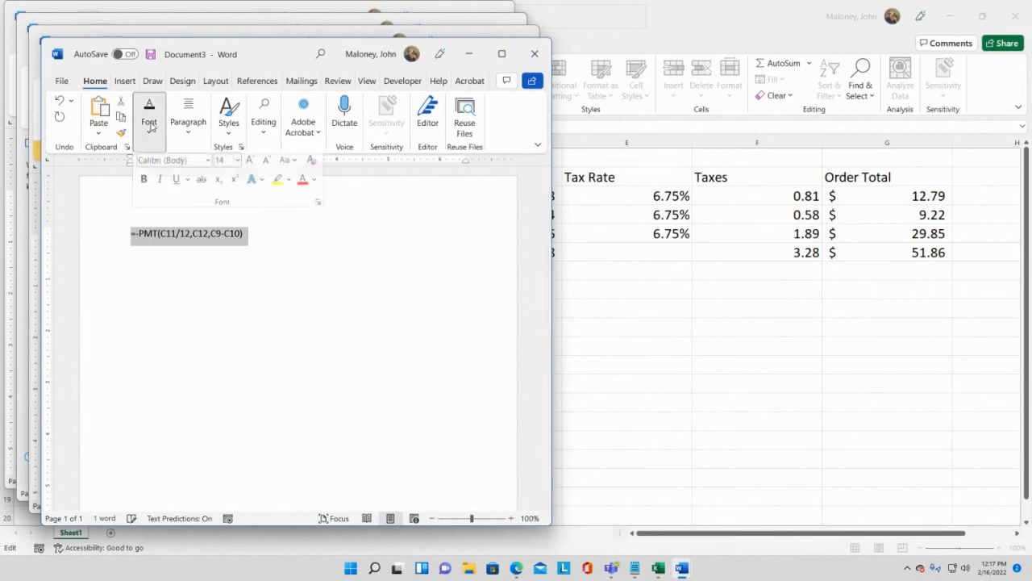
left_click(225, 165)
type("20")
key("Return")
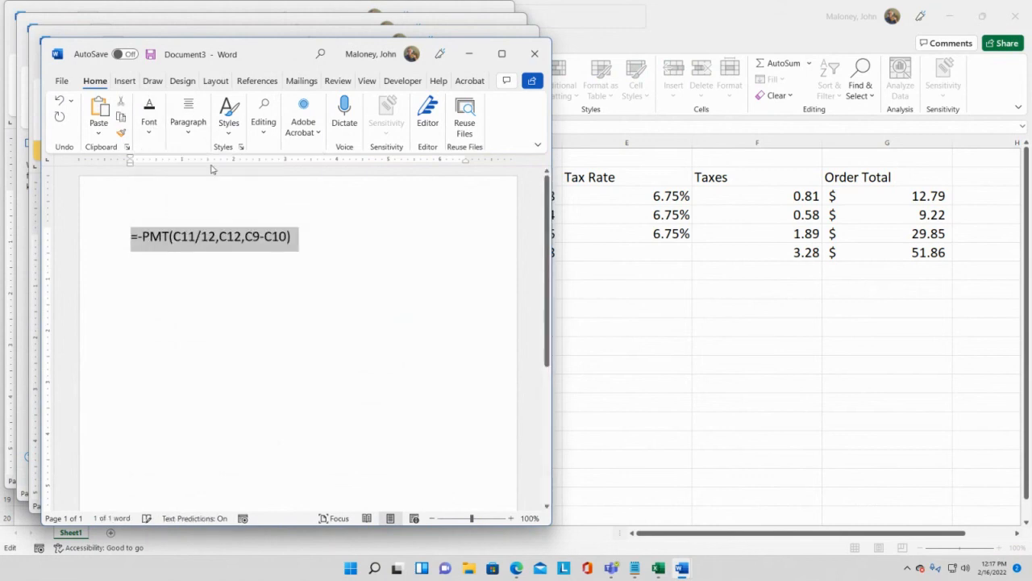
left_click(154, 273)
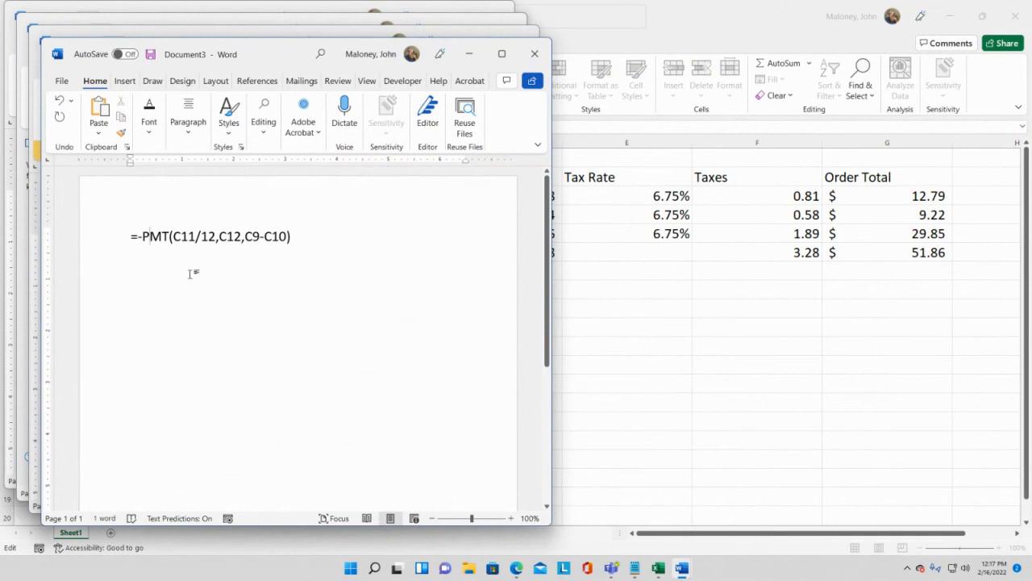
Examine the rate, number of payments and loan amount arguments of the PMT formula in the document
left_click_drag(173, 236, 288, 236)
left_click(208, 236)
left_click(246, 238)
left_click(261, 252)
left_click(279, 274)
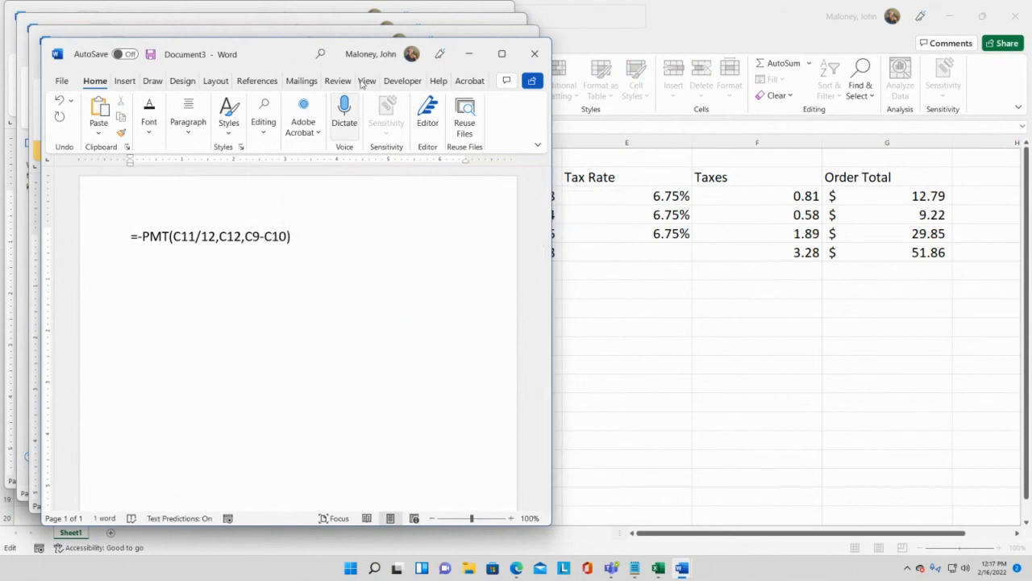
Minimize all open Word windows, return to the Excel workbook and finish editing cell C13 with its formula kept
left_click(470, 55)
left_click(457, 42)
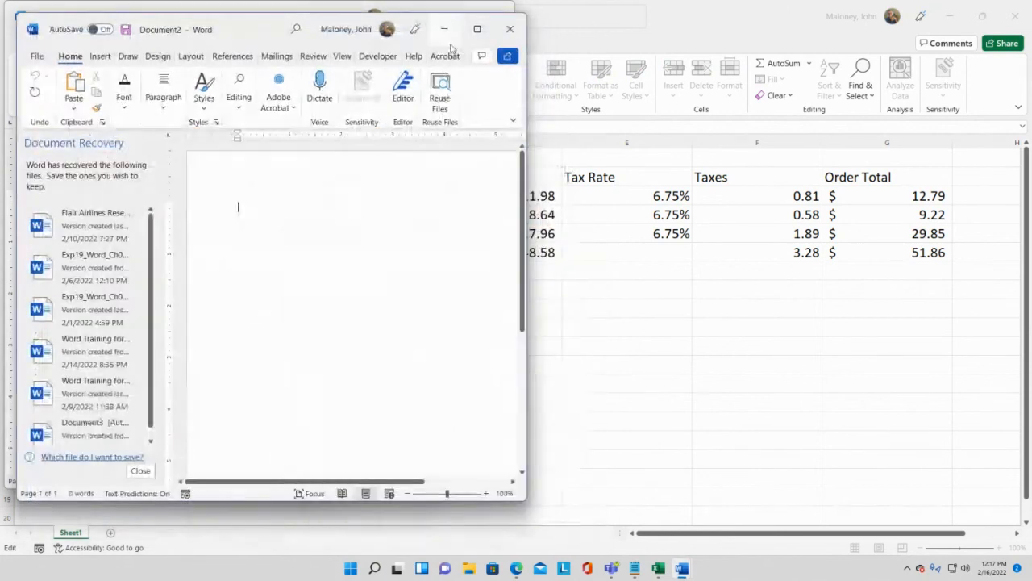
left_click(447, 29)
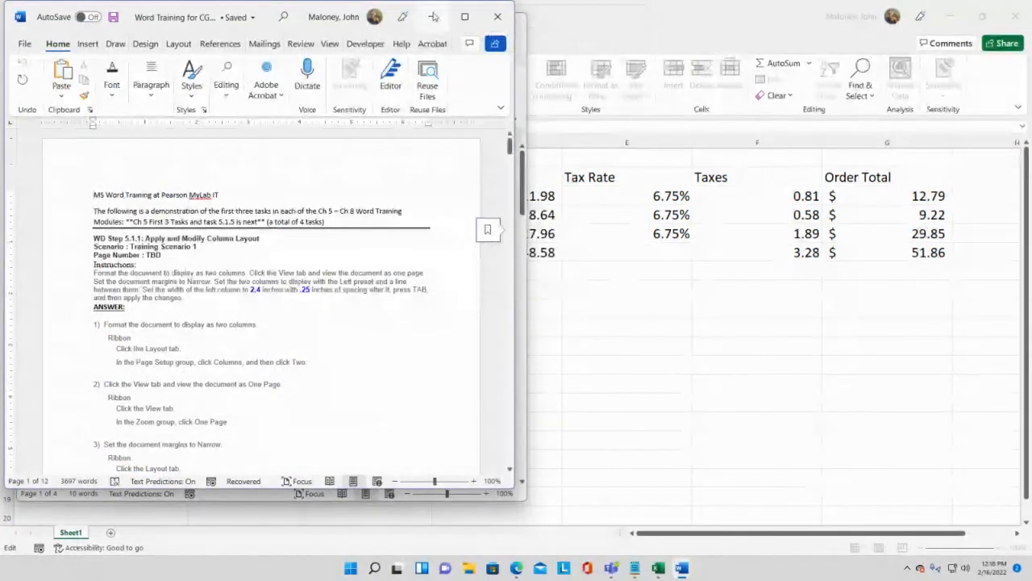
left_click(432, 16)
left_click(444, 30)
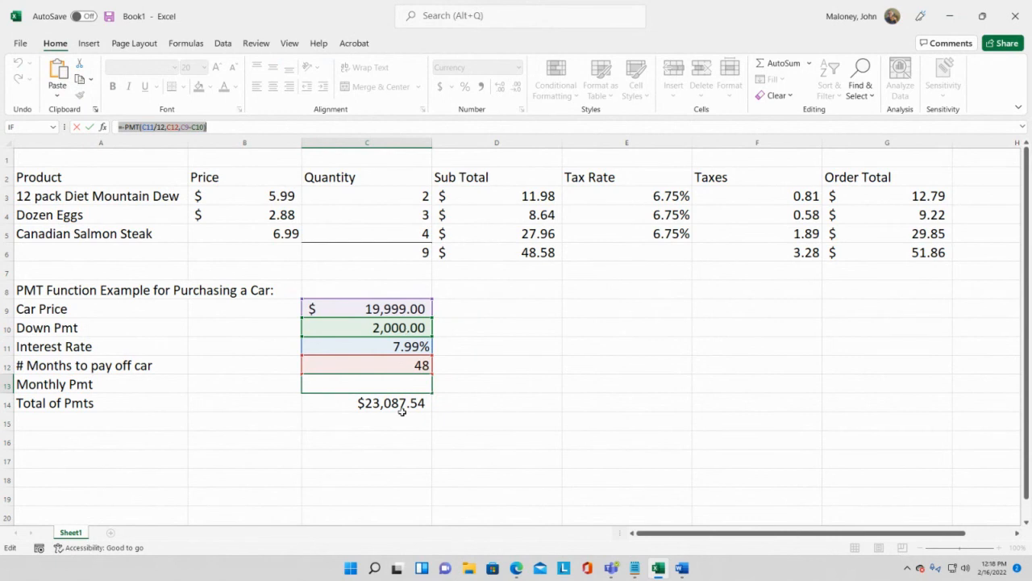
key("Return")
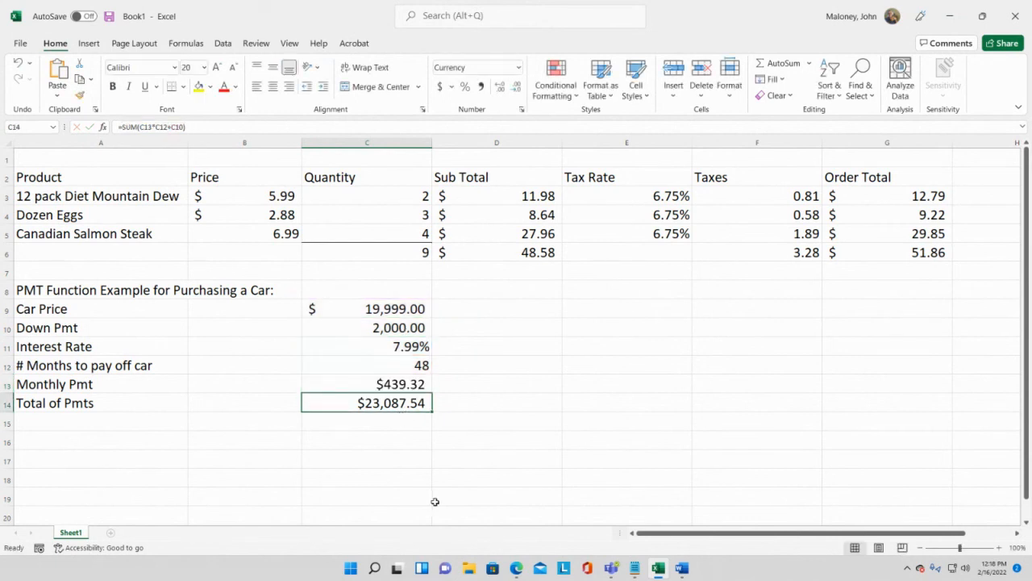
Change the down payment in cell C10 to 3000
left_click(406, 384)
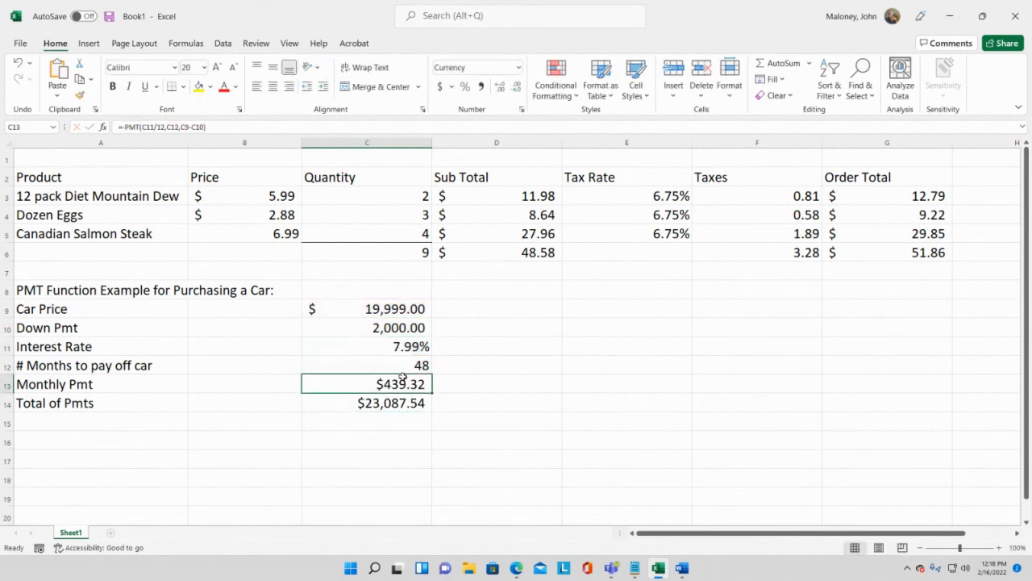
left_click(386, 325)
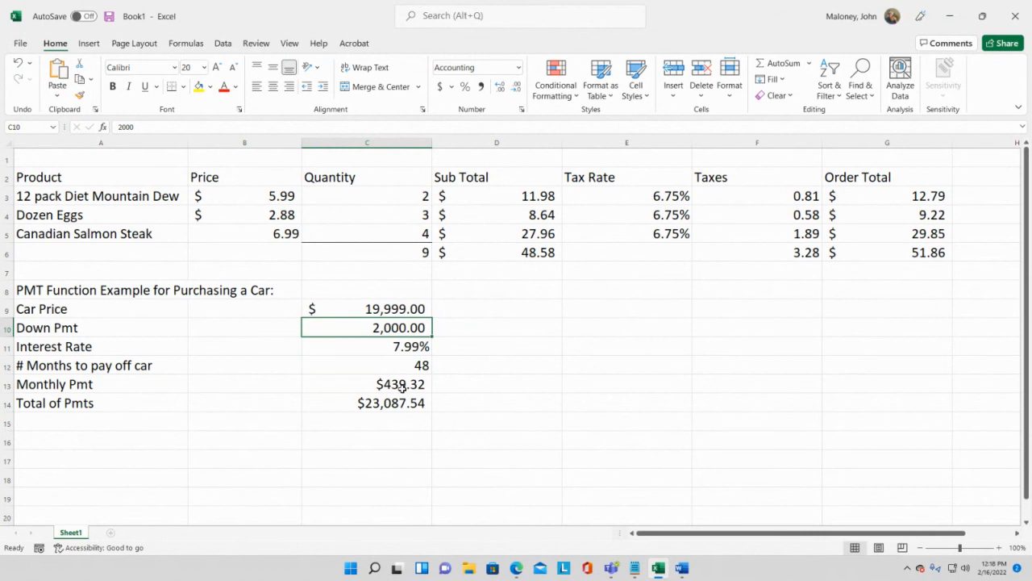
type("3000")
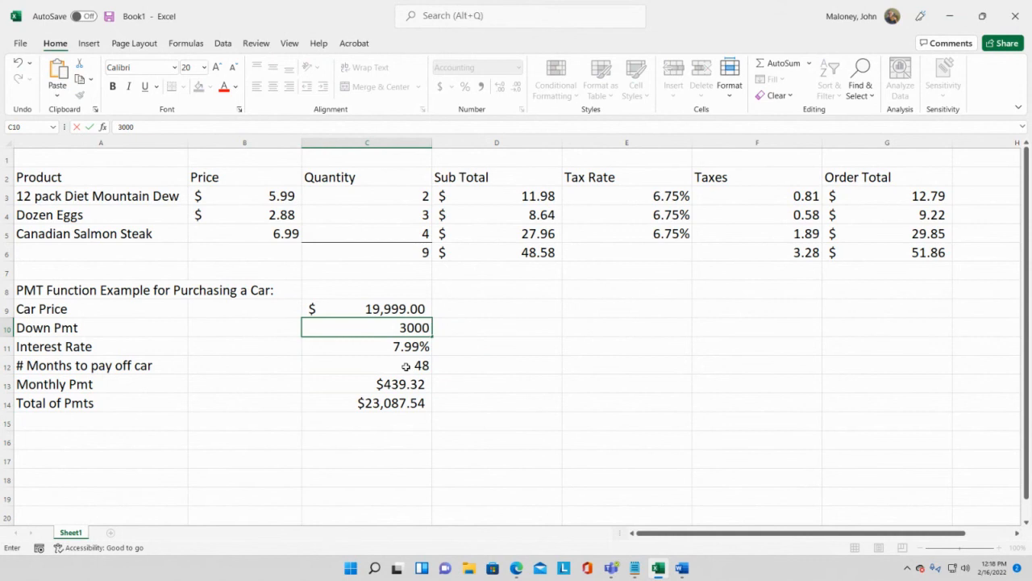
key("Return")
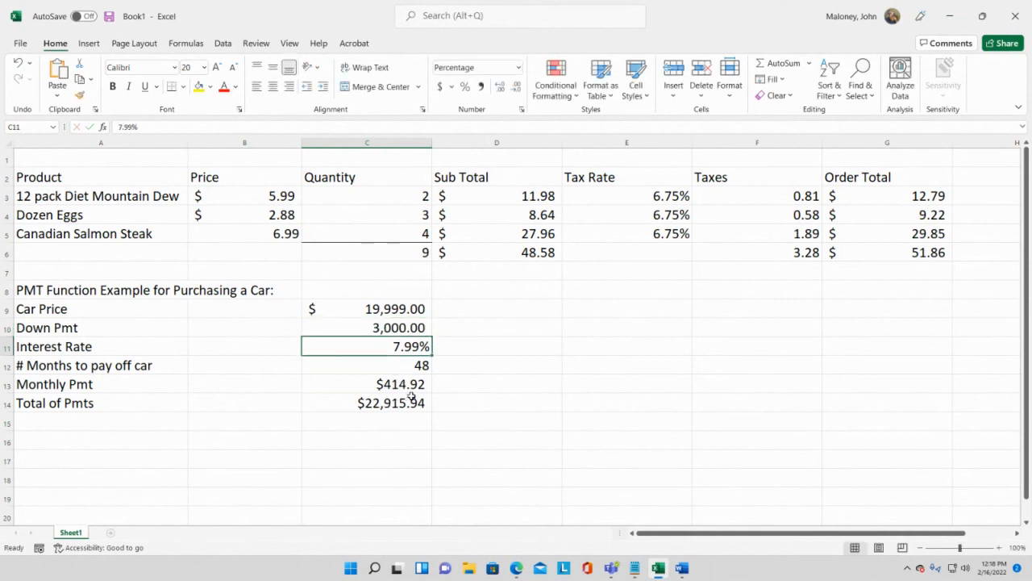
Compare the recalculated Monthly Pmt with the car price and down payment cells
left_click(402, 329)
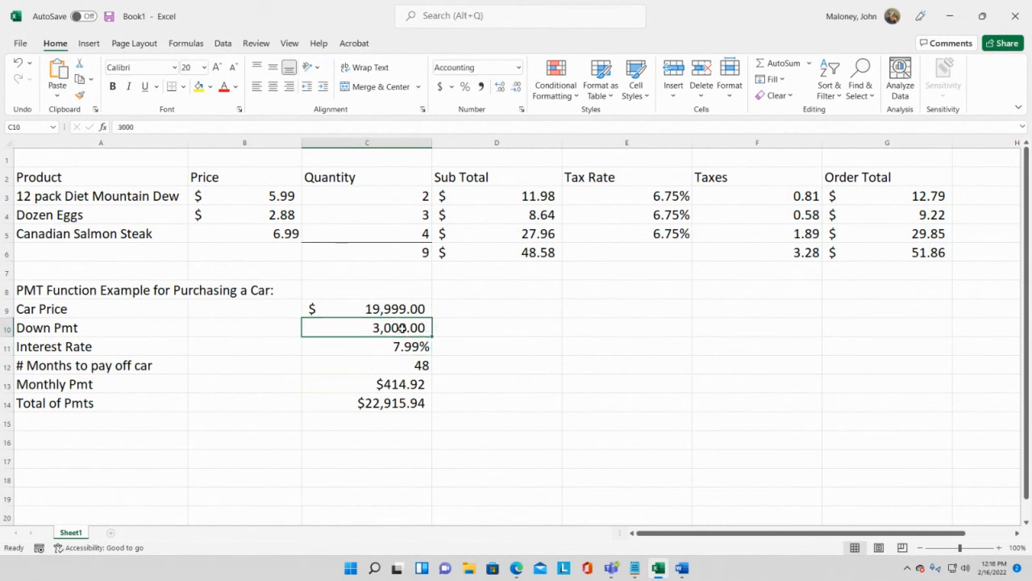
left_click(408, 309)
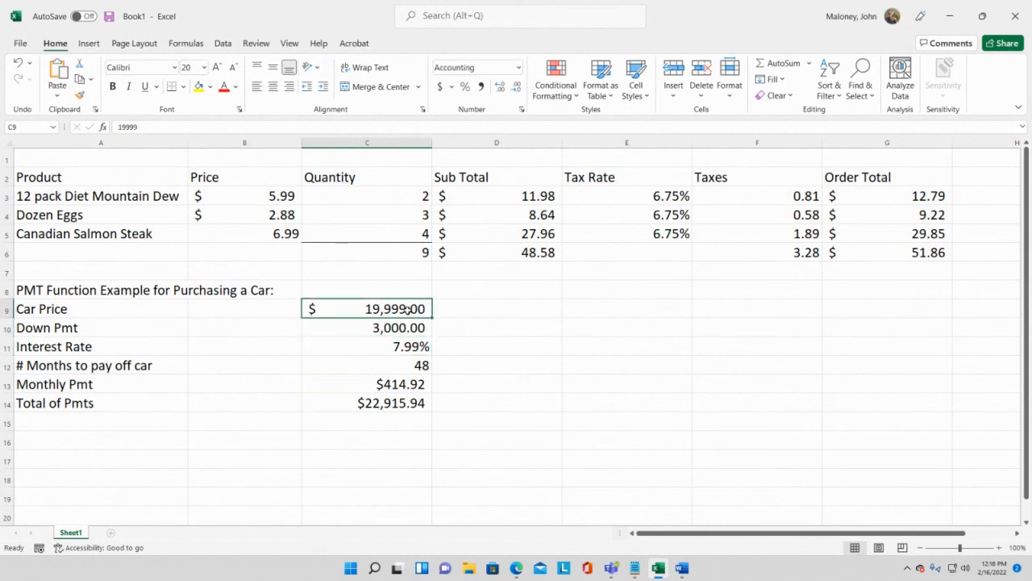
left_click(408, 328)
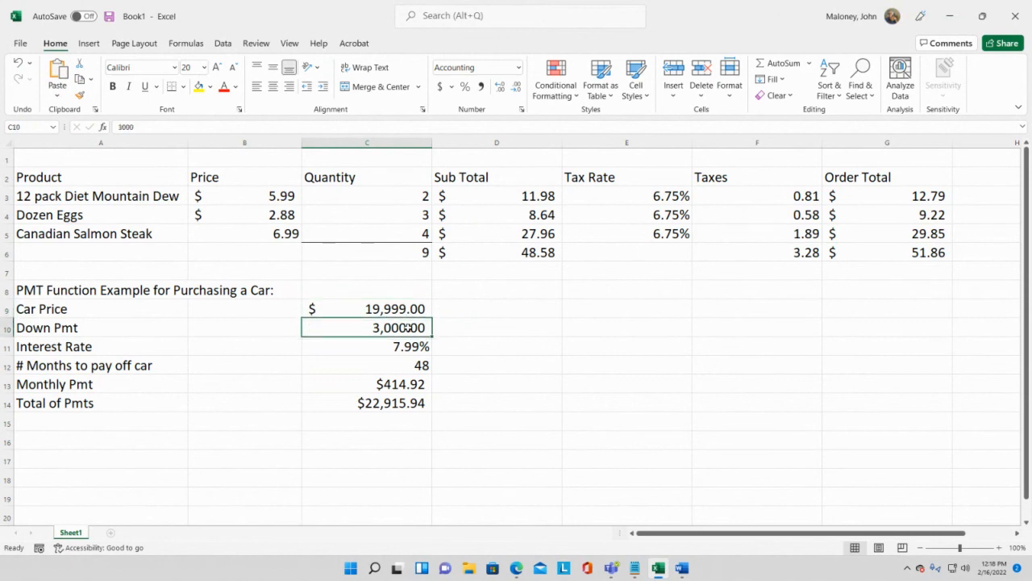
left_click(412, 382)
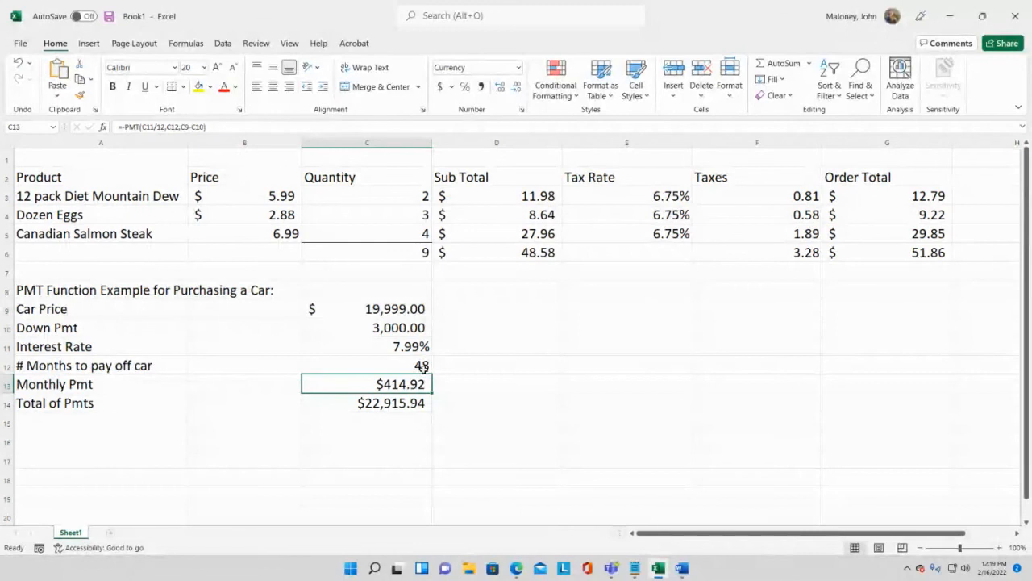
Change the car price in cell C9 to 34999
left_click(406, 306)
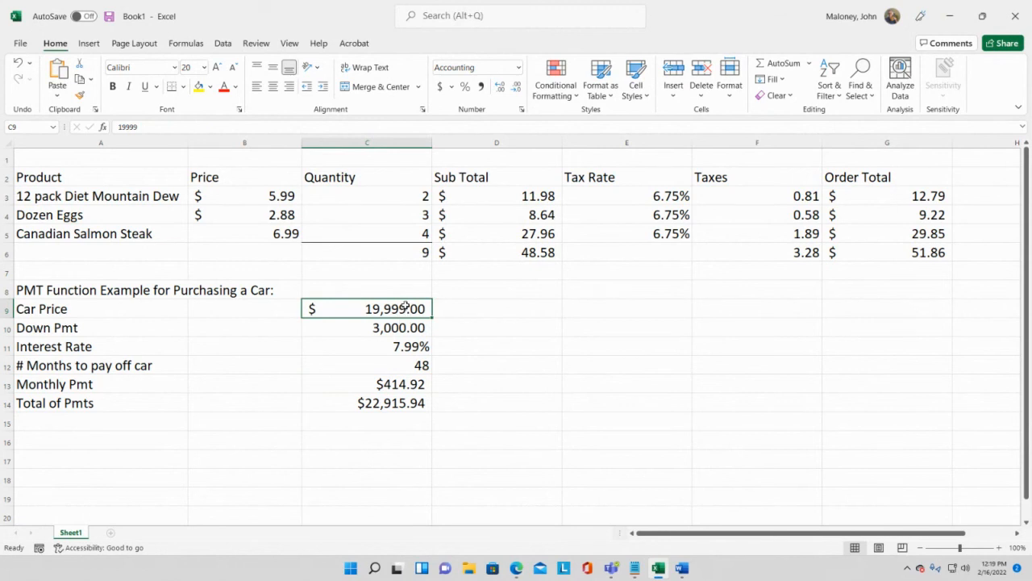
type("34999")
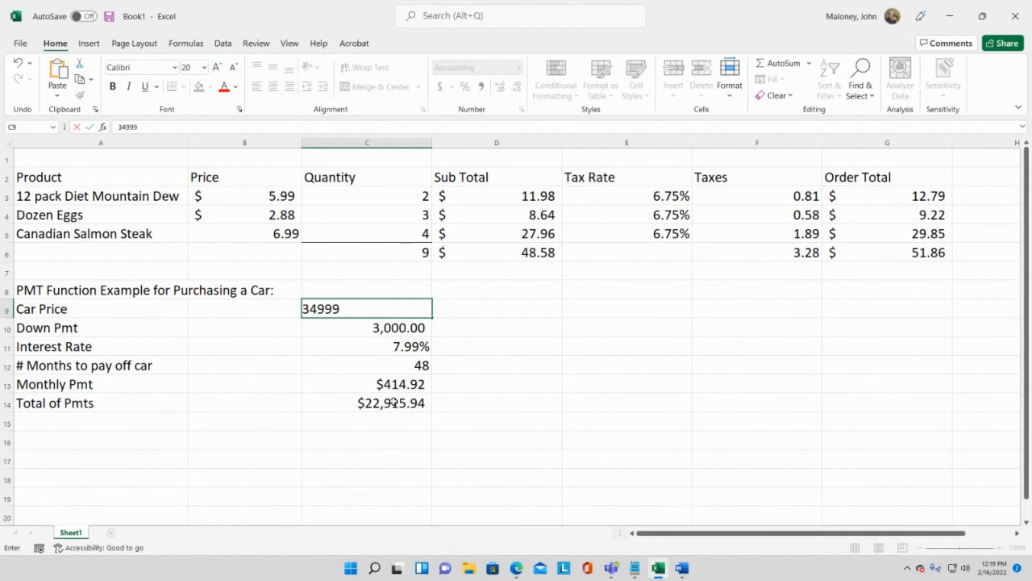
key("Return")
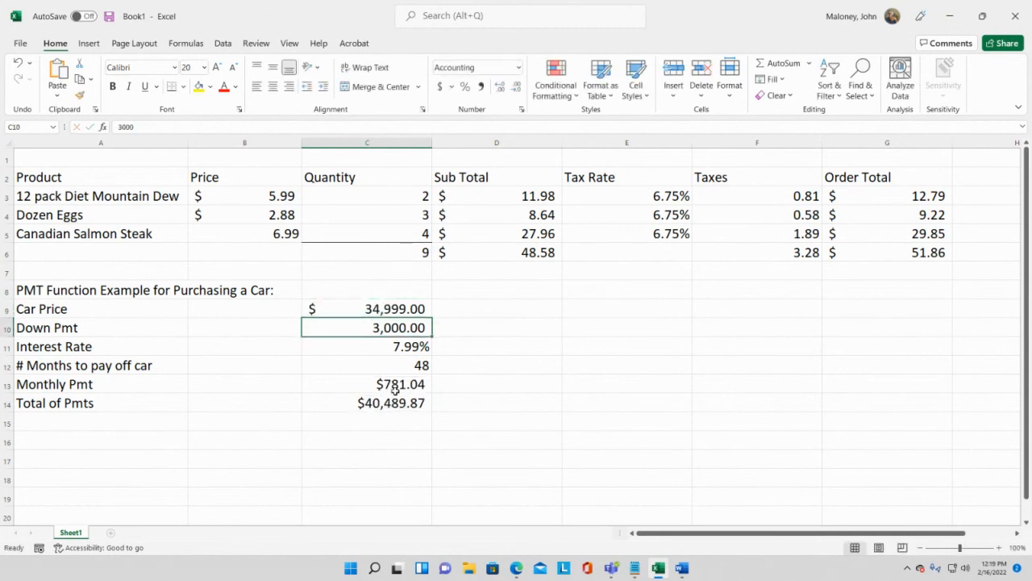
Examine the recalculated Monthly Pmt and Total of Pmts against the car price, consulting the PMT formula in the Word document
left_click(394, 388)
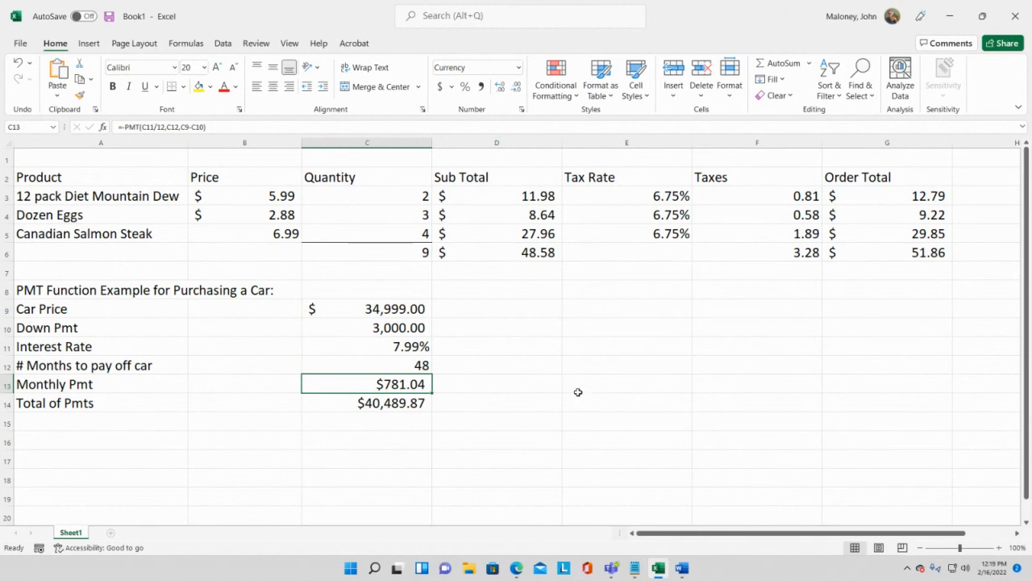
left_click(403, 309)
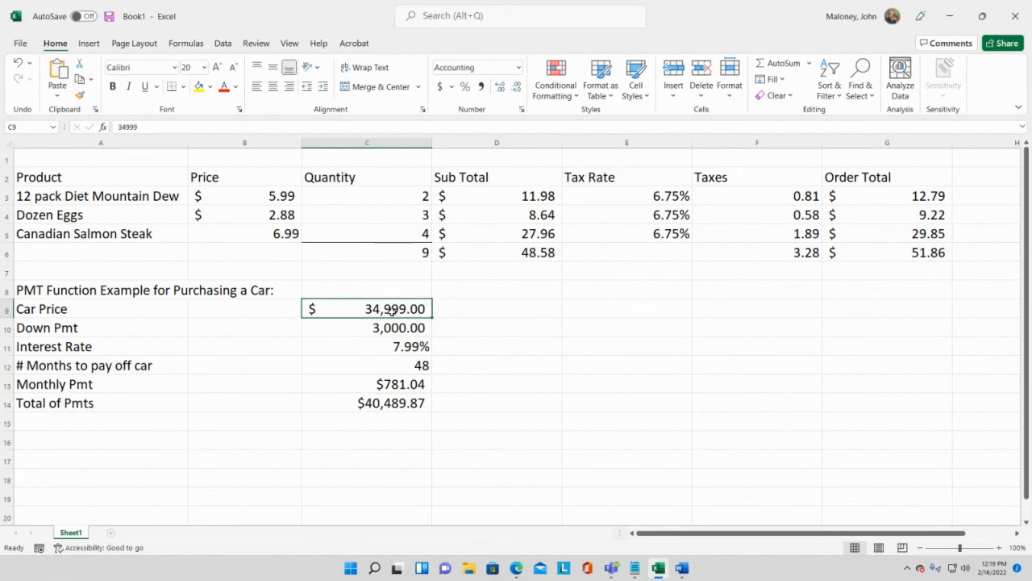
left_click(411, 384)
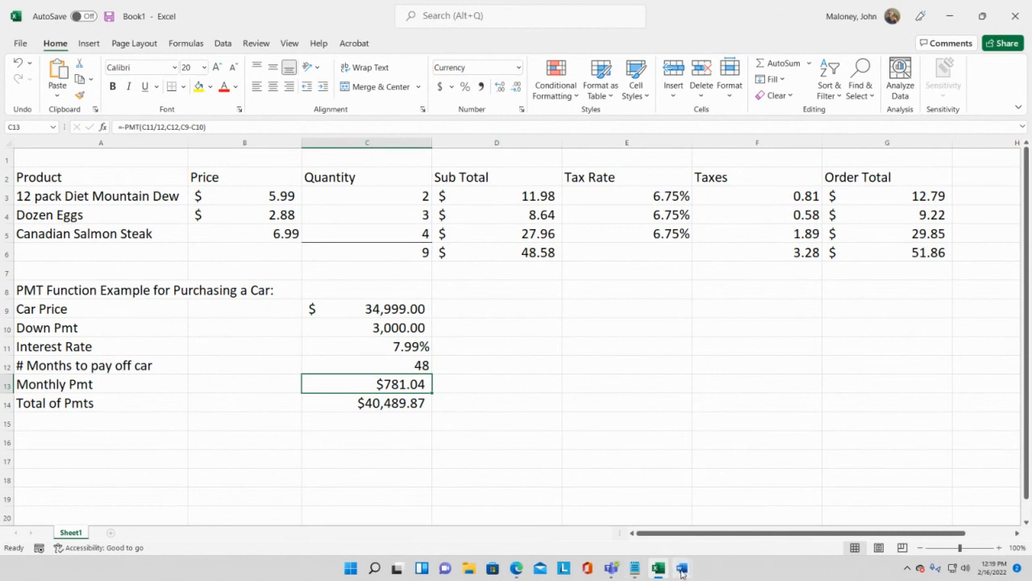
mouse_move(682, 568)
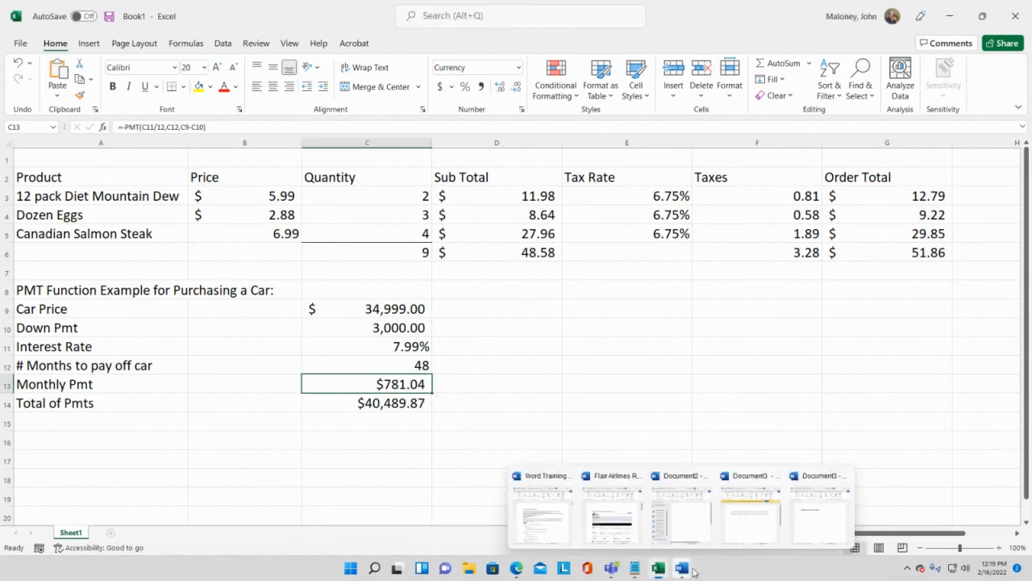
left_click(682, 516)
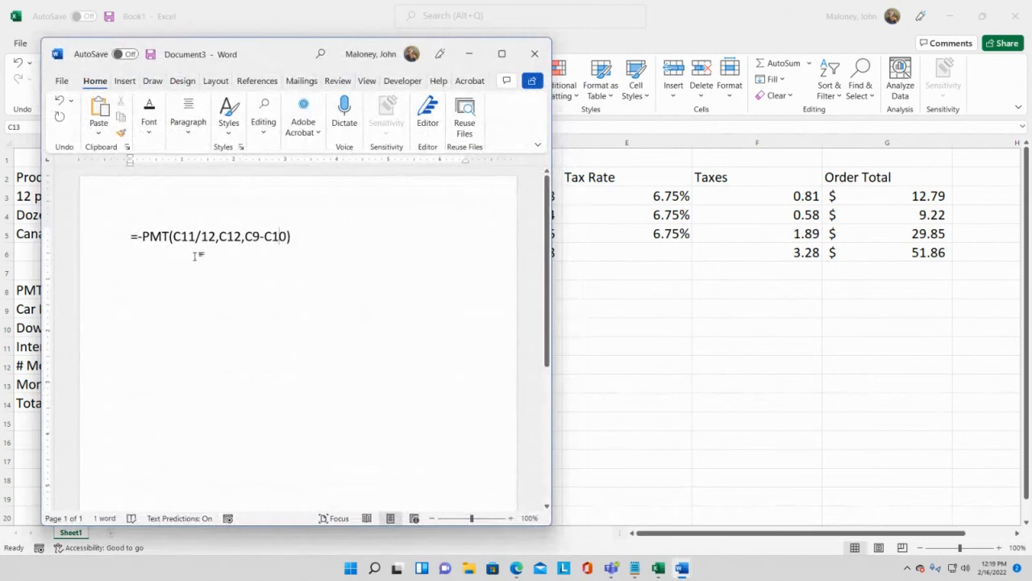
left_click(470, 54)
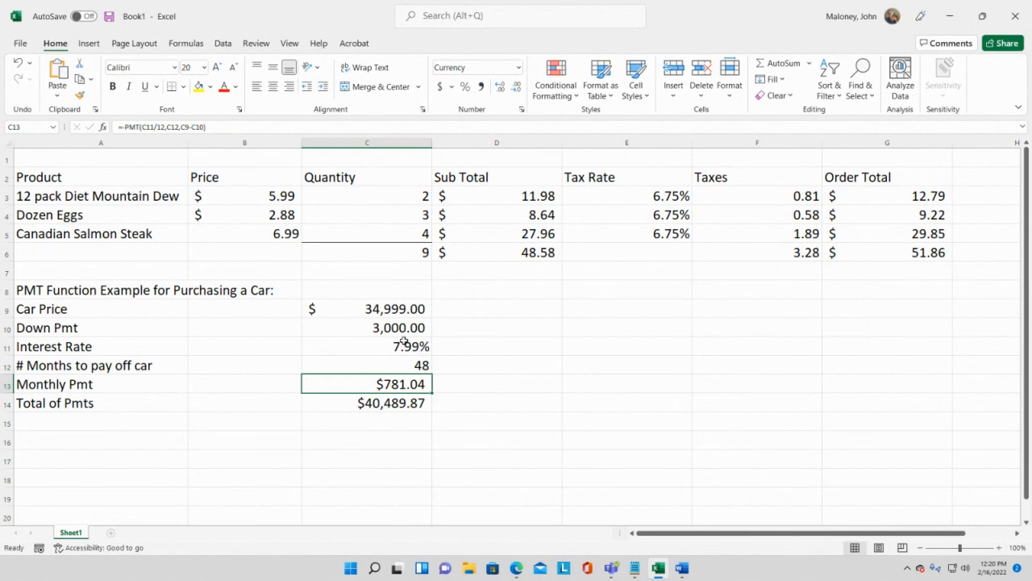
left_click_drag(410, 385, 409, 396)
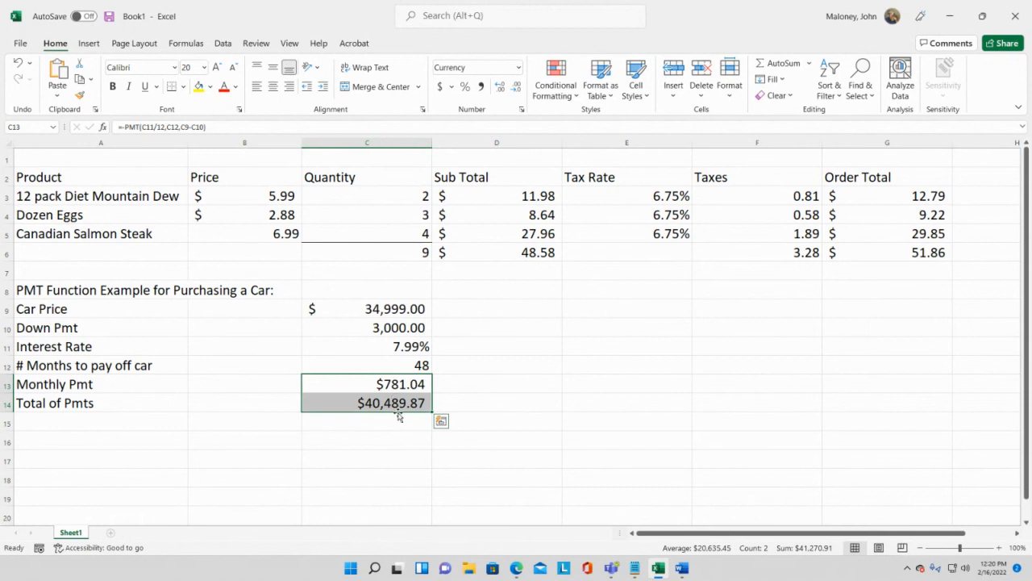
left_click(415, 442)
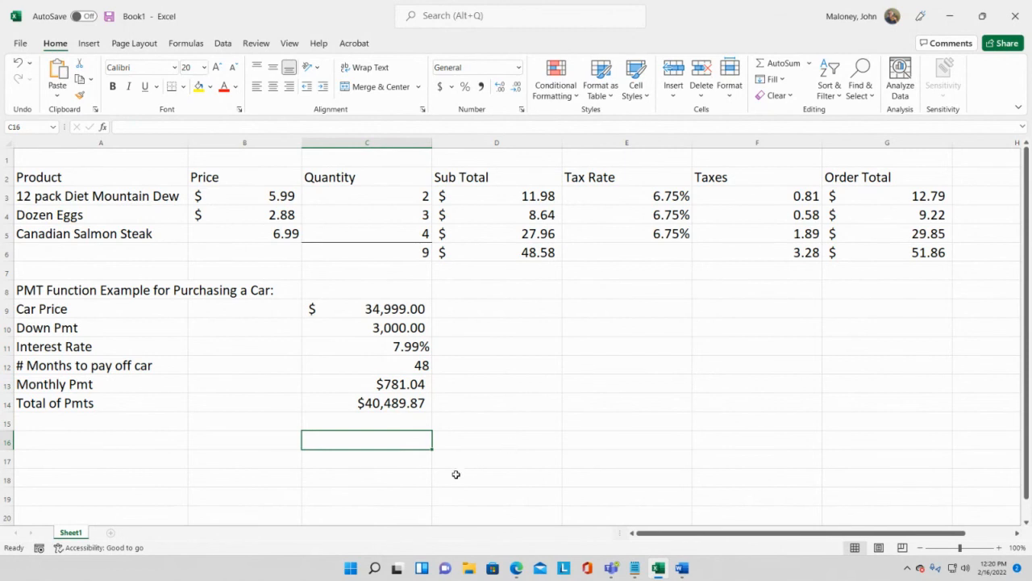
Enter the section heading "Convert numeric grades to letter grades using IF Statement Logic:" in cell A16
left_click(60, 445)
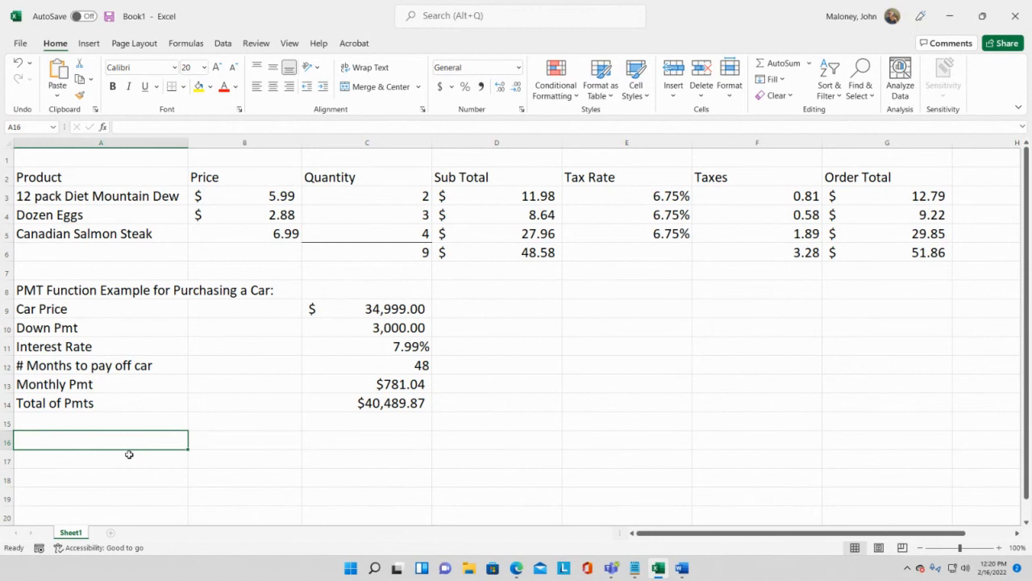
type("Convert ")
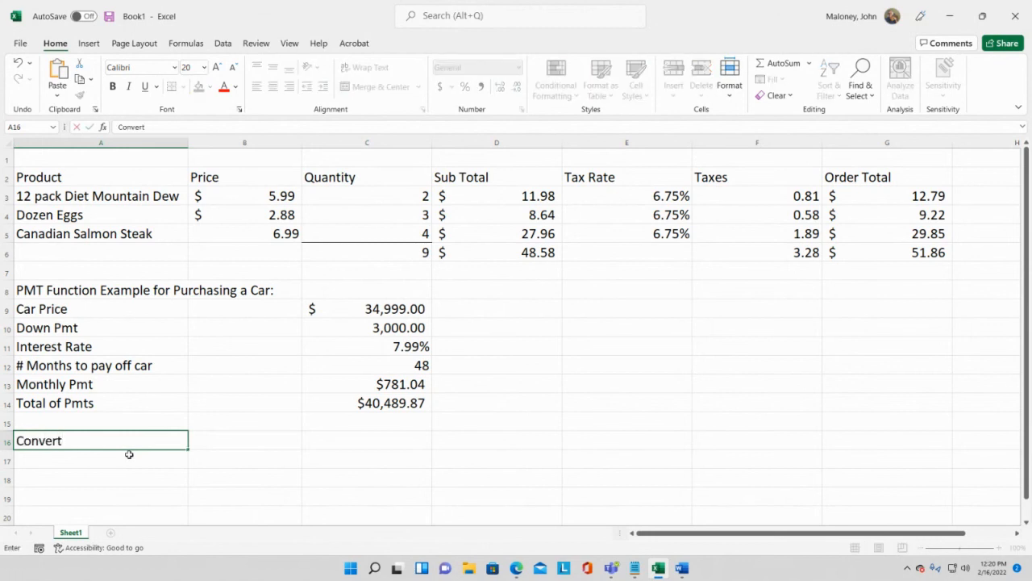
type("lett")
key("BackSpace")
key("BackSpace")
key("BackSpace")
key("BackSpace")
type("numeric grades to al")
key("BackSpace")
key("BackSpace")
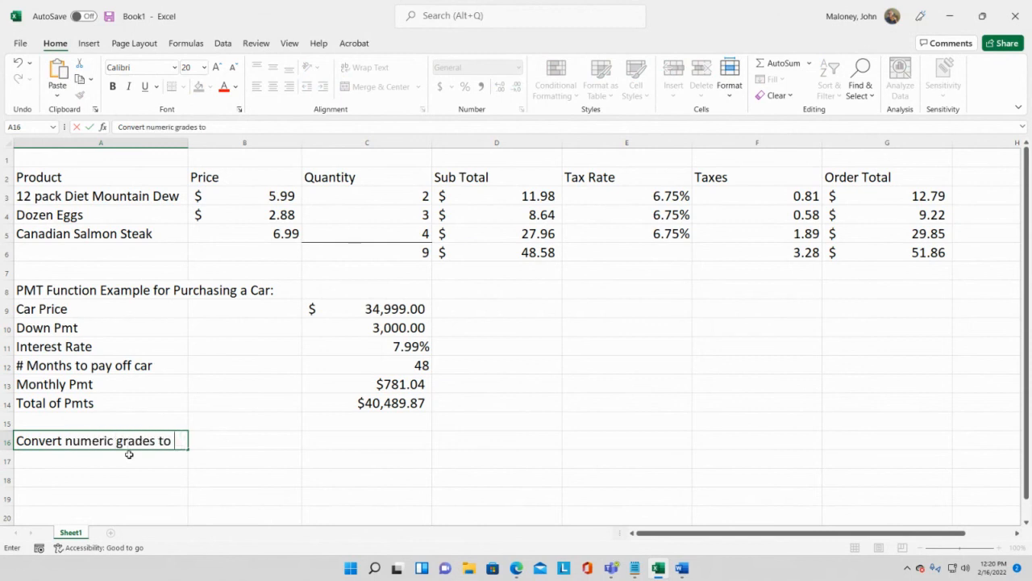
type("letter grade")
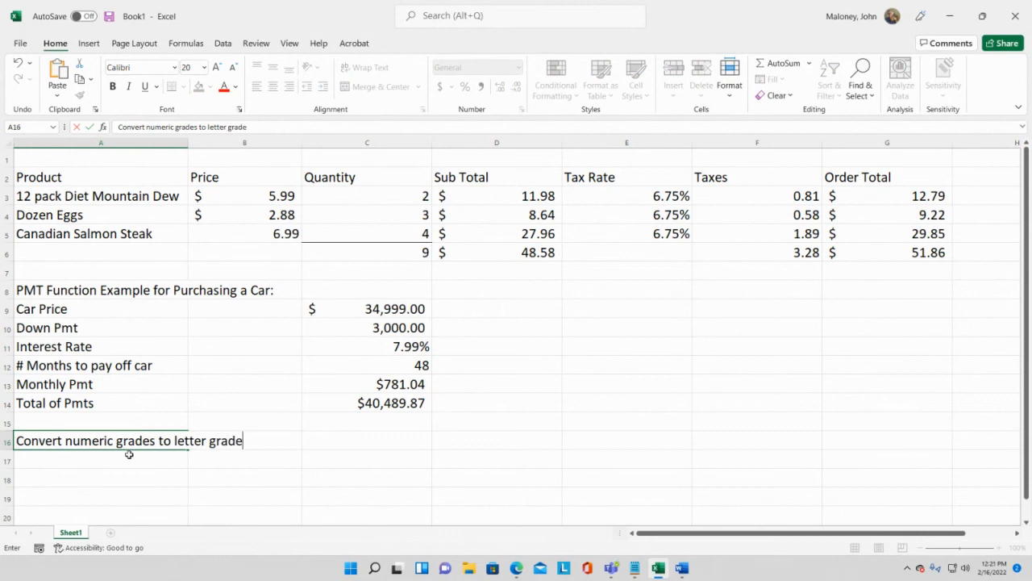
type("s using IF State")
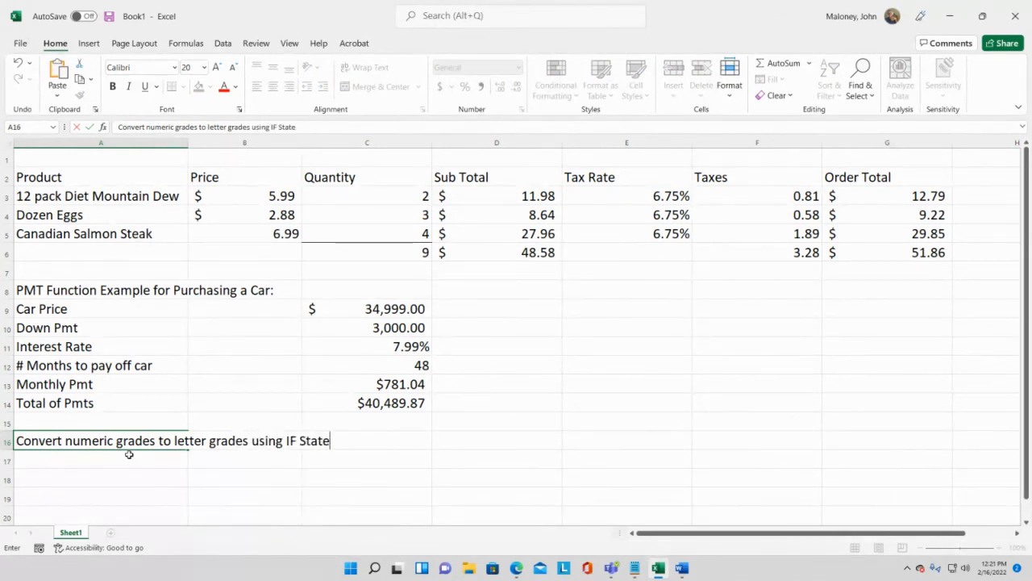
type("ment Logic:")
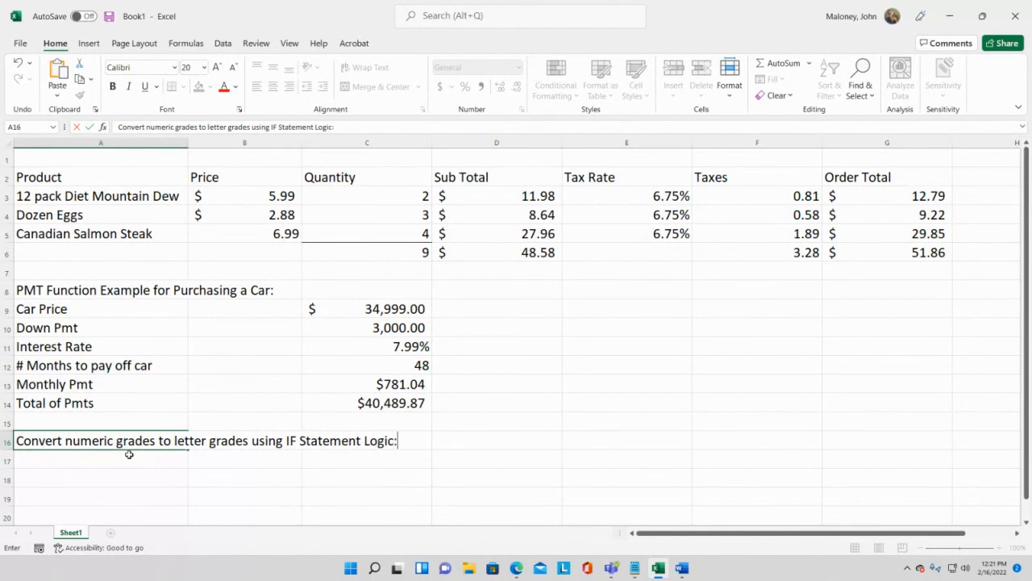
key("Return")
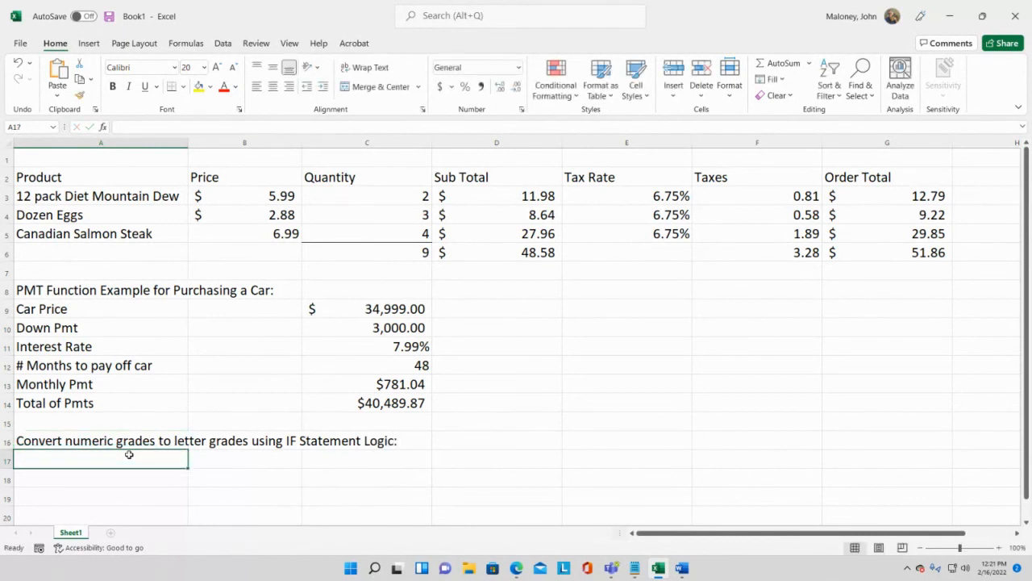
Fill row 17 with the column headings "Assignment 1", "Numeric Grade" and "Letter Grade" in cells A17 to C17
type("Assignment")
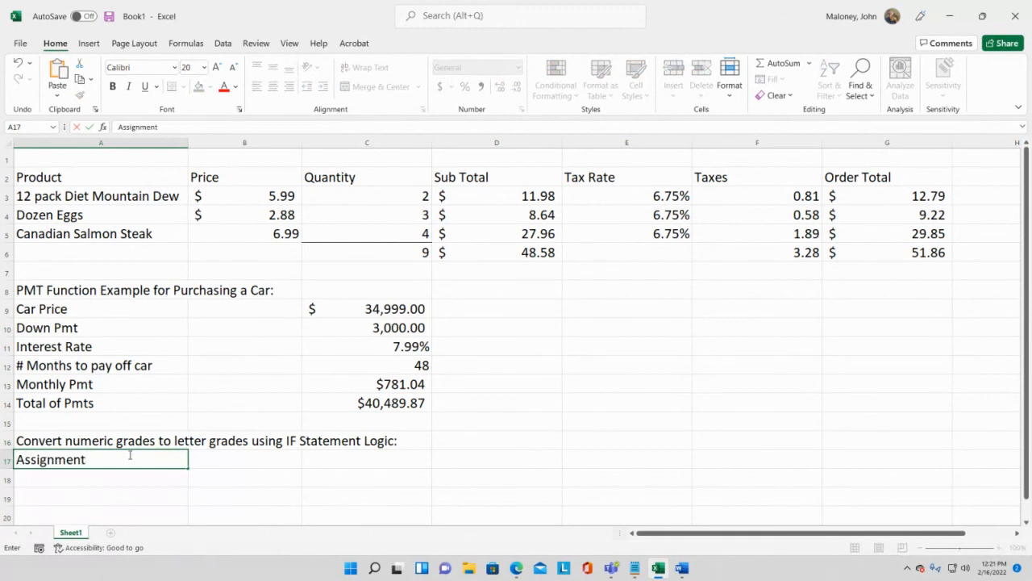
type(" 1")
key("Tab")
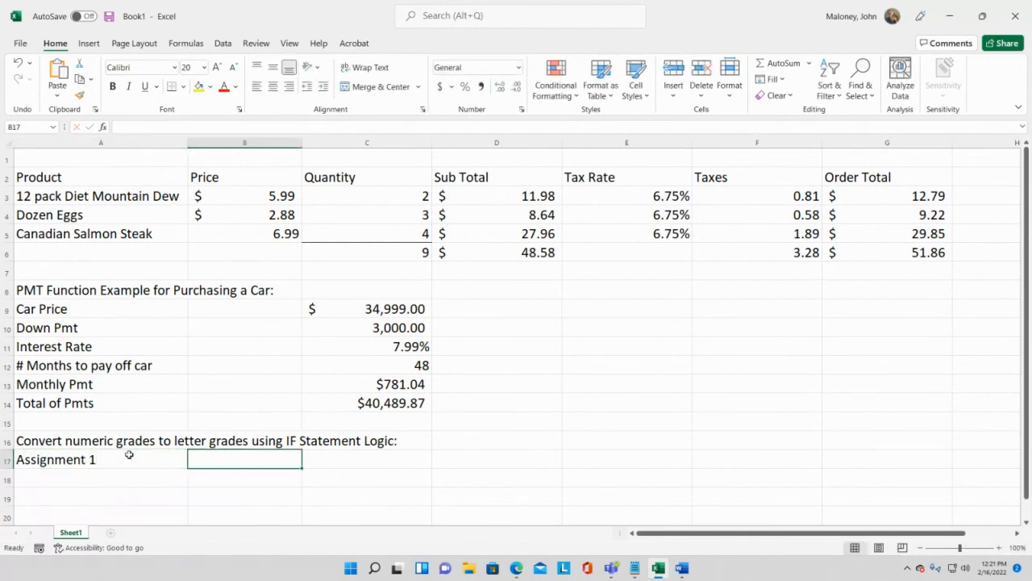
type("Numeri")
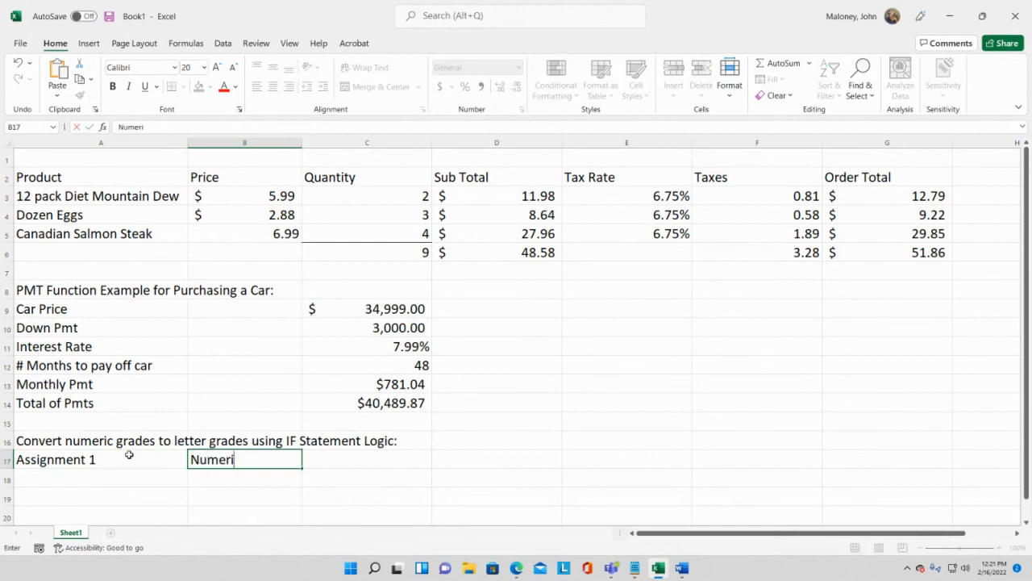
type("c Grade")
key("Tab")
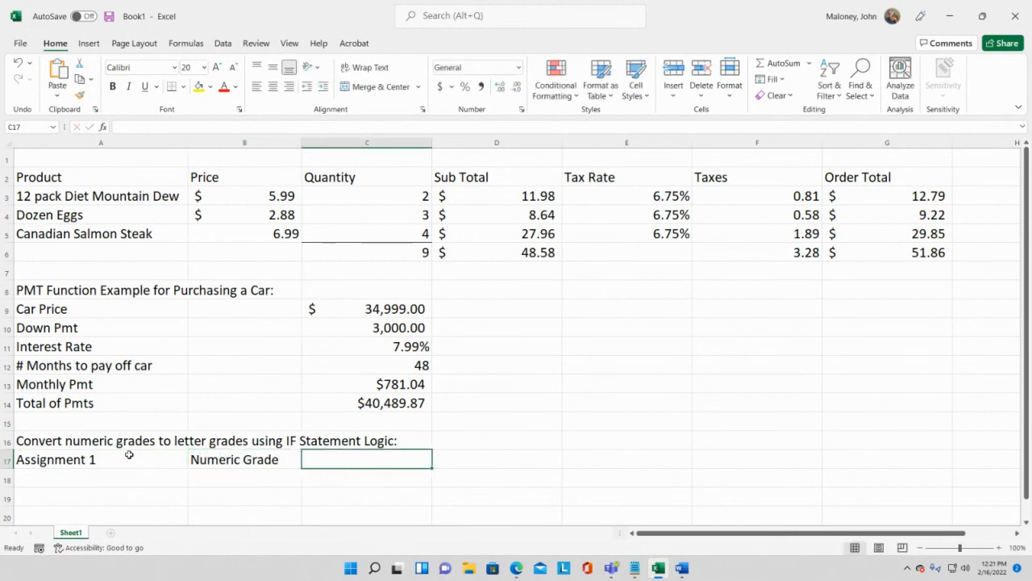
type("Letter Grade")
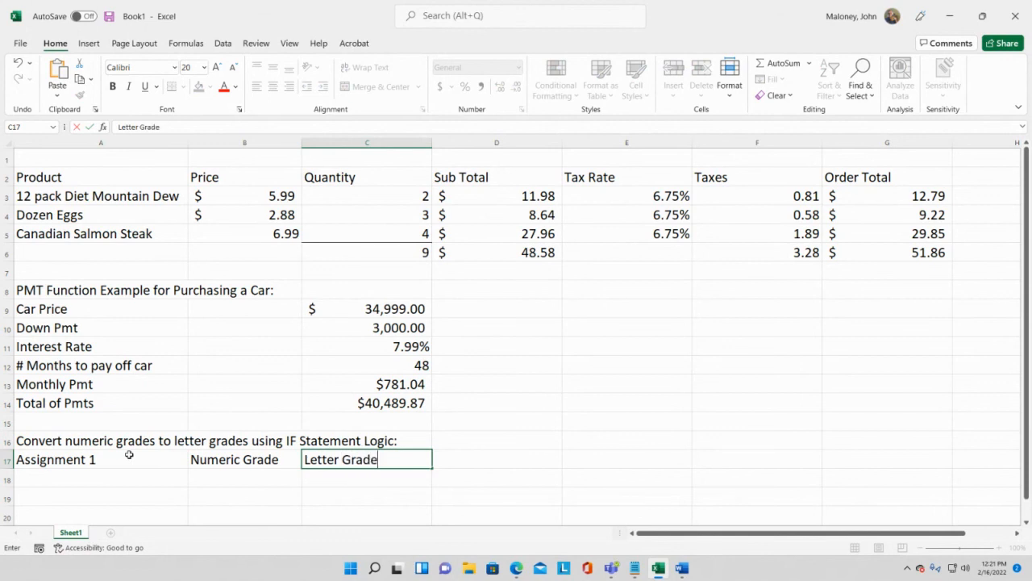
key("Return")
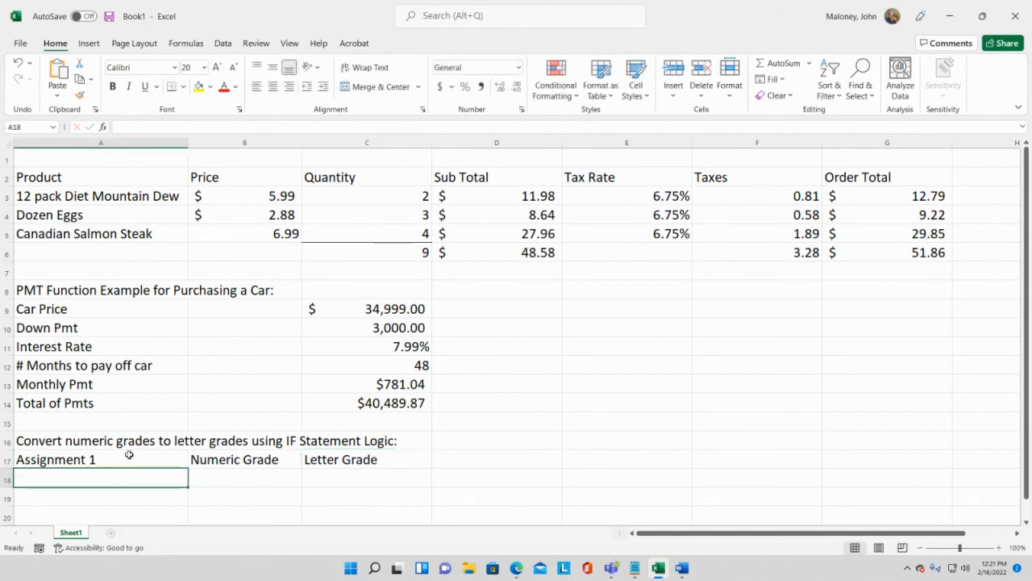
Add "Windows 10 Exam" in cell A18 with a numeric grade of 92 in B18
type("Win")
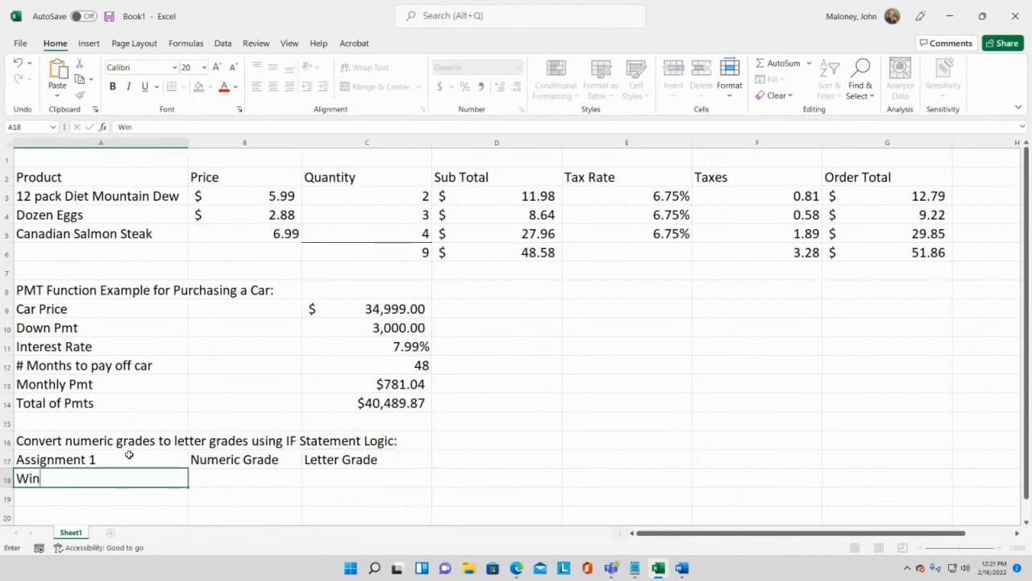
type("dows 10 Exam")
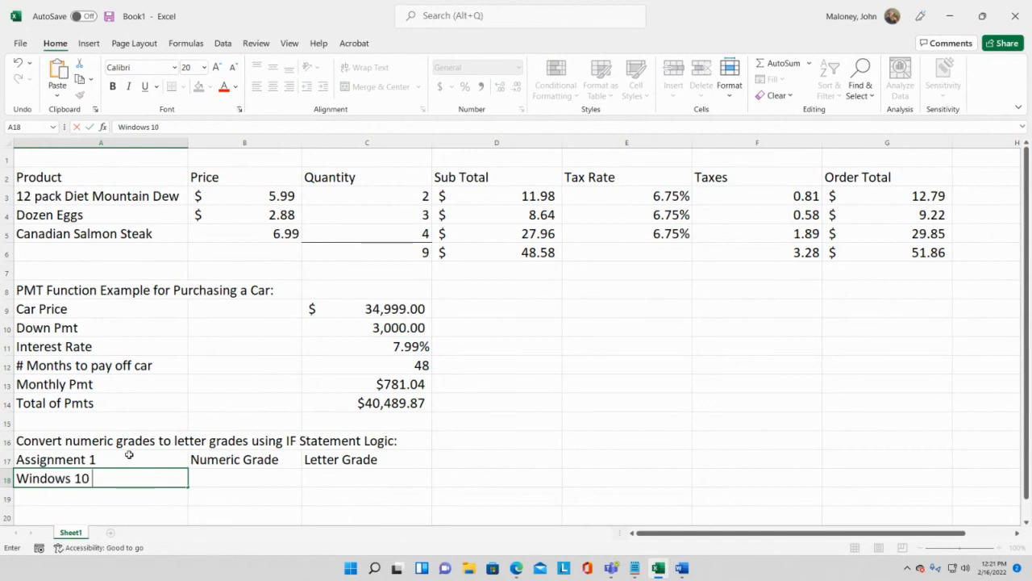
key("Tab")
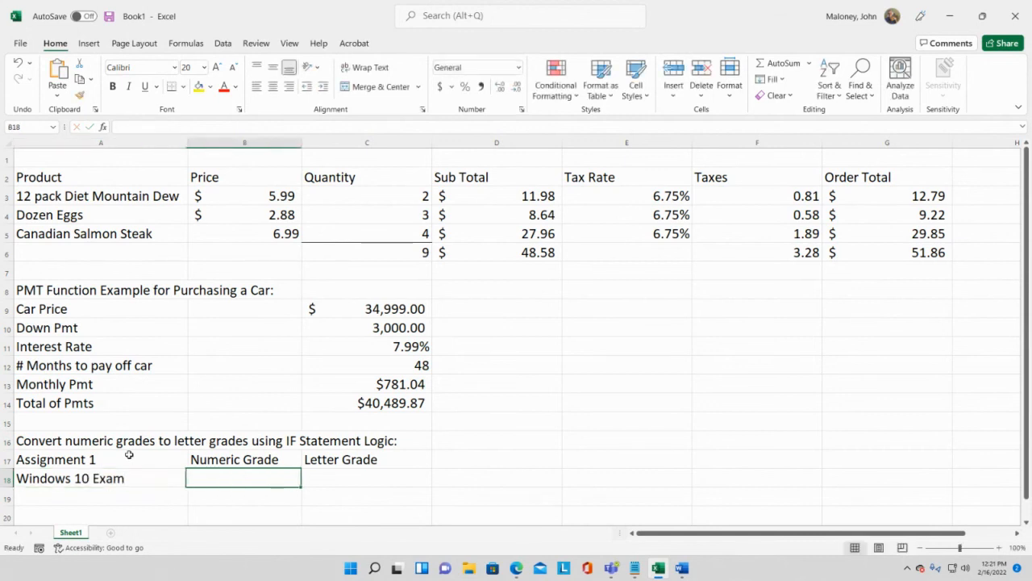
type("92")
key("Return")
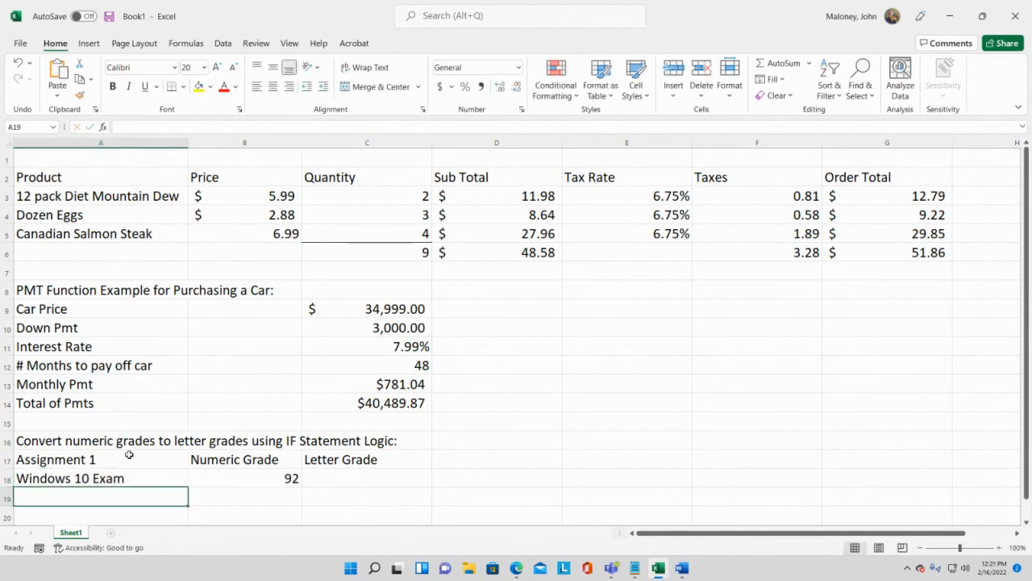
Add "Word Exam" in cell A19 with a numeric grade of 86 in B19
type("Worfd Ex")
key("BackSpace")
key("BackSpace")
key("BackSpace")
key("BackSpace")
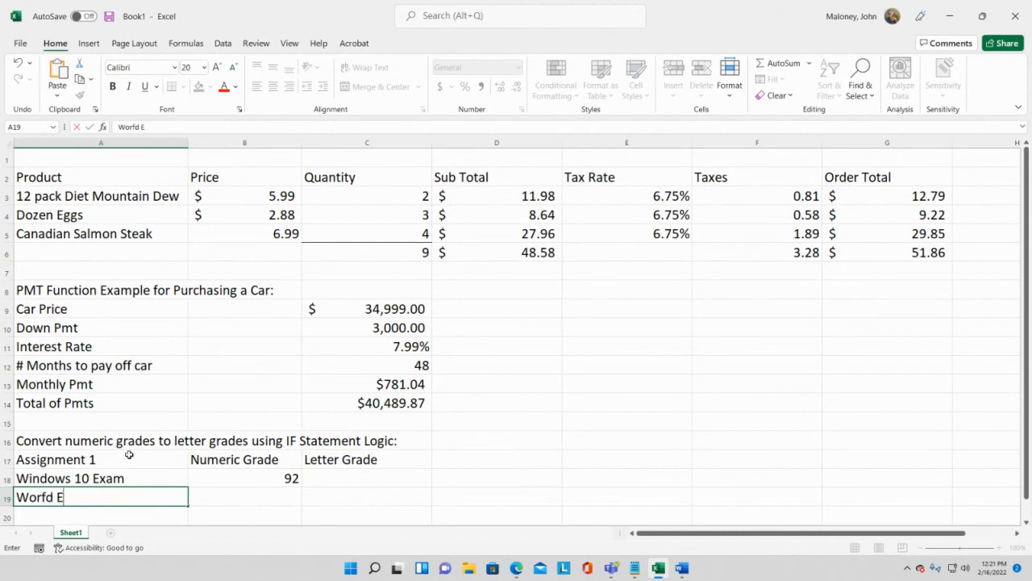
key("BackSpace")
type("d Exam")
key("Tab")
type("86")
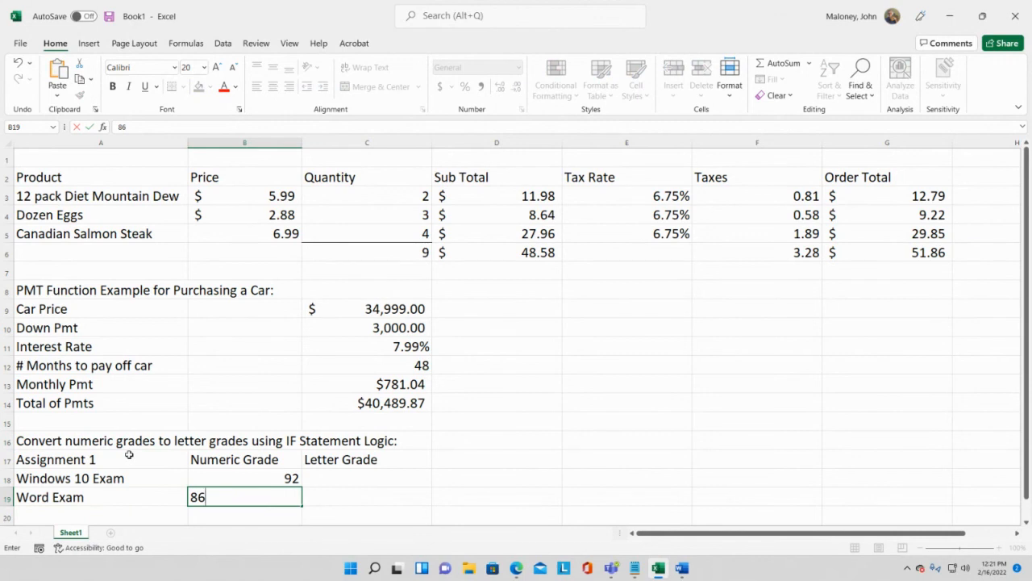
key("Return")
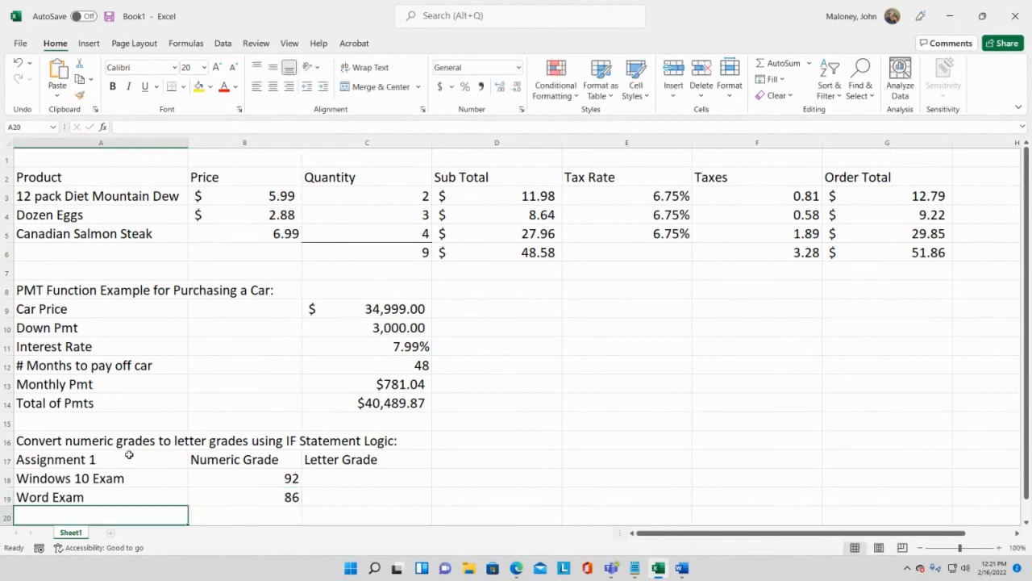
Examine the Windows 10 Exam's numeric grade cell by its column B and row 18, alongside its letter grade cell C18
left_click(291, 477)
scroll(354, 432, "down", 1)
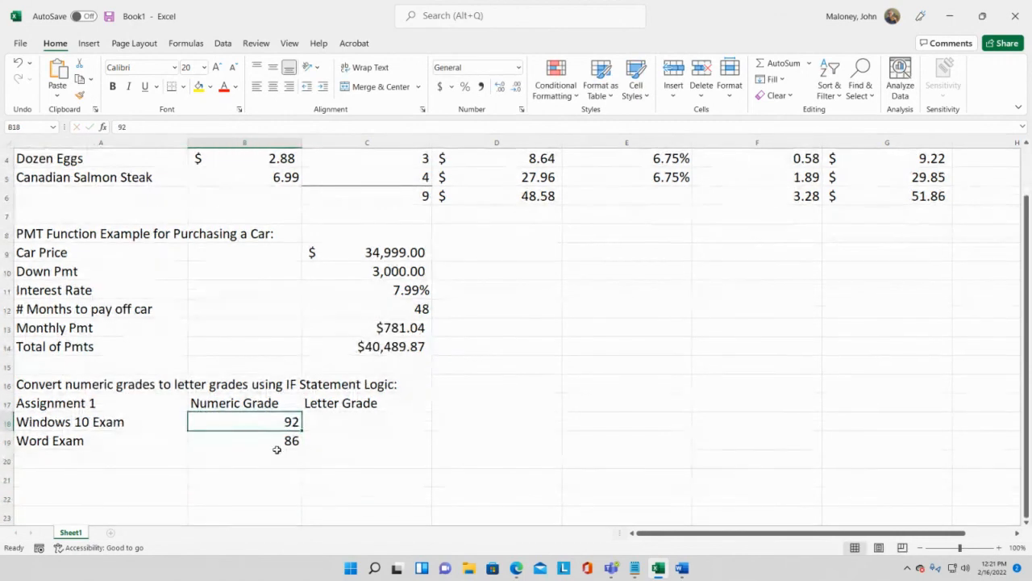
left_click(357, 416)
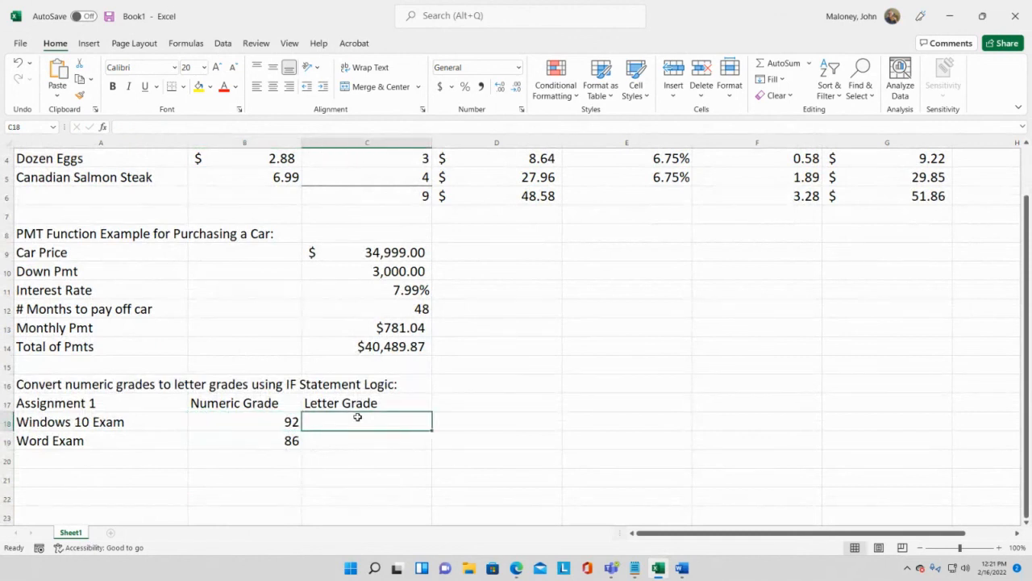
left_click(285, 421)
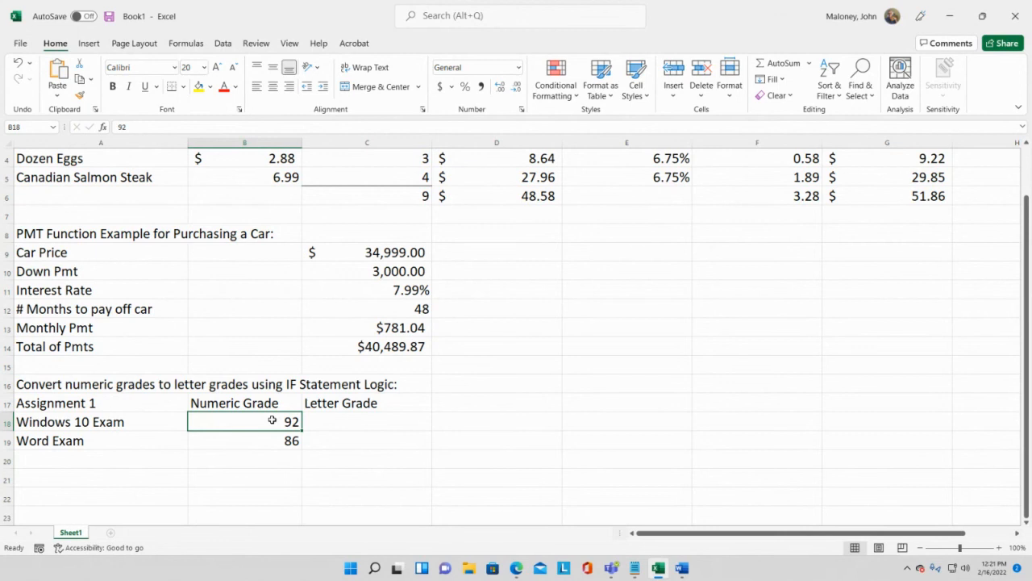
left_click(347, 422)
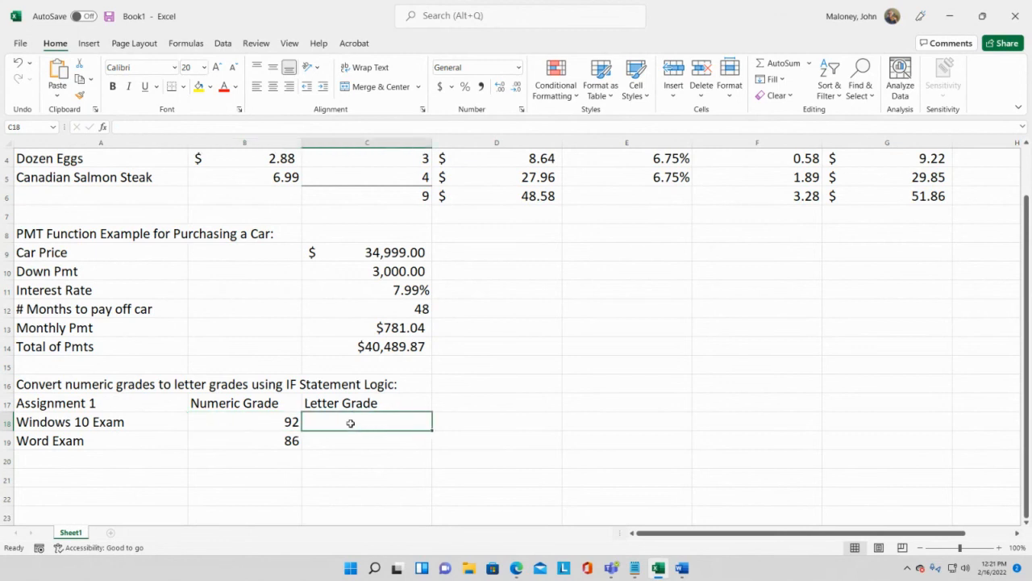
left_click(285, 422)
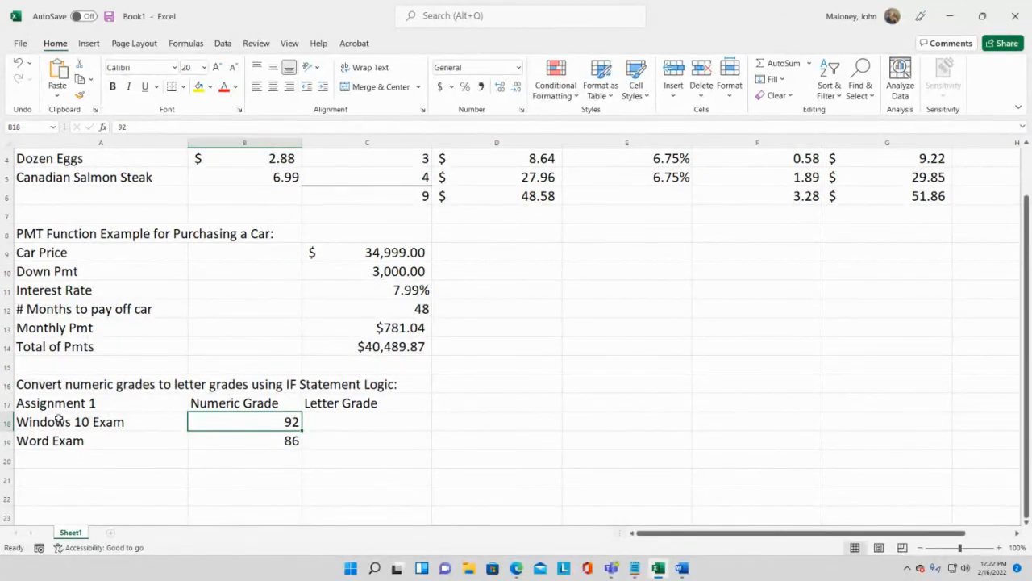
left_click(252, 144)
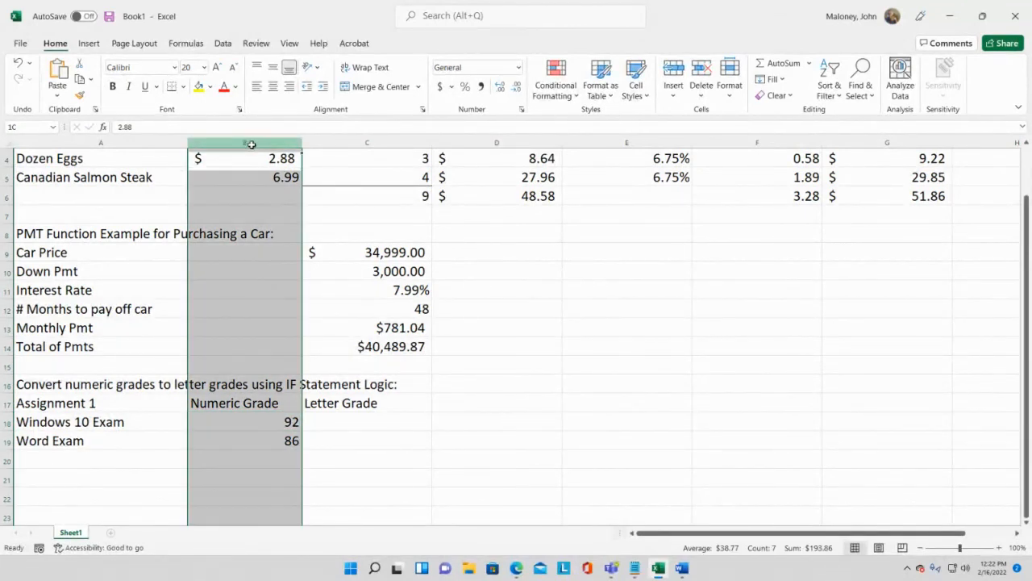
left_click(8, 421)
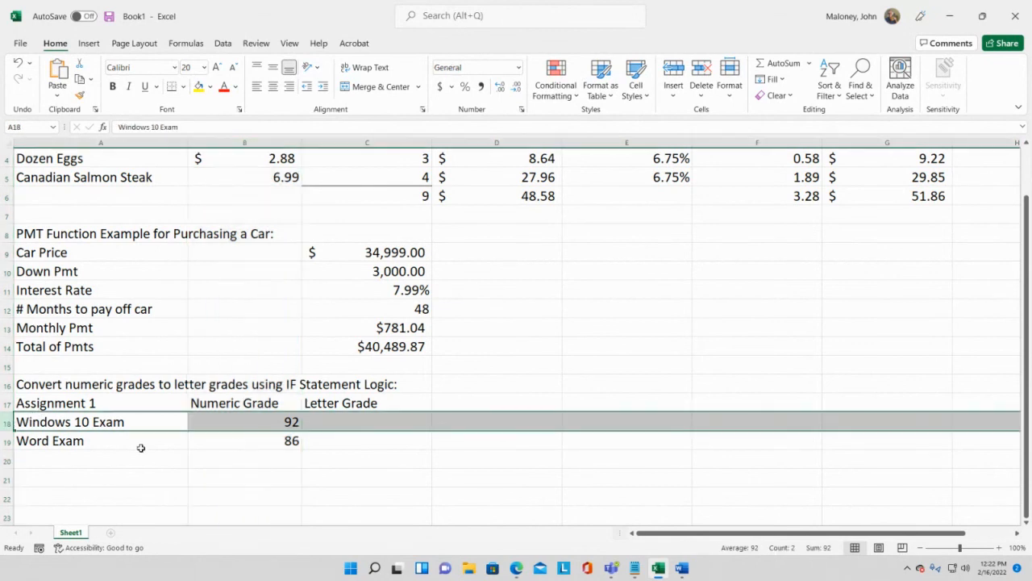
left_click(243, 425)
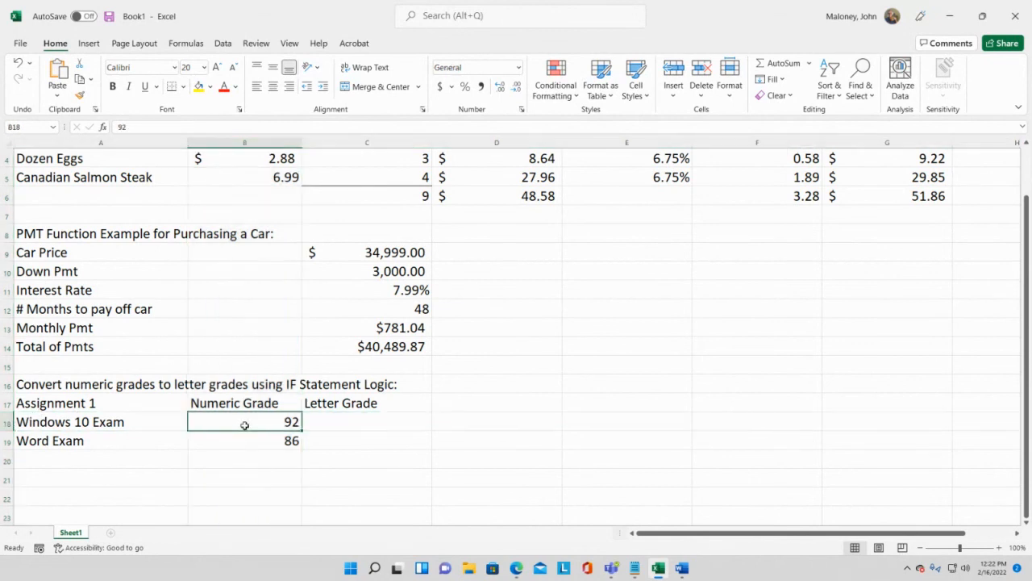
Start an IF formula in C18 that returns "A" when the numeric grade in B18 is >=89.5
left_click(324, 426)
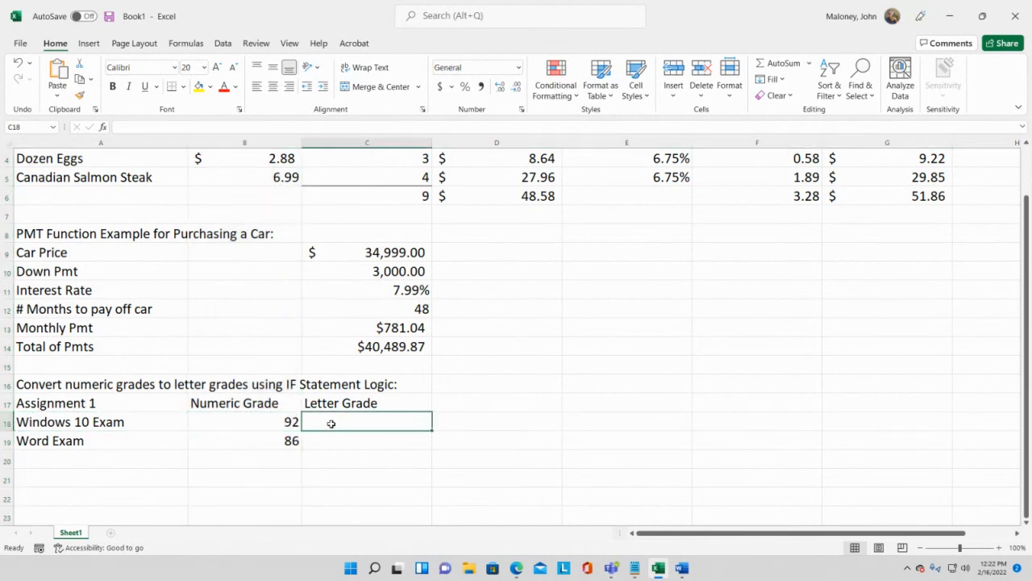
type("=if(")
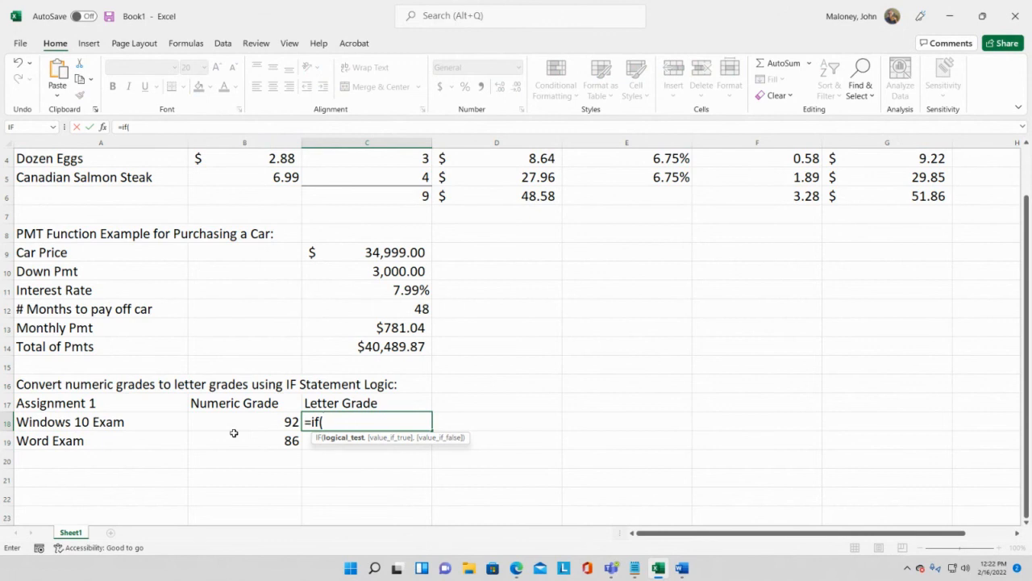
left_click(272, 422)
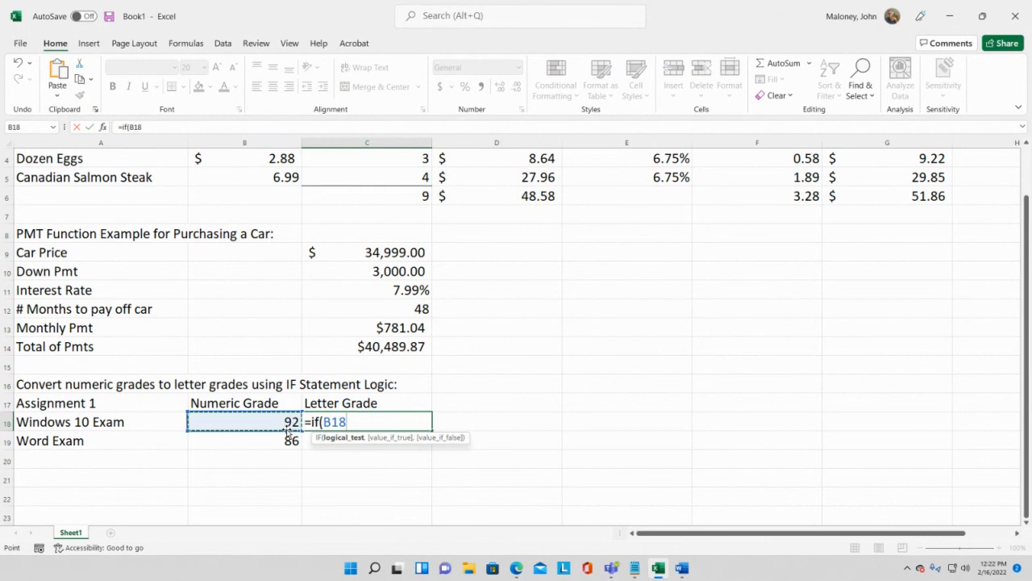
type(">=89.5")
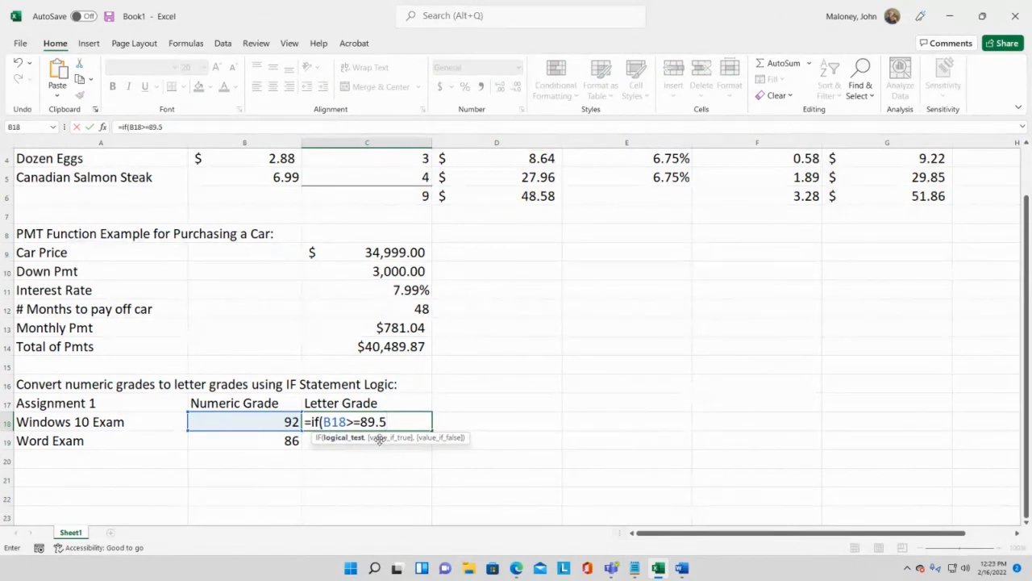
type(",")
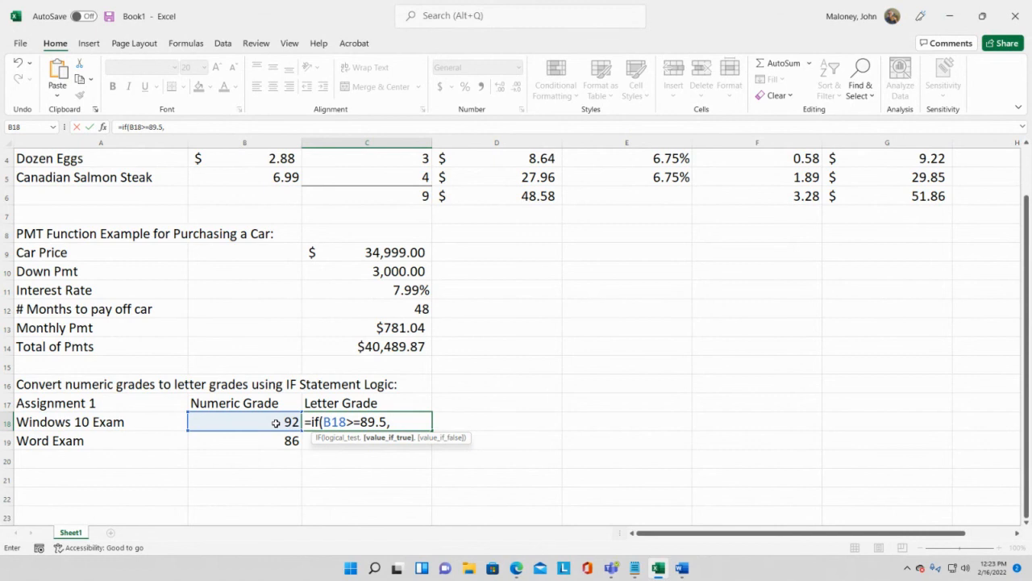
type("\"A\",")
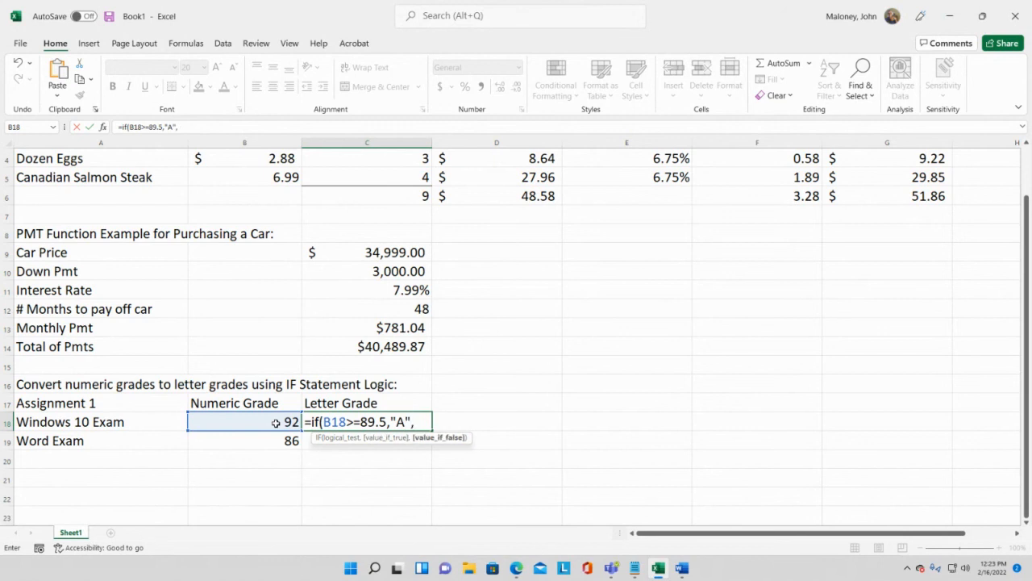
Nest a second IF as the formula's false value, returning "B" when B18 is >=79.5
type("if(")
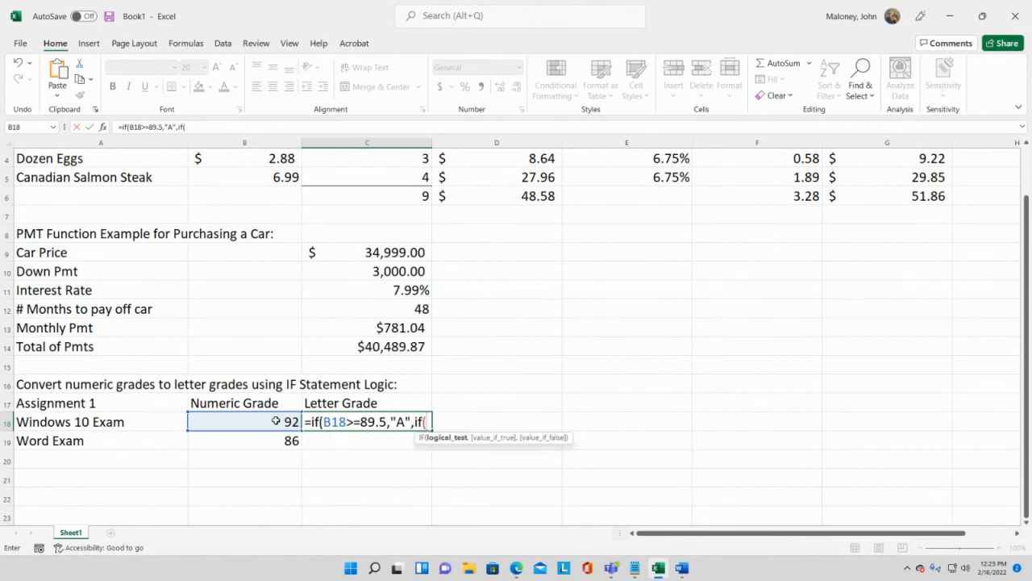
left_click(276, 423)
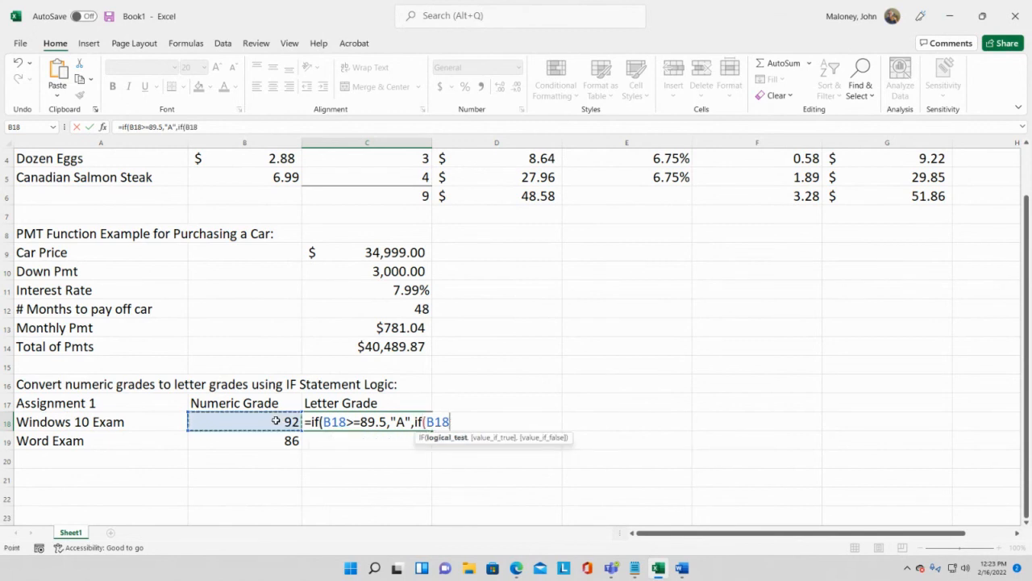
type(">=79.5")
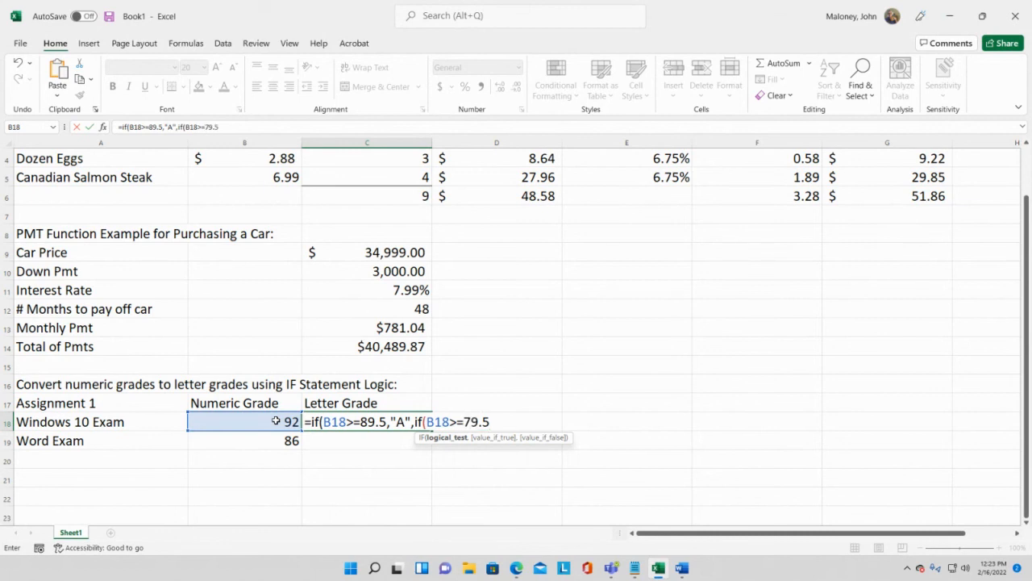
type(",")
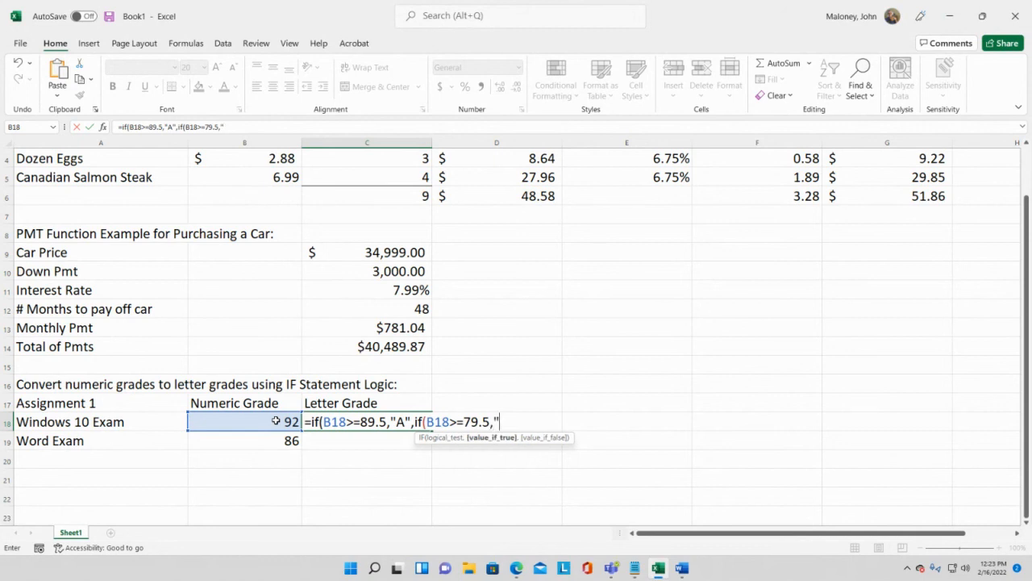
key("BackSpace")
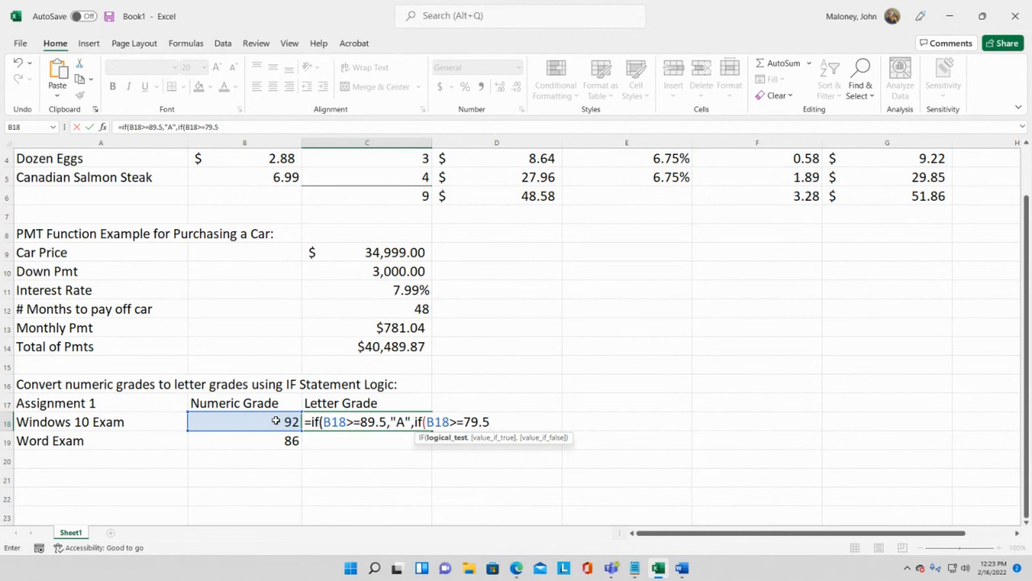
type(",")
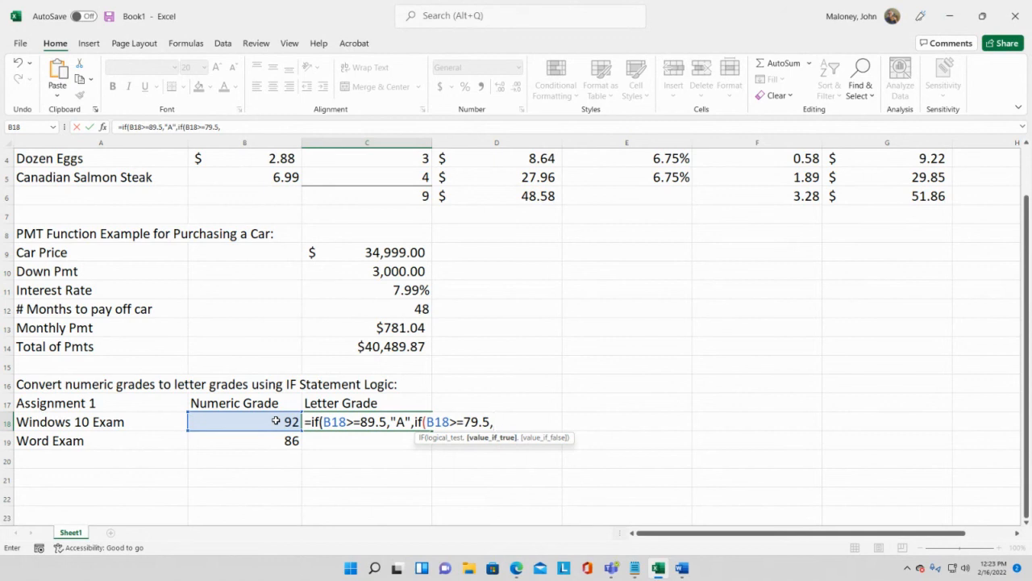
type("\"B")
Nest a third IF in the C18 formula that returns "C" when B18 is >=69.5
type(",if")
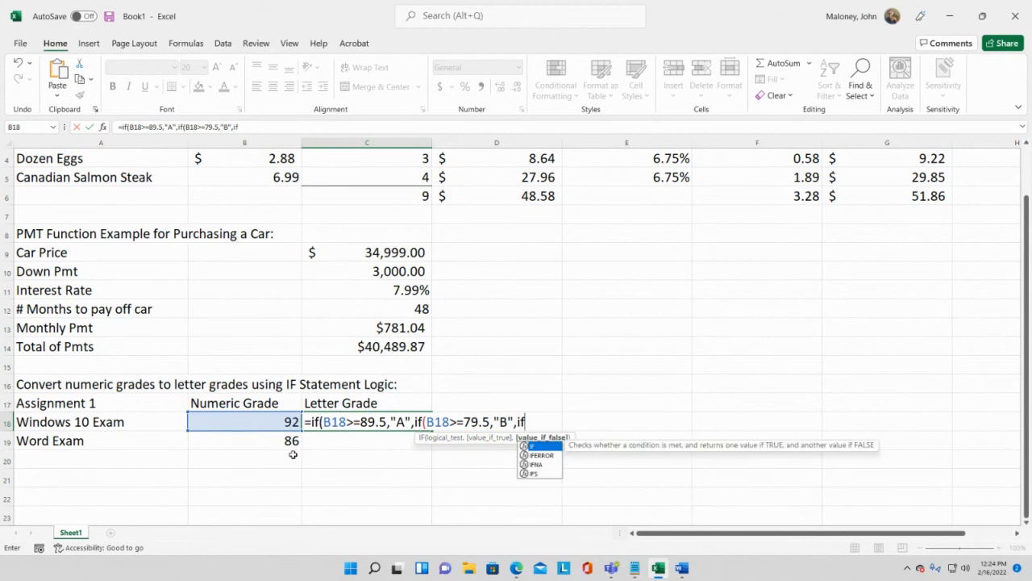
type("(")
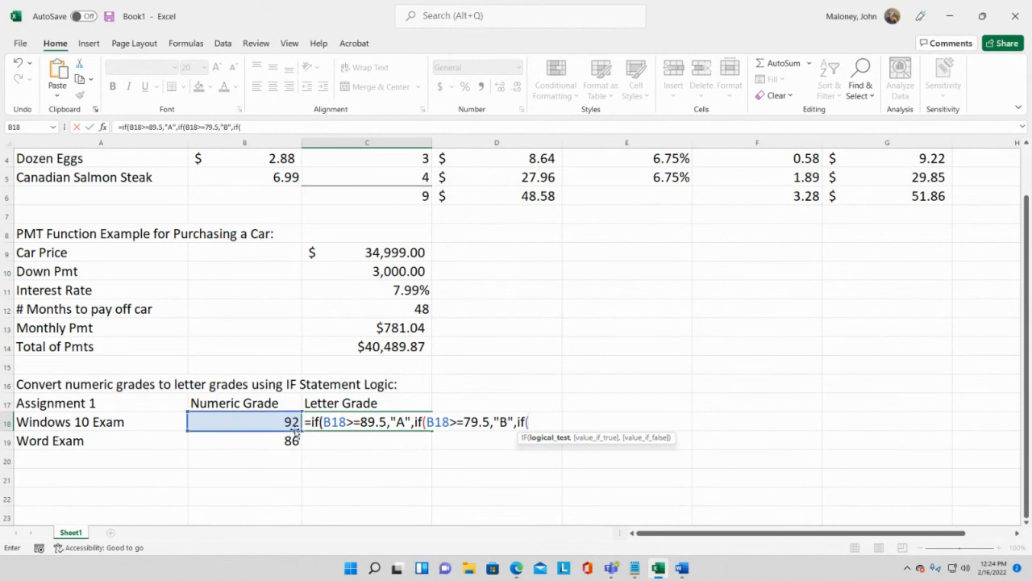
left_click(274, 419)
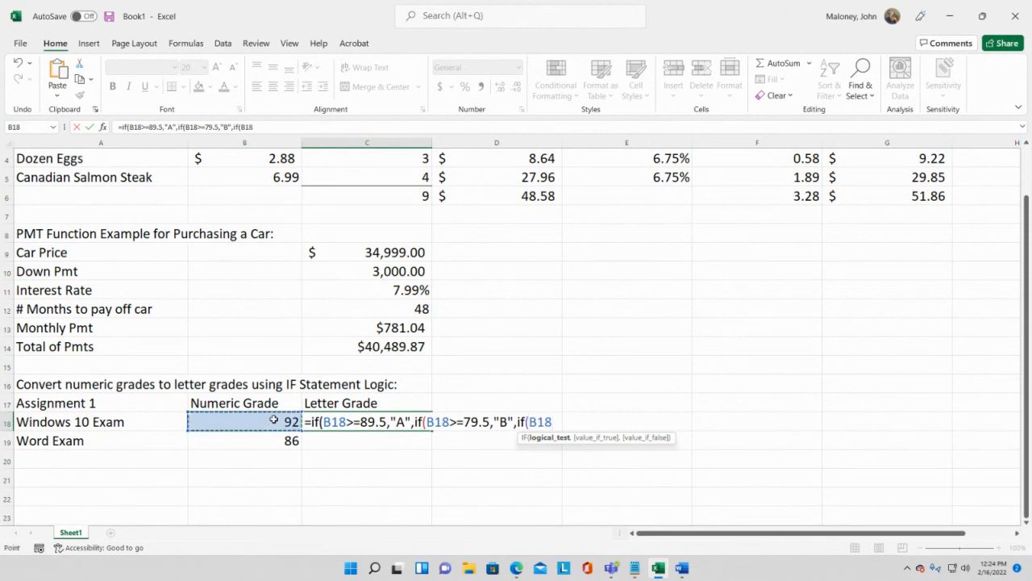
type(">=69.")
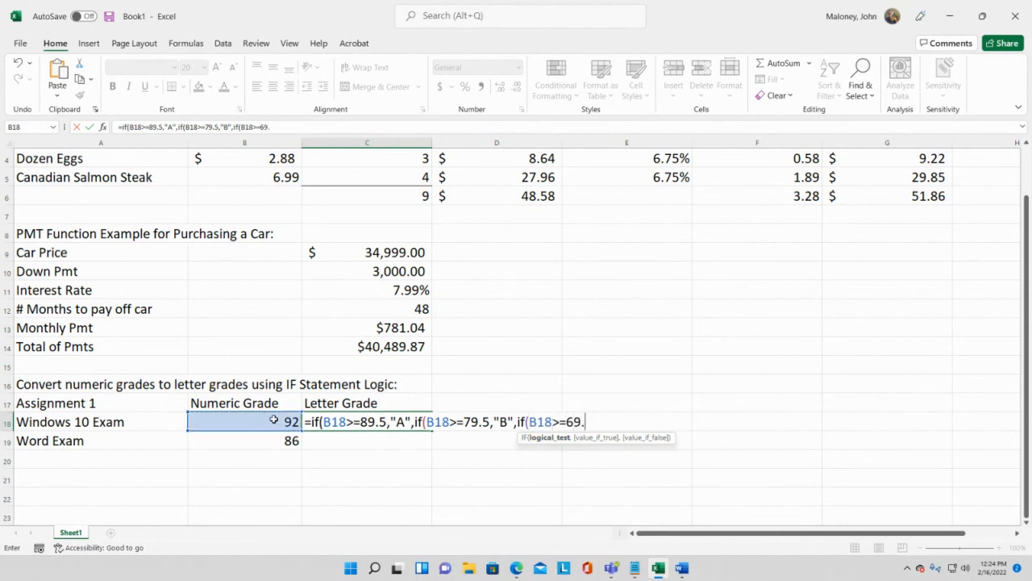
type("5,\"")
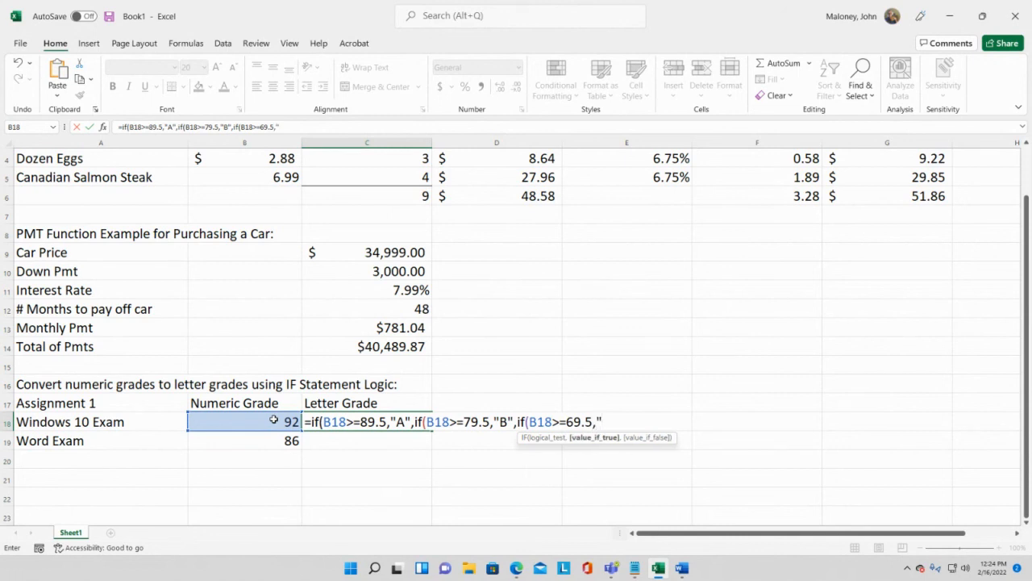
type("C\",")
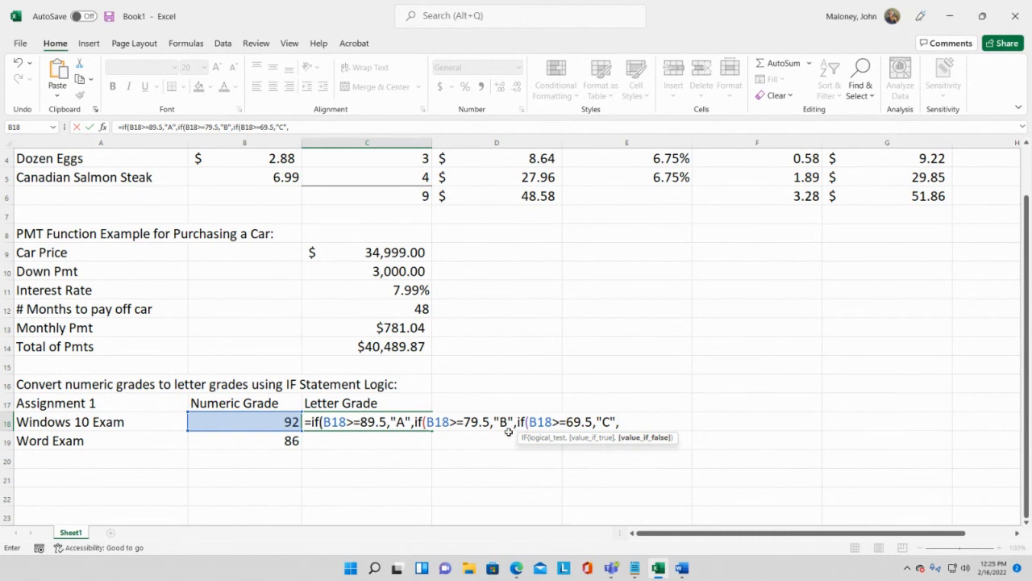
Nest a fourth IF in the C18 formula that returns "D" when B18 is >=59.5
type("if(")
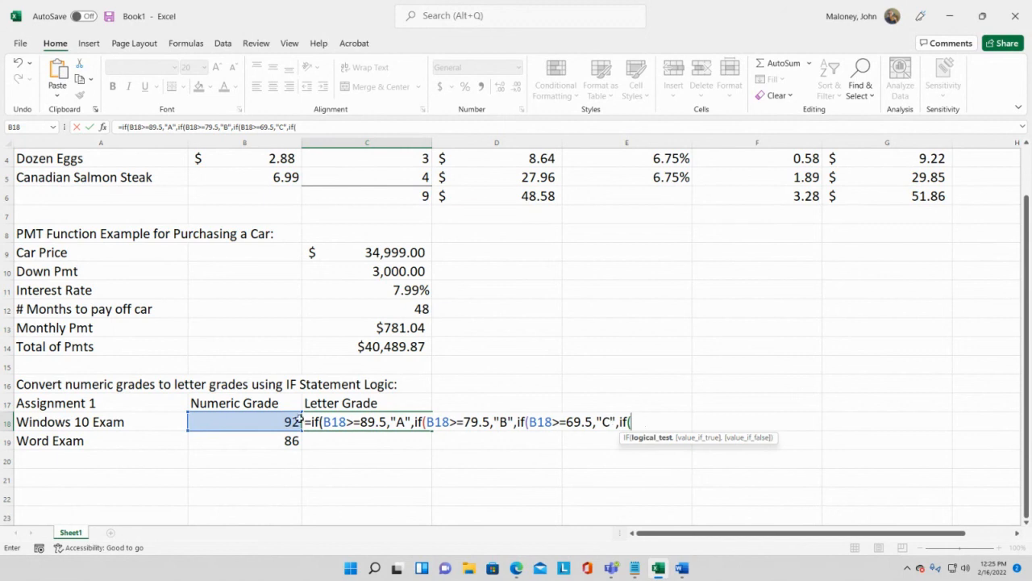
left_click(284, 420)
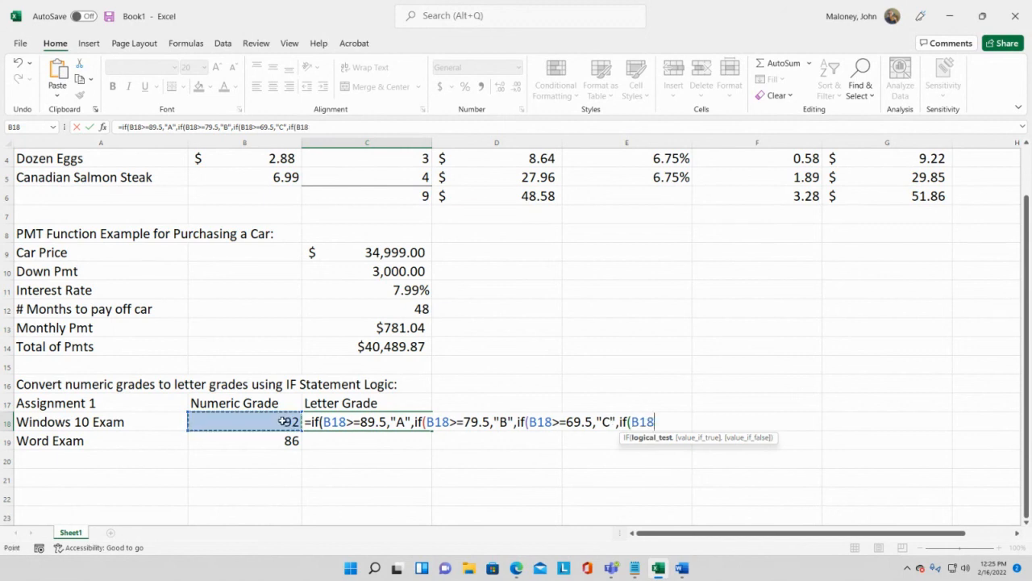
type(">=59.5,")
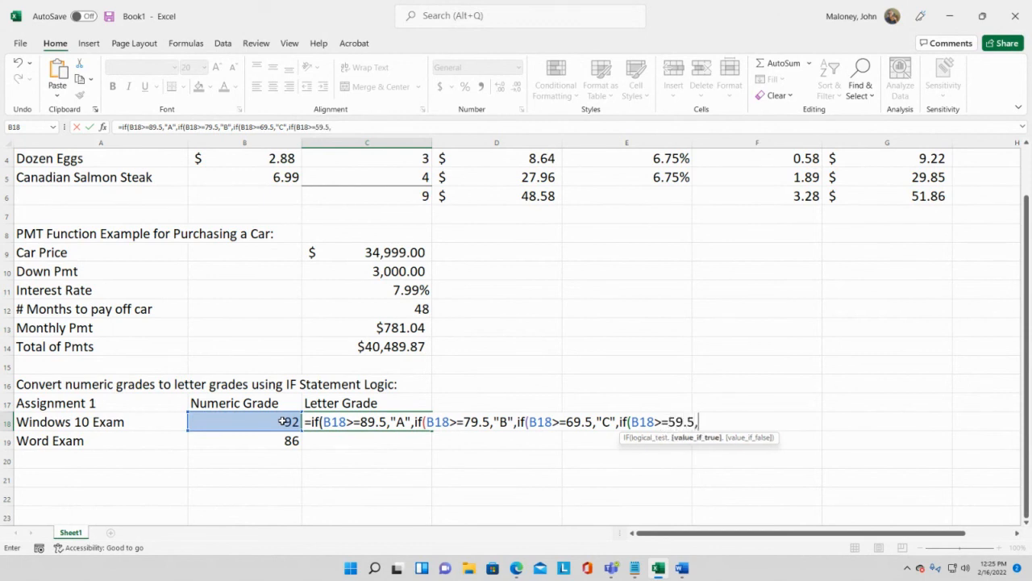
type("\"D\",if")
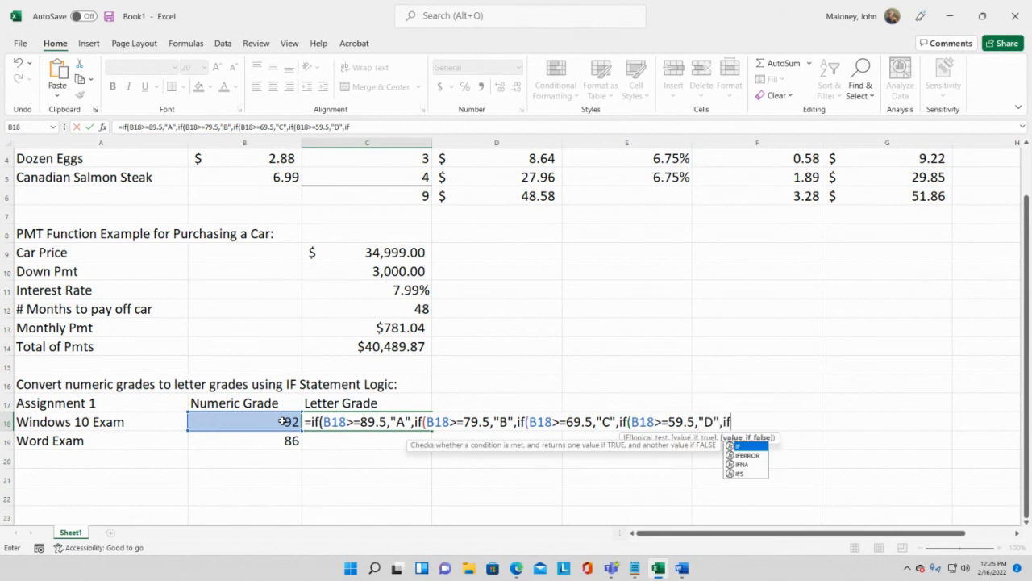
Complete the C18 formula with a last nested IF returning "F" when B18 is >=0, closing all five parentheses
type("(")
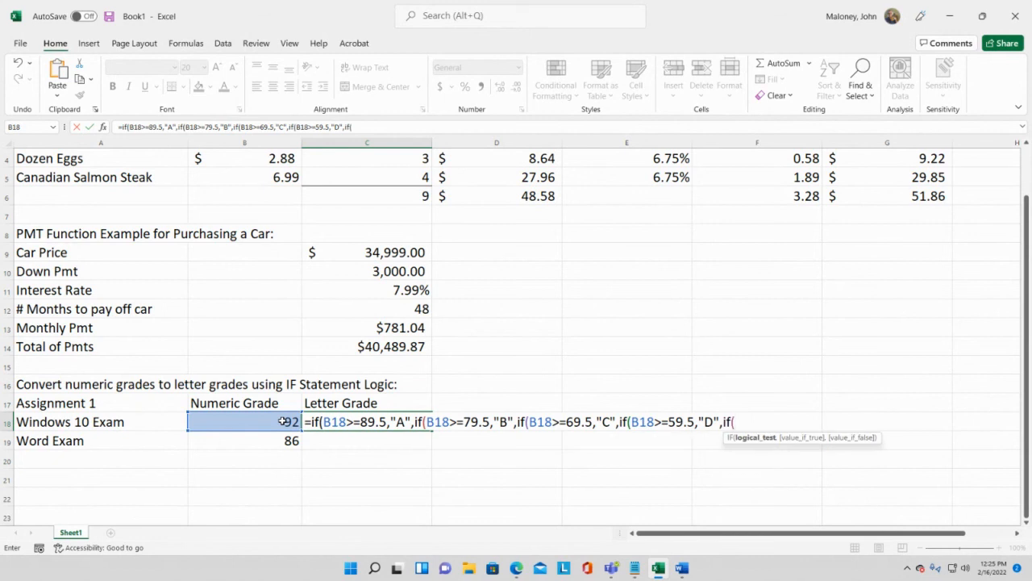
left_click(284, 421)
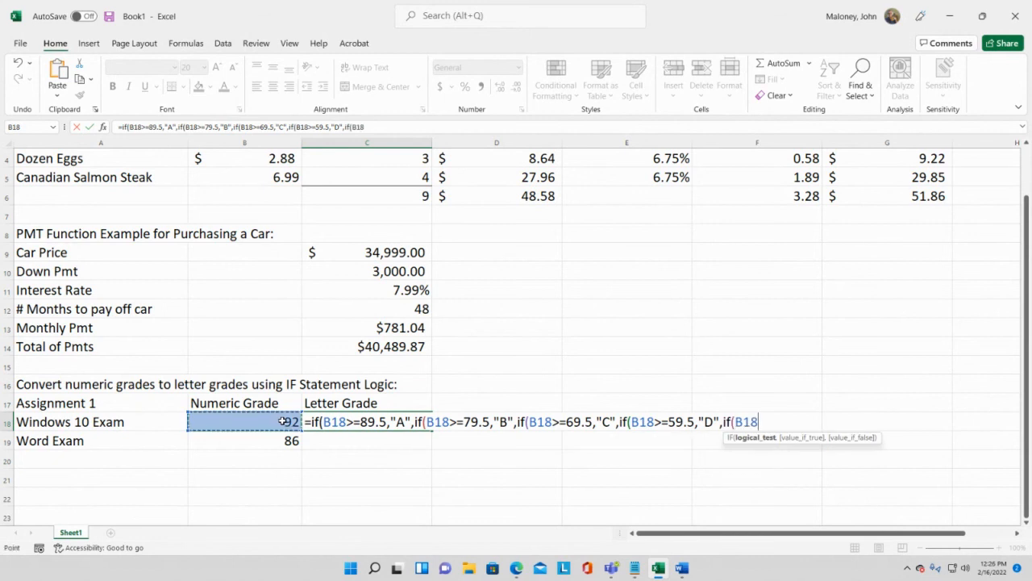
type(">=0,")
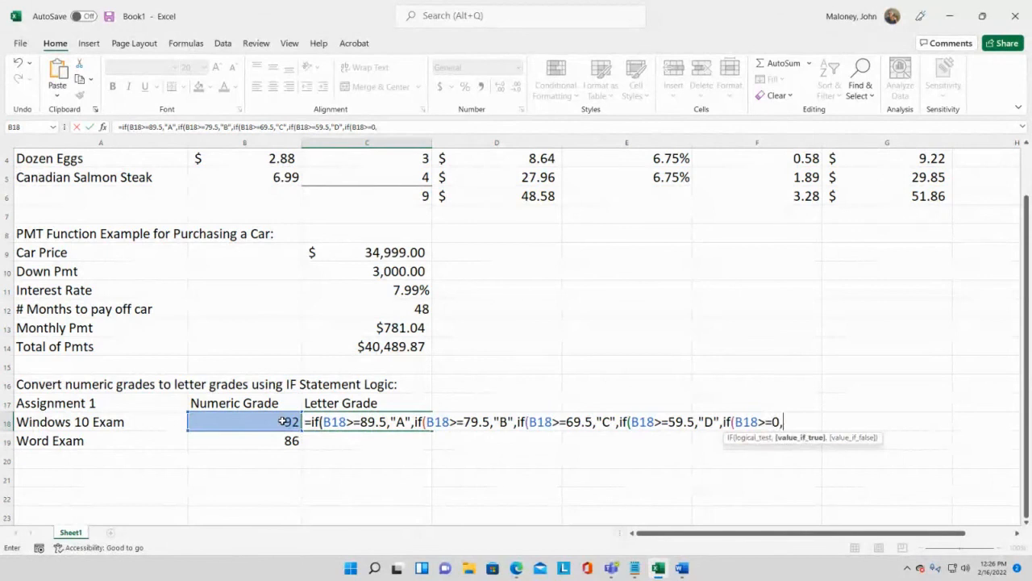
type("\"F\"")
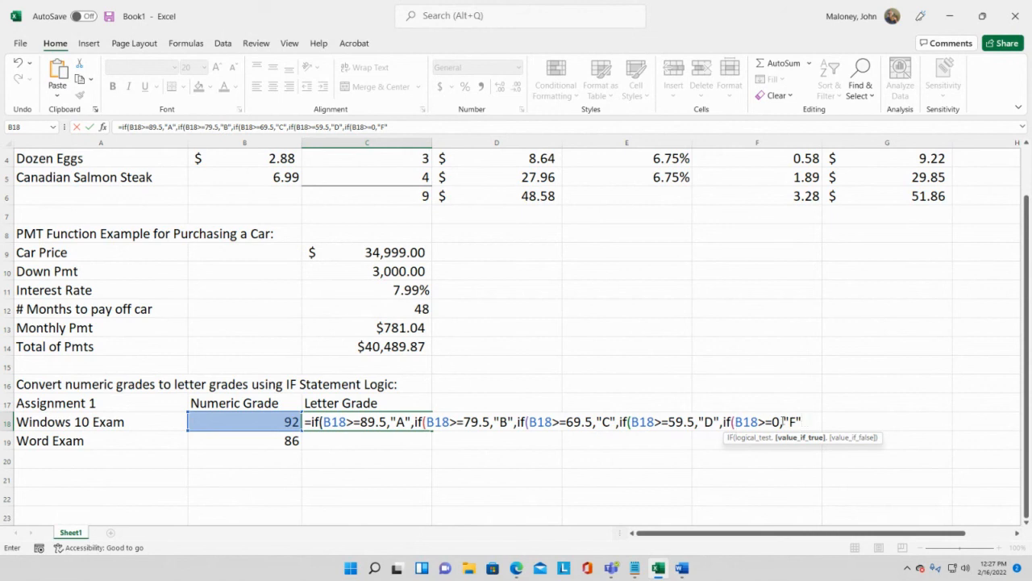
type(")))")
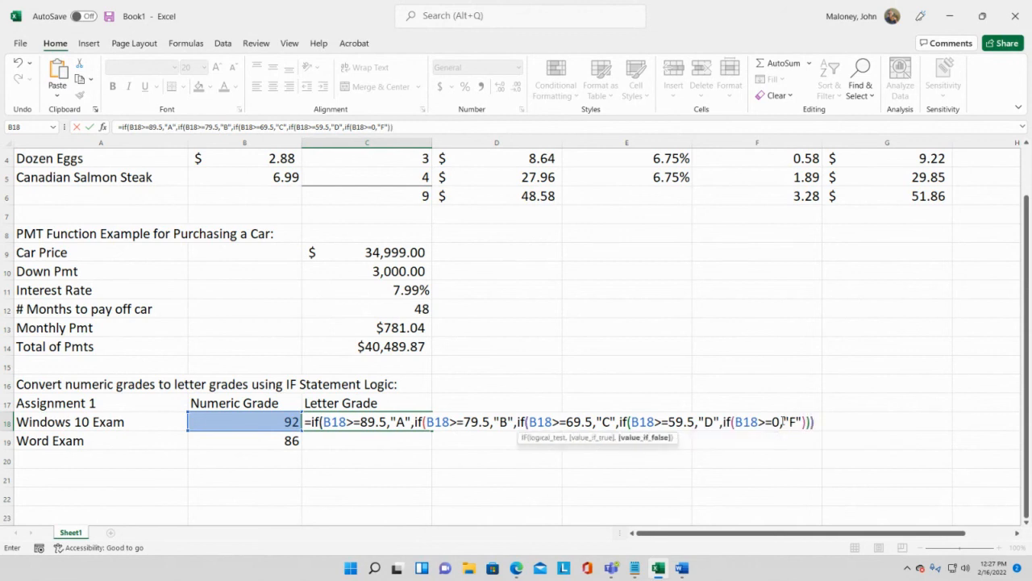
type("))")
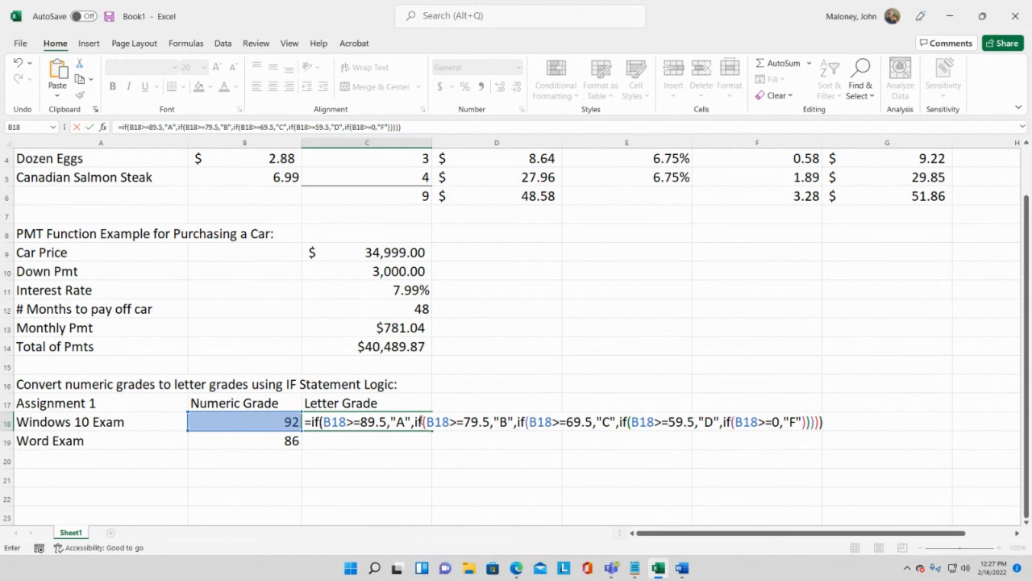
key("Return")
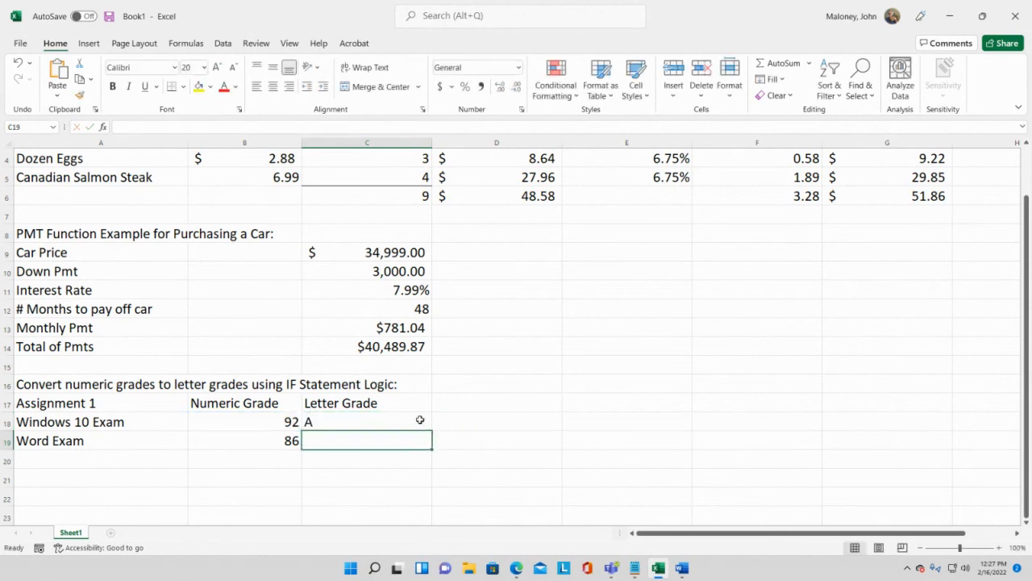
Test the letter grade formula by setting the Windows 10 Exam's numeric grade in B18 to 88
left_click(334, 411)
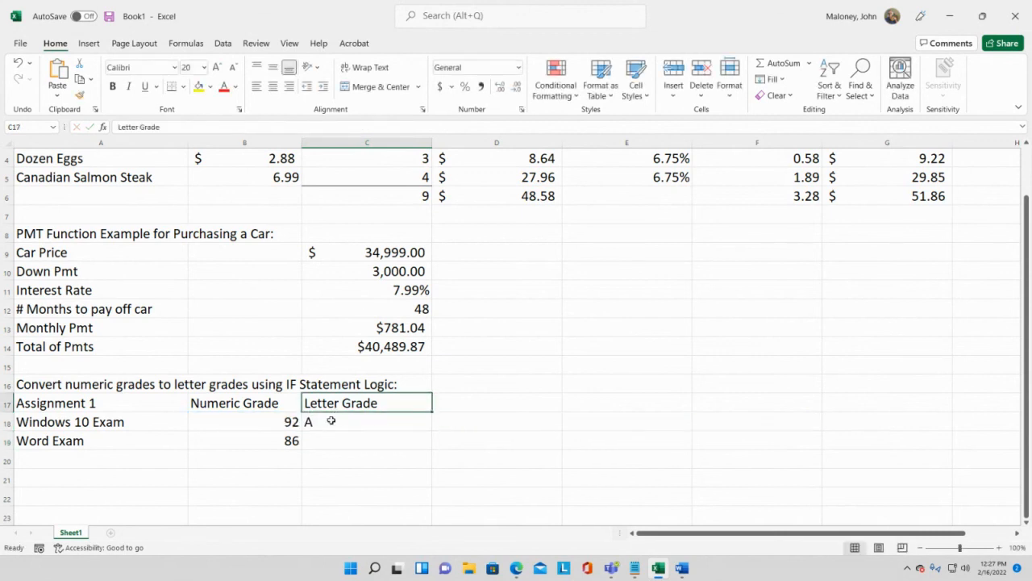
left_click(331, 420)
left_click(287, 422)
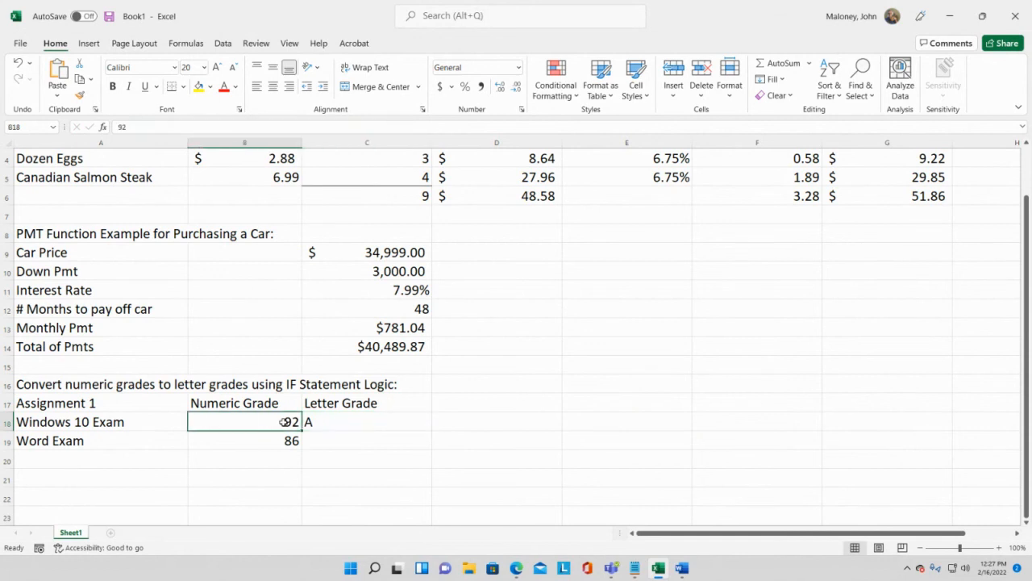
type("88")
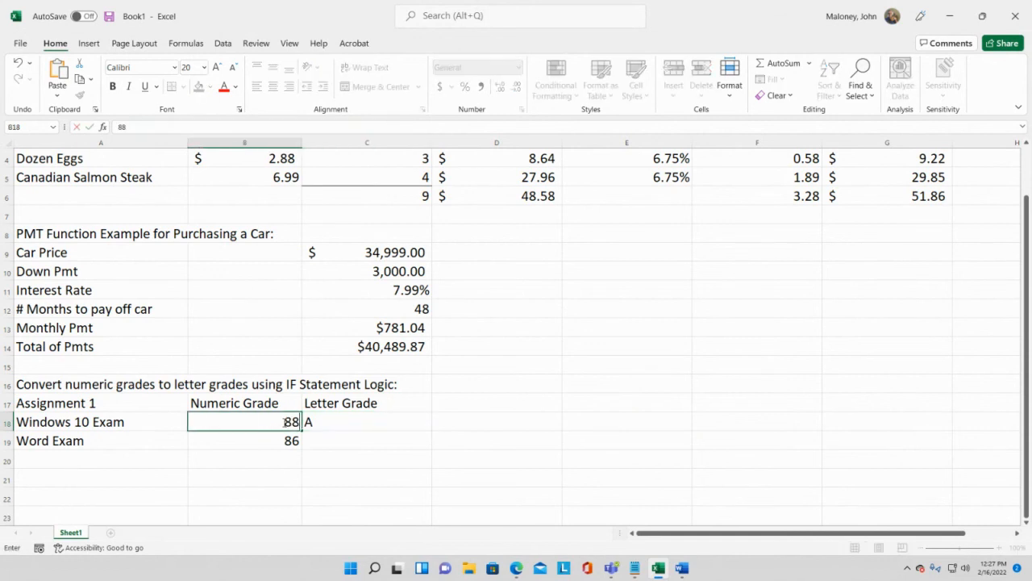
key("Return")
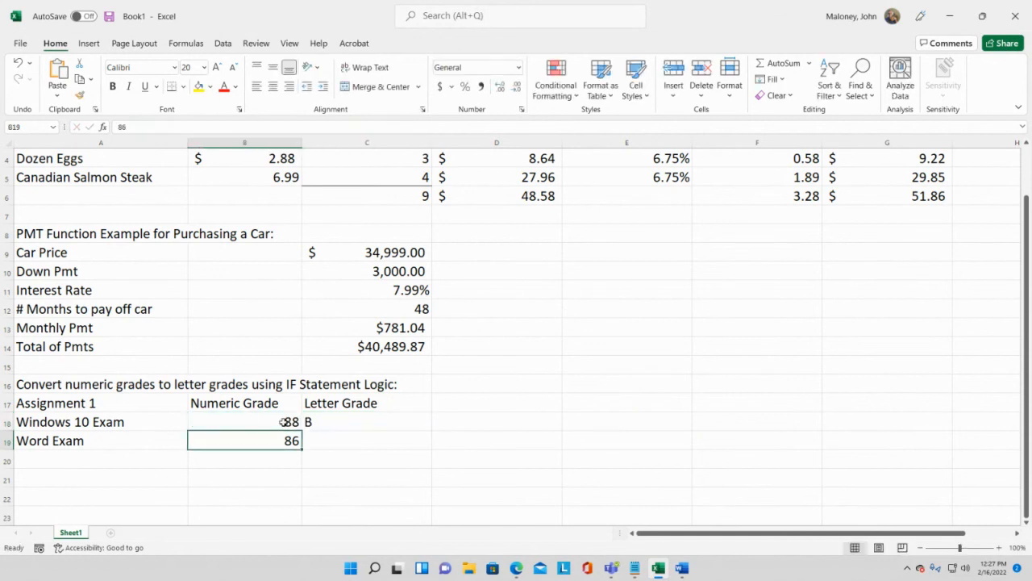
Set the Windows 10 Exam's numeric grade in B18 to 77 to test the next letter grade
left_click(284, 422)
type("77")
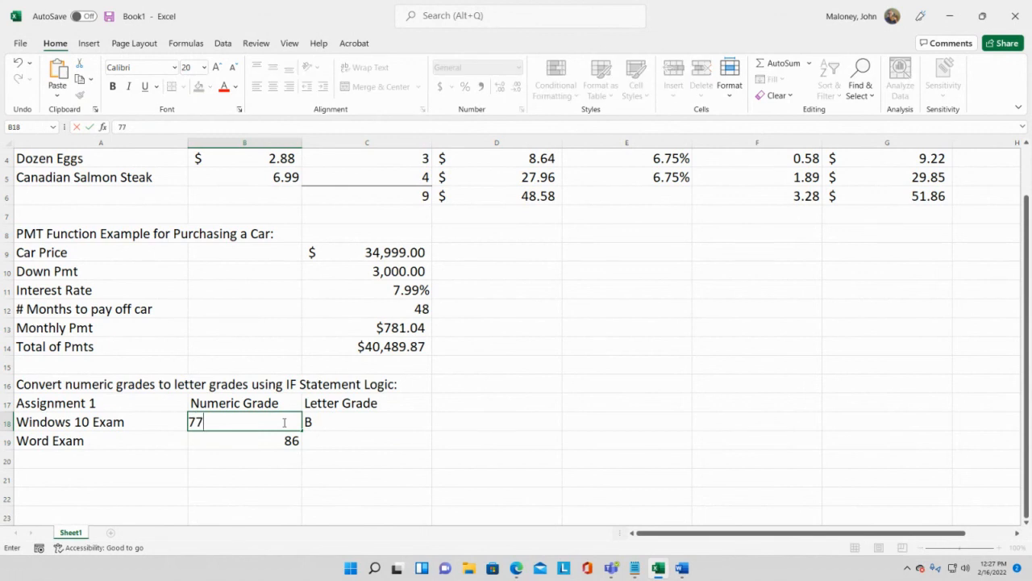
key("Return")
left_click(284, 422)
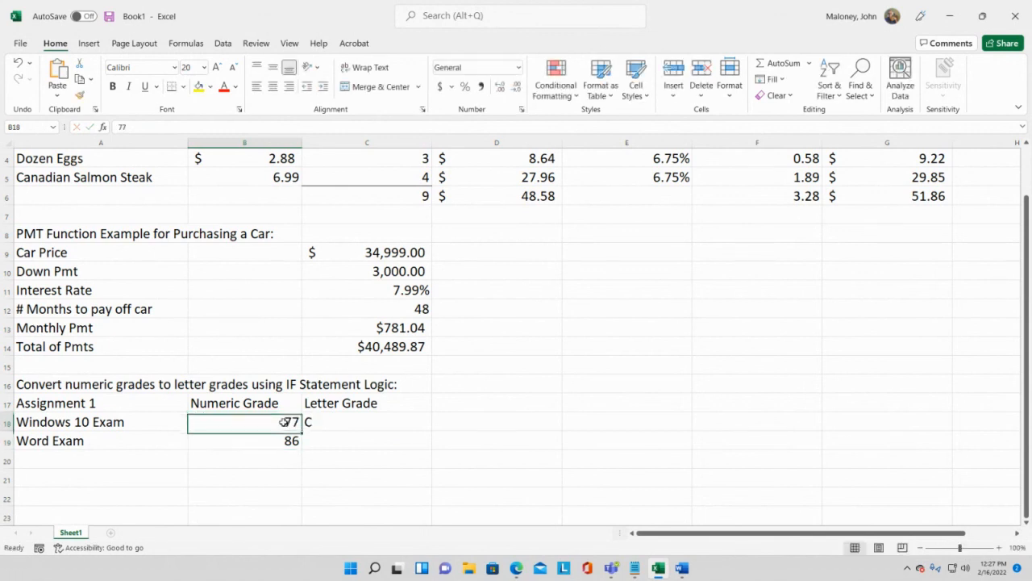
Test the letter grade formula by setting the Windows 10 Exam's numeric grade in B18 to 66 and then 54
type("66")
key("Return")
left_click(283, 422)
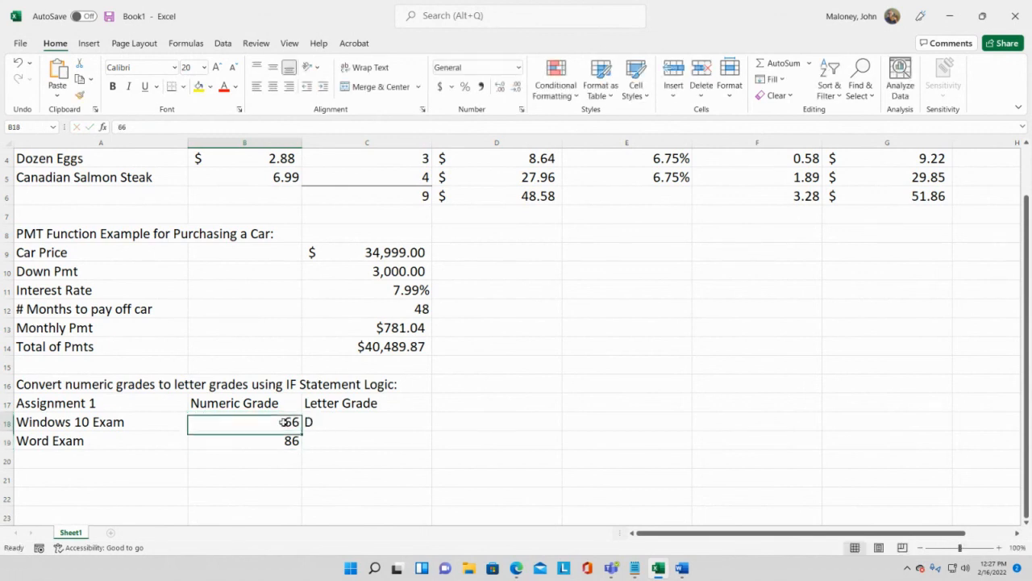
type("54")
key("Return")
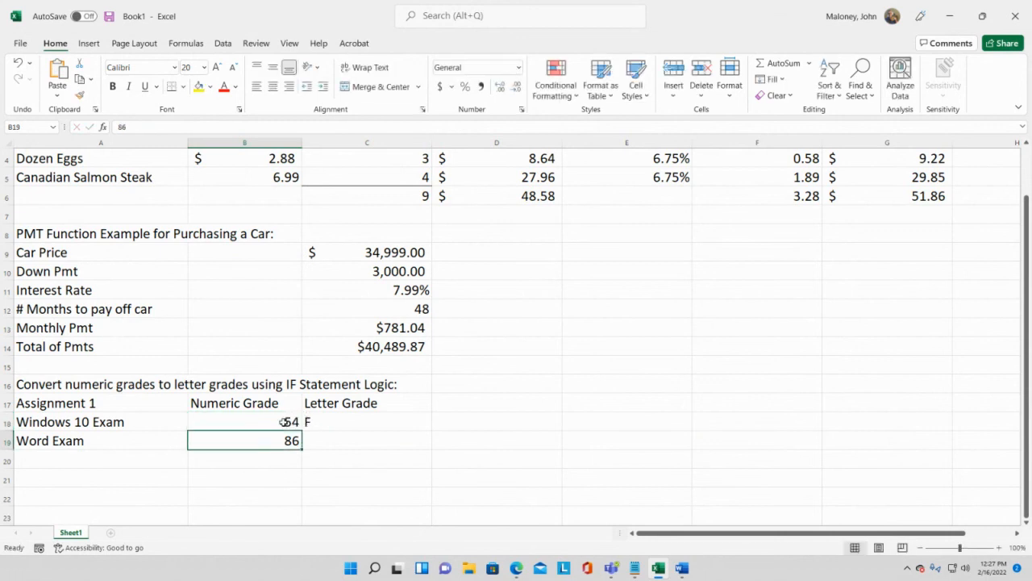
left_click(284, 422)
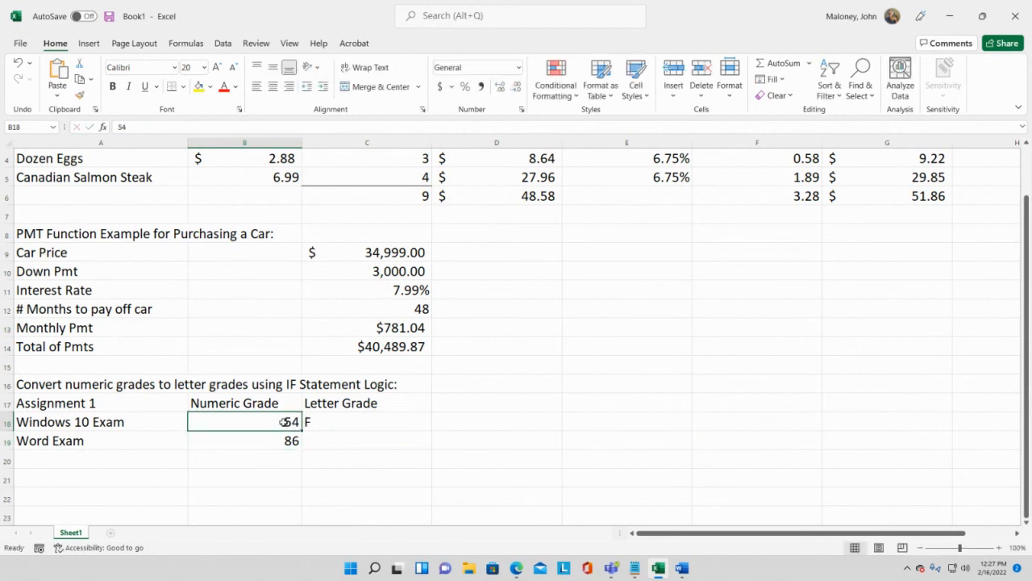
Copy the letter grade formula from C18 down to C19 for the Word Exam and check both rows' cells
left_click(376, 411)
left_click(375, 421)
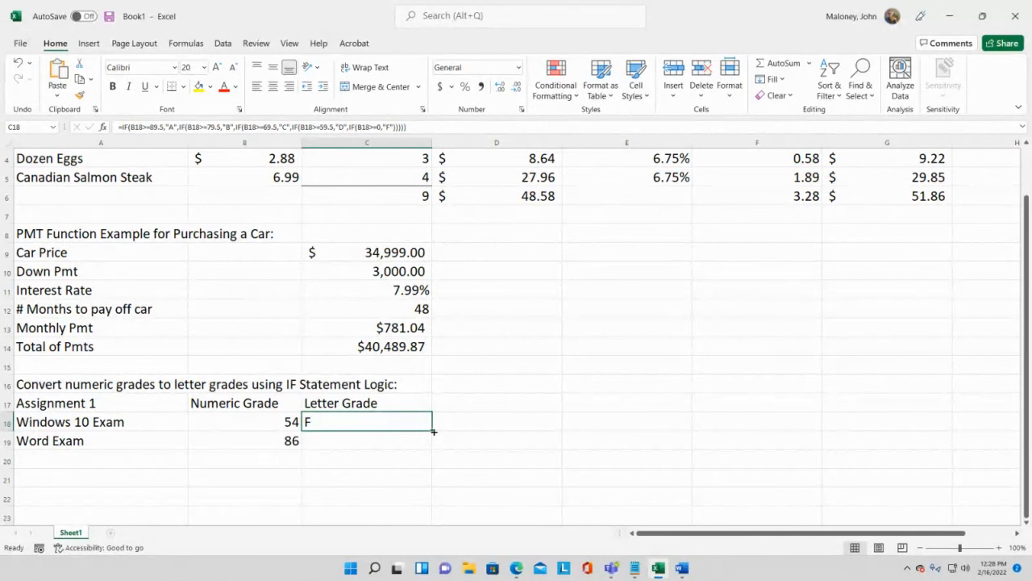
left_click_drag(433, 431, 433, 448)
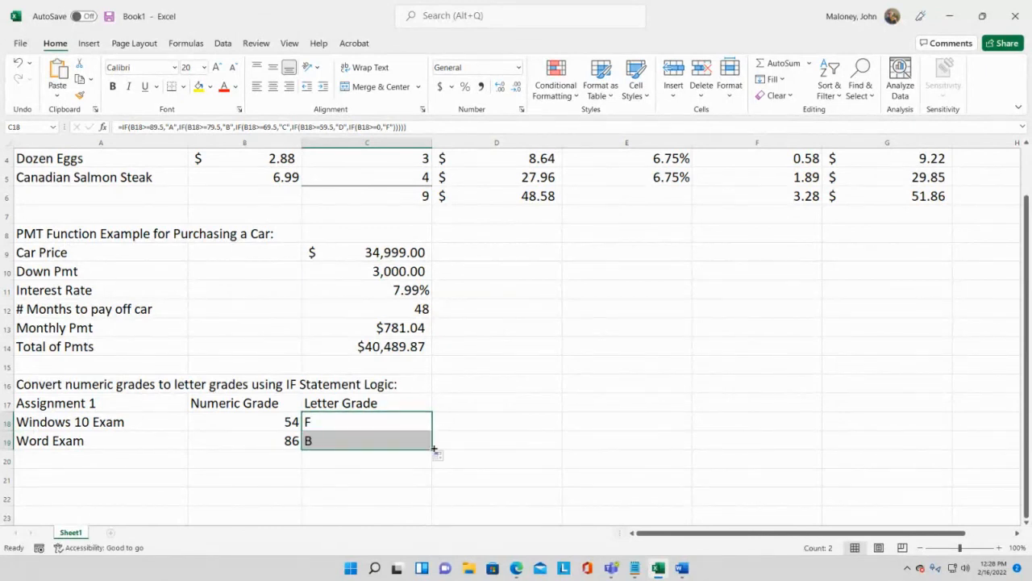
left_click(272, 440)
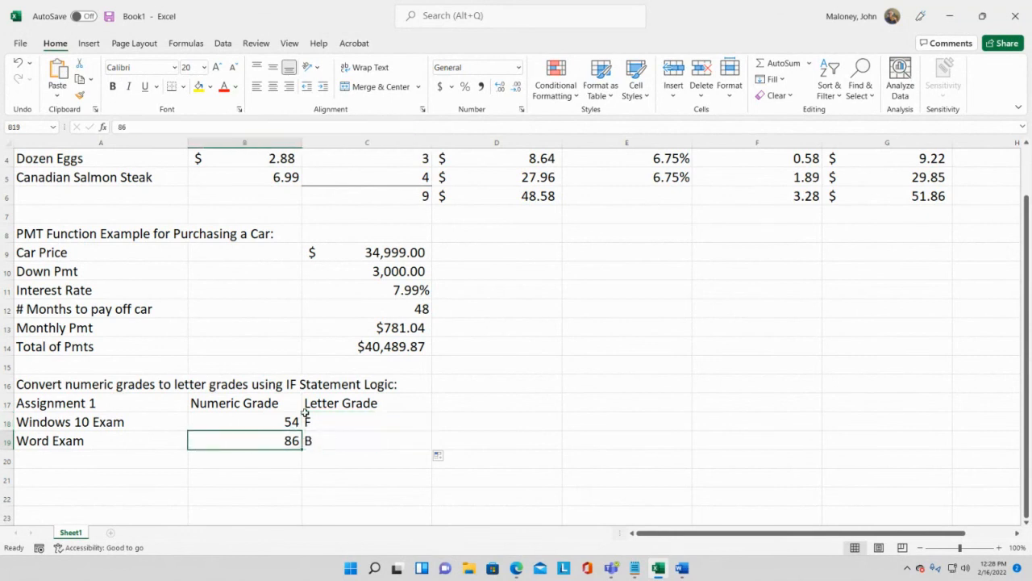
left_click(291, 421)
left_click(293, 440)
left_click(324, 421)
left_click(327, 435)
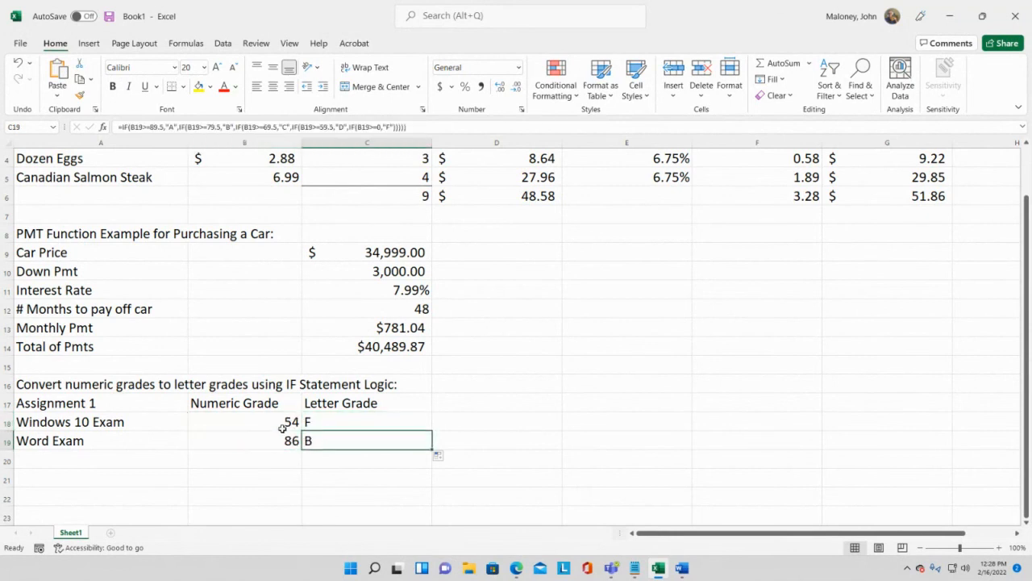
Center the numeric and letter grades of both exams in B18:C19
left_click_drag(242, 414, 340, 445)
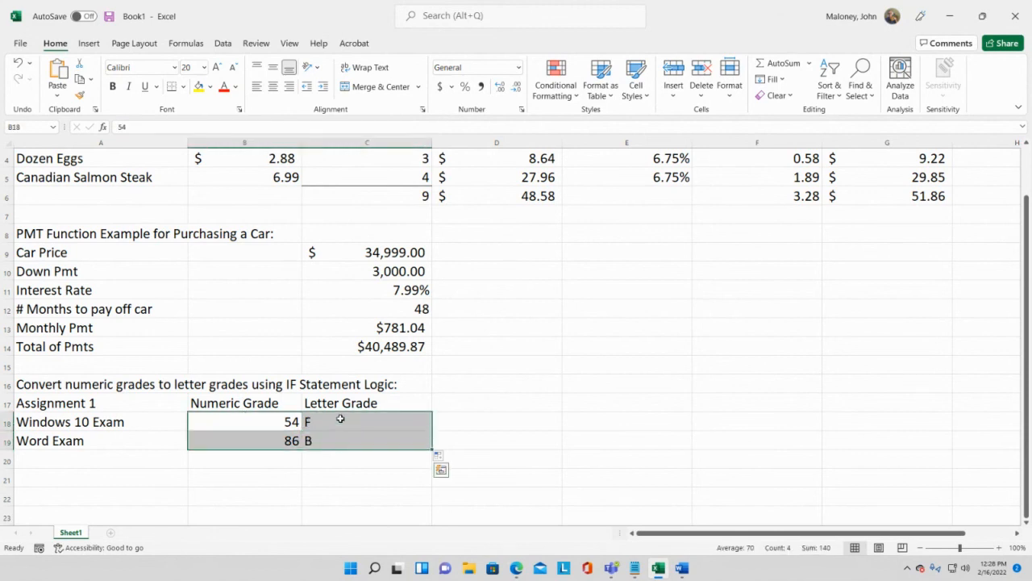
left_click(272, 86)
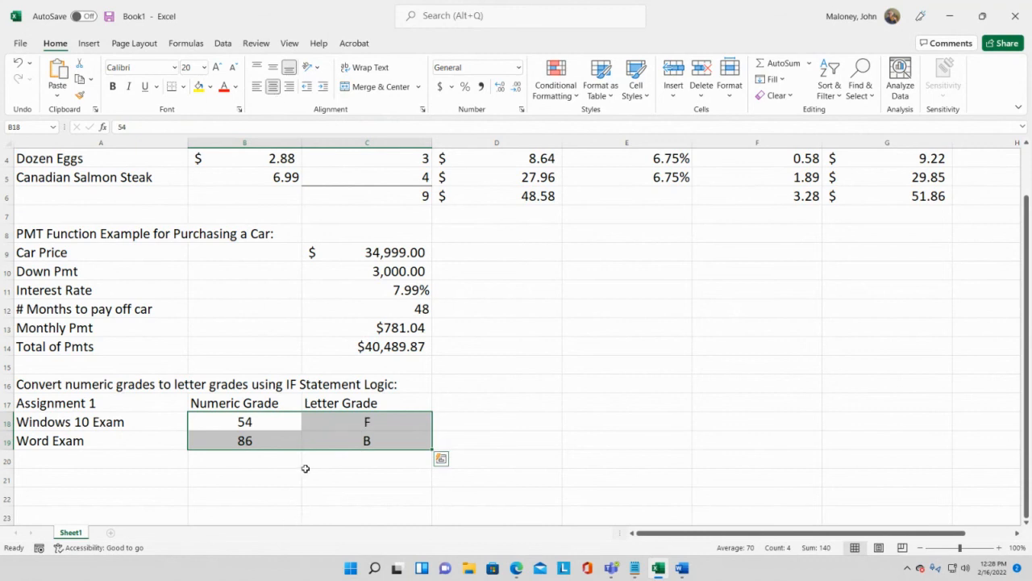
left_click(466, 427)
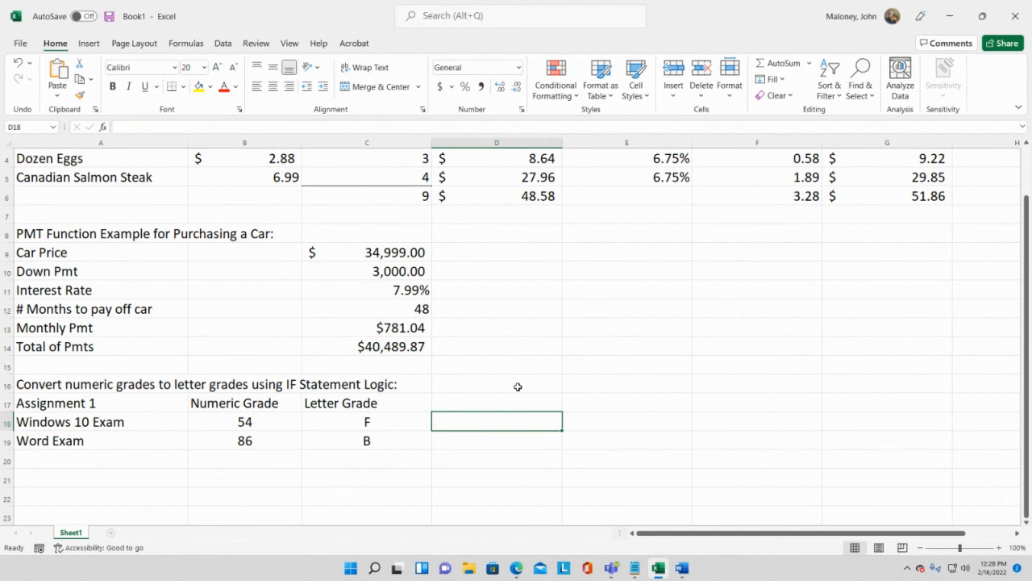
Enter the heading "Monthly Sales:" in A21, below the letter grade example
scroll(544, 364, "up", 3)
scroll(541, 363, "down", 2)
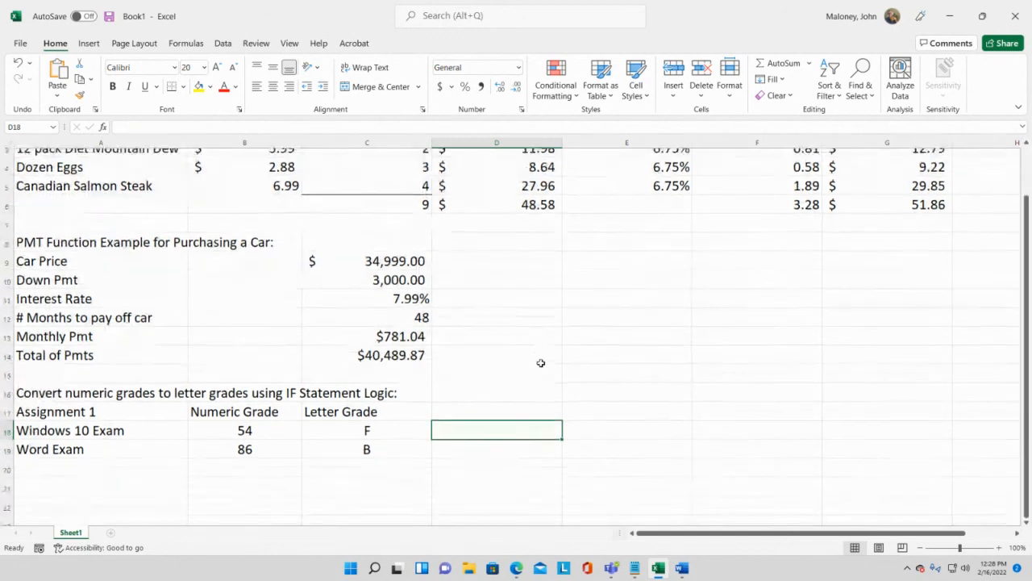
scroll(540, 363, "down", 3)
left_click(76, 381)
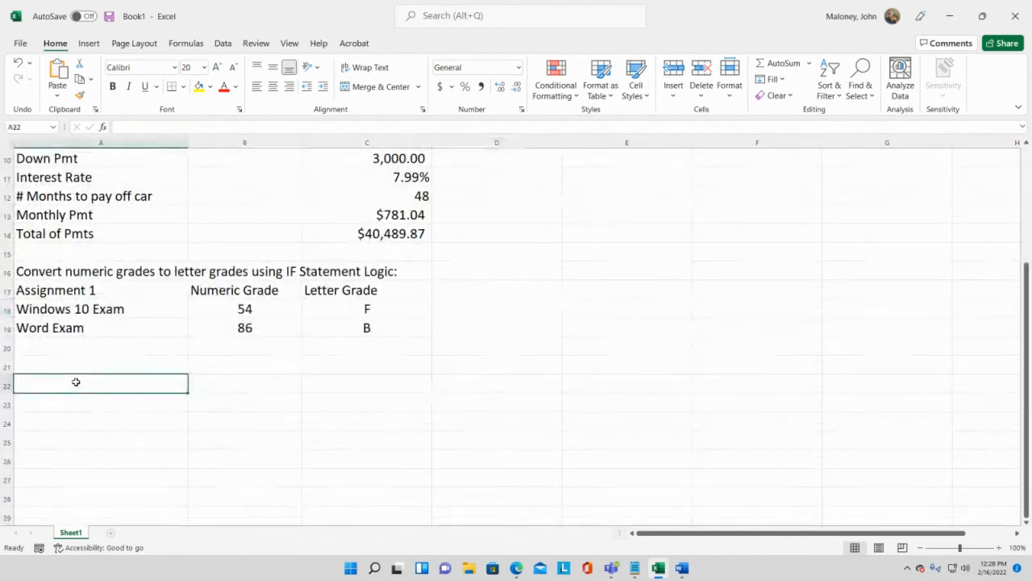
left_click(76, 369)
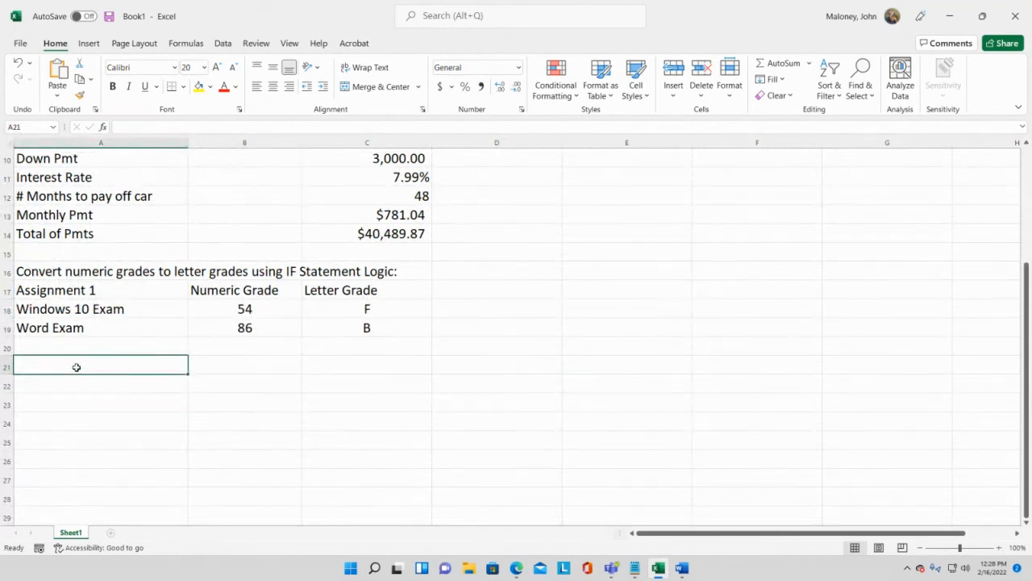
type("Monthly")
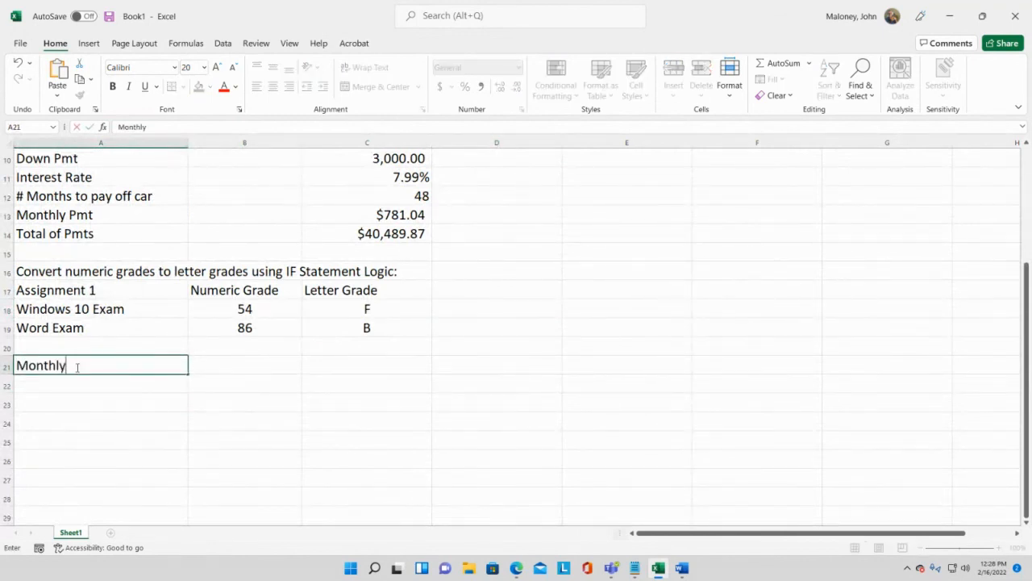
type(" Sales:")
key("Return")
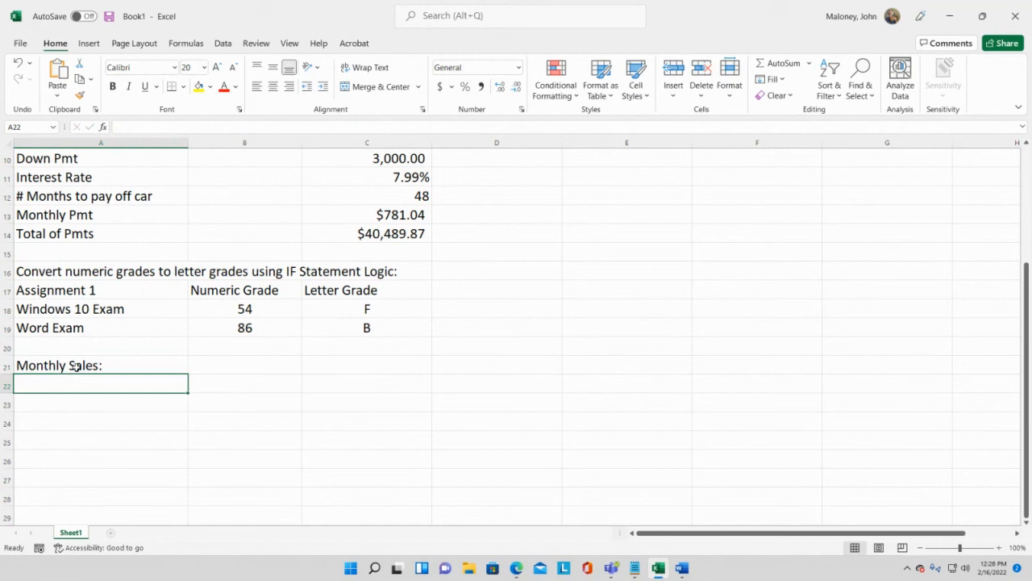
Enter January in A22 and fill the month series down to June in A27
type("January")
key("Return")
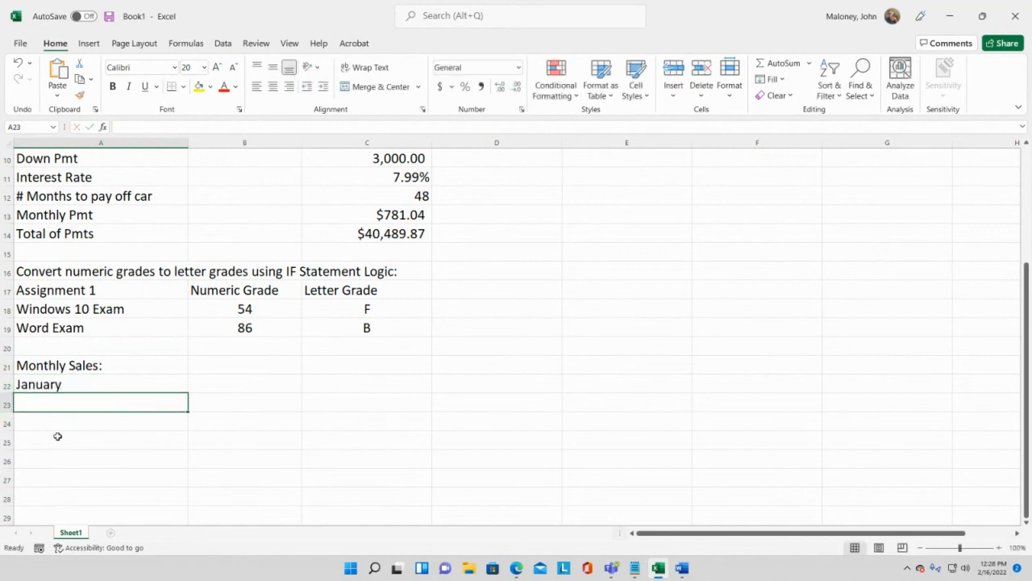
left_click(58, 387)
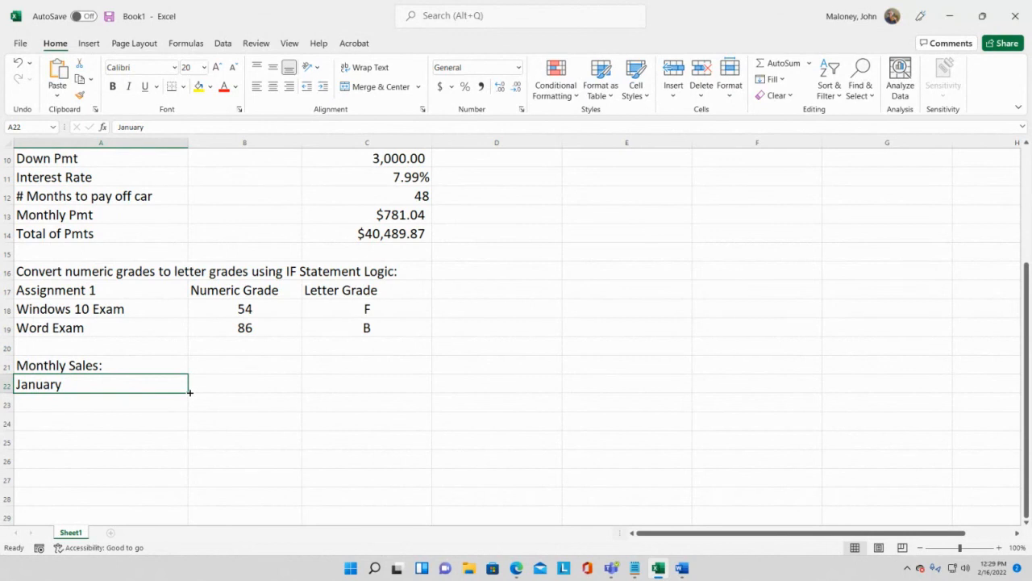
left_click_drag(190, 392, 190, 408)
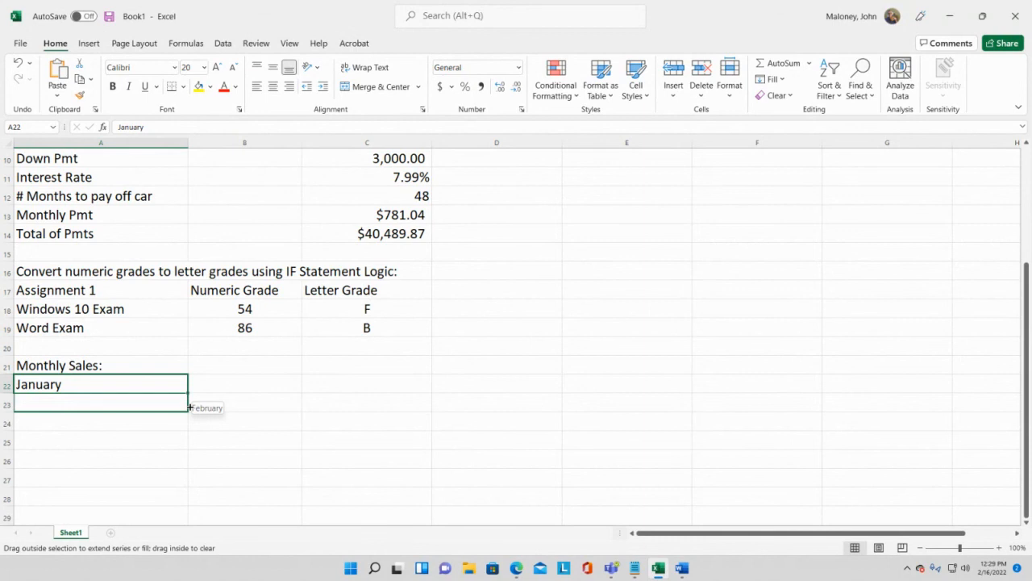
left_click_drag(191, 408, 194, 488)
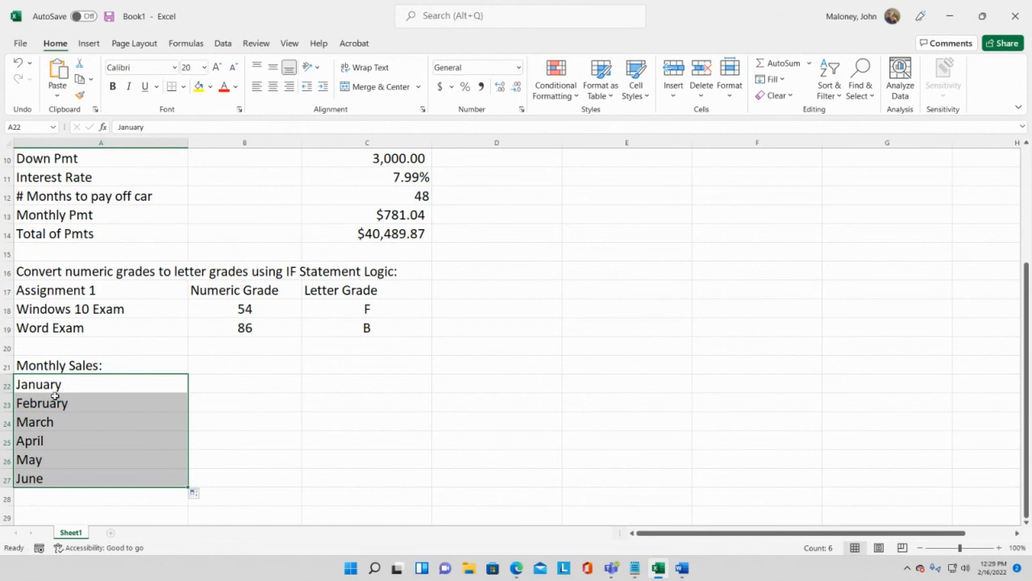
Enter the column heading "Sales" in B21
left_click(236, 383)
left_click(232, 364)
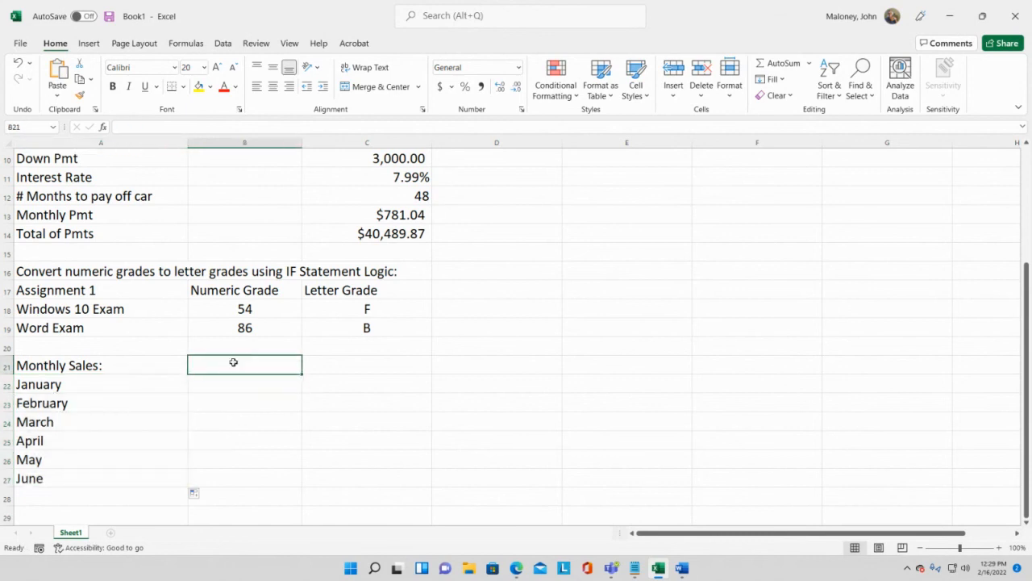
type("Sales")
key("Return")
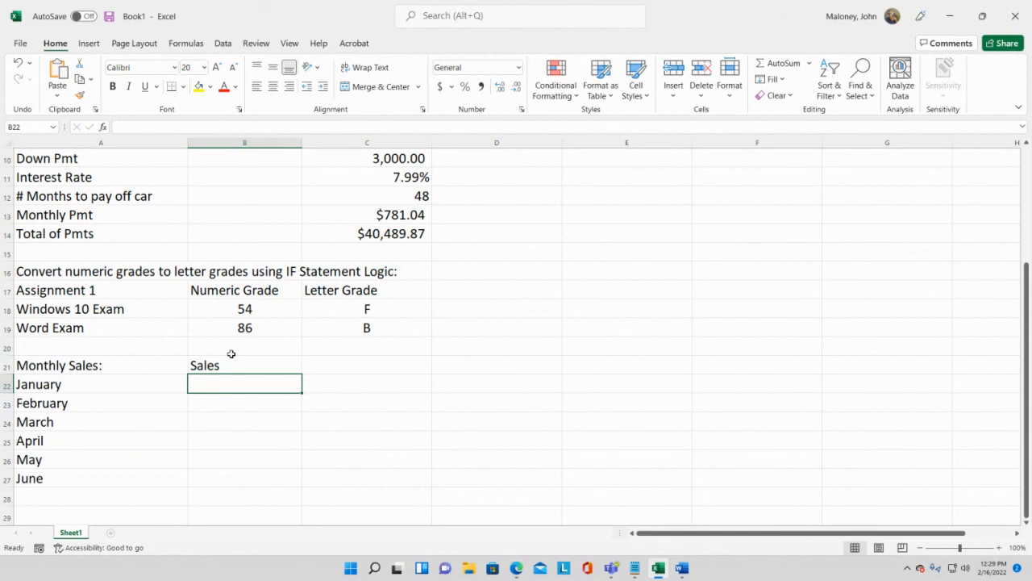
Enter the sales figures for January to March in B22:B24: 58412, 69587 and 52354
type("58412")
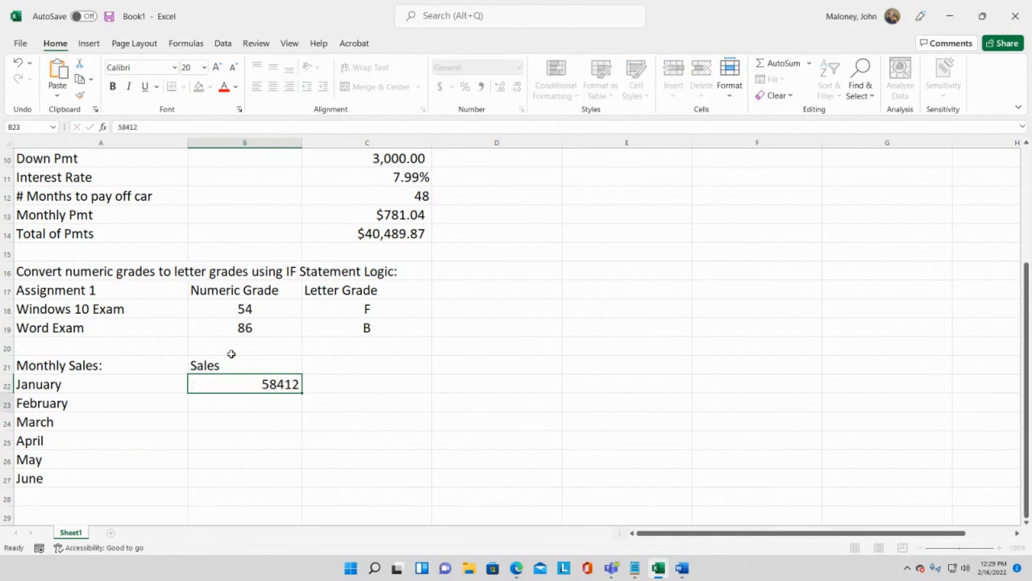
key("Return")
type("69")
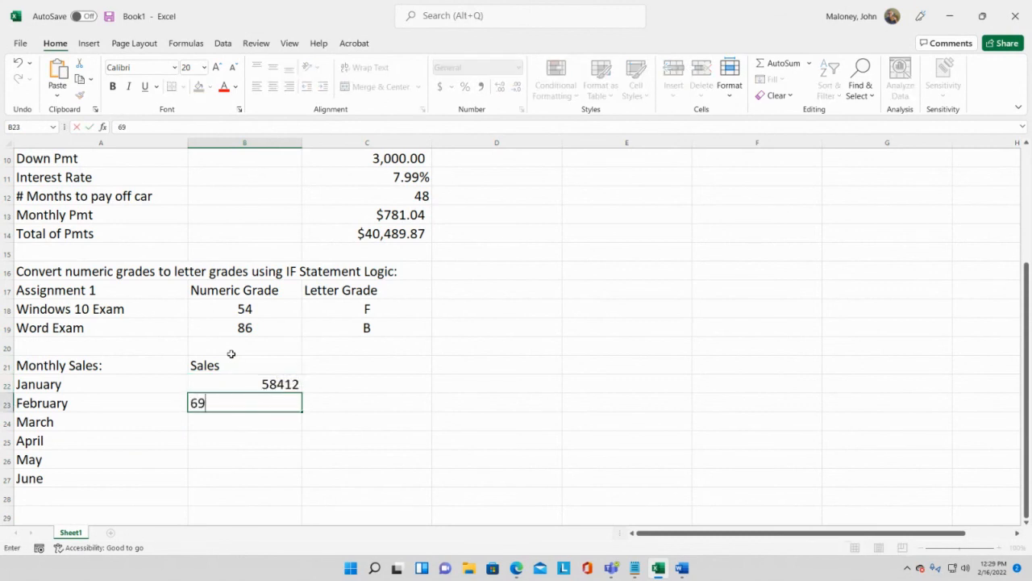
type("587")
key("Return")
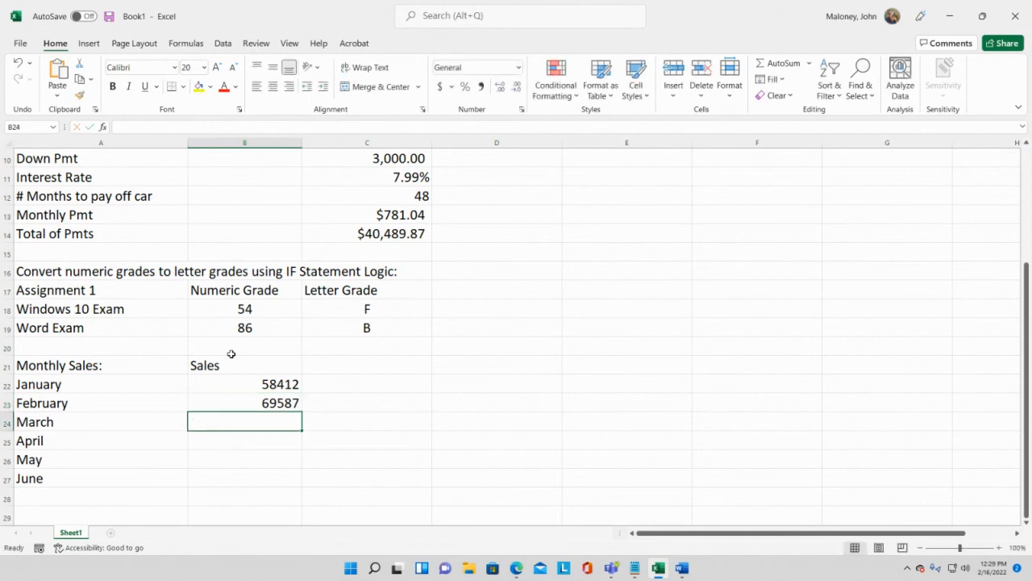
type("52354")
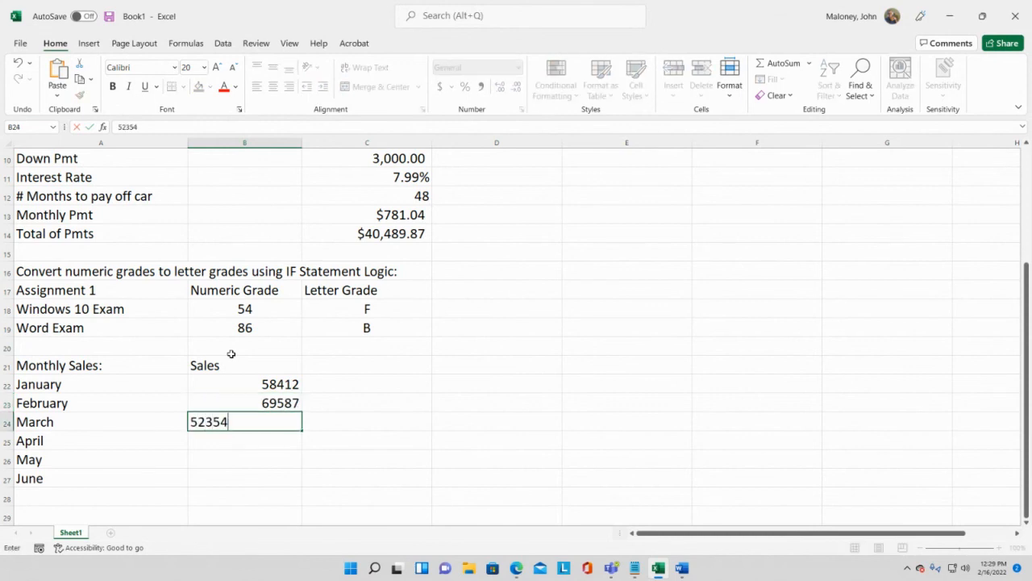
key("Return")
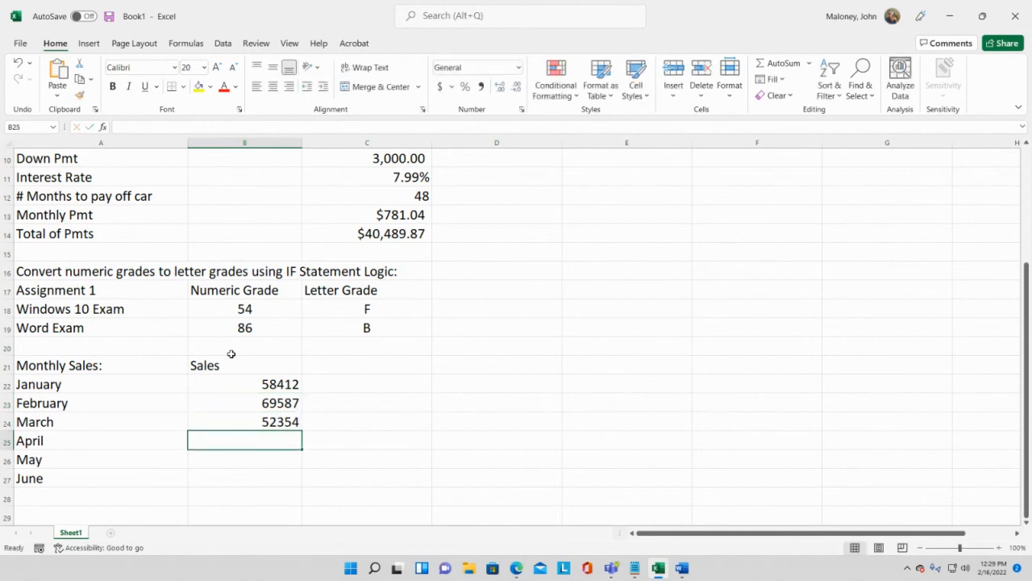
Enter the sales figures for April to June in B25:B27: 44982, 61852 and 49494
type("44982")
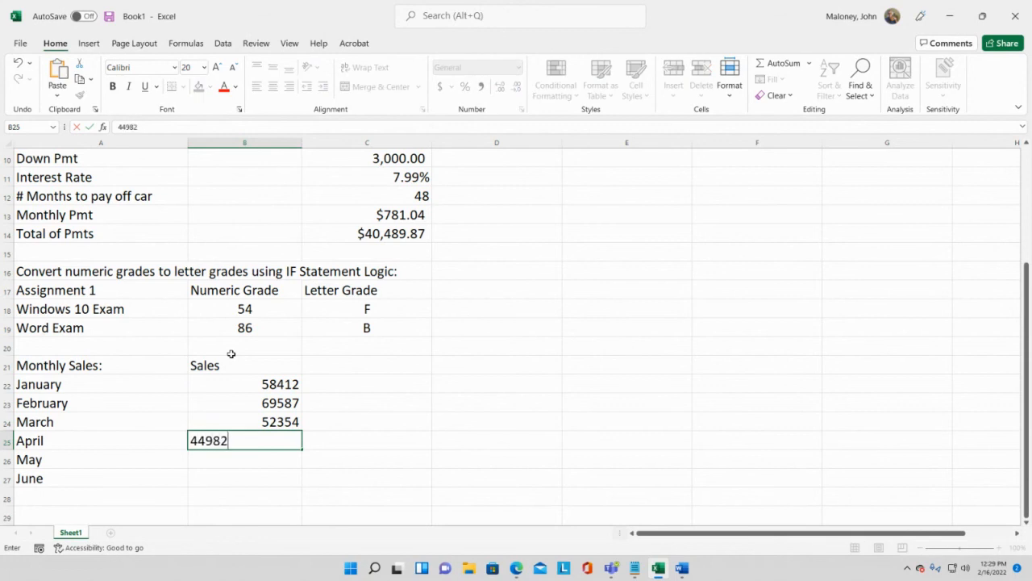
key("Return")
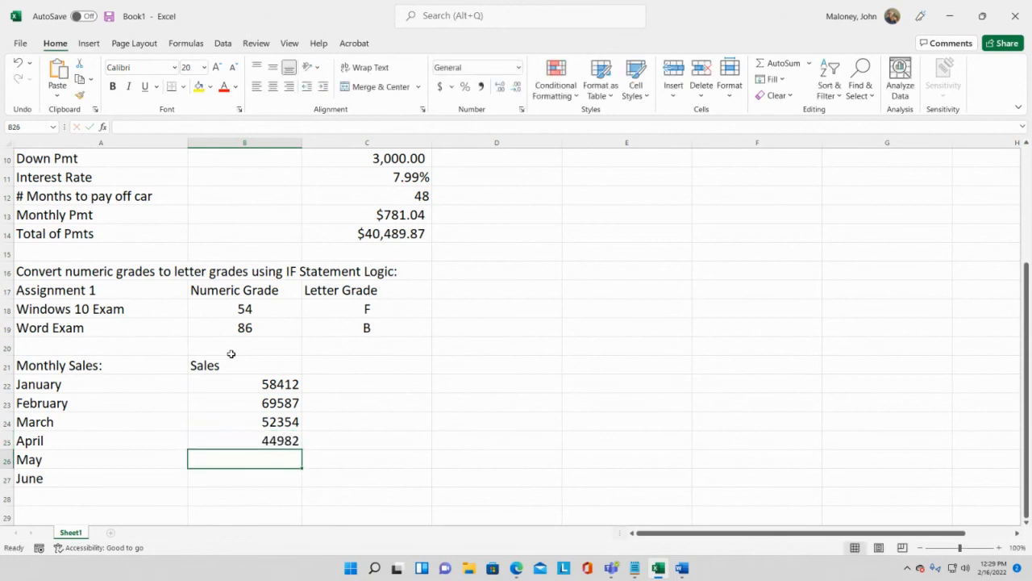
type("61852")
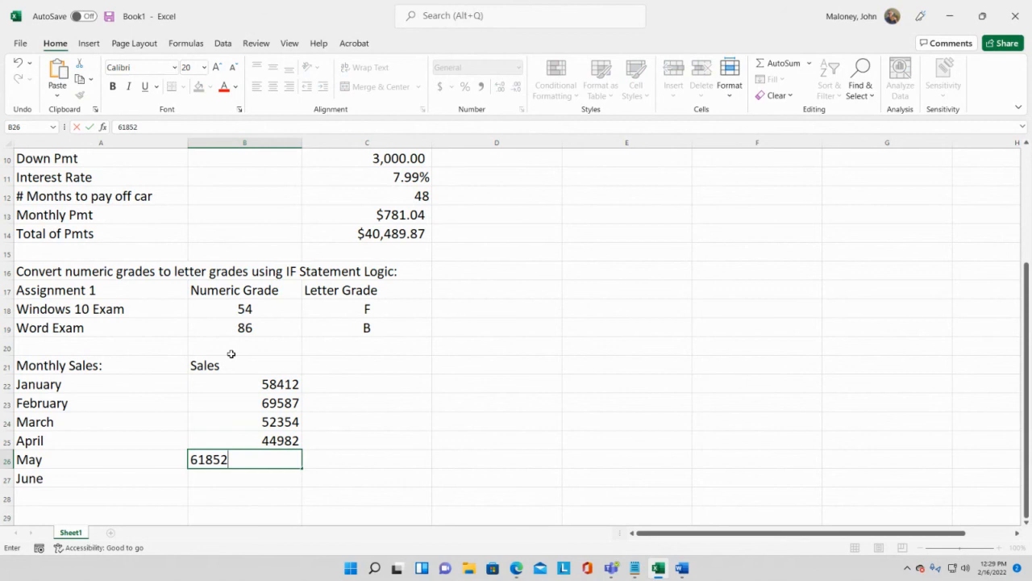
key("Return")
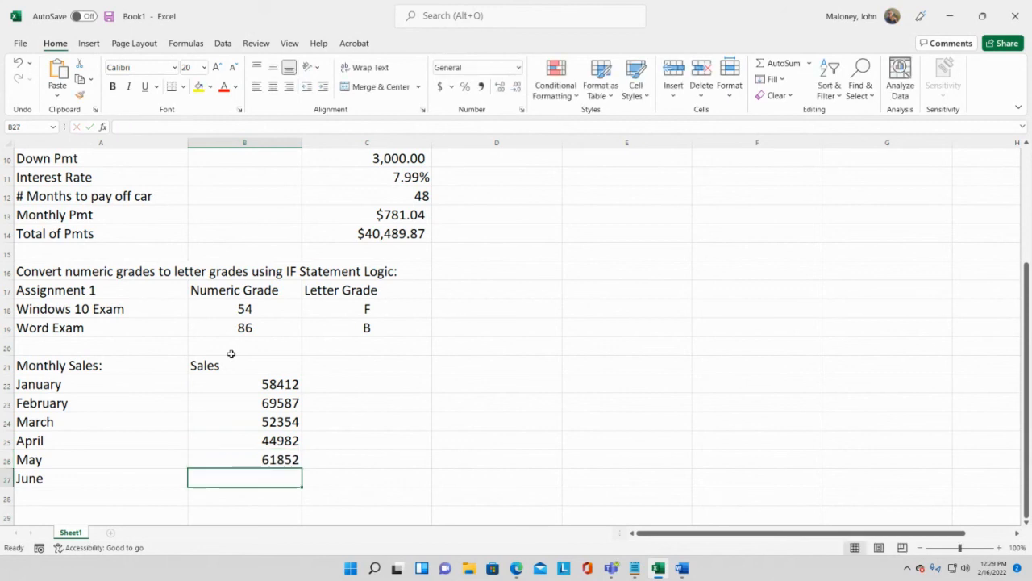
type("494")
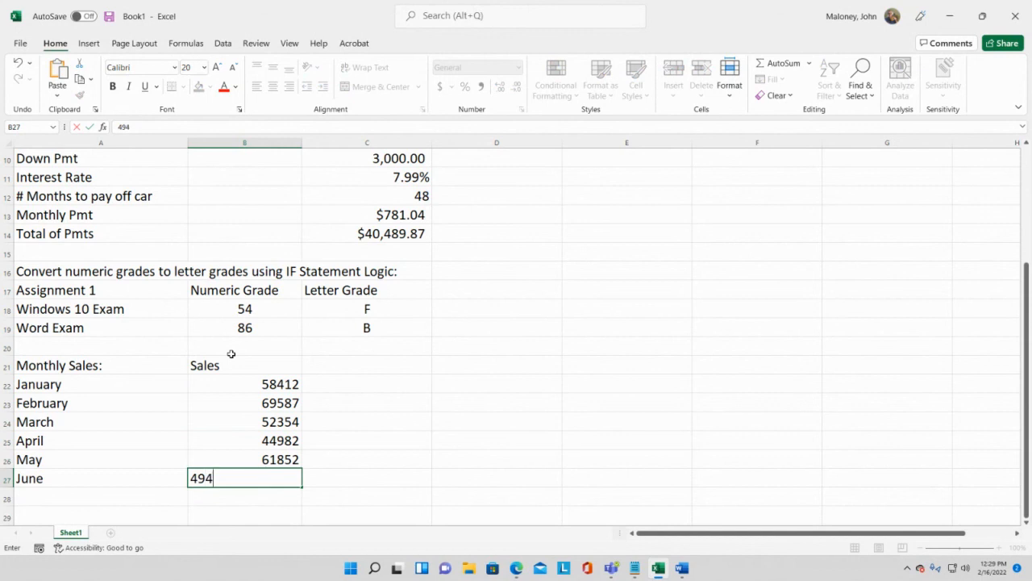
type("94")
key("Return")
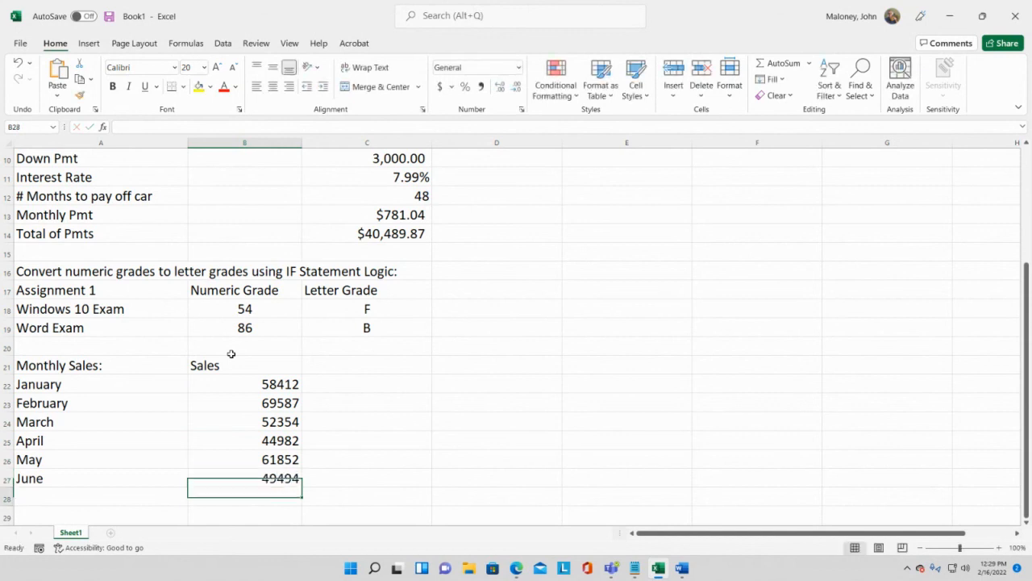
Review the monthly sales table by selecting its figures B22:B27, months A22:A27 and headings A21:B21 in turn
left_click_drag(272, 384, 282, 479)
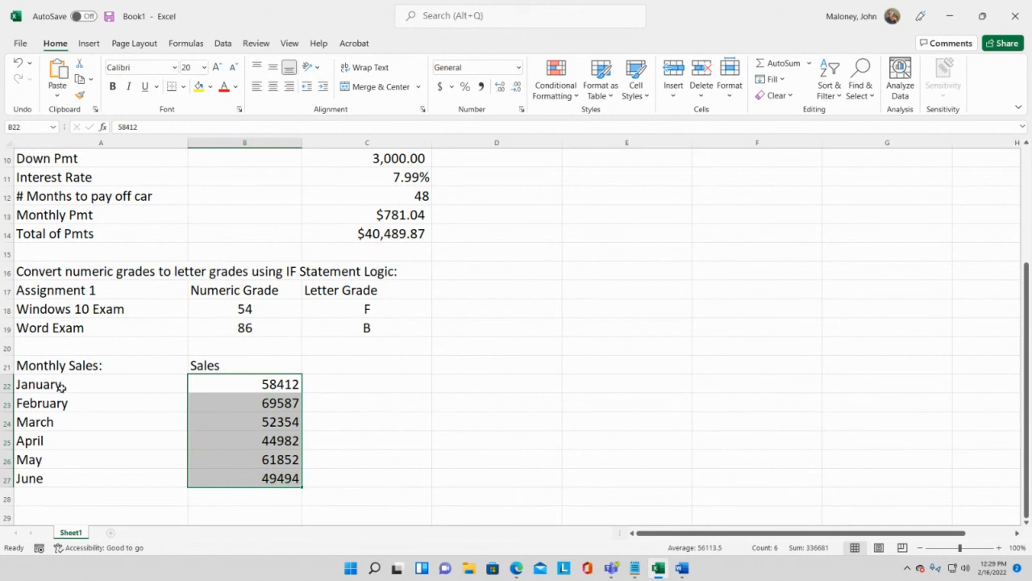
left_click_drag(66, 385, 61, 483)
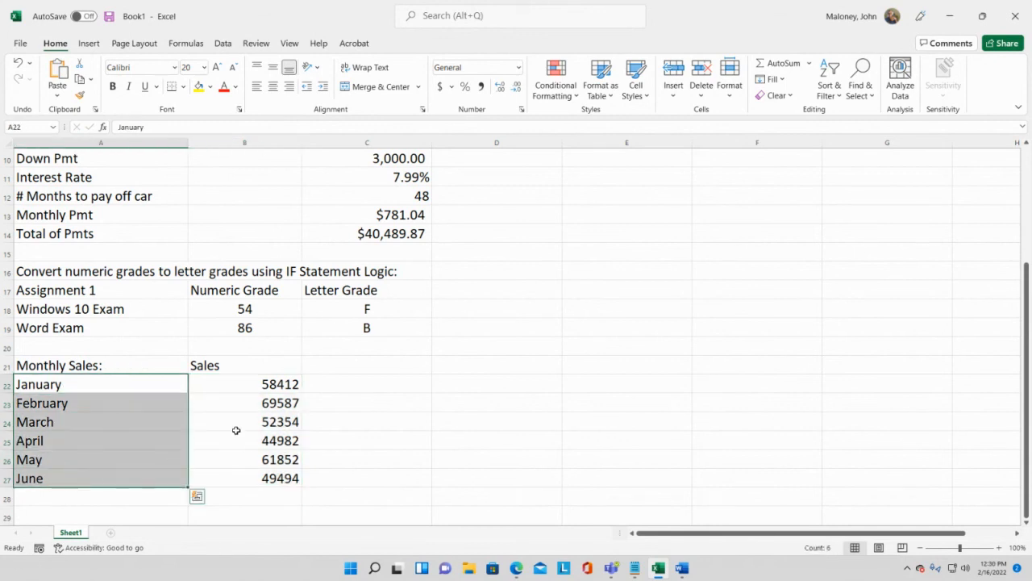
left_click_drag(69, 362, 247, 360)
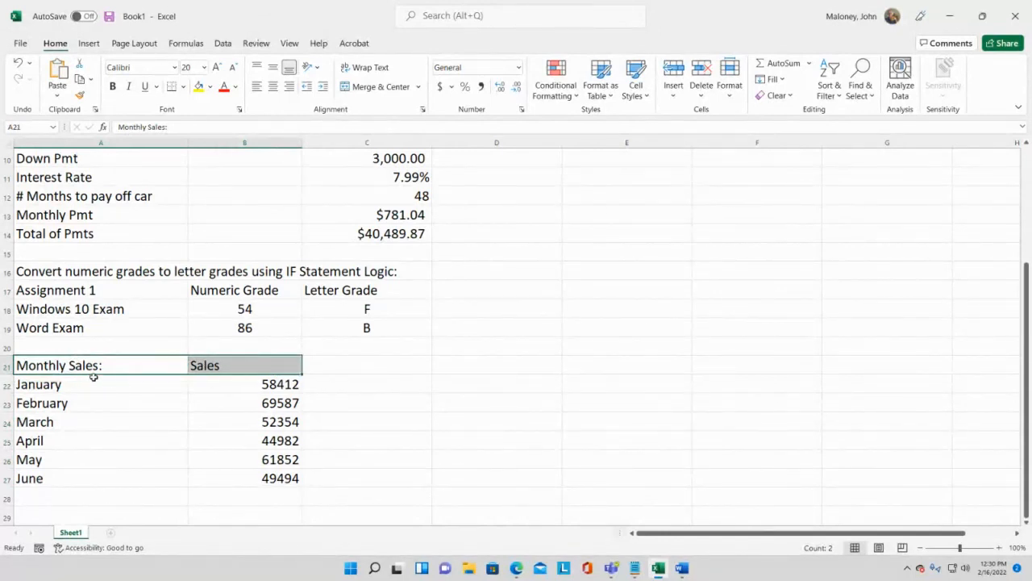
Center the contents of the monthly sales table A21:B27 and make its headings in A21:B21 bold
left_click_drag(40, 363, 274, 477)
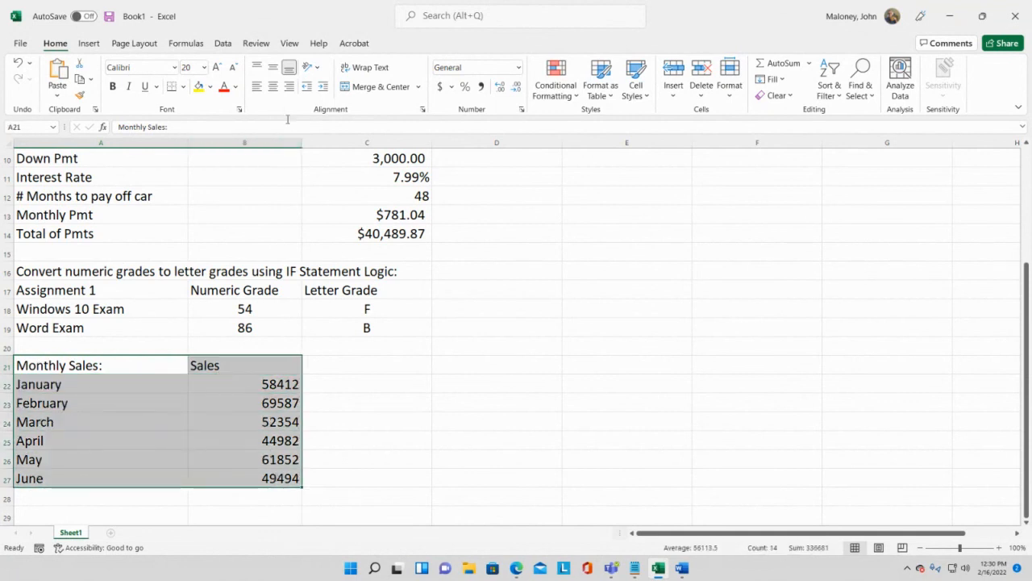
left_click(273, 86)
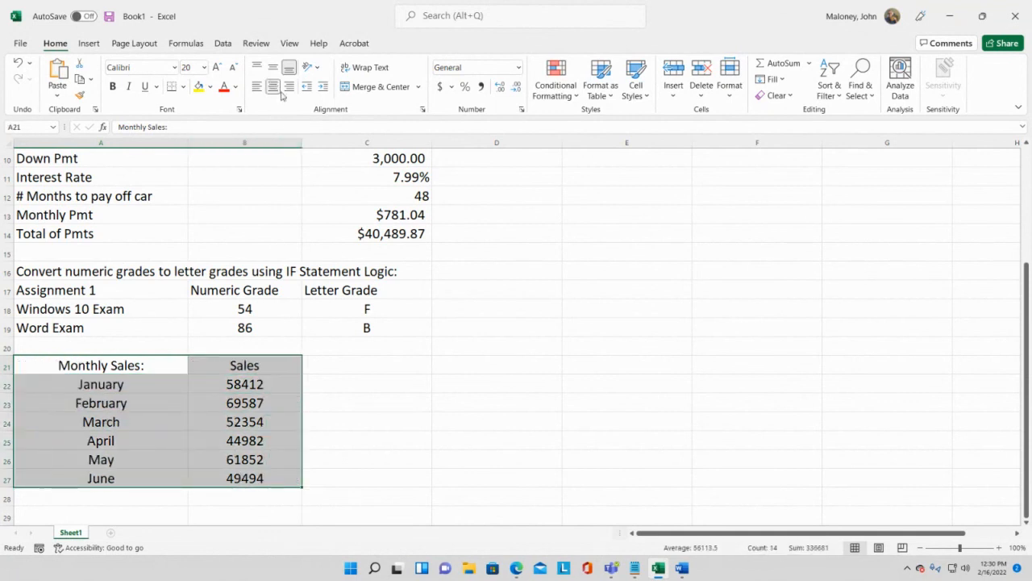
left_click(381, 357)
left_click(77, 363)
left_click_drag(78, 363, 242, 367)
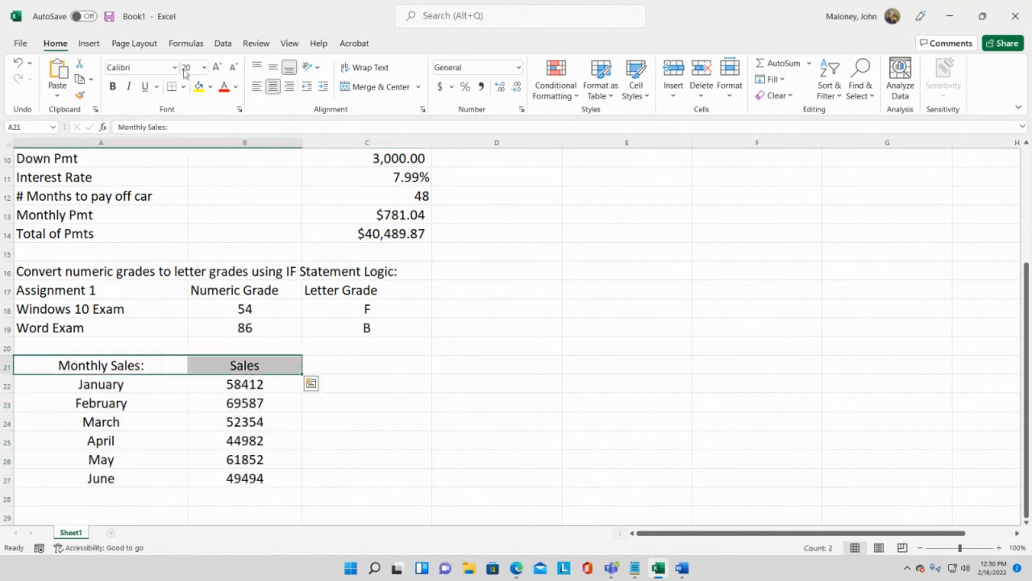
left_click(114, 87)
left_click(421, 363)
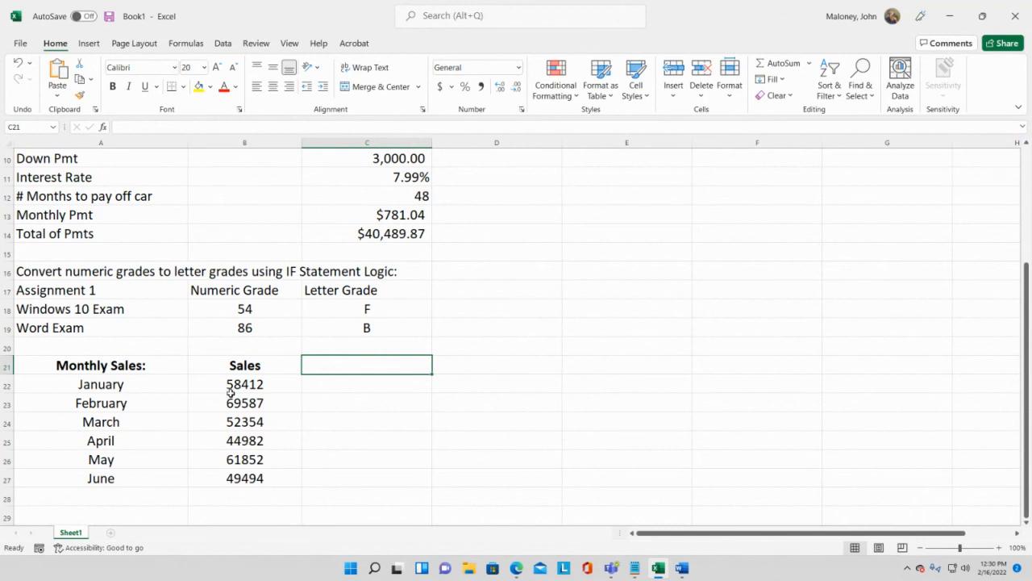
Apply the comma number style with two decimals to the sales figures in B22:B27
left_click_drag(241, 385, 252, 476)
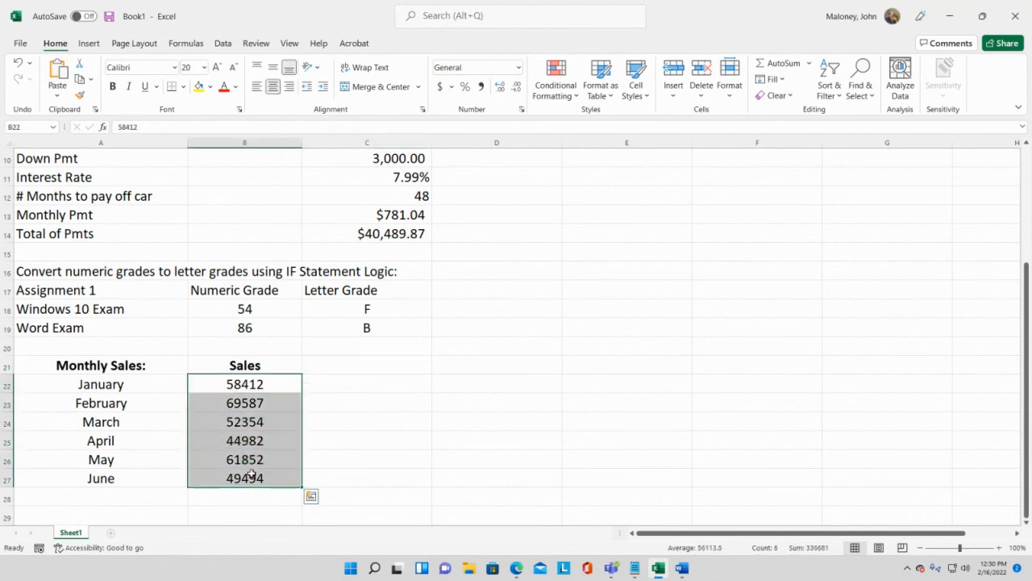
left_click(482, 87)
left_click(438, 387)
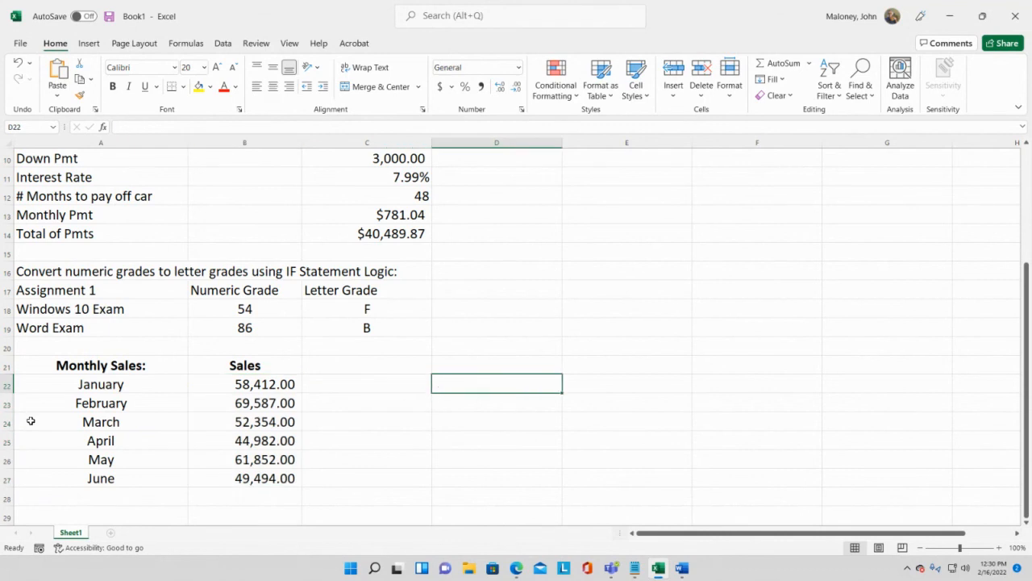
left_click(98, 367)
left_click_drag(187, 370, 259, 469)
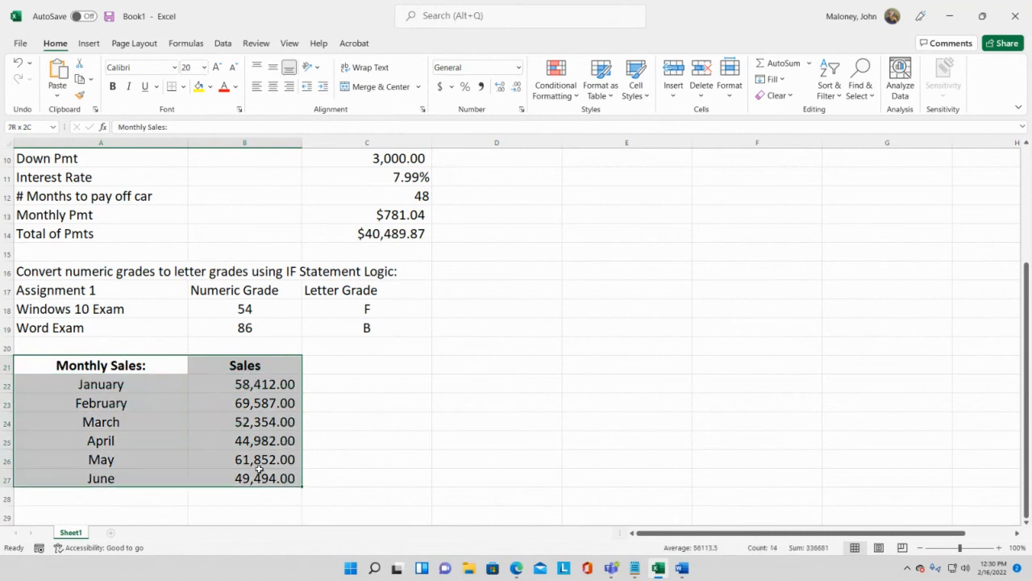
left_click(360, 407)
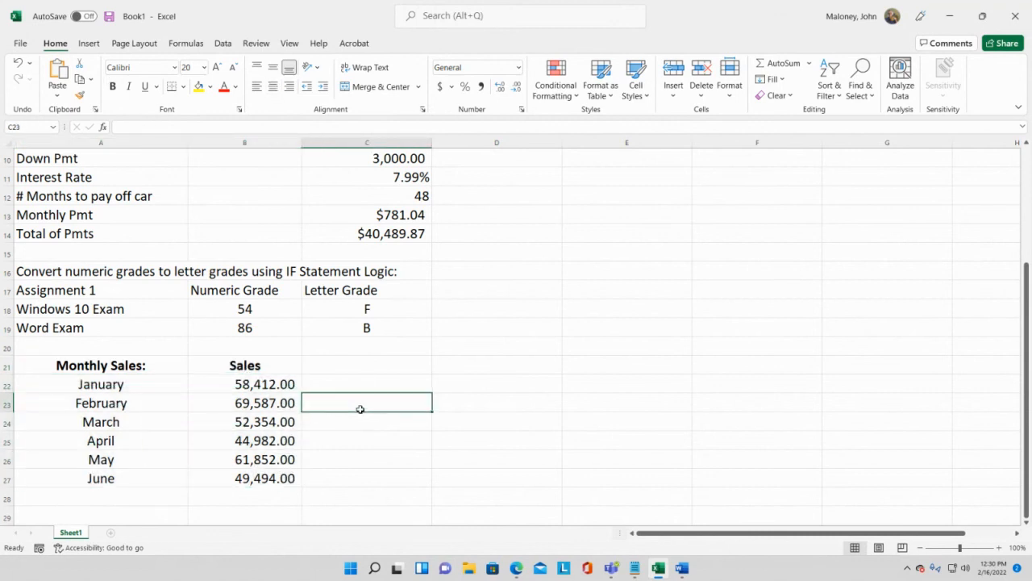
Move the Sales column from B21:B27 to D21:D27, leaving two empty columns beside the months
left_click(275, 365)
left_click_drag(275, 364, 284, 477)
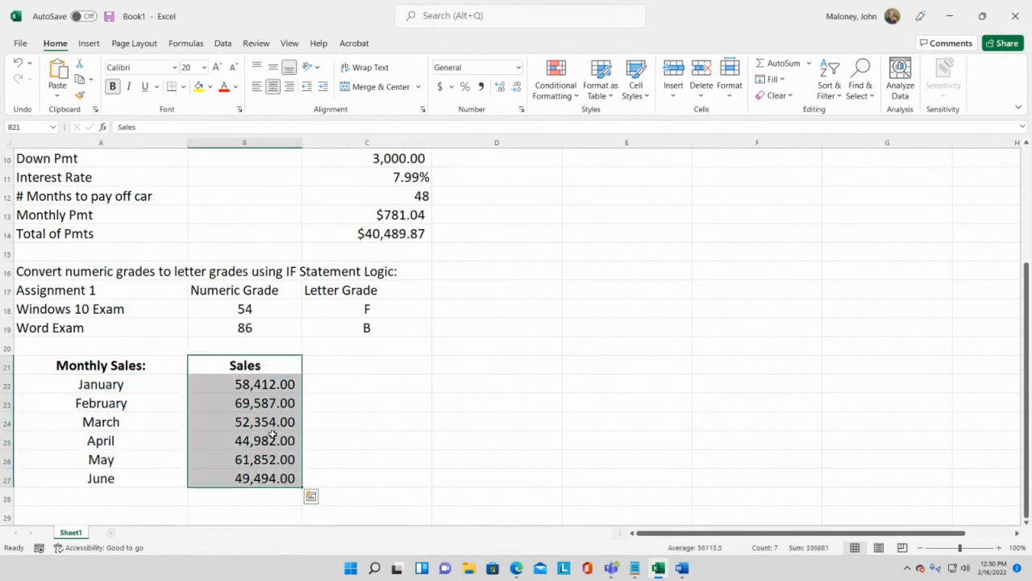
key("ctrl+c")
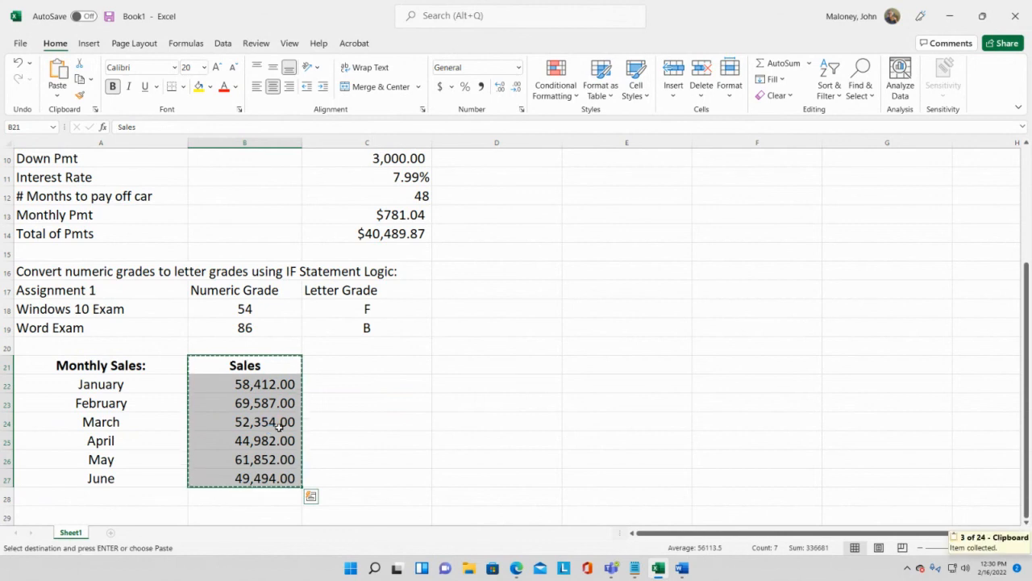
left_click(483, 364)
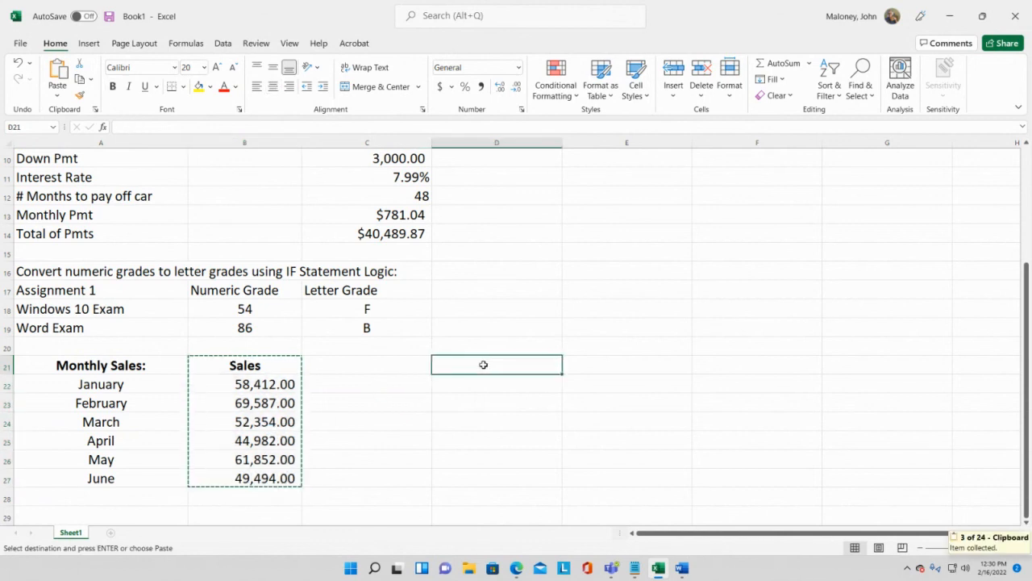
key("ctrl+v")
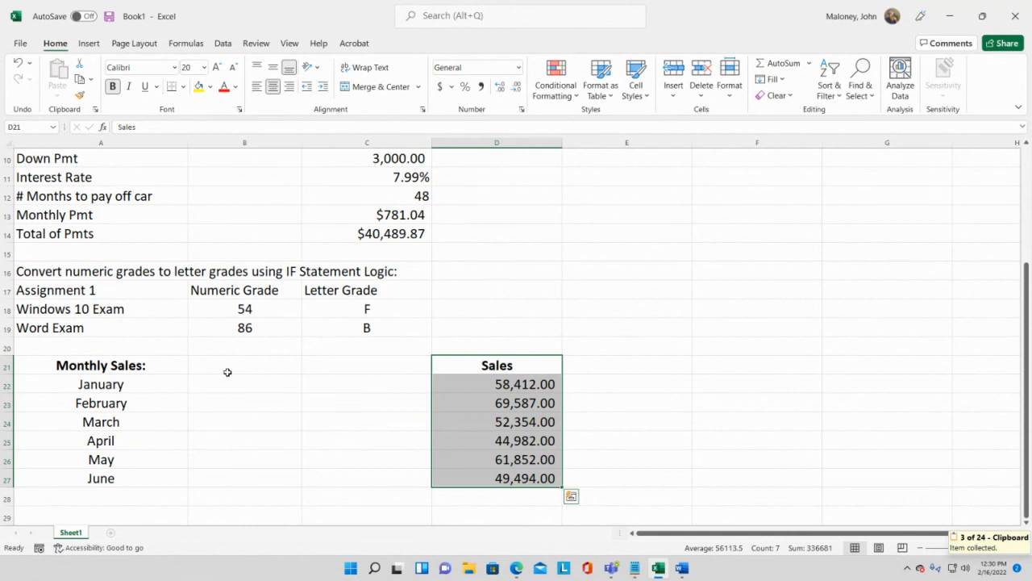
left_click_drag(226, 369, 331, 476)
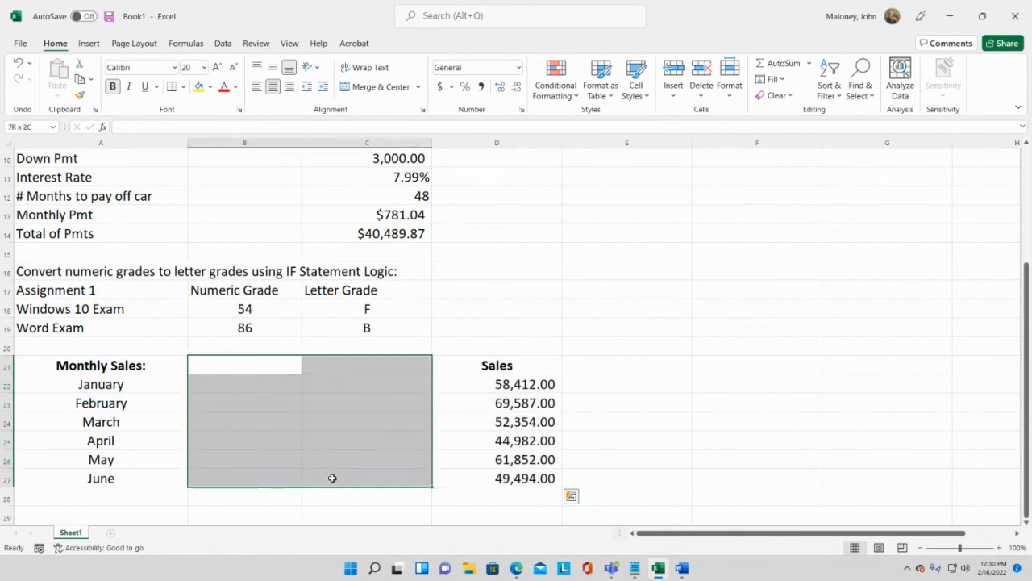
left_click(769, 380)
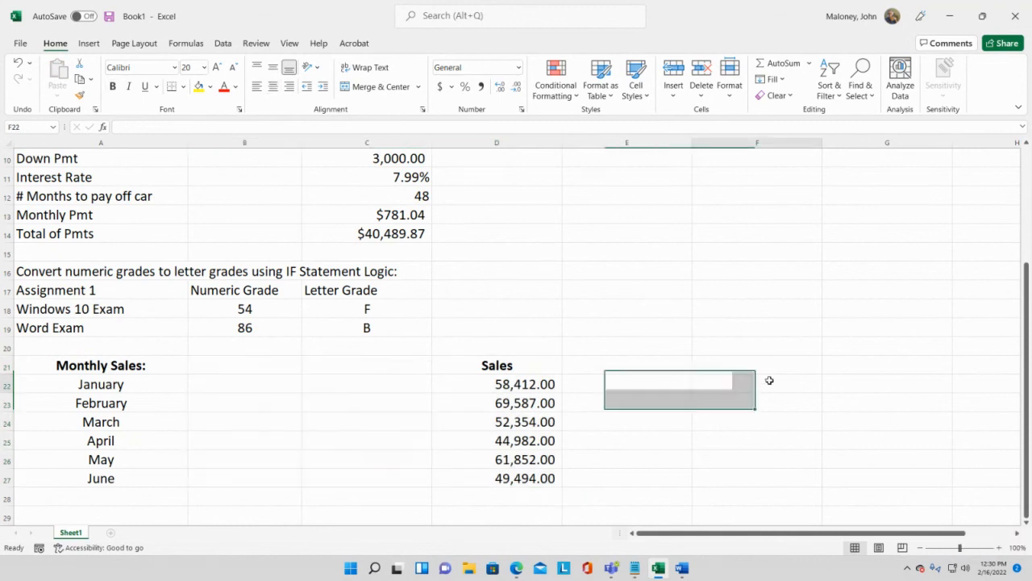
Insert a 3-D clustered column chart from the non-adjacent ranges A21:A27 and D21:D27, placing it beside the Sales column over columns E to G
left_click(114, 366)
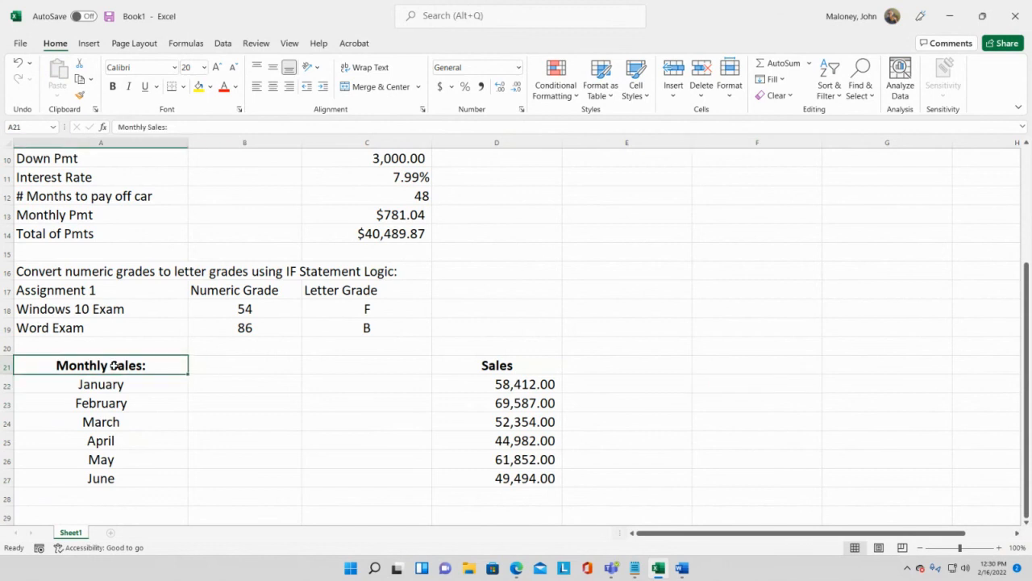
left_click_drag(114, 365, 121, 470)
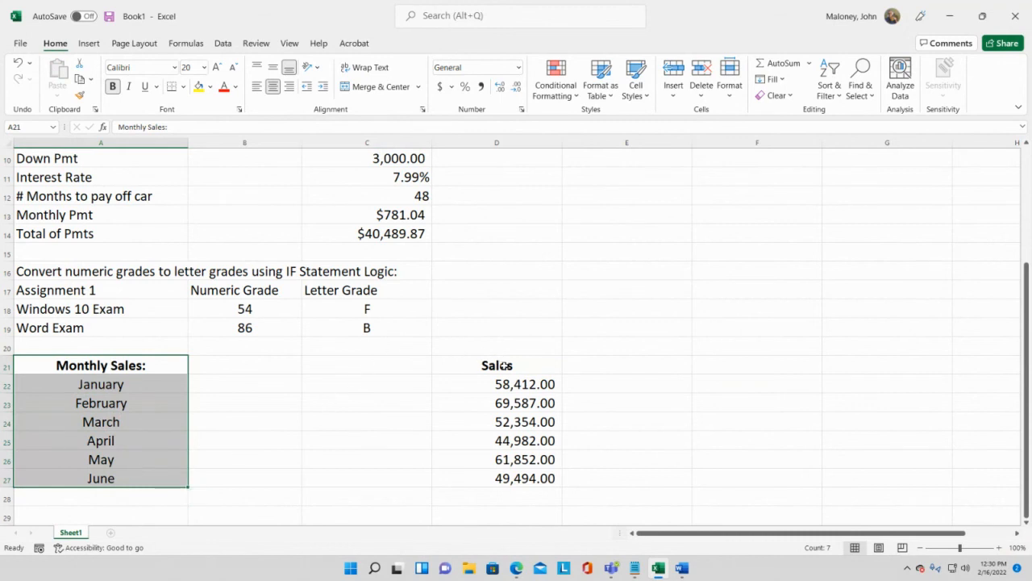
left_click_drag(503, 365, 525, 474, "ctrl")
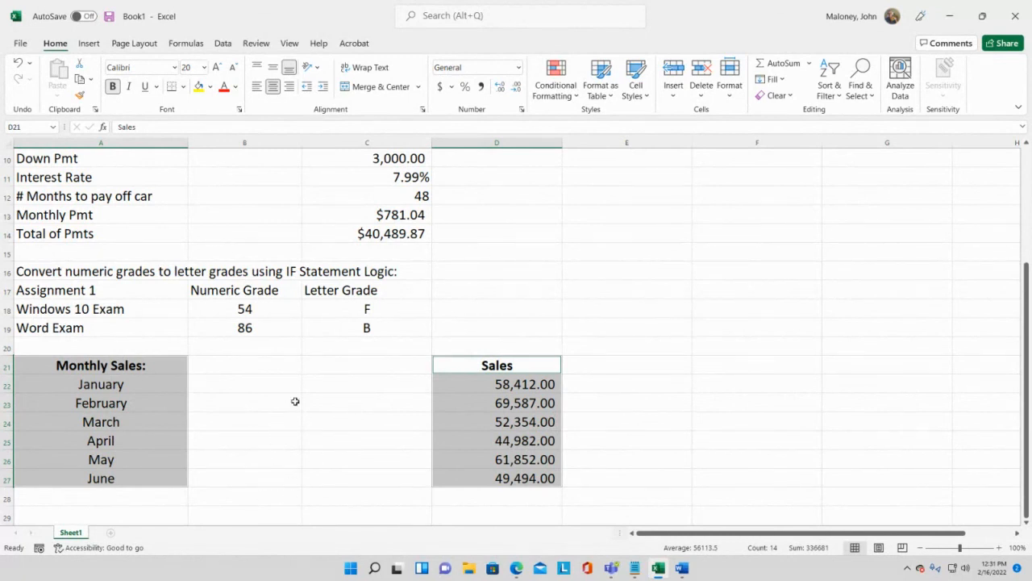
left_click(85, 45)
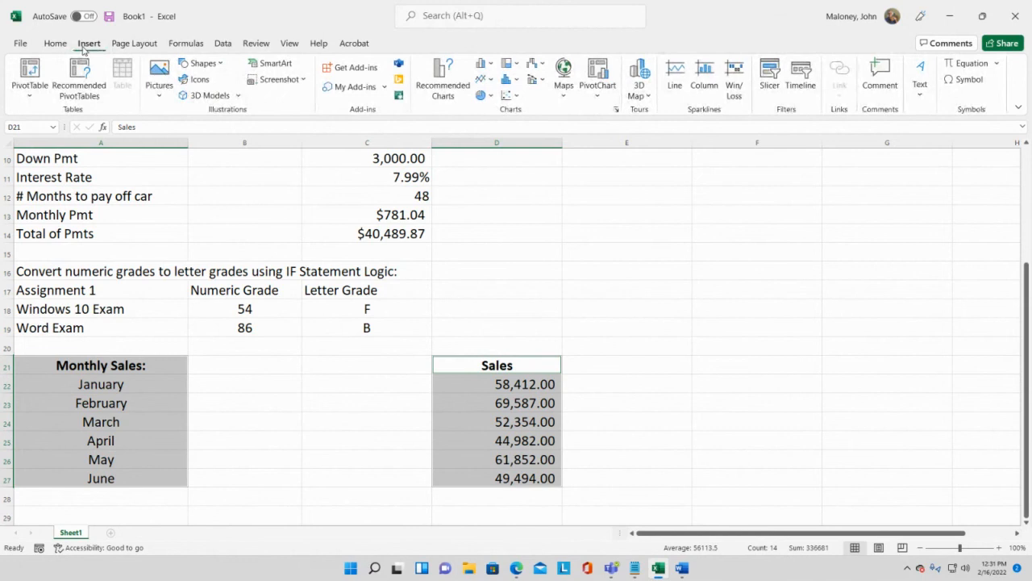
left_click(492, 66)
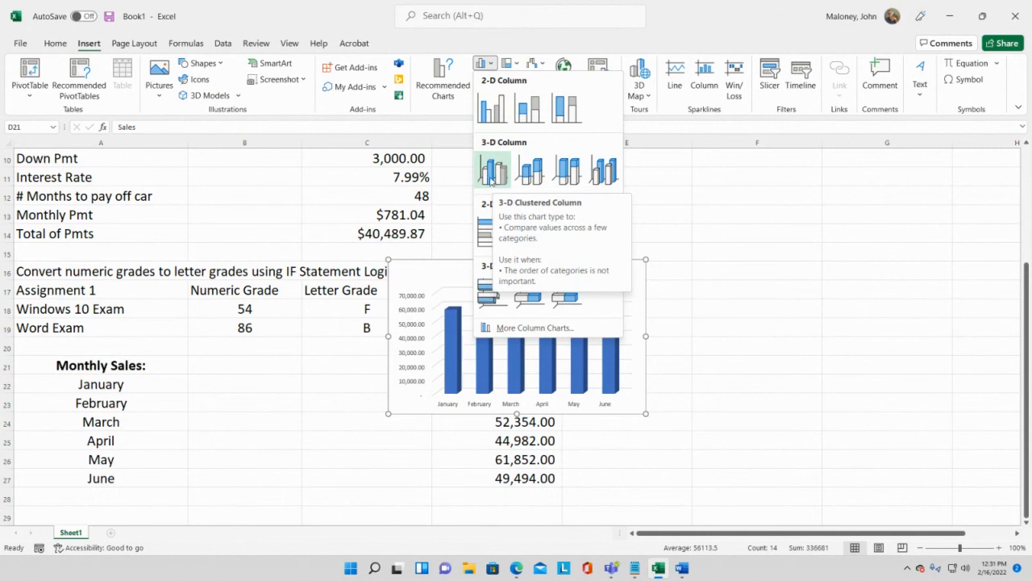
left_click(490, 172)
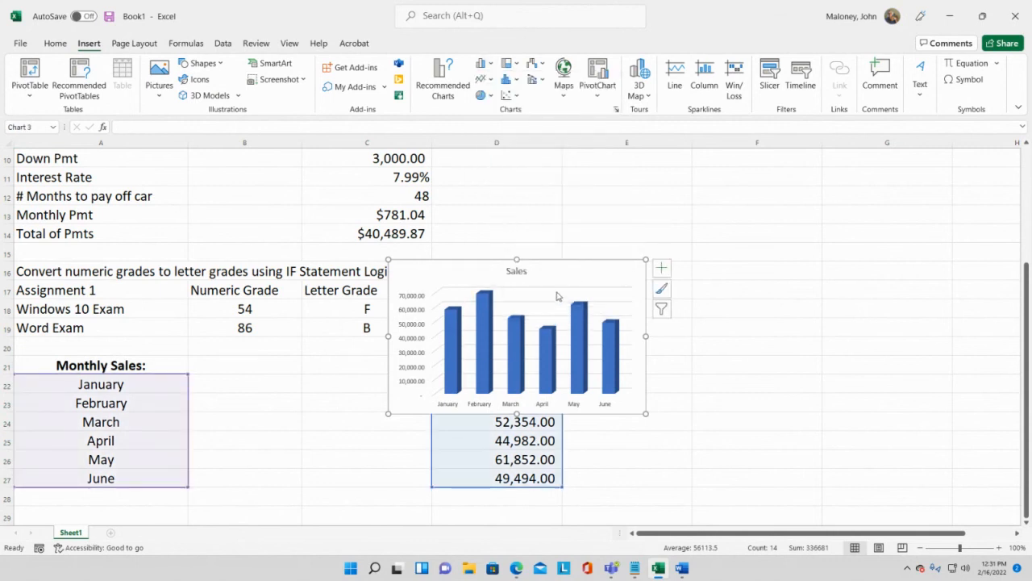
left_click_drag(551, 272, 773, 325)
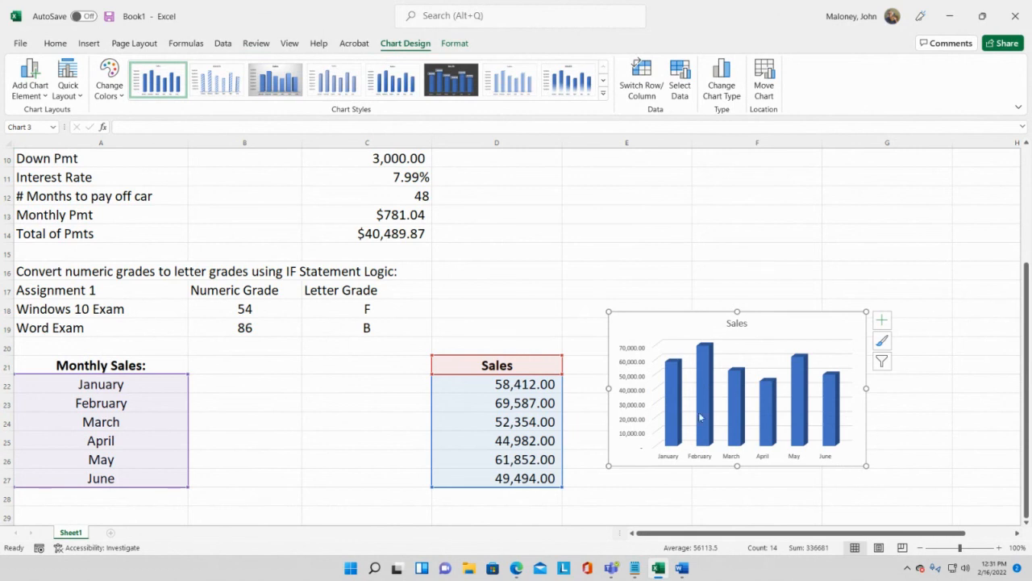
Add data labels to the columns of the monthly sales chart
mouse_move(703, 353)
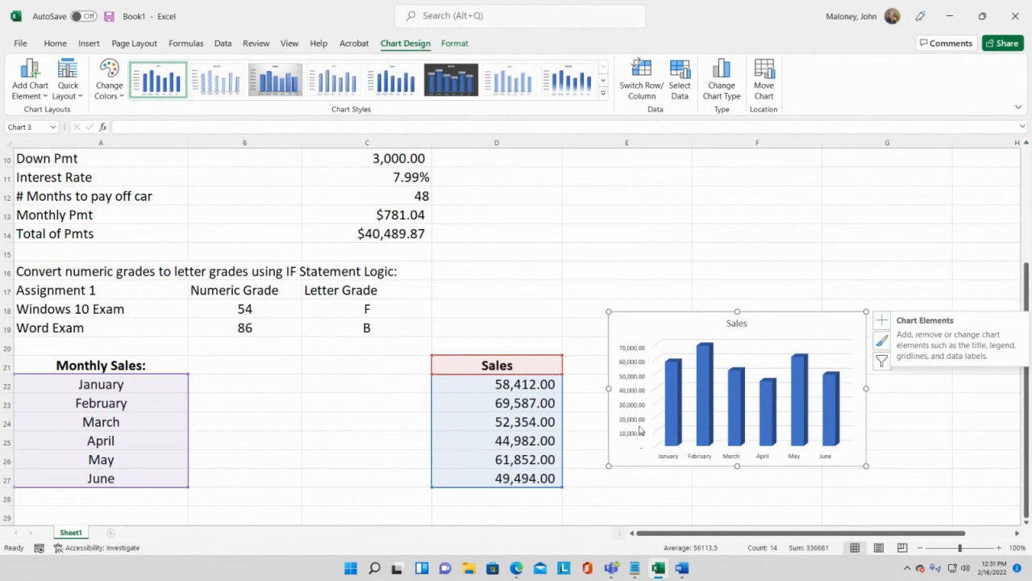
left_click(883, 323)
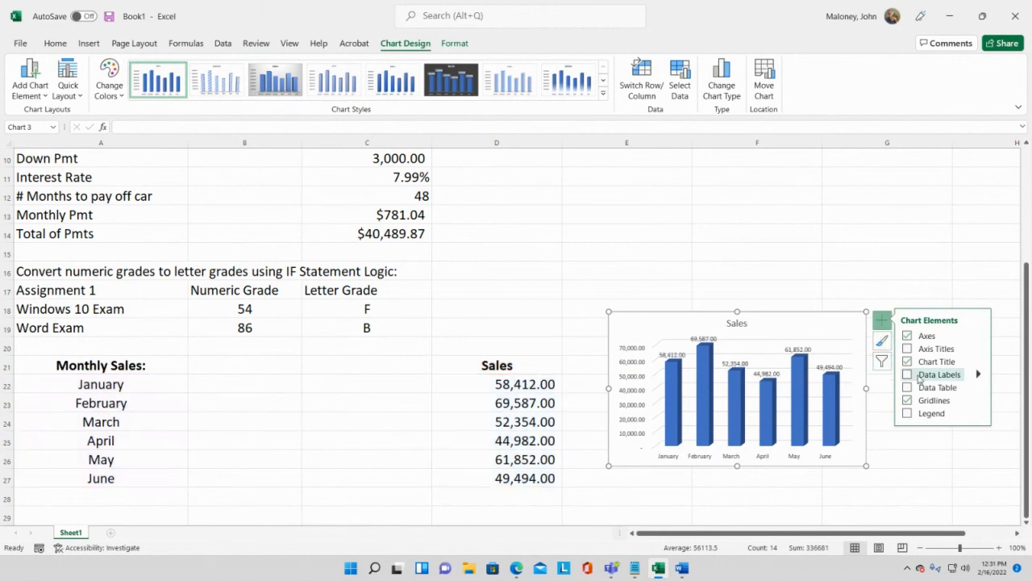
left_click(916, 376)
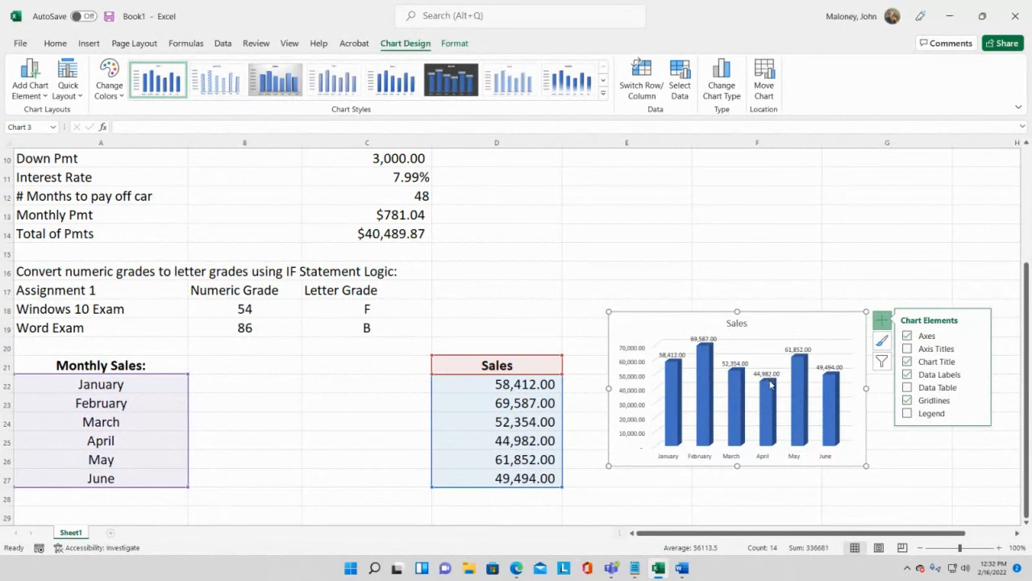
left_click(619, 499)
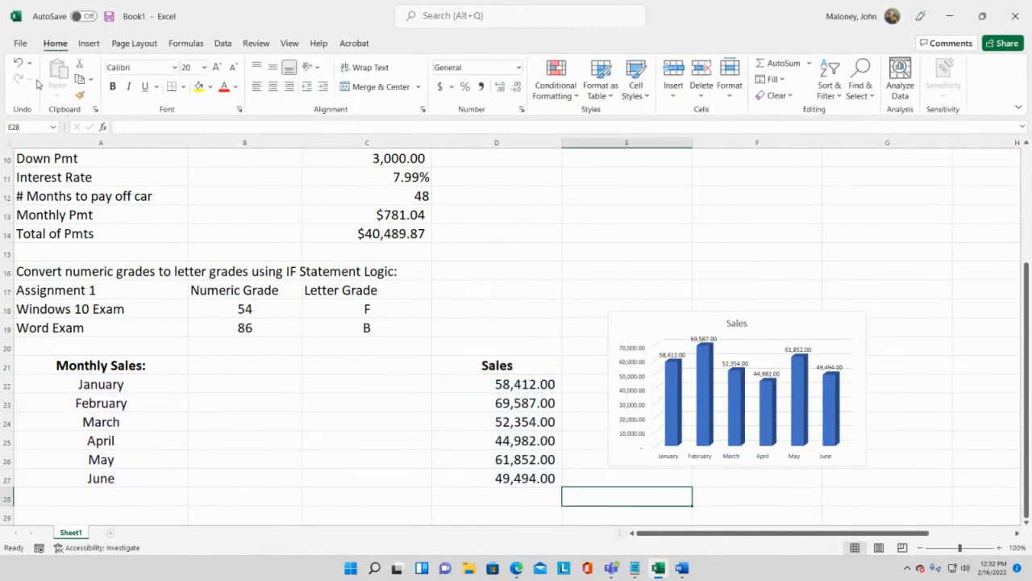
Start saving the workbook under a new name on this PC, with the Desktop as location
left_click(20, 43)
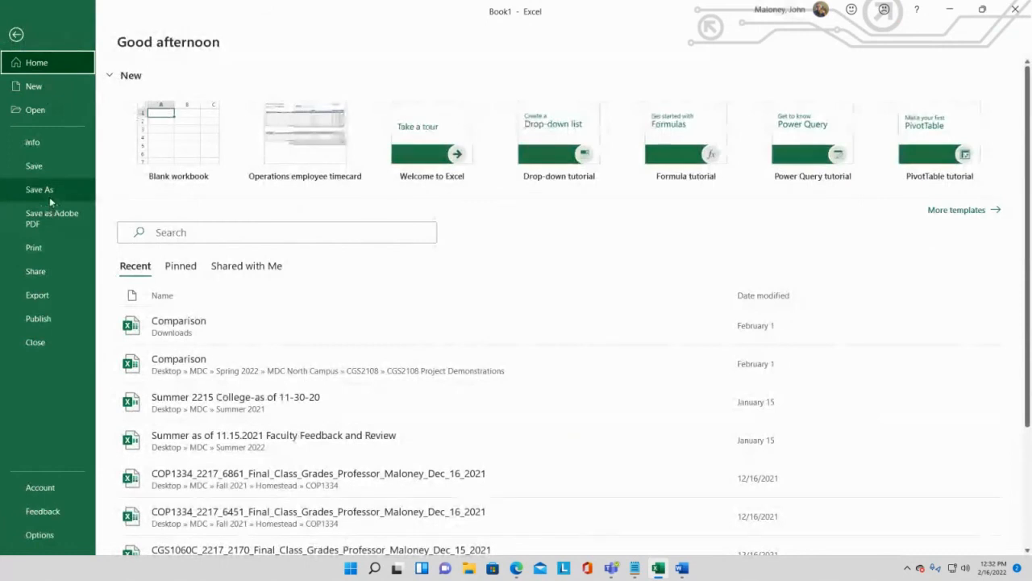
left_click(50, 197)
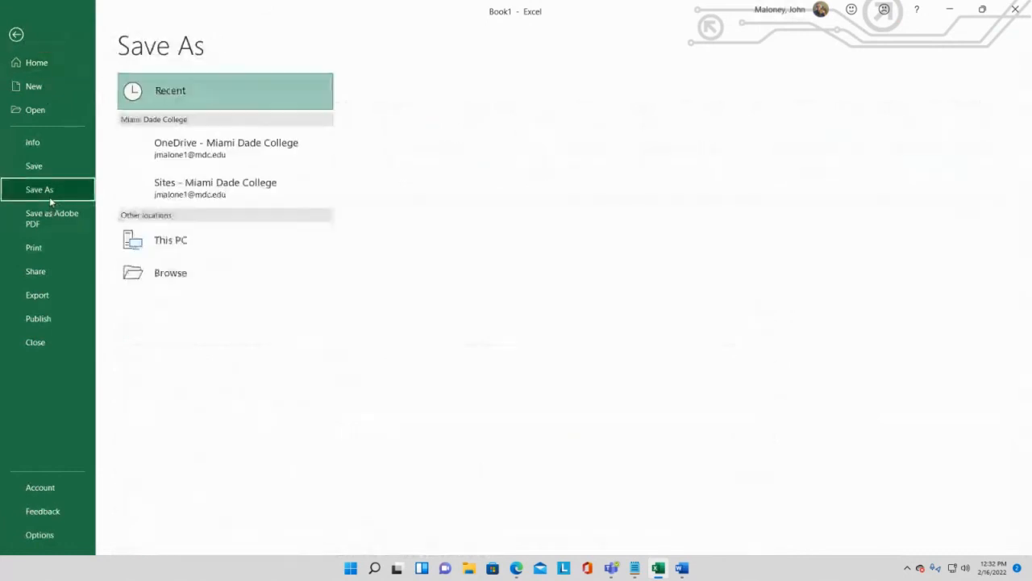
double_click(177, 245)
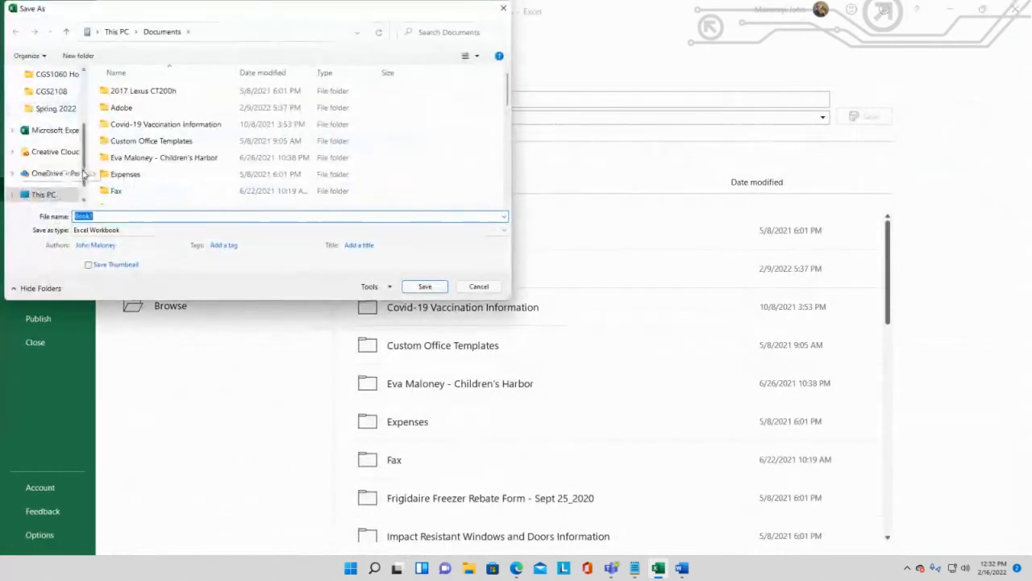
scroll(83, 173, "up", 3)
left_click(47, 96)
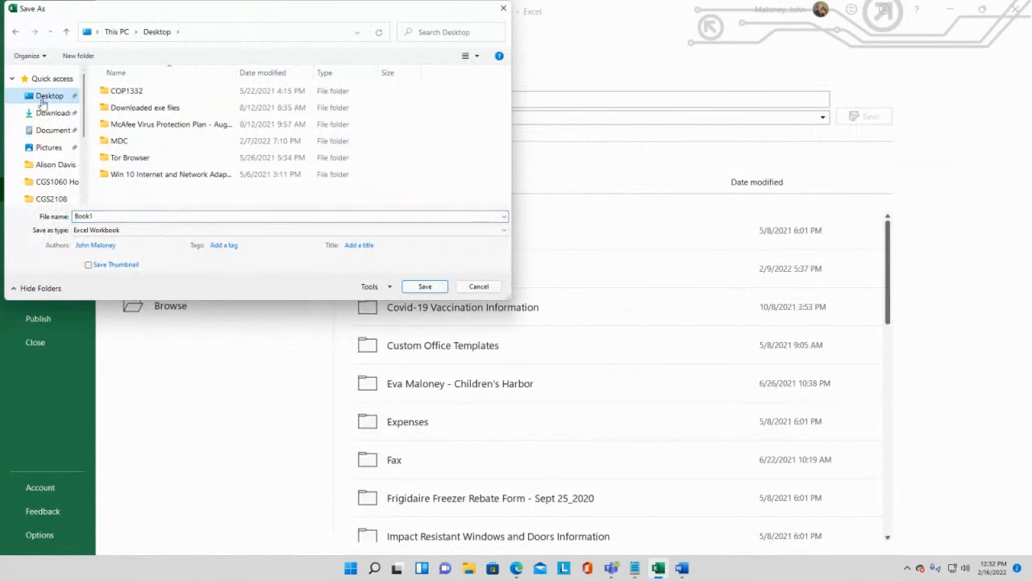
Set the save location to the MDC North Campus folder inside MDC > Spring 2022 on the Desktop
double_click(121, 140)
scroll(124, 142, "down", 1)
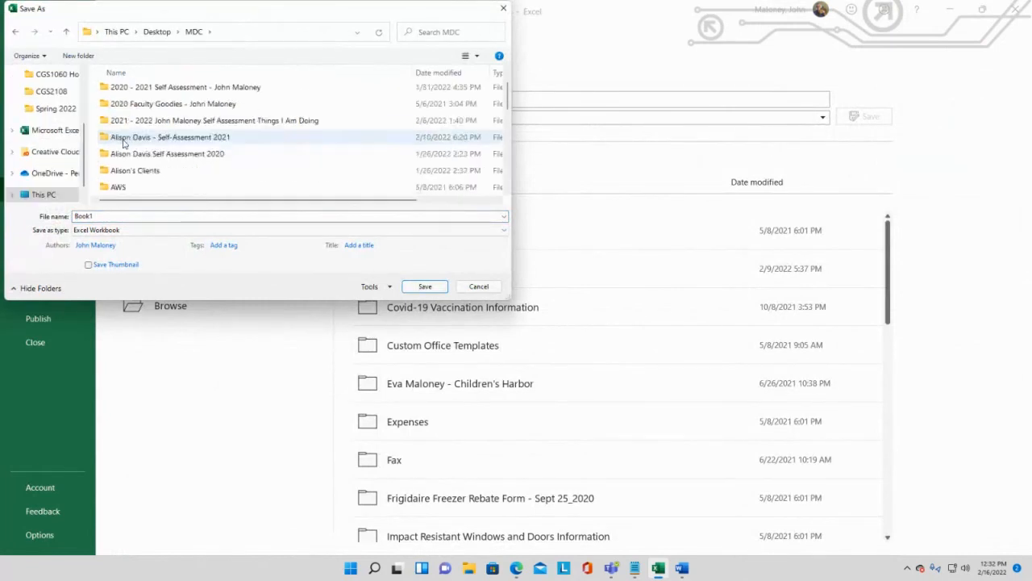
scroll(133, 161, "down", 1)
scroll(176, 160, "down", 3)
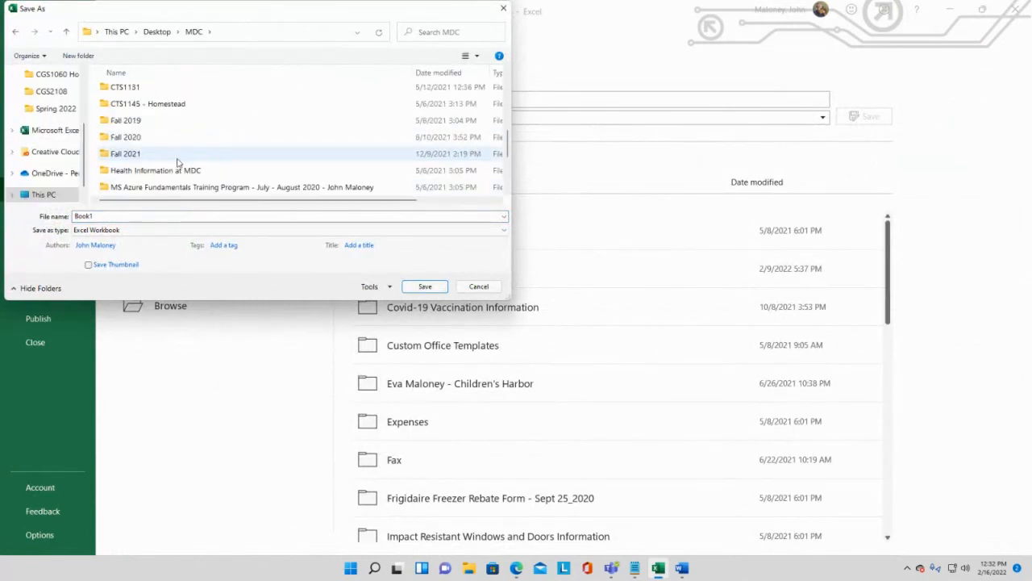
scroll(177, 162, "down", 1)
scroll(178, 162, "down", 1)
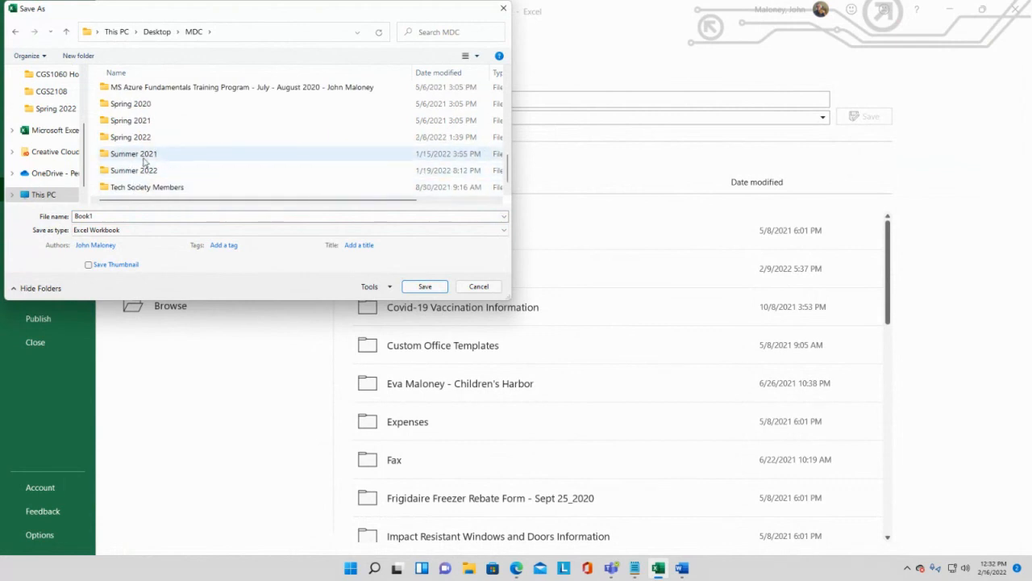
double_click(144, 137)
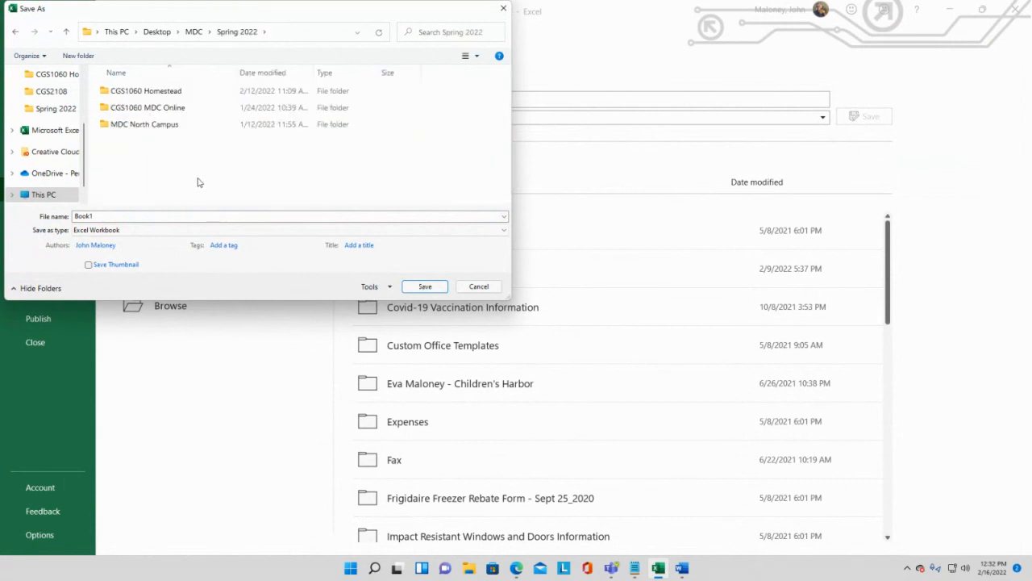
double_click(165, 125)
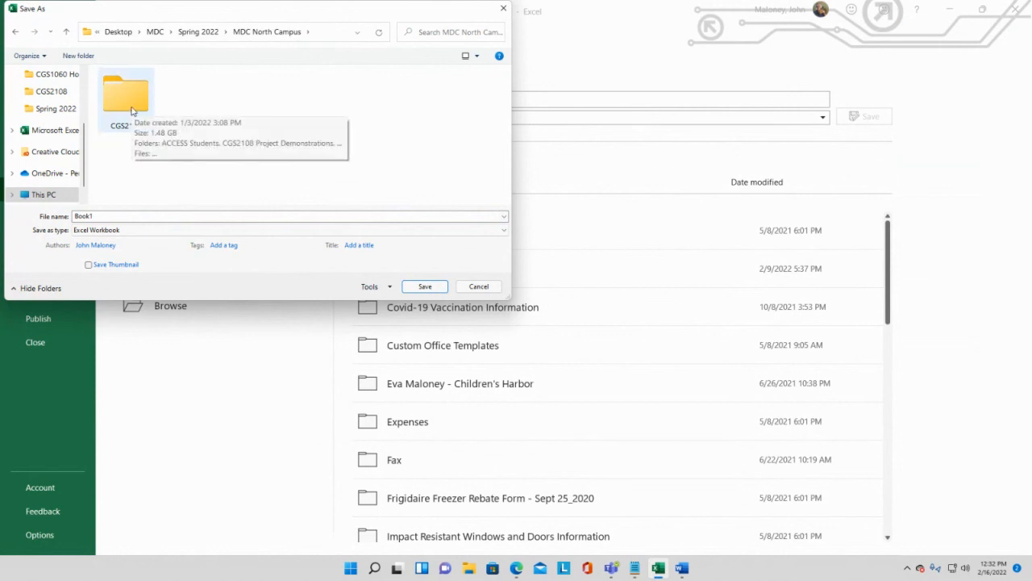
Save the workbook as "Excel Introduction Spreadsheet - Professor" followed by the instructor's surname, and close it
left_click(137, 215)
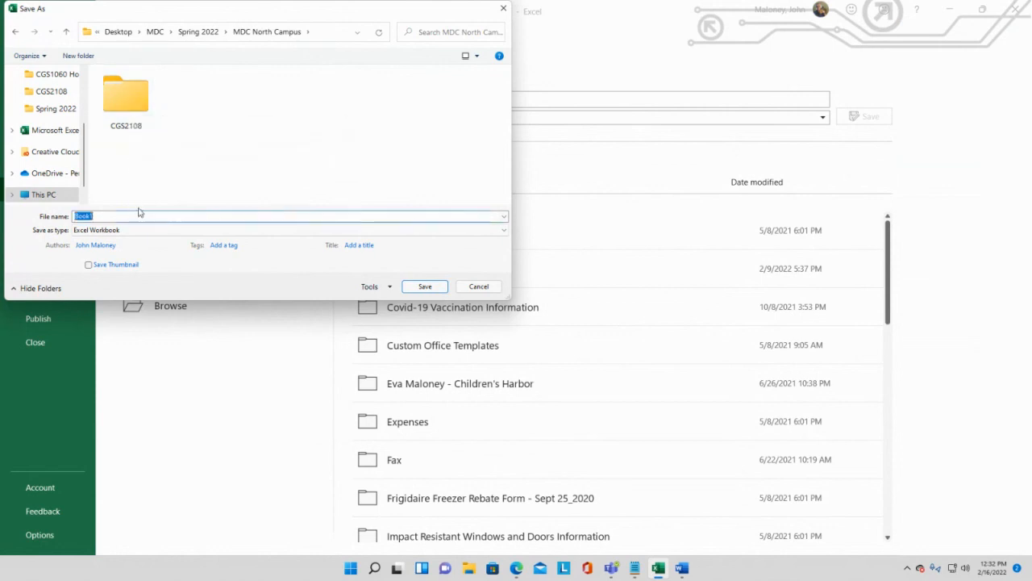
type("Excel ")
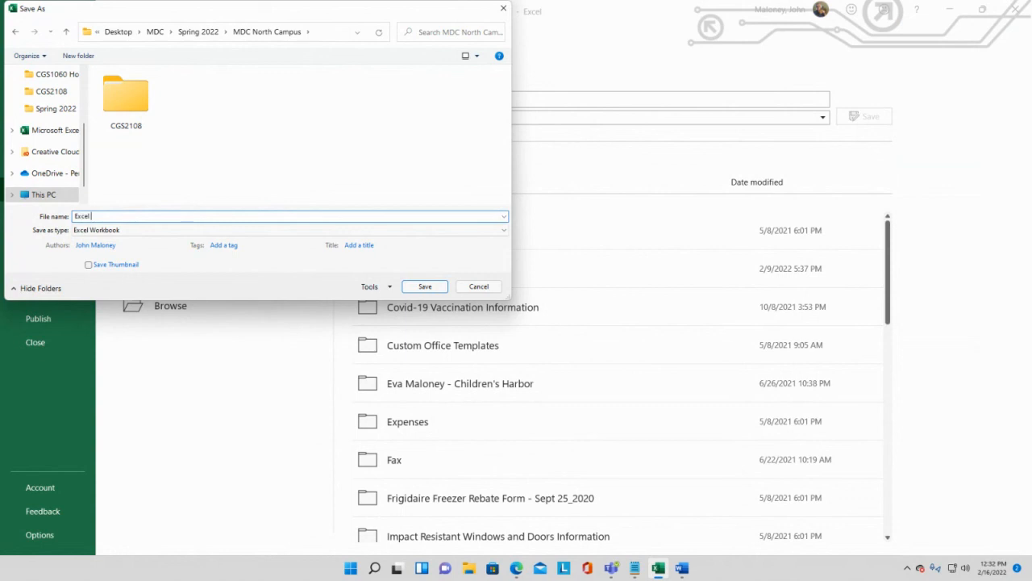
type("Introduction Spreadsheet - Professor Maloney")
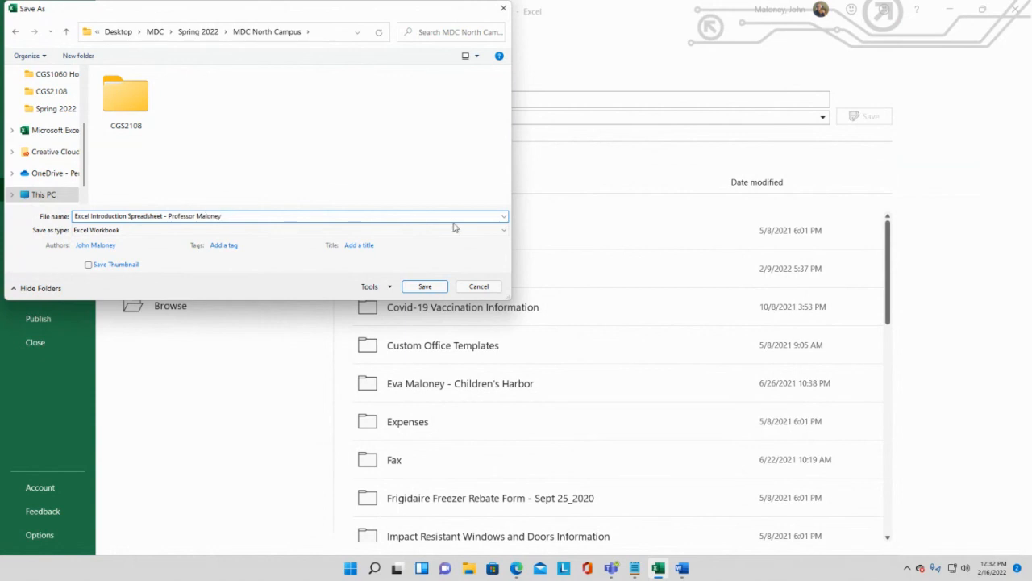
left_click(425, 287)
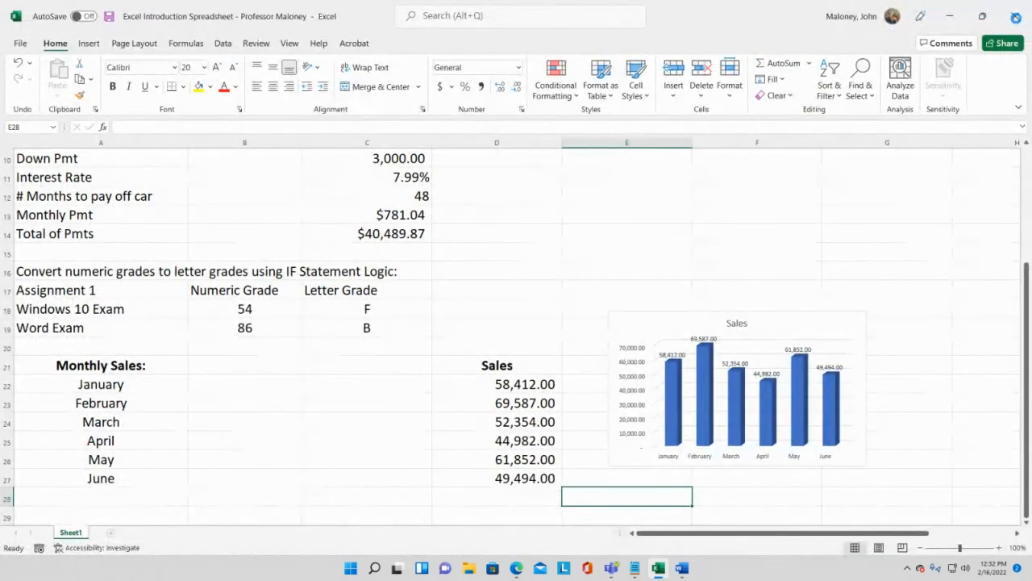
left_click(1017, 25)
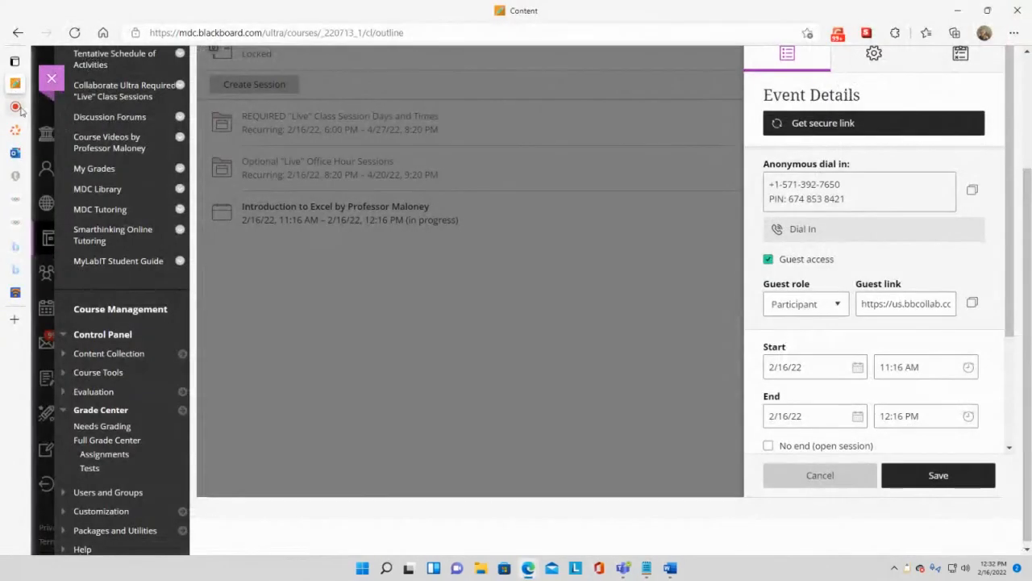
Switch to the Introduction to Excel session in Bb Collaborate and open its session menu
mouse_move(16, 106)
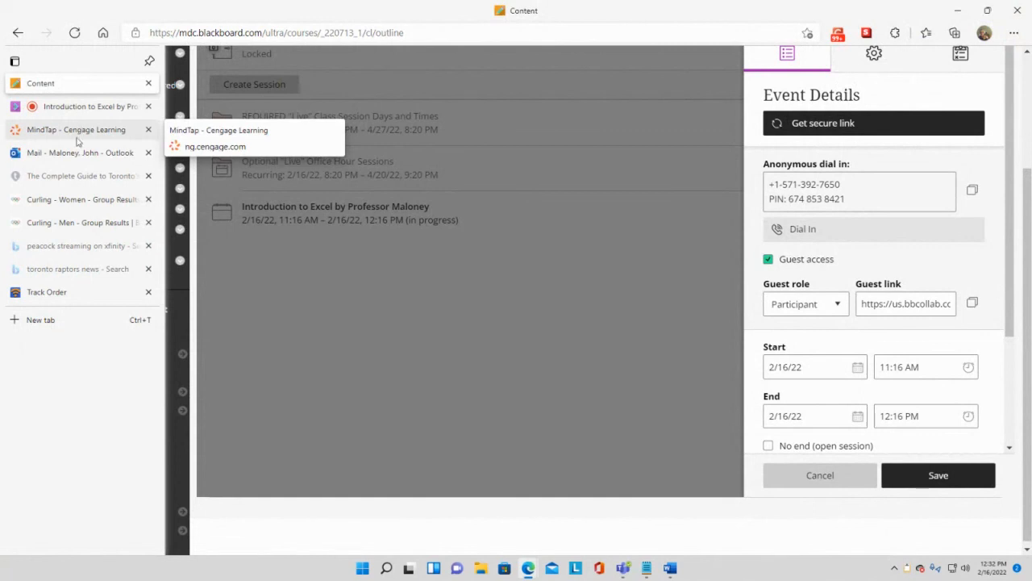
left_click(81, 106)
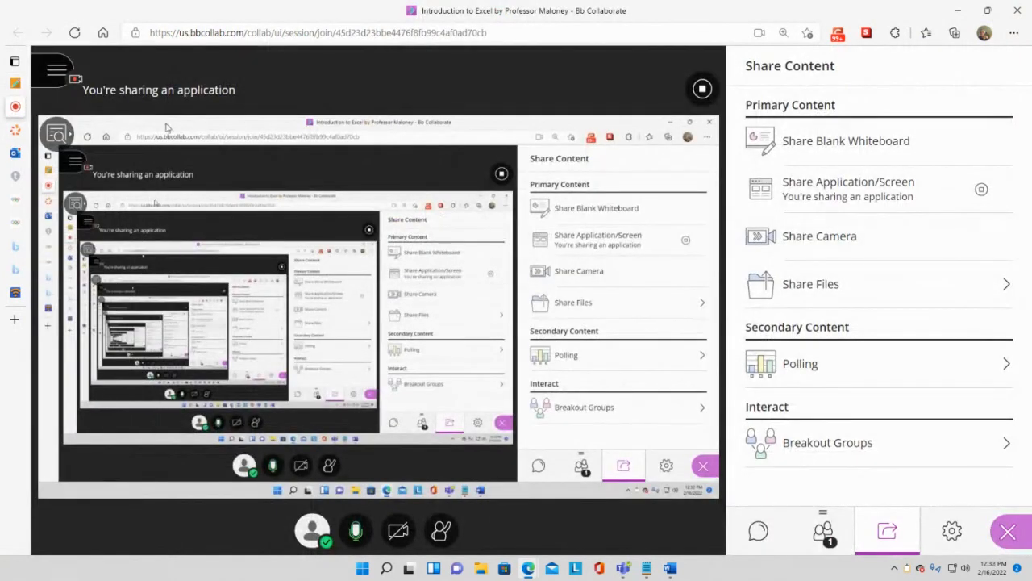
left_click(56, 72)
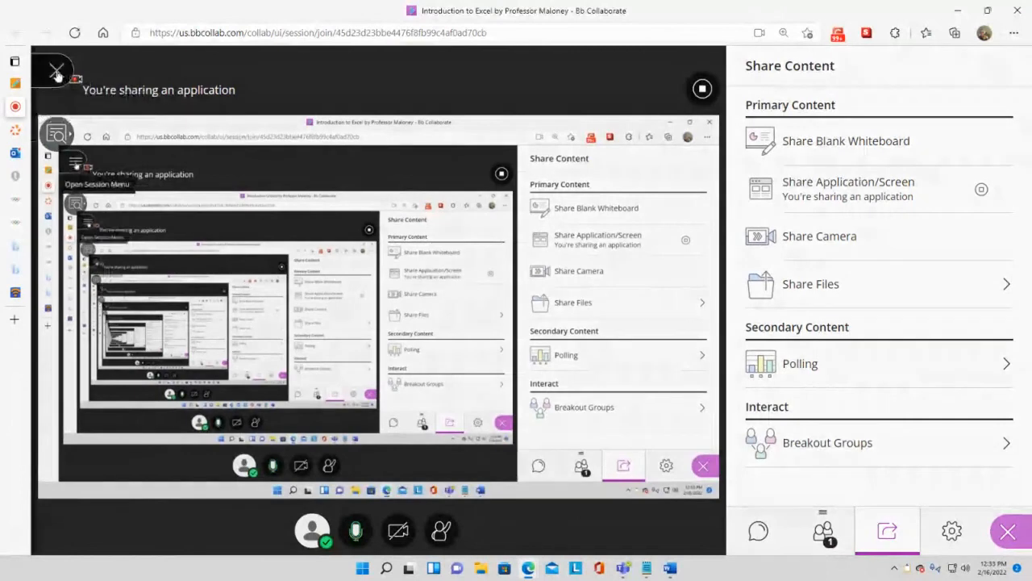